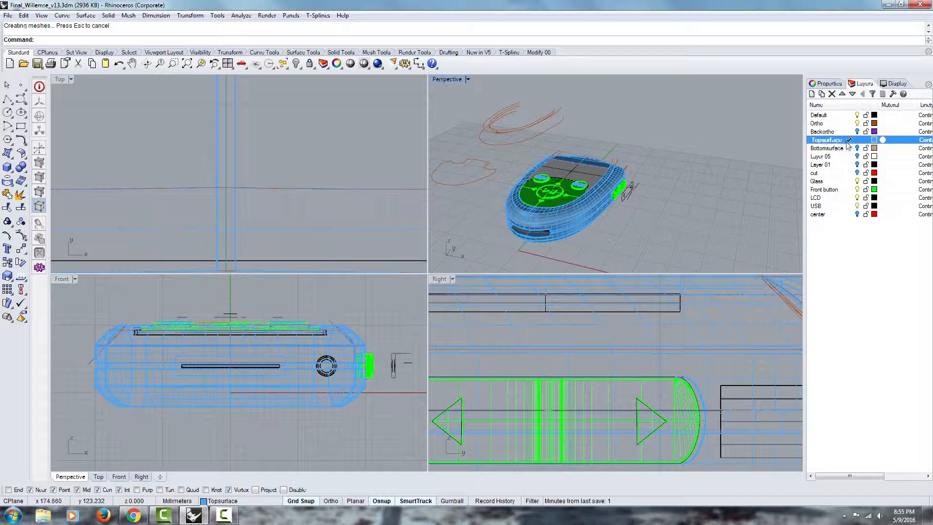
- Hide the Glass, Front button, LCD, USB, Ortho and Default layers so only the device body remains
{"action": "left_click", "coordinate": [858, 189]}
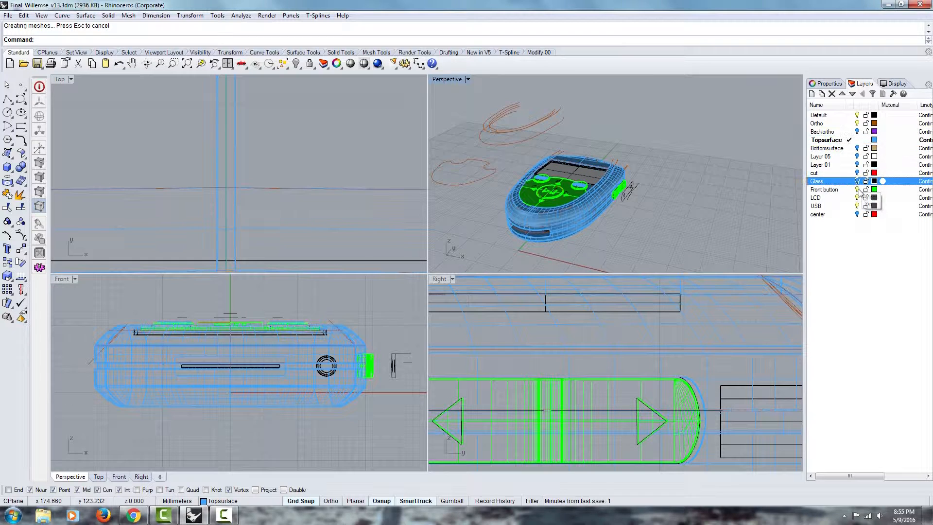
{"action": "left_click", "coordinate": [858, 198]}
{"action": "left_click", "coordinate": [858, 206]}
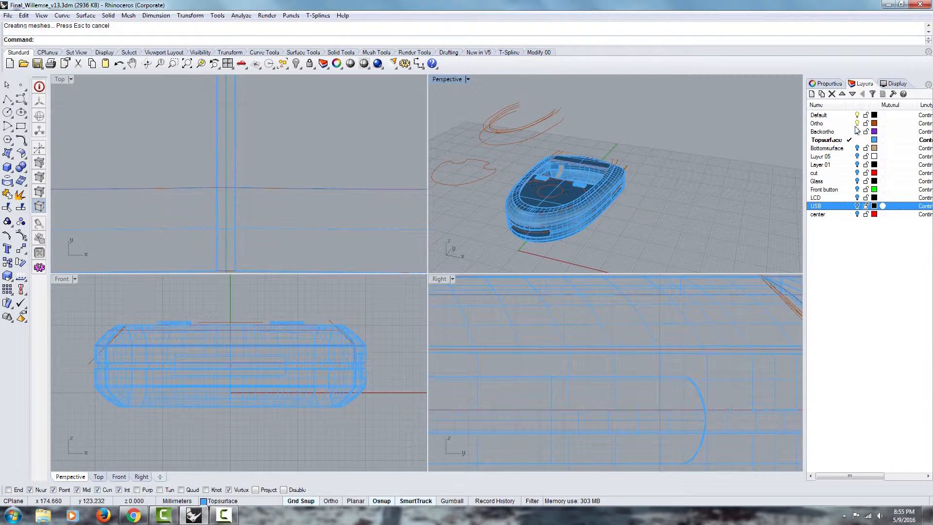
{"action": "left_click", "coordinate": [857, 123]}
{"action": "left_click", "coordinate": [858, 114]}
{"action": "right_click_drag", "start_coordinate": [702, 151], "coordinate": [673, 178]}
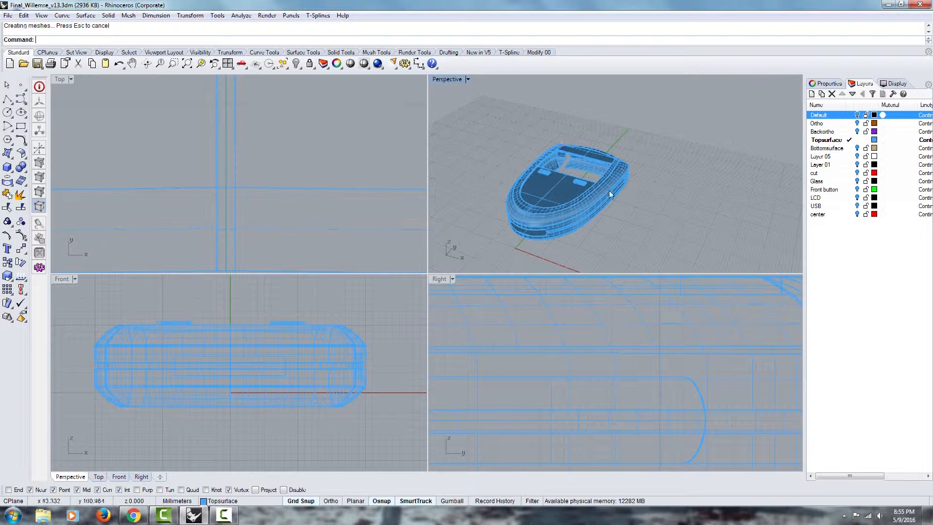
{"action": "left_click", "coordinate": [579, 195]}
{"action": "left_click", "coordinate": [698, 174]}
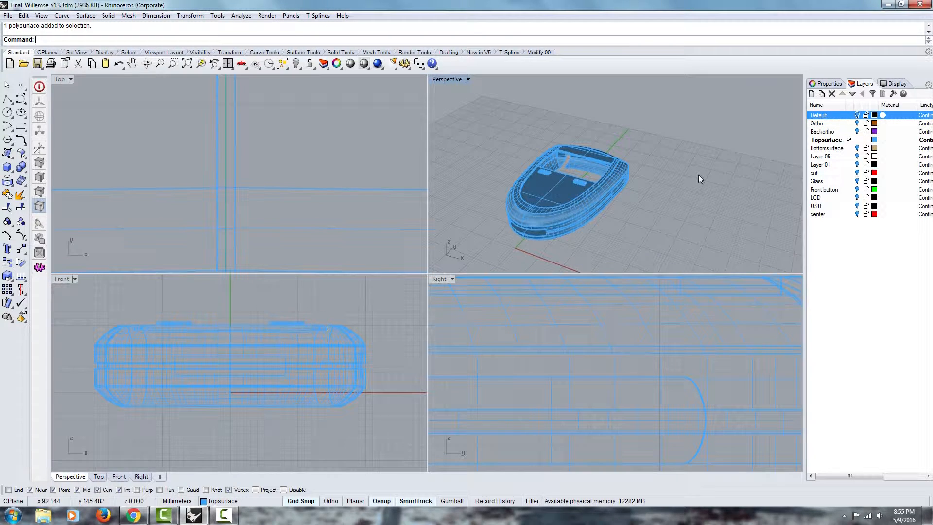
- Set the Topsurface layer's color to Black
{"action": "left_click", "coordinate": [874, 140]}
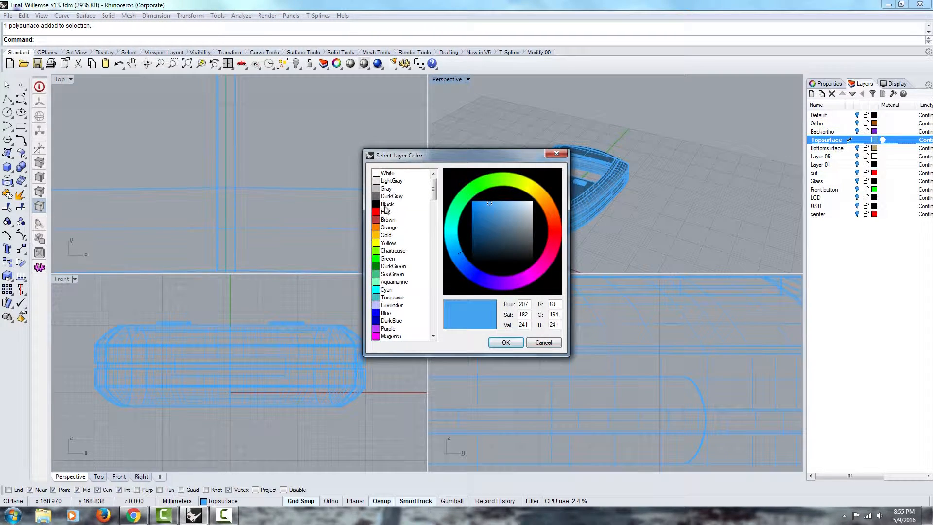
{"action": "left_click", "coordinate": [378, 205]}
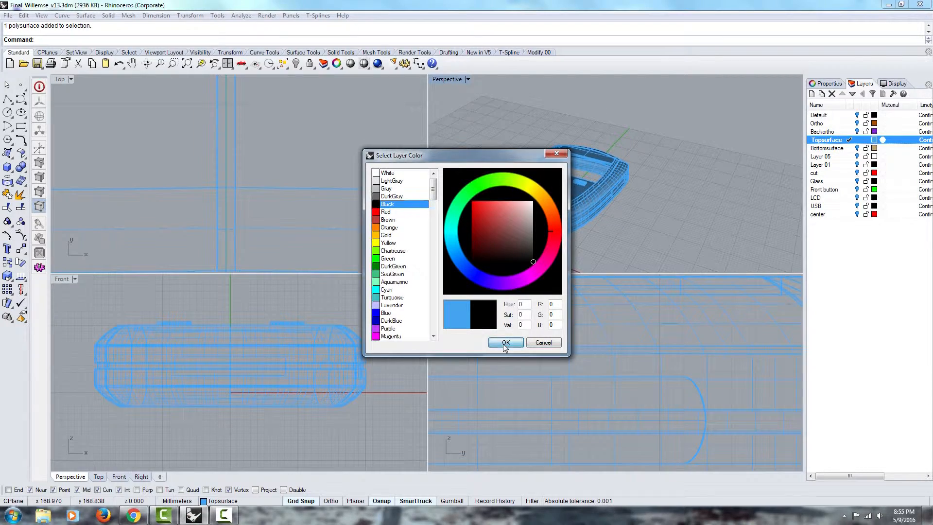
{"action": "left_click", "coordinate": [506, 342]}
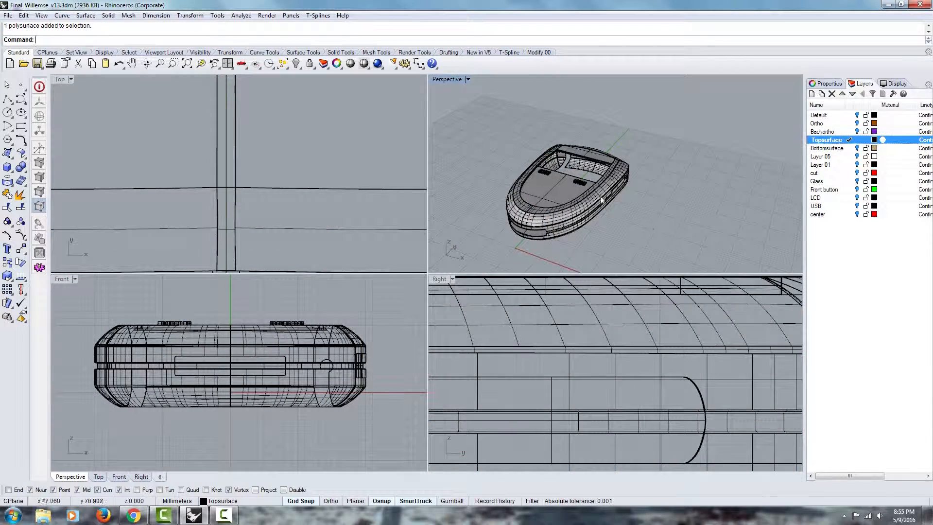
- Hide the flat front face of the device together with all the raised BACK and OPTION letters
{"action": "double_click", "coordinate": [447, 80]}
{"action": "mouse_move", "coordinate": [374, 296]}
{"action": "right_mouse_down"}
{"action": "mouse_move", "coordinate": [429, 263]}
{"action": "mouse_move", "coordinate": [319, 348]}
{"action": "mouse_move", "coordinate": [350, 345]}
{"action": "right_mouse_up"}
{"action": "scroll", "coordinate": [392, 268], "scroll_direction": "up", "scroll_amount": 2}
{"action": "scroll", "coordinate": [392, 267], "scroll_direction": "up", "scroll_amount": 2}
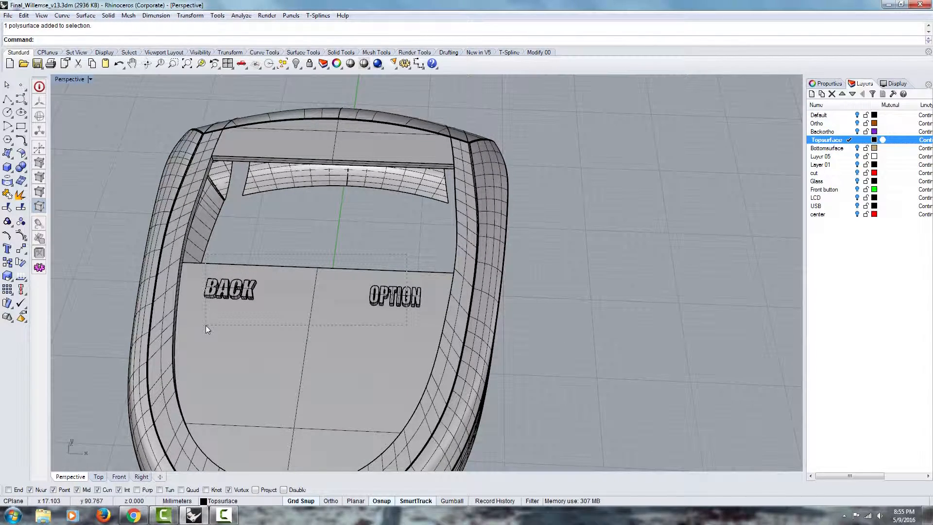
{"action": "left_click_drag", "start_coordinate": [205, 325], "coordinate": [208, 325]}
{"action": "right_click_drag", "start_coordinate": [208, 325], "coordinate": [454, 314]}
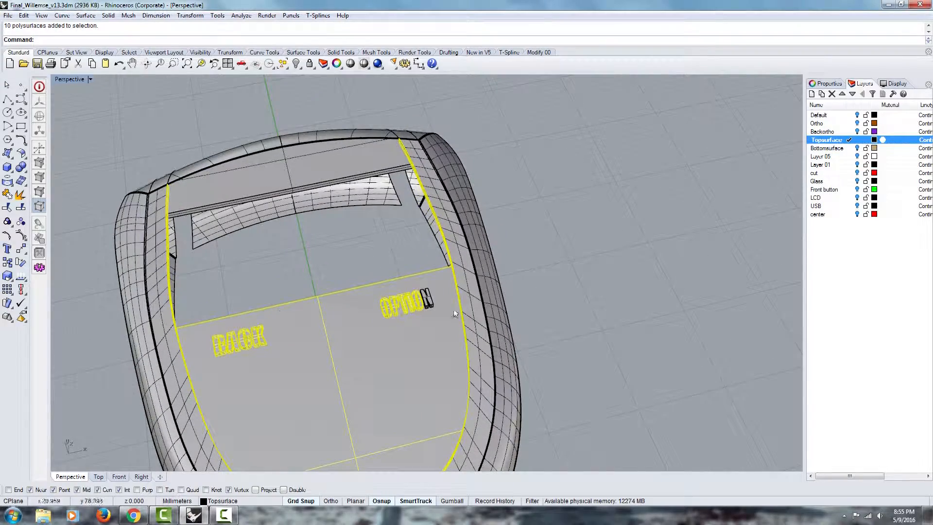
{"action": "scroll", "coordinate": [403, 252], "scroll_direction": "up", "scroll_amount": 3}
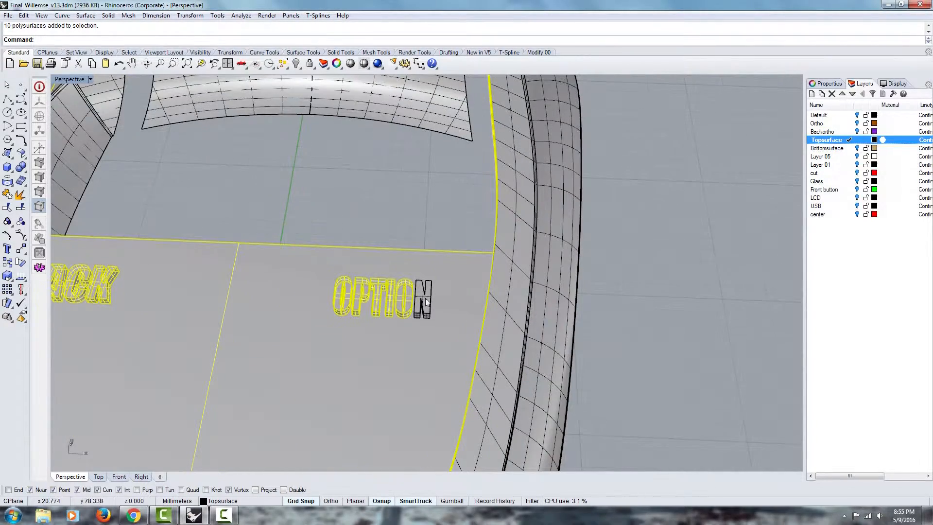
{"action": "left_click", "coordinate": [422, 297], "text": "shift"}
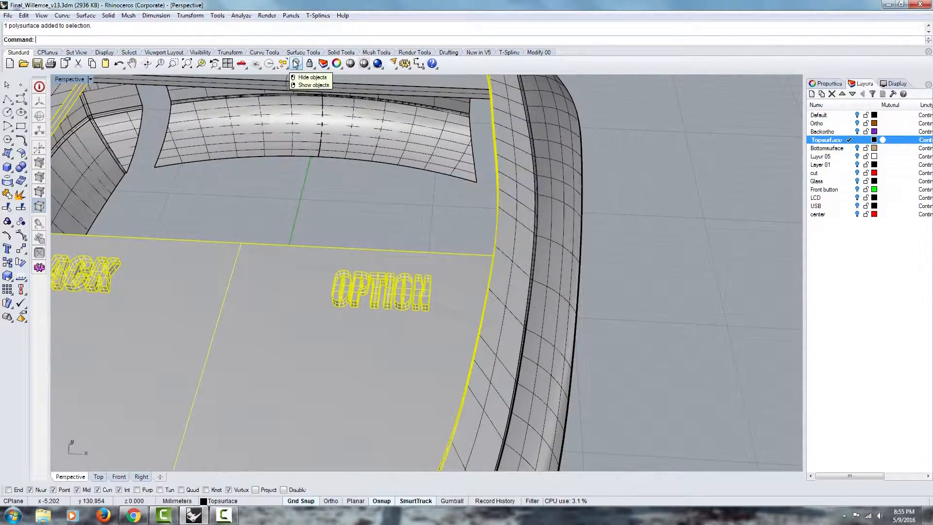
{"action": "left_click", "coordinate": [295, 64]}
- Hide the three overlapping surfaces that bridge the body's frame above the screen opening
{"action": "right_click_drag", "start_coordinate": [316, 222], "coordinate": [269, 153]}
{"action": "left_click", "coordinate": [269, 152]}
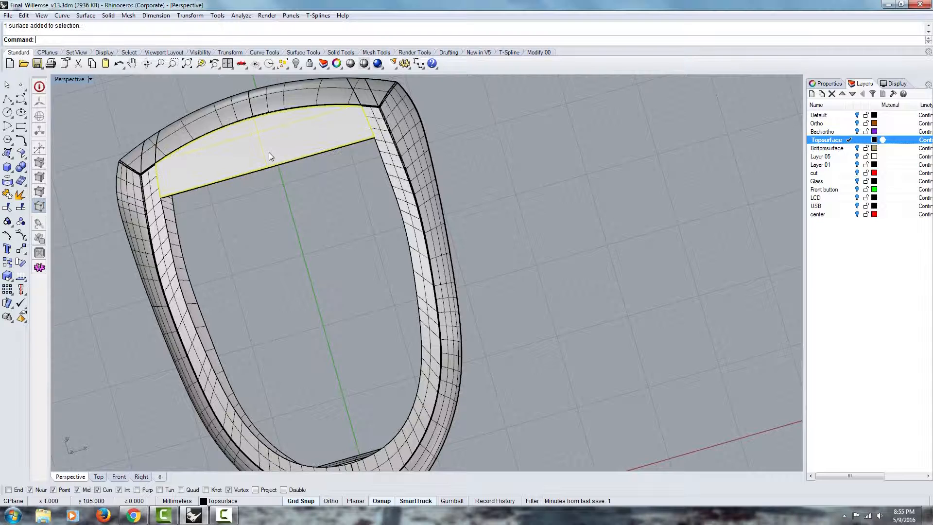
{"action": "left_click_drag", "start_coordinate": [254, 162], "coordinate": [236, 181]}
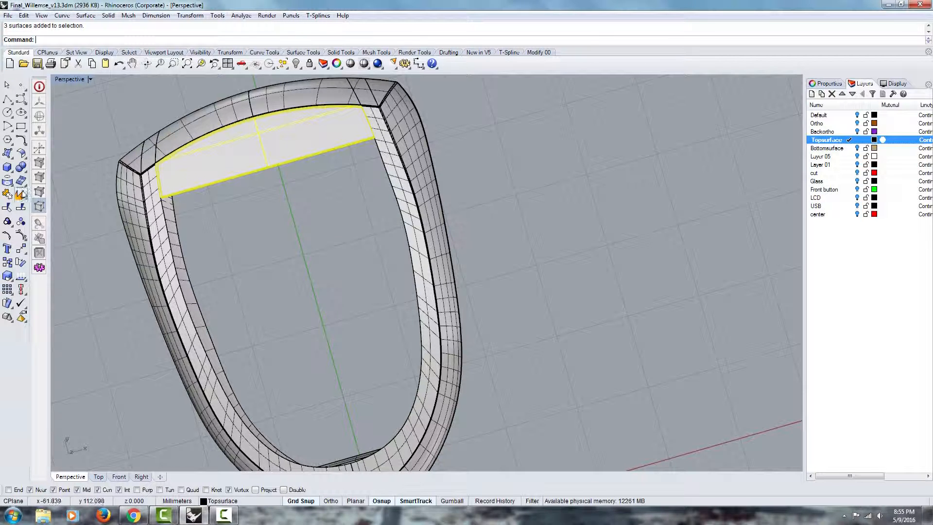
{"action": "left_click", "coordinate": [297, 64]}
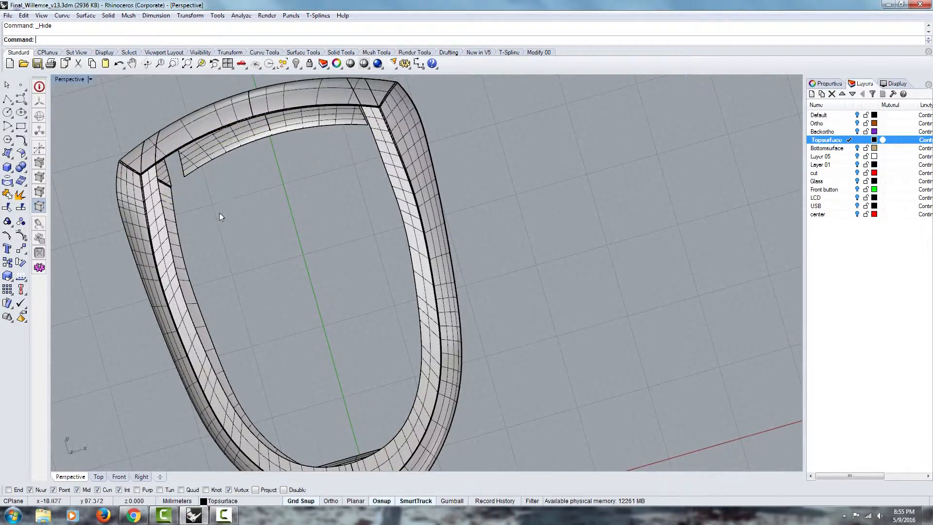
- Select the outer shell polysurface and examine its rounded end with the slot in the perspective view
{"action": "right_click_drag", "start_coordinate": [219, 212], "coordinate": [211, 168]}
{"action": "scroll", "coordinate": [285, 156], "scroll_direction": "up", "scroll_amount": 8}
{"action": "right_click_drag", "start_coordinate": [285, 156], "coordinate": [365, 280]}
{"action": "scroll", "coordinate": [323, 229], "scroll_direction": "down", "scroll_amount": 10}
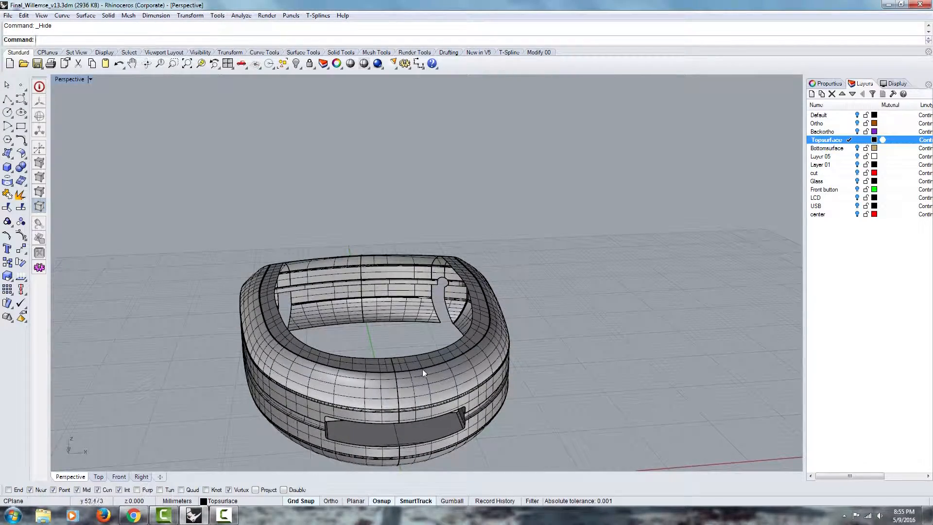
{"action": "scroll", "coordinate": [424, 395], "scroll_direction": "up", "scroll_amount": 3}
{"action": "left_click", "coordinate": [426, 396]}
{"action": "right_click_drag", "start_coordinate": [506, 192], "coordinate": [354, 361]}
{"action": "scroll", "coordinate": [343, 327], "scroll_direction": "up", "scroll_amount": 3}
{"action": "right_click_drag", "start_coordinate": [343, 324], "coordinate": [365, 290]}
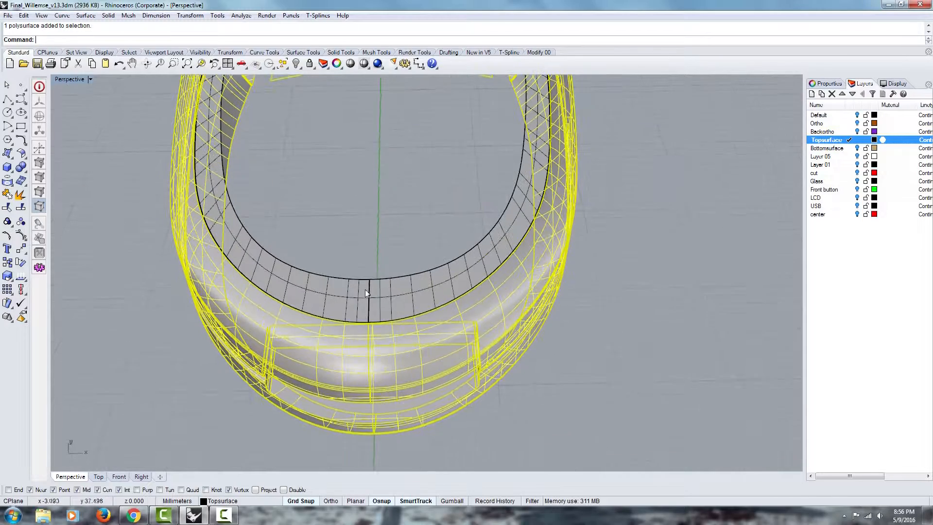
- Inspect the outer shell's centre seam close up in the Top view, keeping the shell selected
{"action": "double_click", "coordinate": [71, 81]}
{"action": "scroll", "coordinate": [298, 170], "scroll_direction": "up", "scroll_amount": 3}
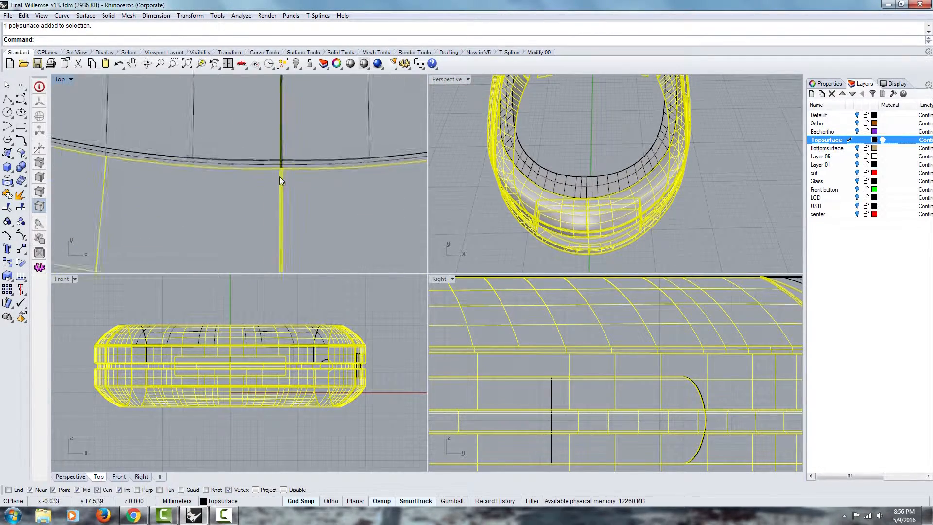
{"action": "scroll", "coordinate": [281, 178], "scroll_direction": "down", "scroll_amount": 6}
{"action": "mouse_move", "coordinate": [297, 204]}
{"action": "right_mouse_down"}
{"action": "mouse_move", "coordinate": [267, 140]}
{"action": "mouse_move", "coordinate": [308, 252]}
{"action": "mouse_move", "coordinate": [305, 197]}
{"action": "right_mouse_up"}
{"action": "left_click", "coordinate": [313, 288]}
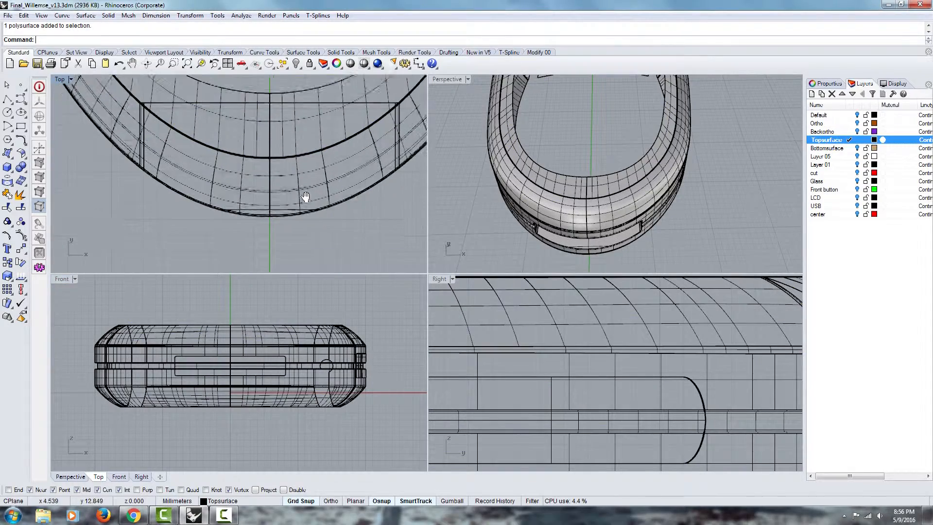
{"action": "scroll", "coordinate": [272, 159], "scroll_direction": "up", "scroll_amount": 5}
{"action": "left_click", "coordinate": [235, 138]}
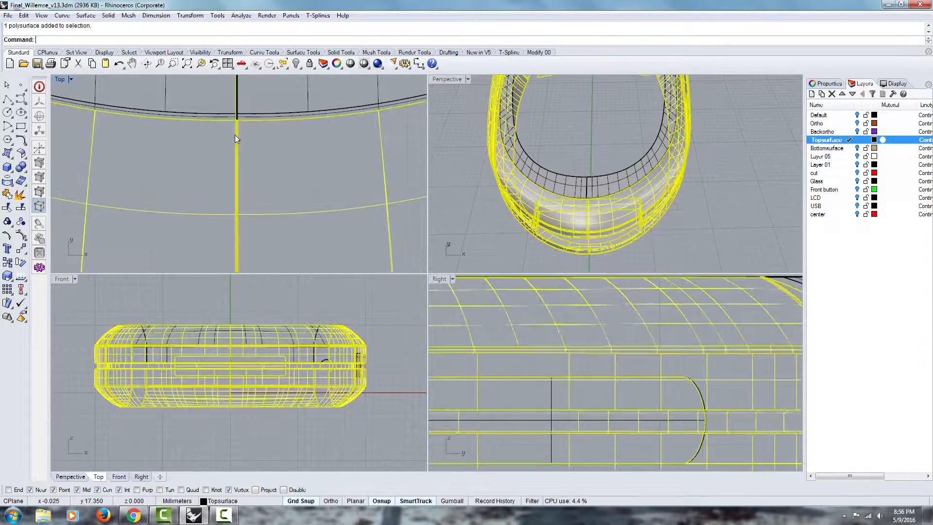
{"action": "scroll", "coordinate": [234, 135], "scroll_direction": "up", "scroll_amount": 8}
- Run a Zebra analysis on the outer shell and examine the stripes across its centre seam above the slot
{"action": "right_click_drag", "start_coordinate": [507, 134], "coordinate": [546, 124]}
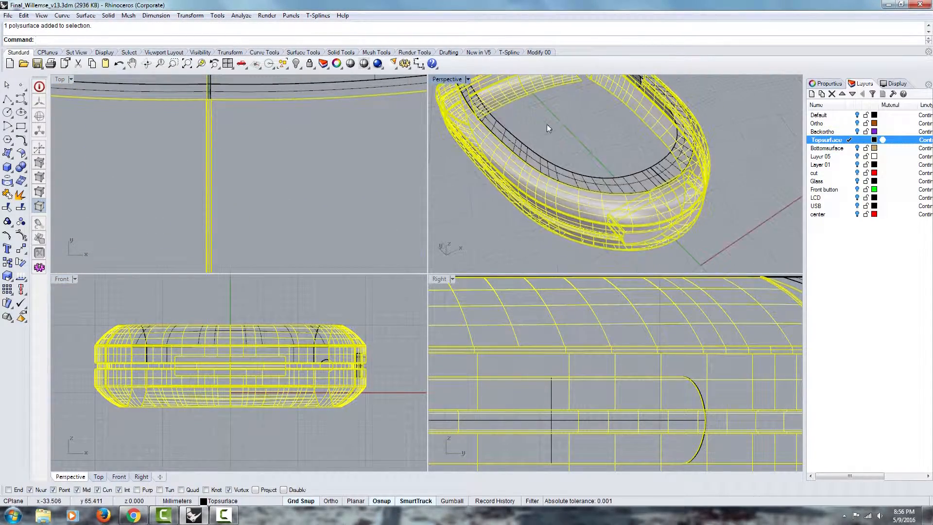
{"action": "double_click", "coordinate": [451, 80]}
{"action": "left_click", "coordinate": [241, 15]}
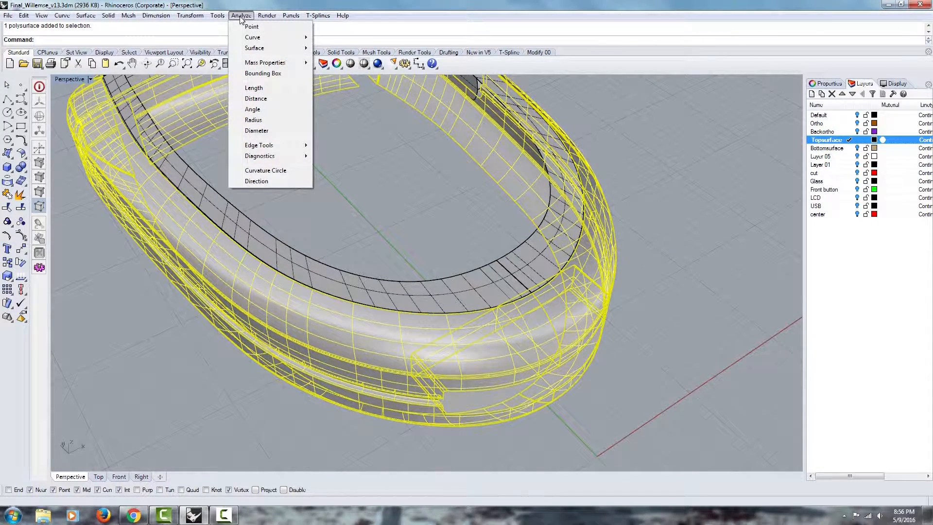
{"action": "mouse_move", "coordinate": [263, 48]}
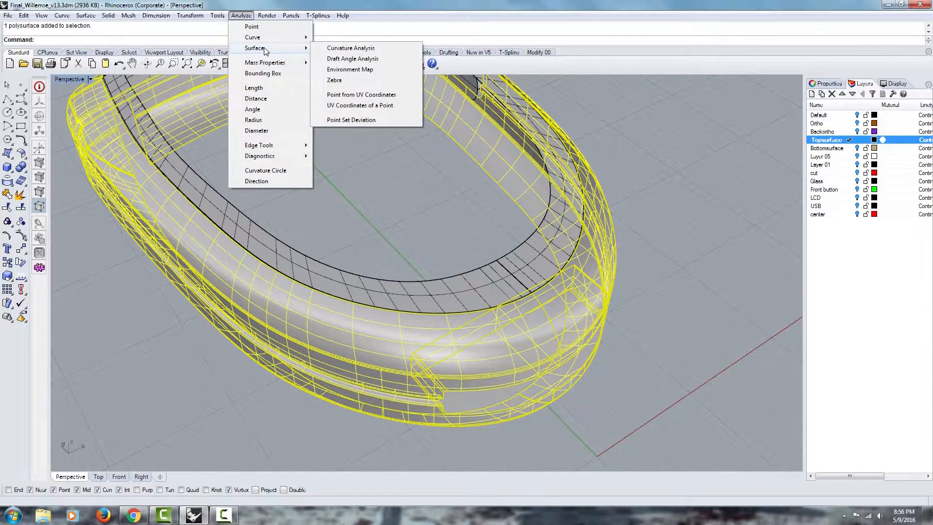
{"action": "left_click", "coordinate": [345, 81]}
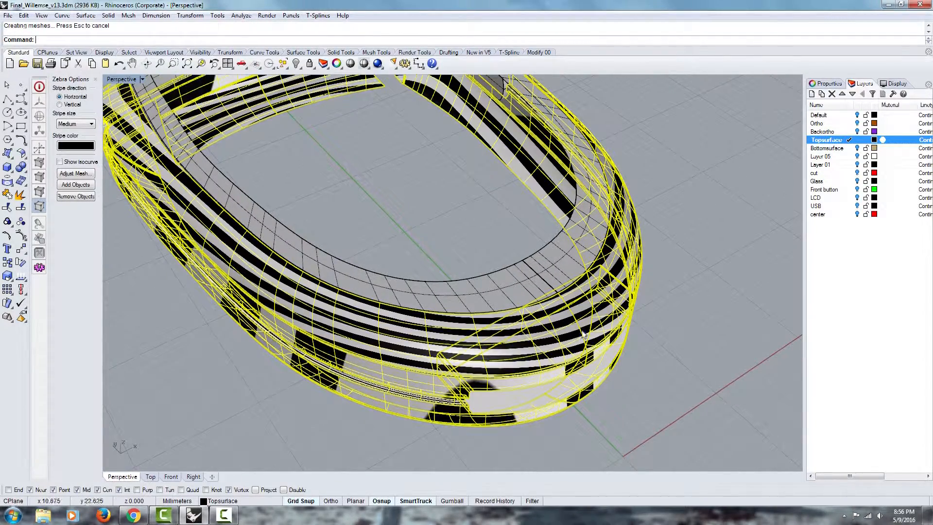
{"action": "right_click_drag", "start_coordinate": [582, 335], "coordinate": [649, 334]}
{"action": "scroll", "coordinate": [538, 270], "scroll_direction": "up", "scroll_amount": 5}
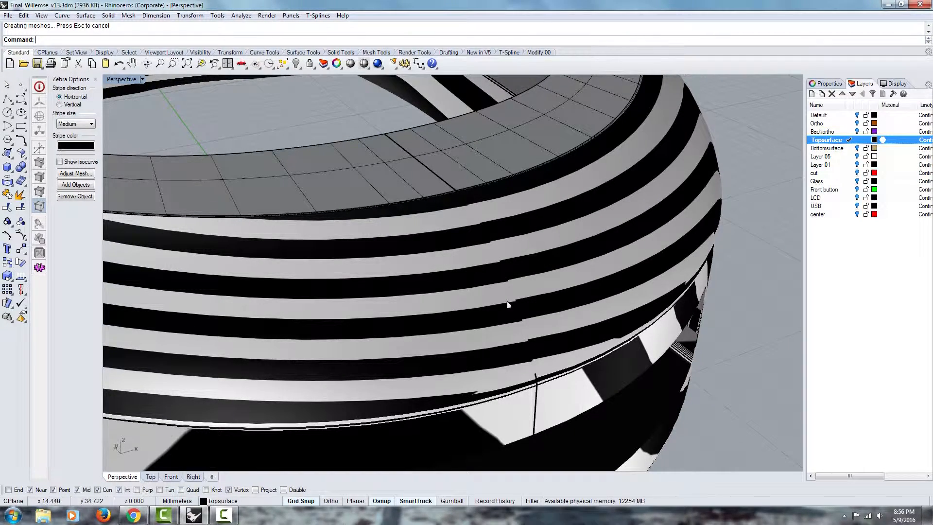
{"action": "scroll", "coordinate": [506, 305], "scroll_direction": "down", "scroll_amount": 8}
{"action": "scroll", "coordinate": [379, 206], "scroll_direction": "up", "scroll_amount": 6}
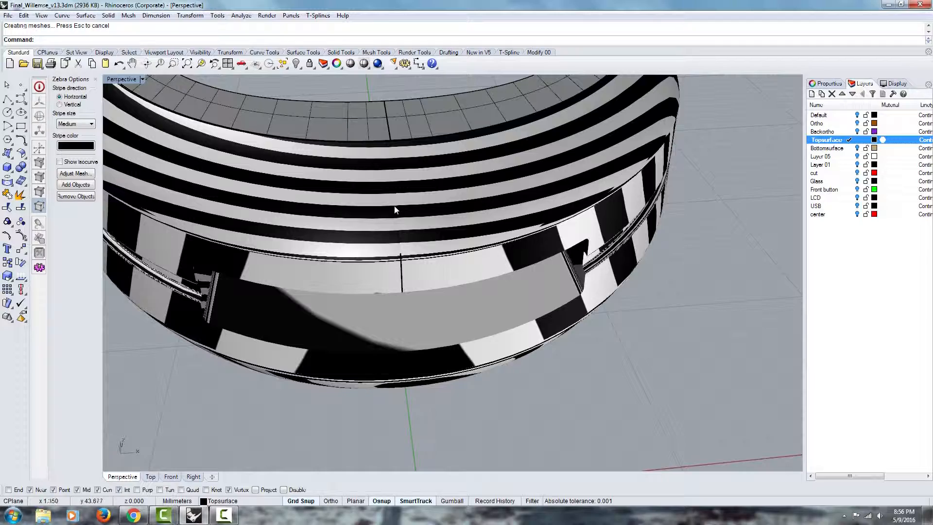
- Add the polysurface at the device's far end to the Zebra analysis and check its stripes close up
{"action": "scroll", "coordinate": [396, 217], "scroll_direction": "down", "scroll_amount": 4}
{"action": "right_click_drag", "start_coordinate": [387, 208], "coordinate": [387, 321]}
{"action": "scroll", "coordinate": [387, 322], "scroll_direction": "down", "scroll_amount": 3}
{"action": "scroll", "coordinate": [448, 217], "scroll_direction": "up", "scroll_amount": 8}
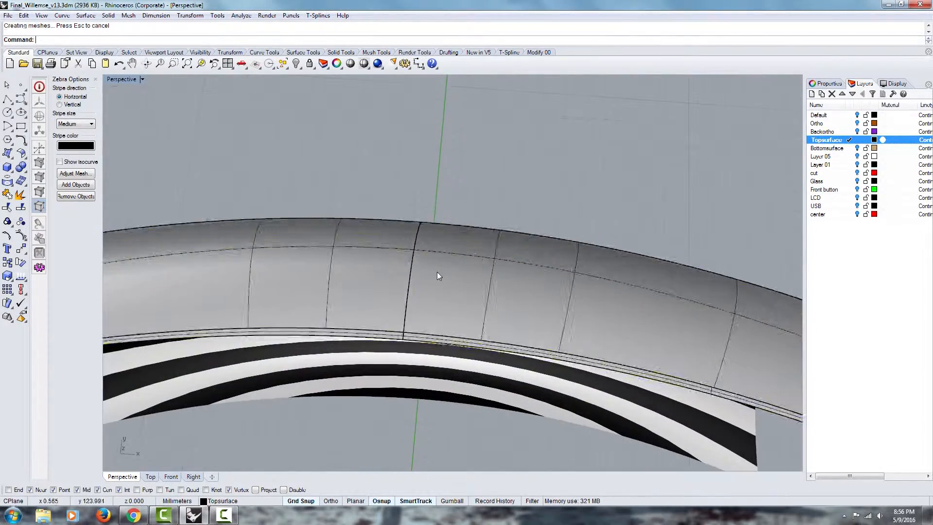
{"action": "left_click", "coordinate": [437, 272]}
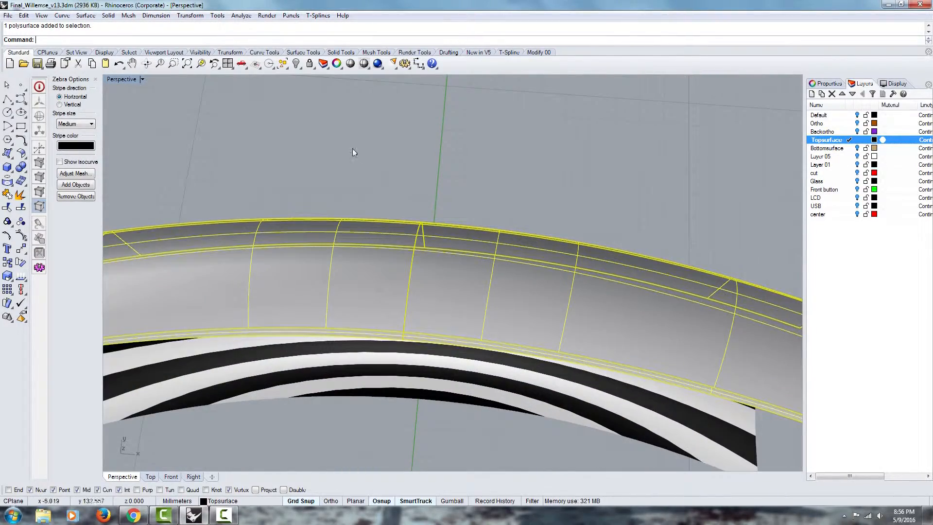
{"action": "left_click", "coordinate": [76, 185]}
{"action": "scroll", "coordinate": [471, 261], "scroll_direction": "up", "scroll_amount": 2}
{"action": "scroll", "coordinate": [404, 279], "scroll_direction": "up", "scroll_amount": 5}
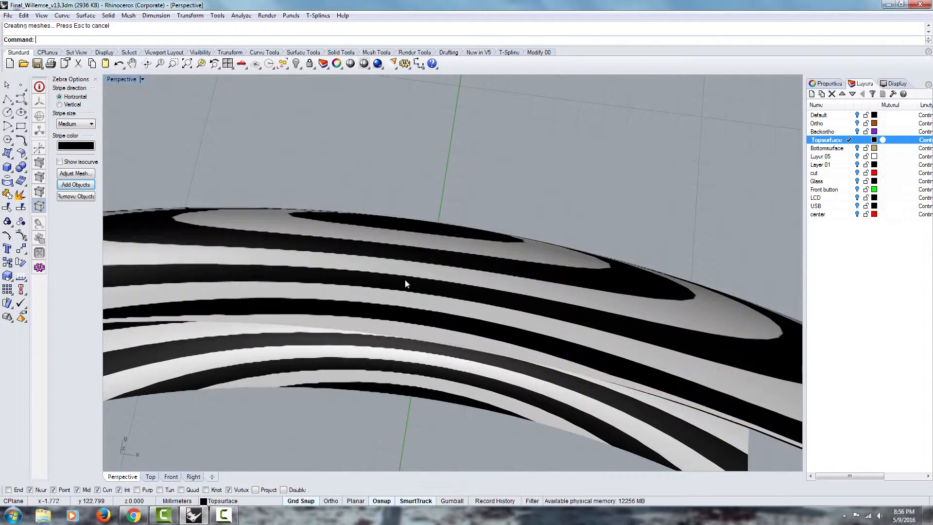
- Examine the zebra stripes around the whole body, then end the Zebra analysis
{"action": "right_click_drag", "start_coordinate": [402, 298], "coordinate": [540, 237]}
{"action": "scroll", "coordinate": [356, 254], "scroll_direction": "down", "scroll_amount": 8}
{"action": "scroll", "coordinate": [540, 237], "scroll_direction": "down", "scroll_amount": 8}
{"action": "right_click_drag", "start_coordinate": [377, 250], "coordinate": [476, 225]}
{"action": "scroll", "coordinate": [476, 225], "scroll_direction": "down", "scroll_amount": 5}
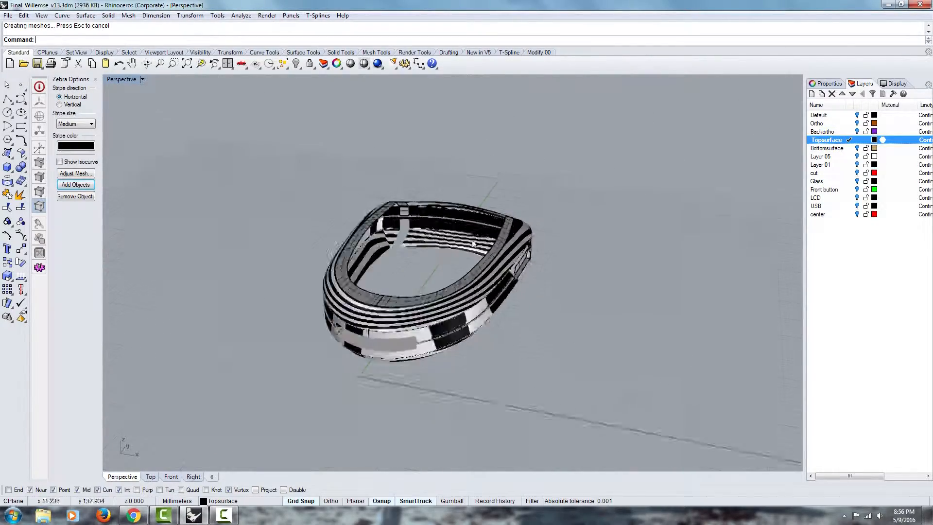
{"action": "right_click_drag", "start_coordinate": [391, 296], "coordinate": [415, 303]}
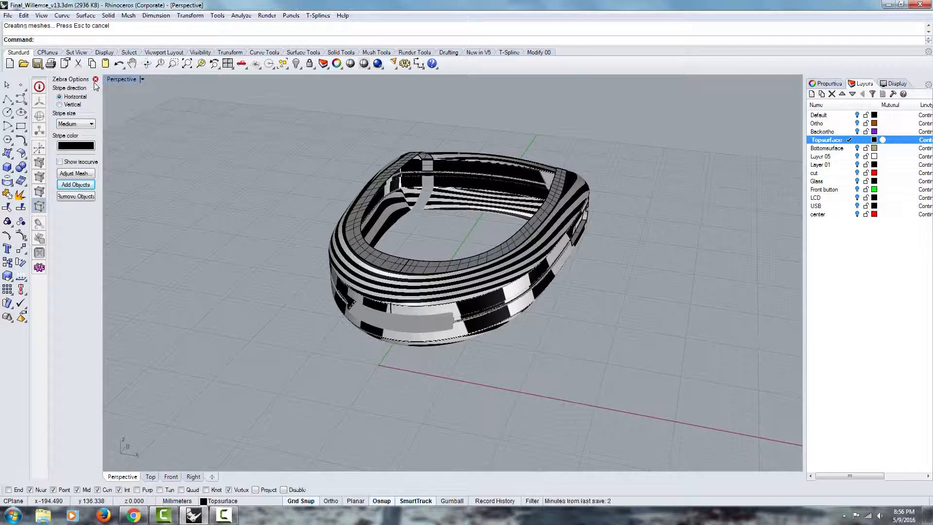
{"action": "left_click", "coordinate": [96, 80]}
- Explode the outer shell polysurface into separate surfaces
{"action": "scroll", "coordinate": [508, 313], "scroll_direction": "up", "scroll_amount": 10}
{"action": "left_click", "coordinate": [508, 312]}
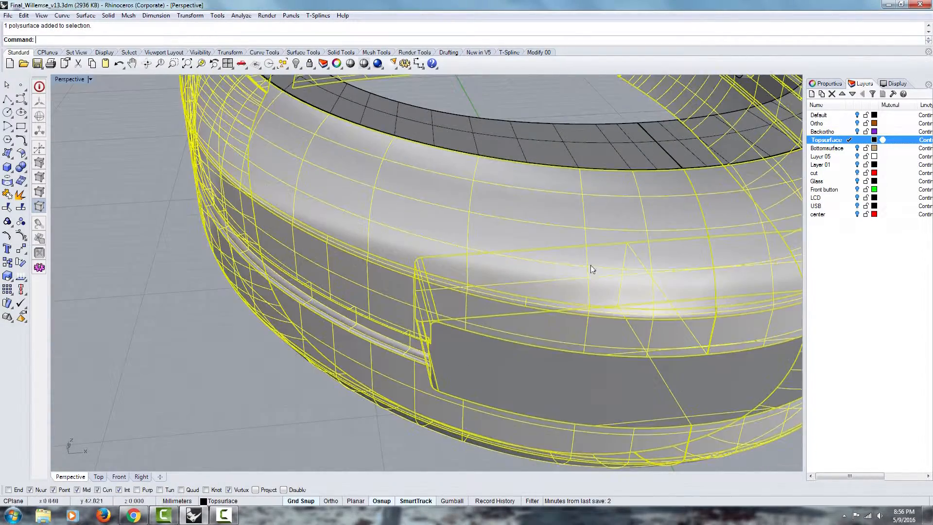
{"action": "right_click_drag", "start_coordinate": [593, 267], "coordinate": [486, 207]}
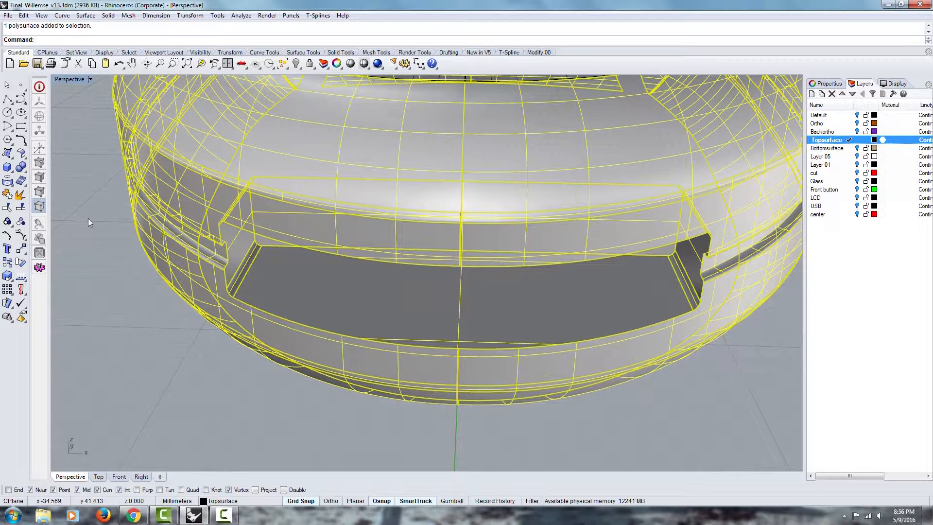
{"action": "left_click", "coordinate": [40, 206]}
{"action": "left_click", "coordinate": [142, 328]}
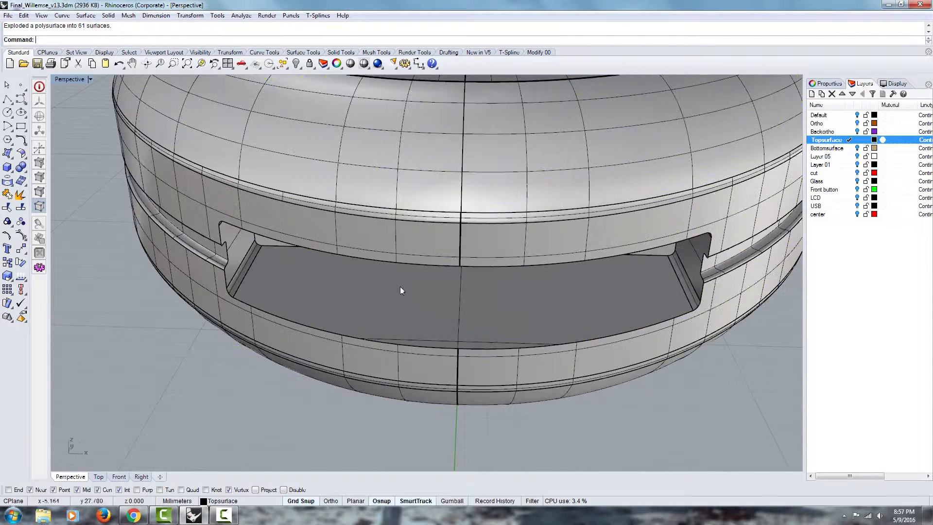
- Show the Top view full size, close up on the thin sliver along the body's centre seam
{"action": "right_click_drag", "start_coordinate": [400, 287], "coordinate": [368, 217]}
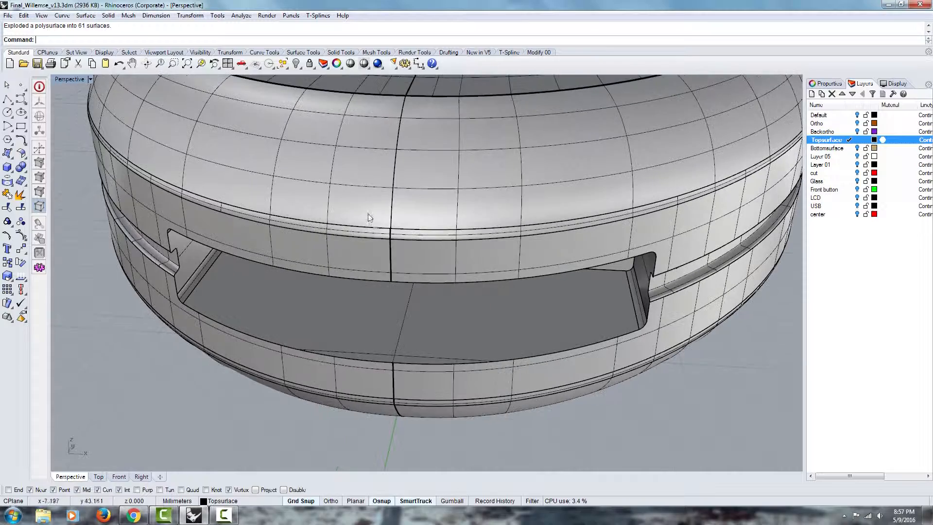
{"action": "double_click", "coordinate": [77, 79]}
{"action": "scroll", "coordinate": [272, 185], "scroll_direction": "down", "scroll_amount": 6}
{"action": "scroll", "coordinate": [259, 170], "scroll_direction": "up", "scroll_amount": 6}
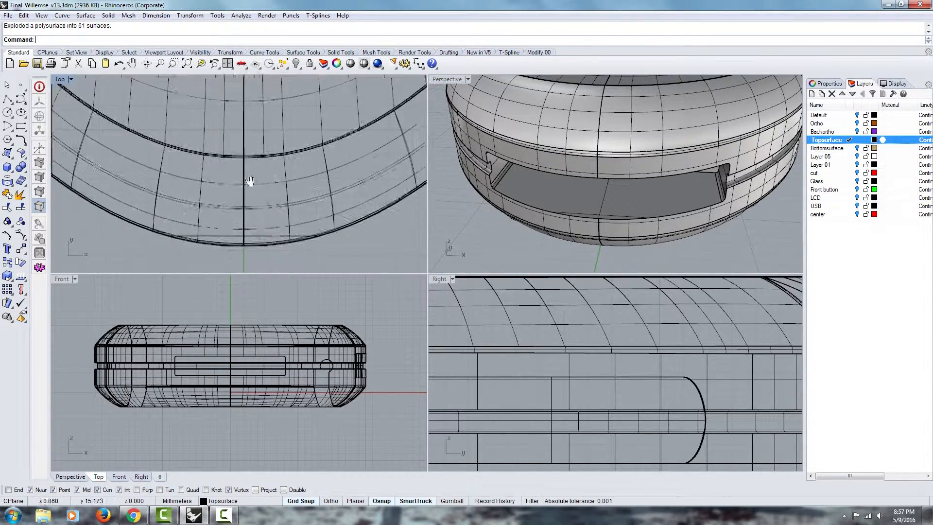
{"action": "left_click", "coordinate": [246, 118]}
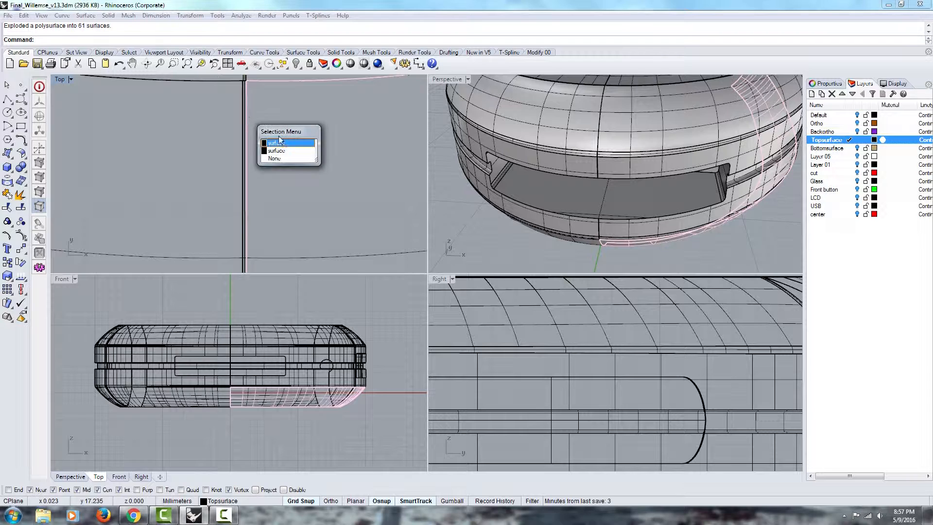
{"action": "left_click", "coordinate": [60, 79]}
{"action": "double_click", "coordinate": [60, 79]}
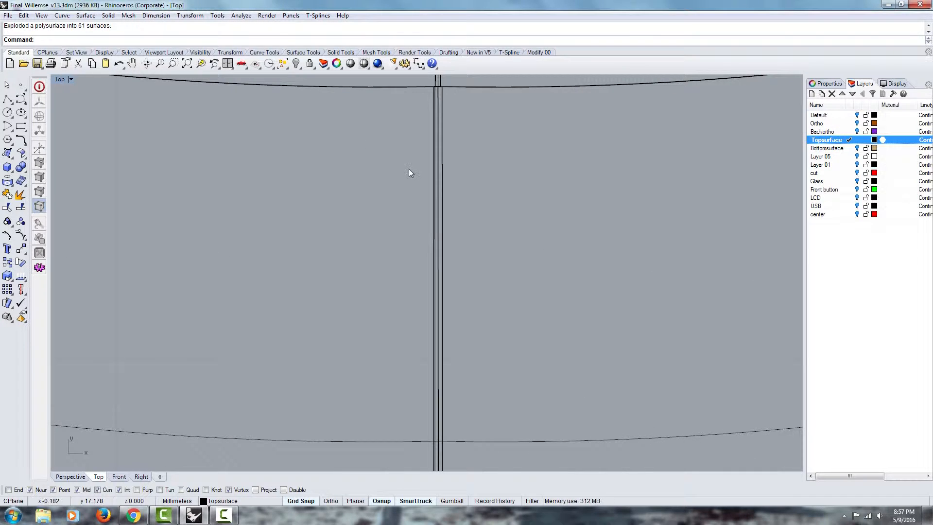
{"action": "mouse_move", "coordinate": [409, 168]}
{"action": "right_mouse_down"}
{"action": "mouse_move", "coordinate": [399, 173]}
{"action": "mouse_move", "coordinate": [411, 172]}
{"action": "right_mouse_up"}
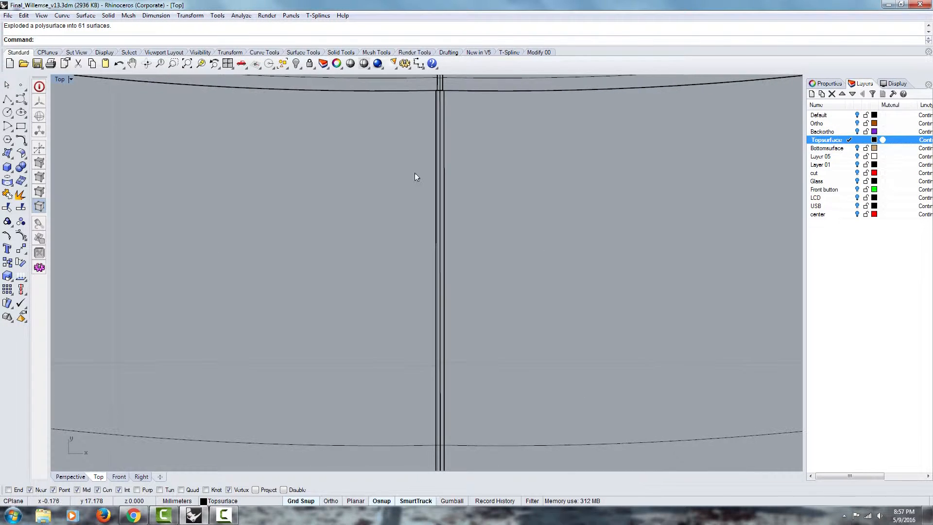
- Delete the narrow sliver surfaces running along the centre seam at the slot end
{"action": "left_click", "coordinate": [443, 148]}
{"action": "left_click", "coordinate": [474, 180]}
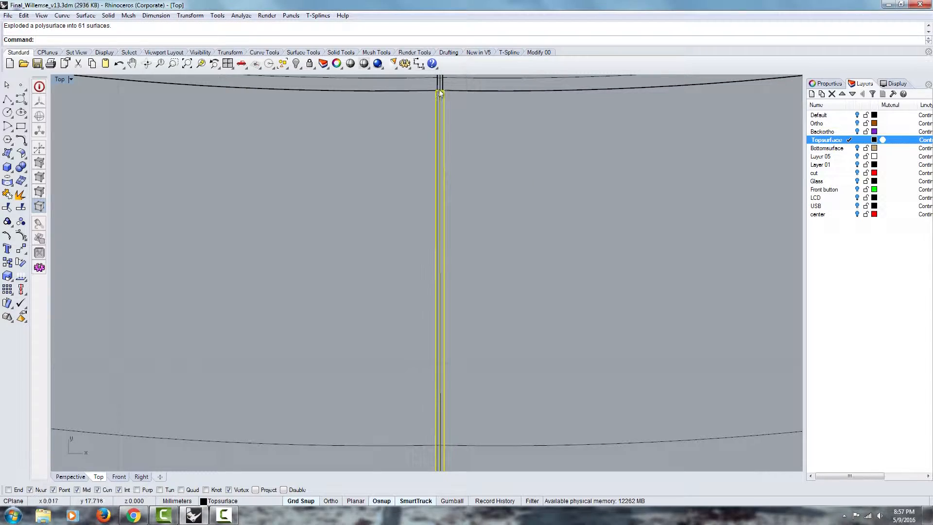
{"action": "scroll", "coordinate": [453, 230], "scroll_direction": "down", "scroll_amount": 10}
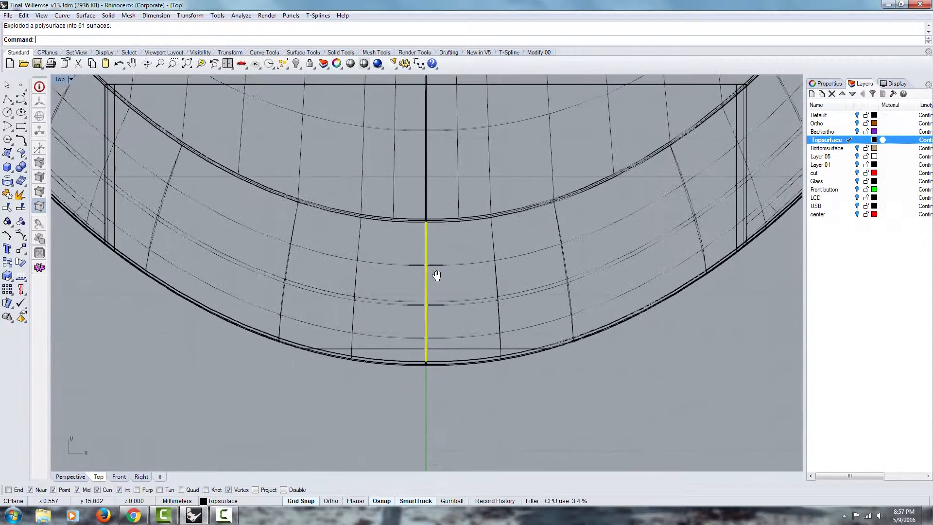
{"action": "right_click_drag", "start_coordinate": [427, 308], "coordinate": [388, 318]}
{"action": "right_click_drag", "start_coordinate": [364, 188], "coordinate": [357, 204]}
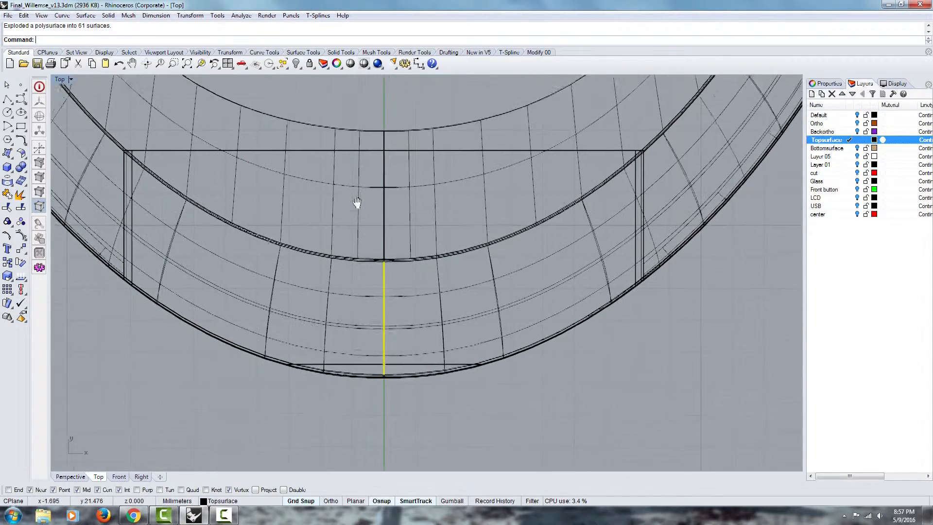
{"action": "left_click", "coordinate": [371, 82]}
{"action": "left_click_drag", "start_coordinate": [357, 95], "coordinate": [428, 420]}
{"action": "right_click_drag", "start_coordinate": [456, 412], "coordinate": [433, 398]}
{"action": "left_click", "coordinate": [421, 362]}
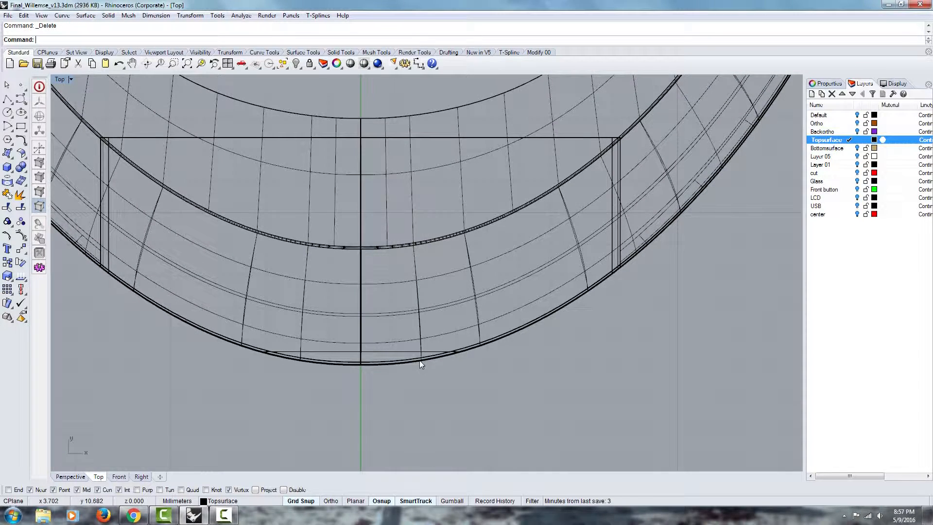
- Draw a straight polyline along the Y axis through the centre seam, from 0,30 to beyond the body's edge, and select it
{"action": "left_click", "coordinate": [389, 313]}
{"action": "right_click_drag", "start_coordinate": [390, 314], "coordinate": [374, 314]}
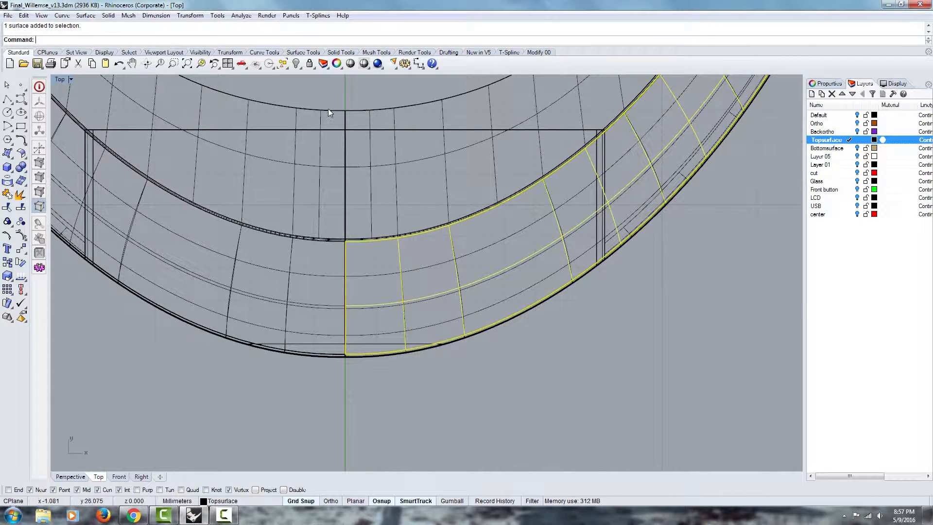
{"action": "left_click", "coordinate": [9, 101]}
{"action": "right_click_drag", "start_coordinate": [400, 162], "coordinate": [393, 214]}
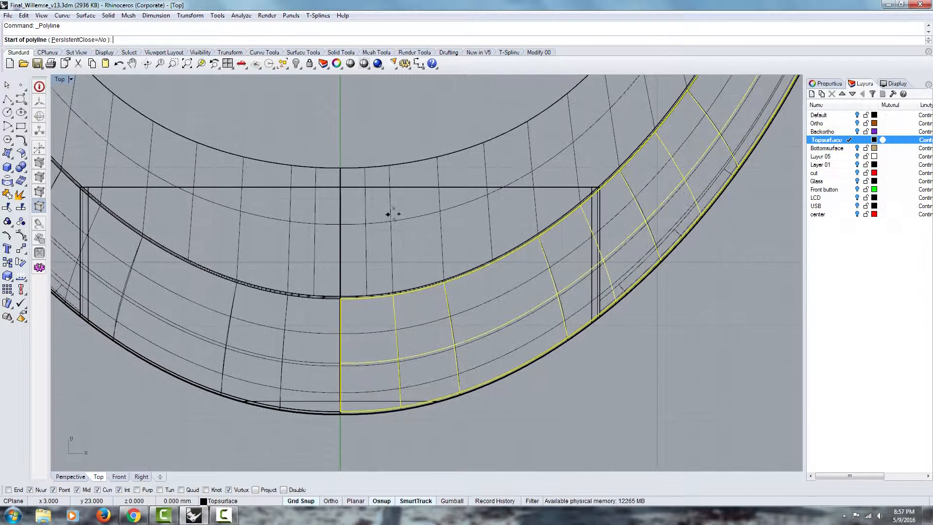
{"action": "left_click", "coordinate": [338, 99]}
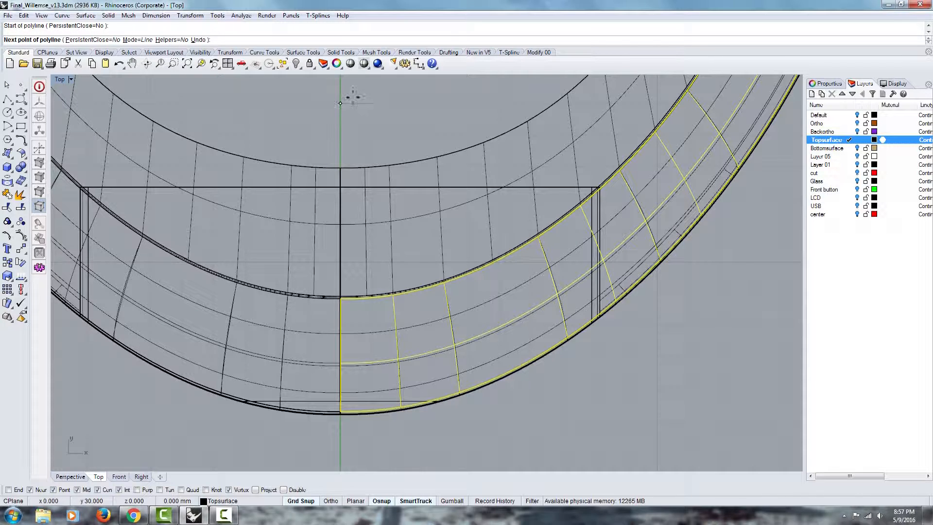
{"action": "scroll", "coordinate": [360, 128], "scroll_direction": "down", "scroll_amount": 3}
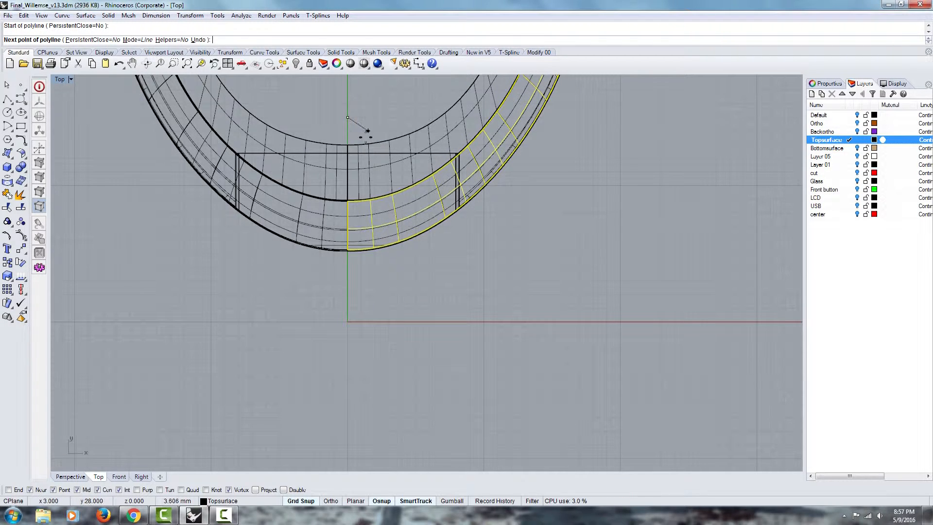
{"action": "left_click", "coordinate": [349, 368]}
{"action": "key", "text": "Return"}
{"action": "left_click", "coordinate": [347, 254]}
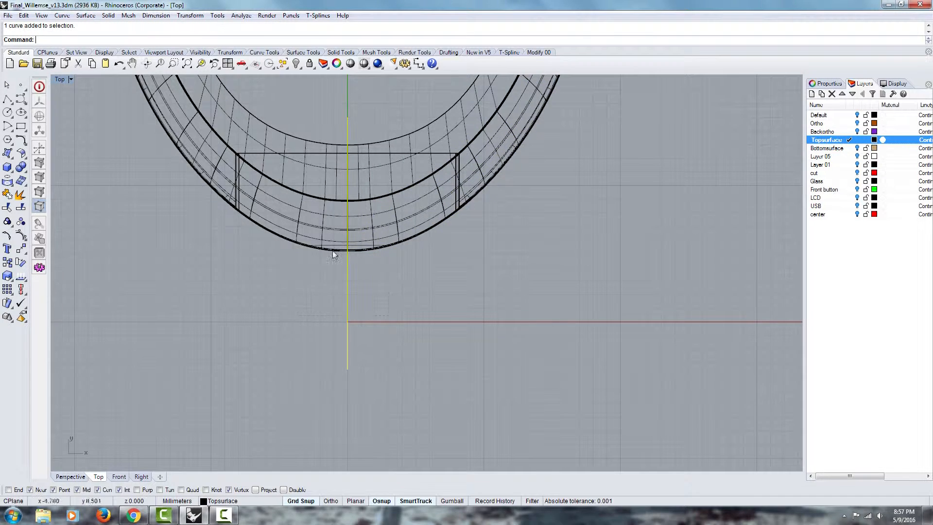
- Turn on the control points of the outer shell surface on the positive X side of the centre seam
{"action": "scroll", "coordinate": [344, 235], "scroll_direction": "up", "scroll_amount": 5}
{"action": "left_click", "coordinate": [365, 212]}
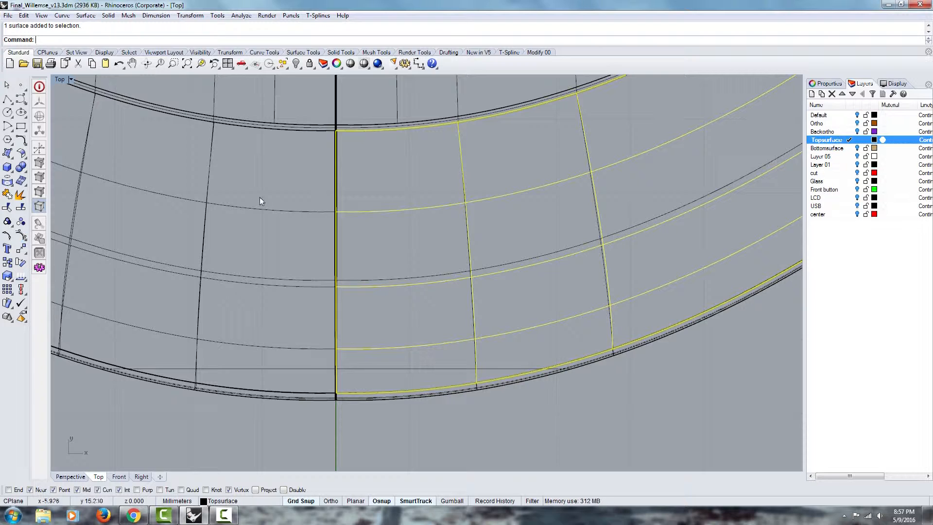
{"action": "left_click", "coordinate": [21, 237]}
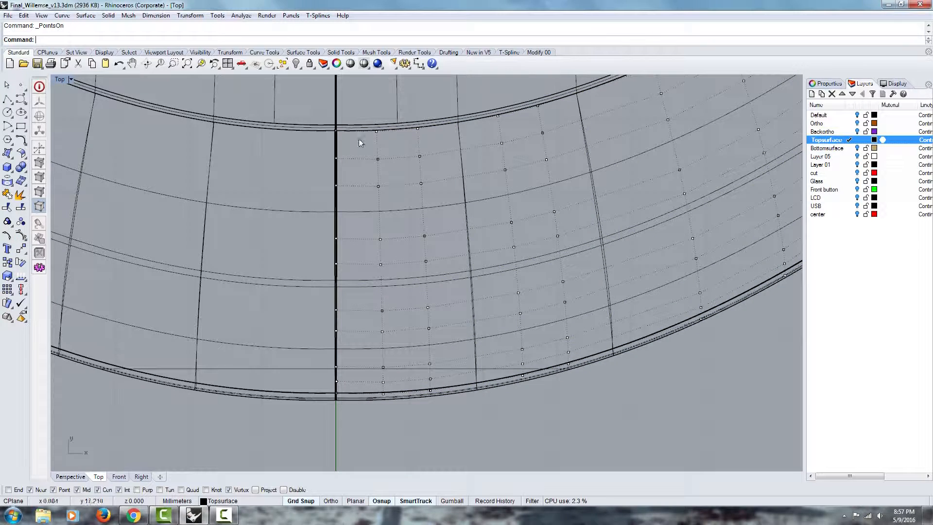
- Move the column of control points on the seam edge about 9.22 mm diagonally, away from the seam and beyond the body
{"action": "right_click_drag", "start_coordinate": [344, 158], "coordinate": [351, 187]}
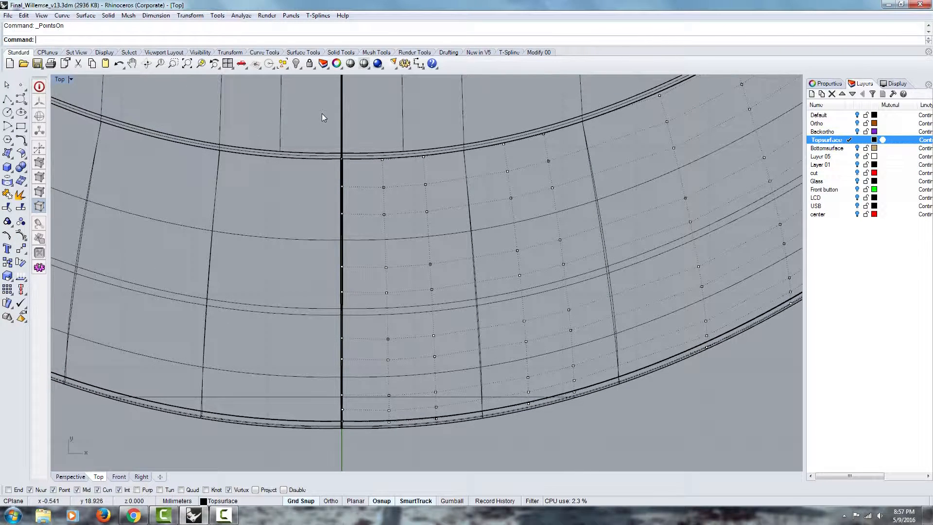
{"action": "left_click_drag", "start_coordinate": [322, 113], "coordinate": [353, 456]}
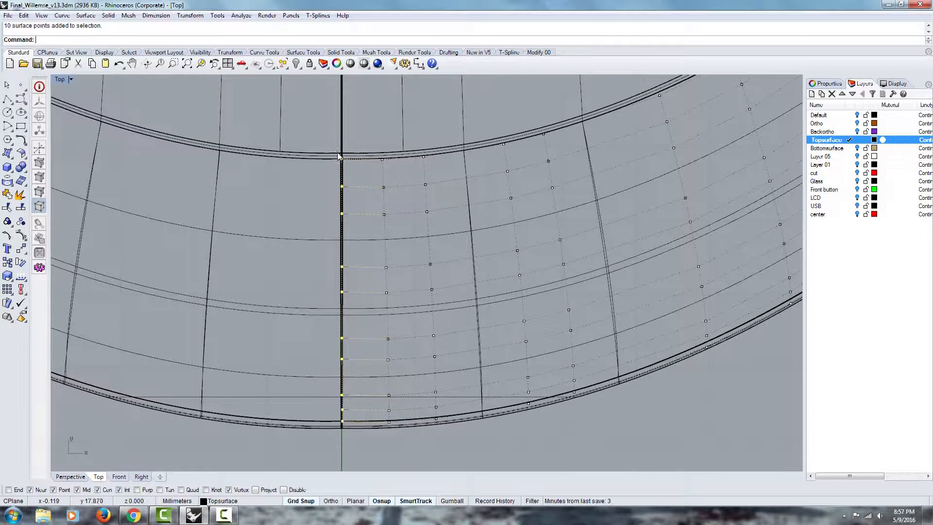
{"action": "scroll", "coordinate": [315, 260], "scroll_direction": "down", "scroll_amount": 4}
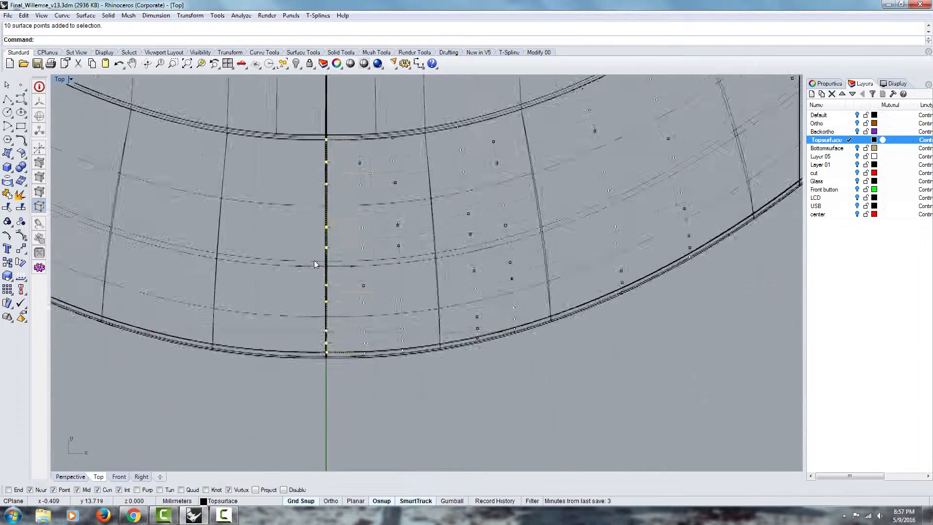
{"action": "right_click_drag", "start_coordinate": [323, 360], "coordinate": [335, 325]}
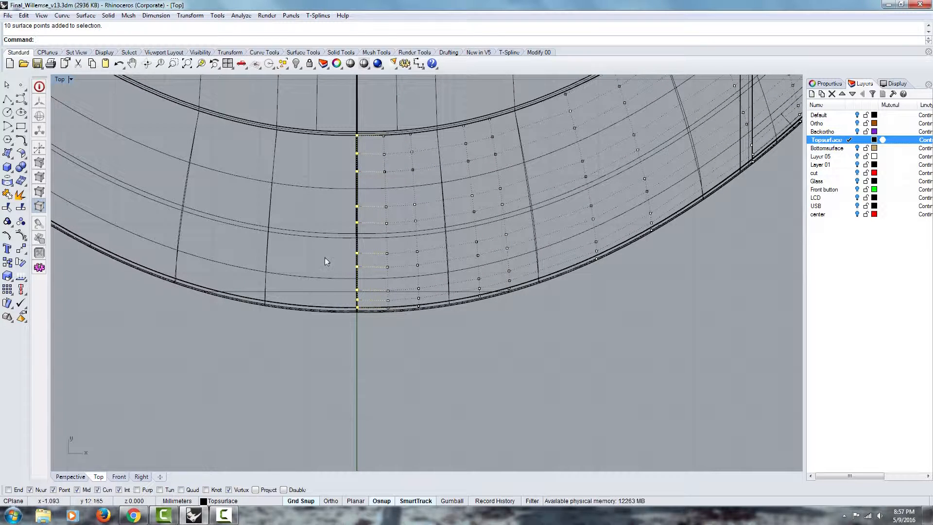
{"action": "type", "text": "Move"}
{"action": "key", "text": "Return"}
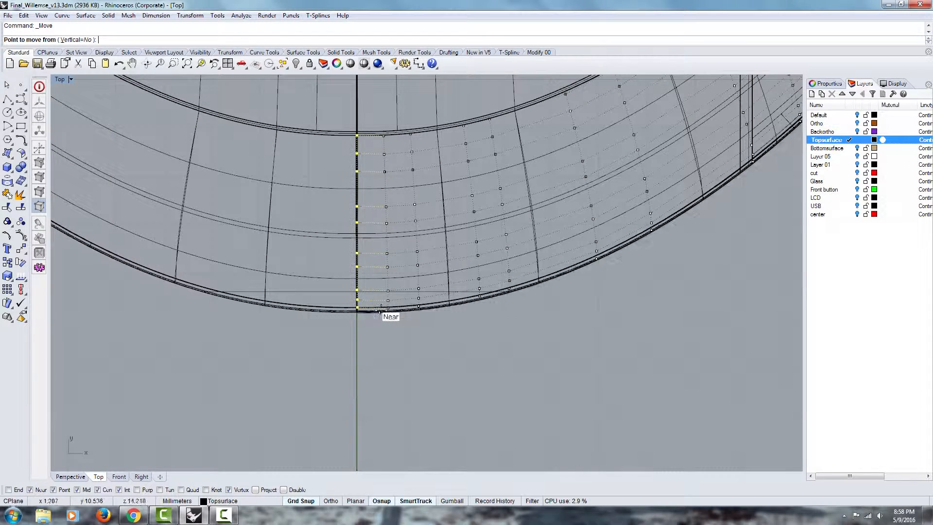
{"action": "left_click", "coordinate": [332, 417]}
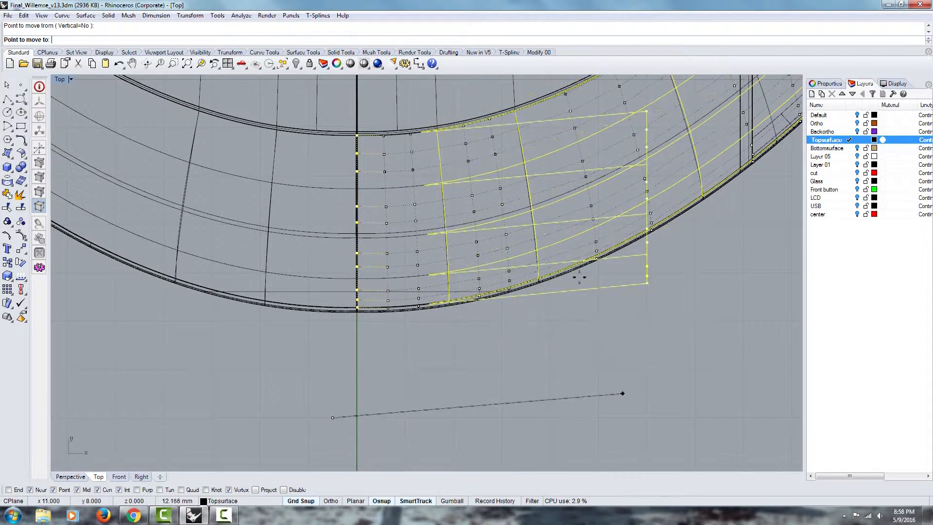
{"action": "right_click_drag", "start_coordinate": [423, 391], "coordinate": [401, 251]}
{"action": "left_click", "coordinate": [476, 422]}
- Examine the displaced column of control points and the stretched surface edge, checking how the points line up
{"action": "right_click_drag", "start_coordinate": [561, 311], "coordinate": [577, 371]}
{"action": "right_click_drag", "start_coordinate": [585, 248], "coordinate": [605, 162]}
{"action": "scroll", "coordinate": [524, 328], "scroll_direction": "up", "scroll_amount": 6}
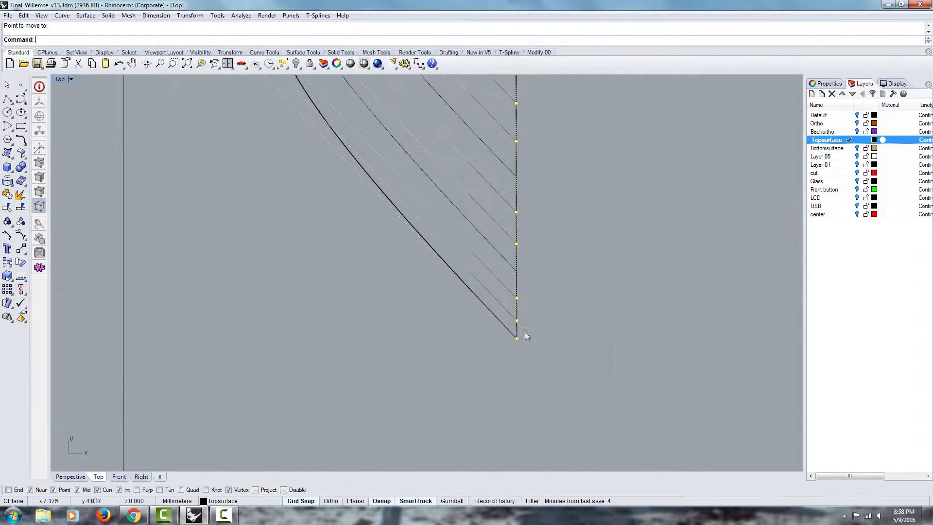
{"action": "scroll", "coordinate": [509, 313], "scroll_direction": "up", "scroll_amount": 3}
{"action": "scroll", "coordinate": [492, 263], "scroll_direction": "down", "scroll_amount": 15}
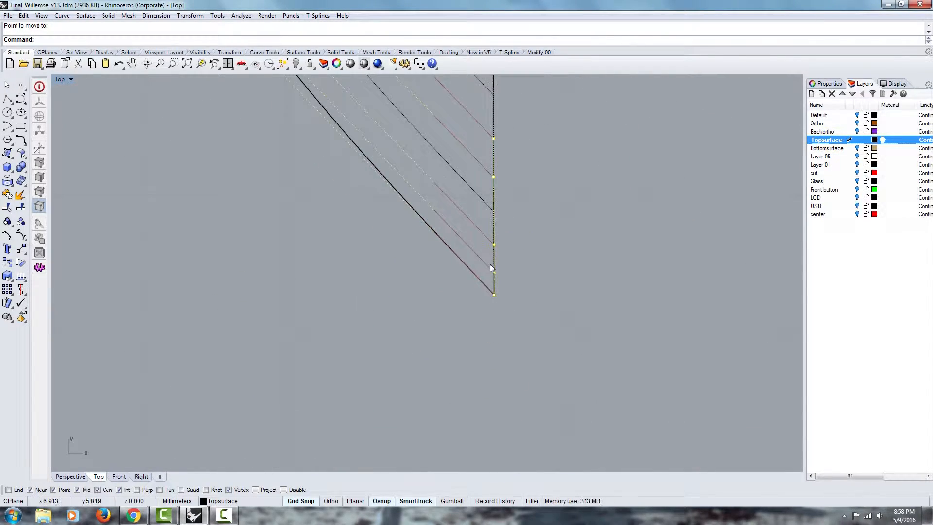
{"action": "right_click_drag", "start_coordinate": [492, 287], "coordinate": [485, 339]}
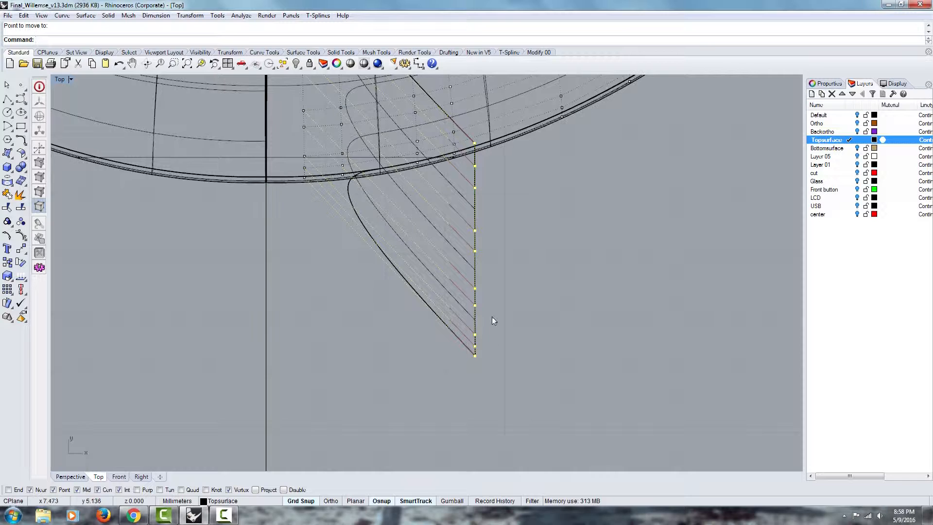
{"action": "scroll", "coordinate": [490, 319], "scroll_direction": "up", "scroll_amount": 5}
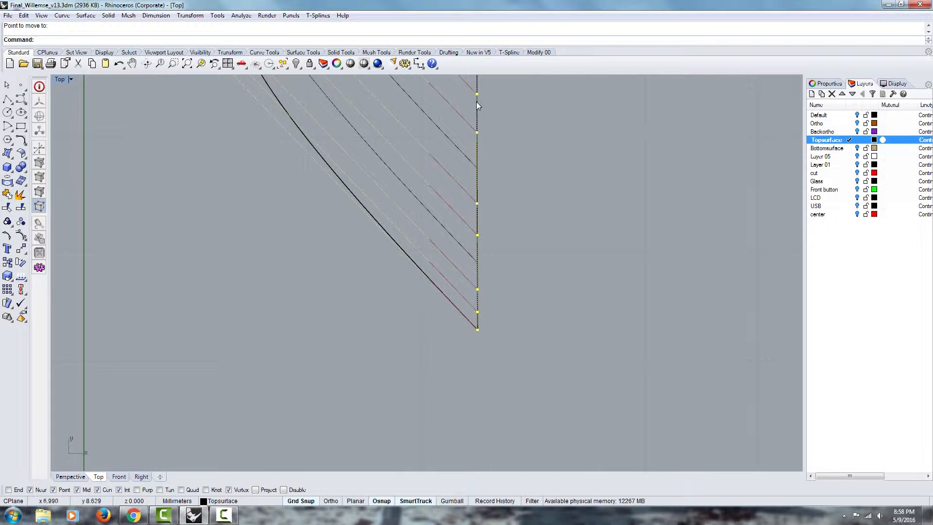
{"action": "scroll", "coordinate": [466, 325], "scroll_direction": "down", "scroll_amount": 3}
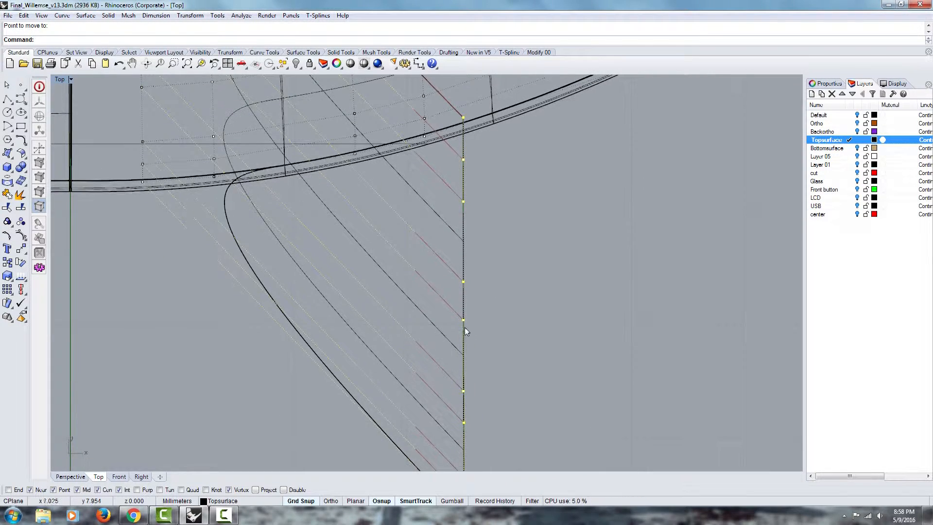
{"action": "scroll", "coordinate": [466, 325], "scroll_direction": "down", "scroll_amount": 2}
{"action": "scroll", "coordinate": [514, 284], "scroll_direction": "up", "scroll_amount": 2}
{"action": "scroll", "coordinate": [504, 293], "scroll_direction": "down", "scroll_amount": 2}
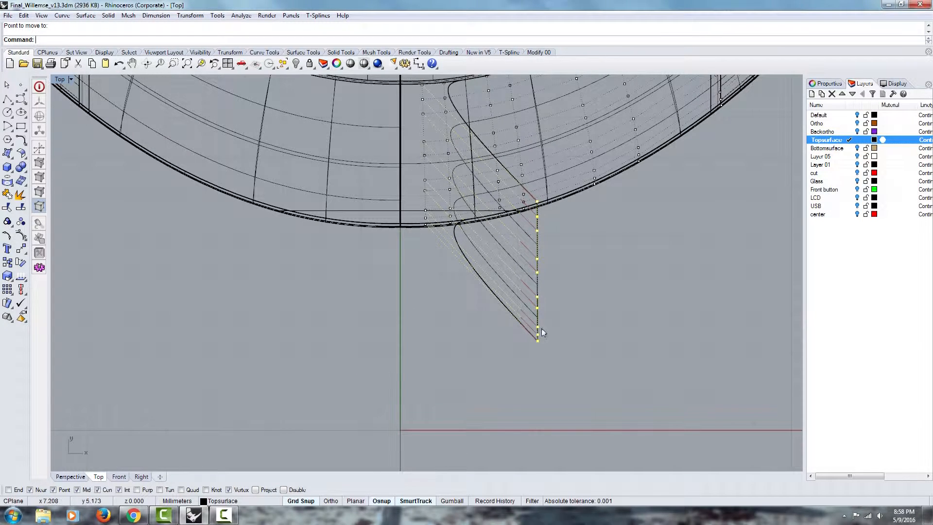
- Move the displaced column of control points, by its lowest point, onto the Y axis
{"action": "right_click_drag", "start_coordinate": [538, 341], "coordinate": [507, 372]}
{"action": "right_click", "coordinate": [512, 371]}
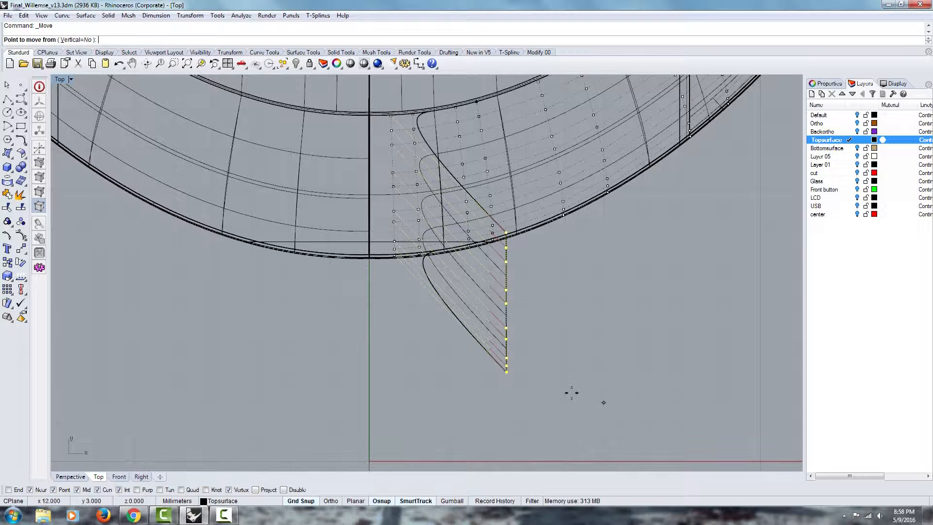
{"action": "scroll", "coordinate": [502, 379], "scroll_direction": "up", "scroll_amount": 3}
{"action": "left_click", "coordinate": [534, 366]}
{"action": "scroll", "coordinate": [535, 366], "scroll_direction": "down", "scroll_amount": 1}
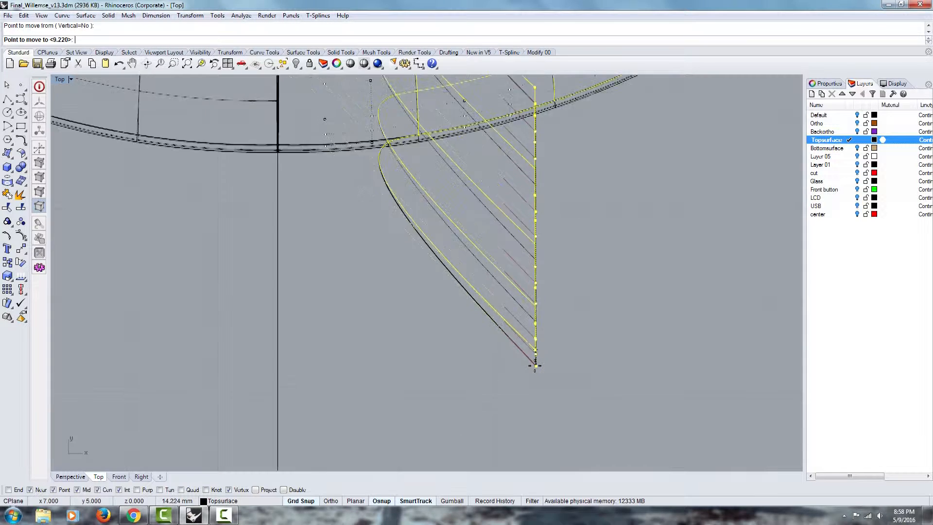
{"action": "scroll", "coordinate": [535, 365], "scroll_direction": "down", "scroll_amount": 3}
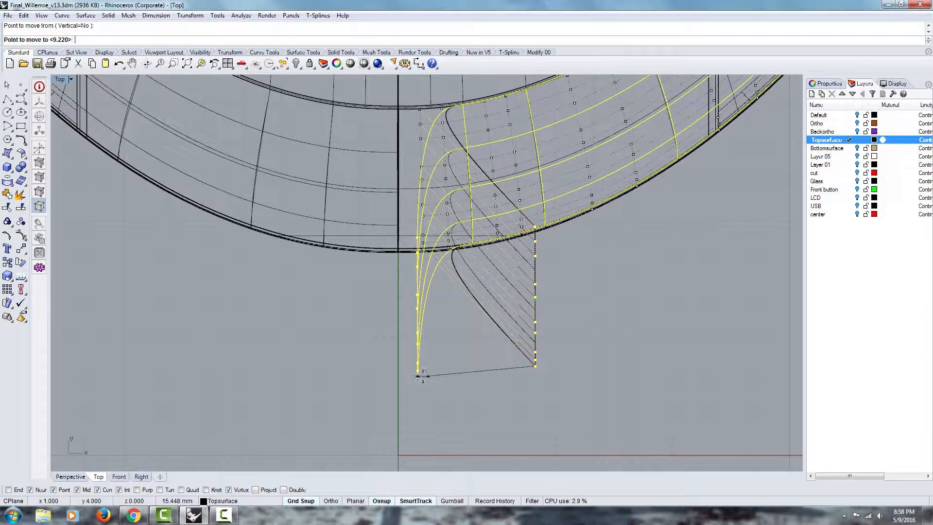
{"action": "left_click", "coordinate": [403, 379]}
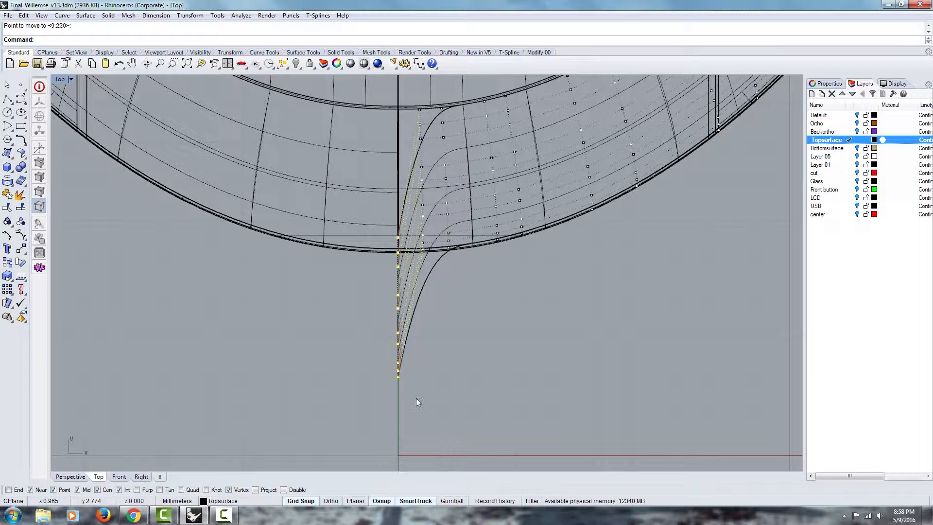
- Try to explode the outer shell surface on the negative X side of the centre seam
{"action": "right_click_drag", "start_coordinate": [417, 402], "coordinate": [381, 393]}
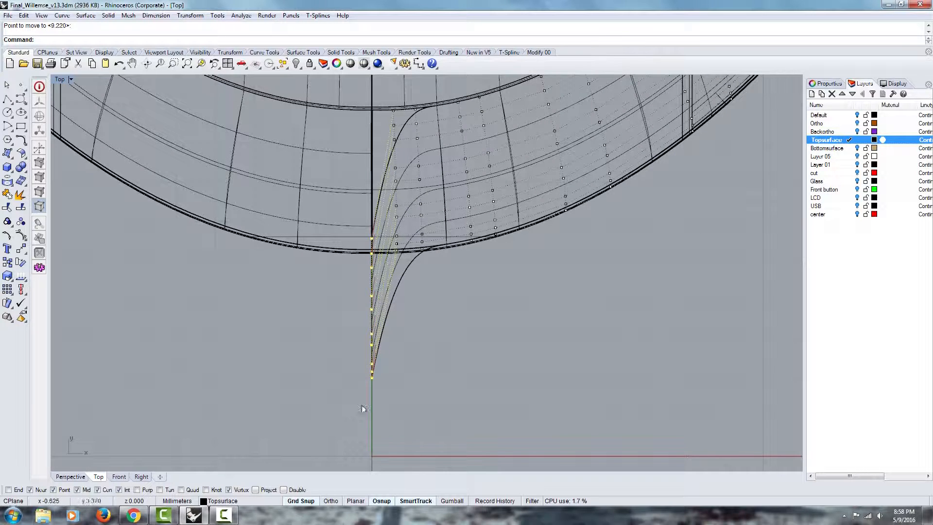
{"action": "right_click_drag", "start_coordinate": [378, 397], "coordinate": [400, 429]}
{"action": "right_click_drag", "start_coordinate": [406, 314], "coordinate": [409, 365]}
{"action": "left_click", "coordinate": [369, 228]}
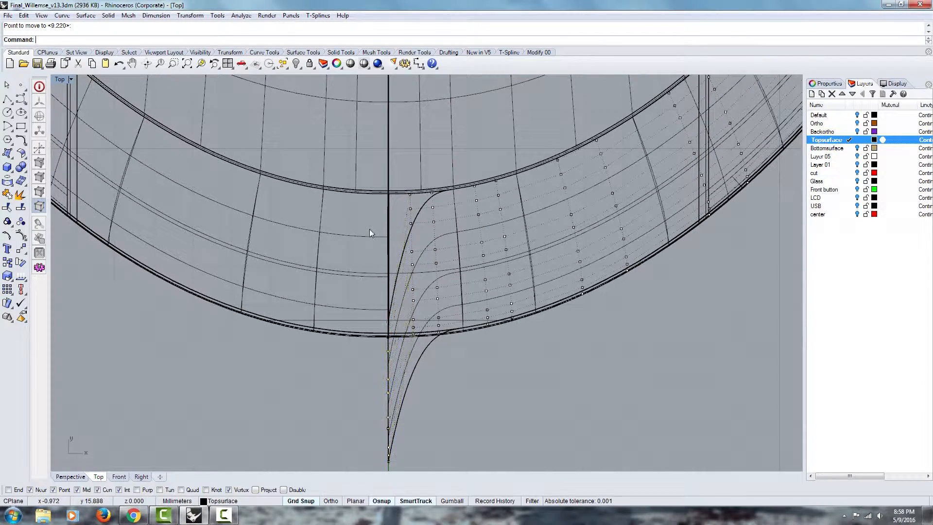
{"action": "left_click", "coordinate": [372, 234]}
{"action": "right_click_drag", "start_coordinate": [394, 253], "coordinate": [413, 256]}
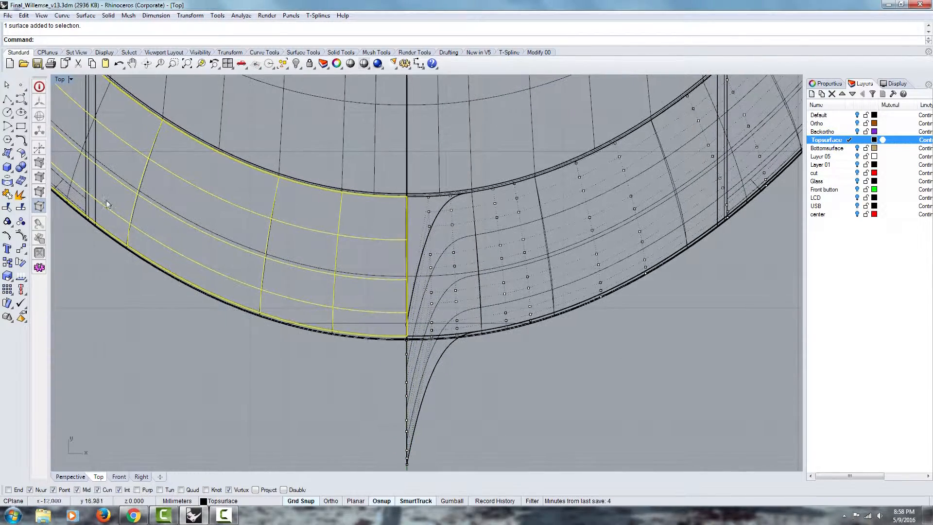
{"action": "left_click", "coordinate": [18, 200]}
- Hide the control points of the surface on the positive X side and turn on those of the negative X side surface
{"action": "right_click_drag", "start_coordinate": [267, 235], "coordinate": [215, 214]}
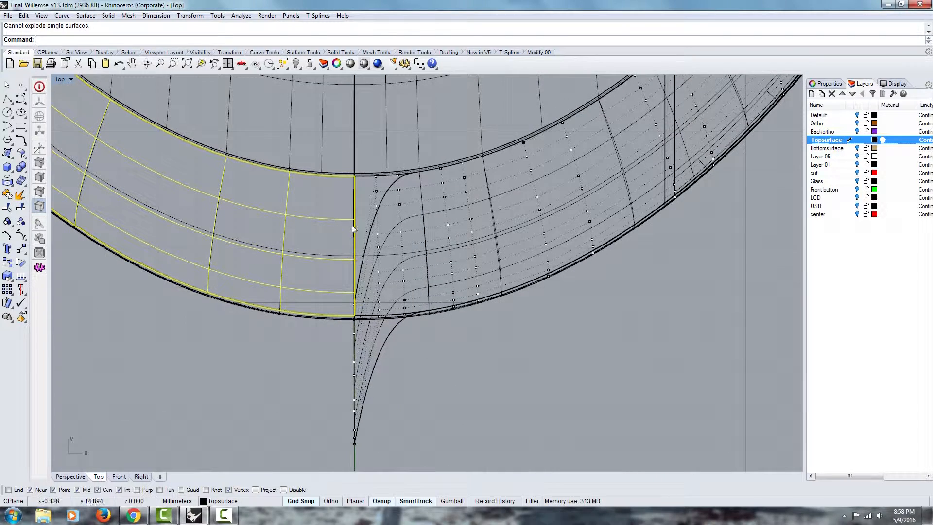
{"action": "right_click_drag", "start_coordinate": [344, 213], "coordinate": [305, 178]}
{"action": "left_click", "coordinate": [407, 320]}
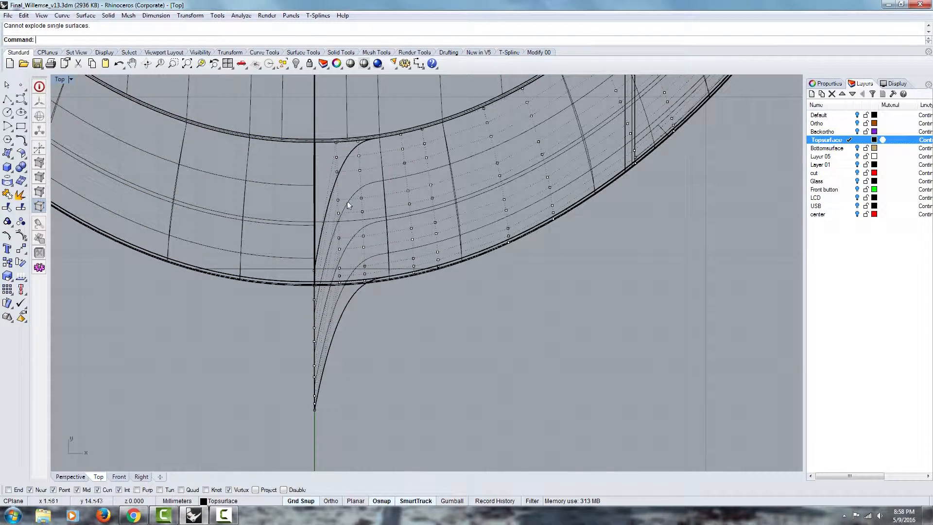
{"action": "left_click", "coordinate": [388, 198]}
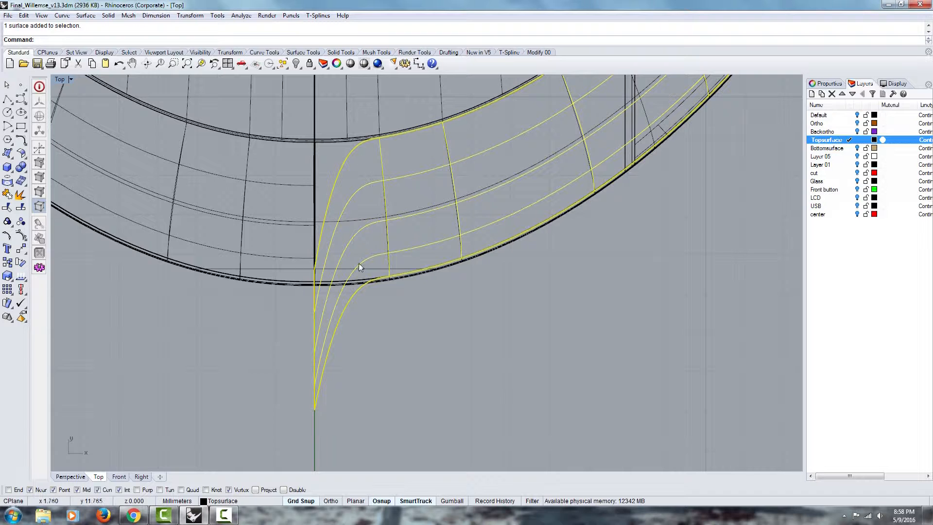
{"action": "left_click", "coordinate": [293, 187]}
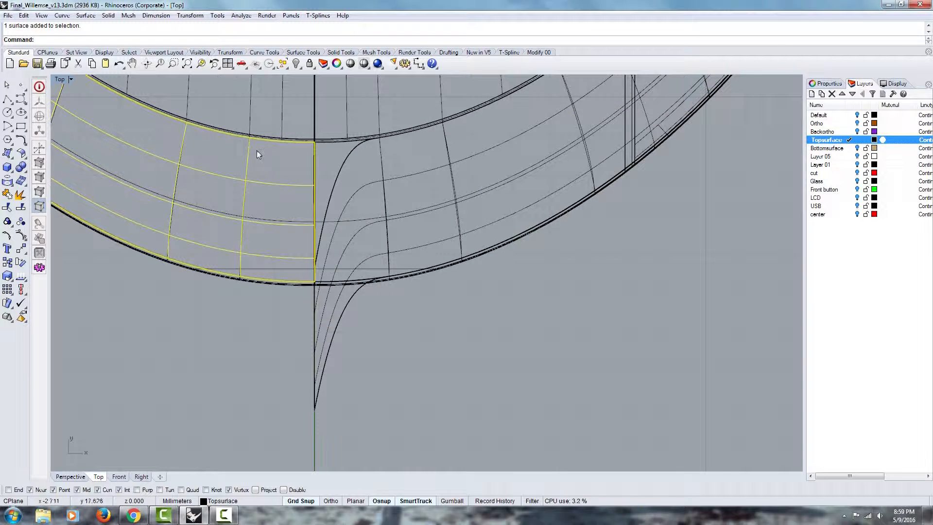
{"action": "right_click_drag", "start_coordinate": [187, 192], "coordinate": [237, 233]}
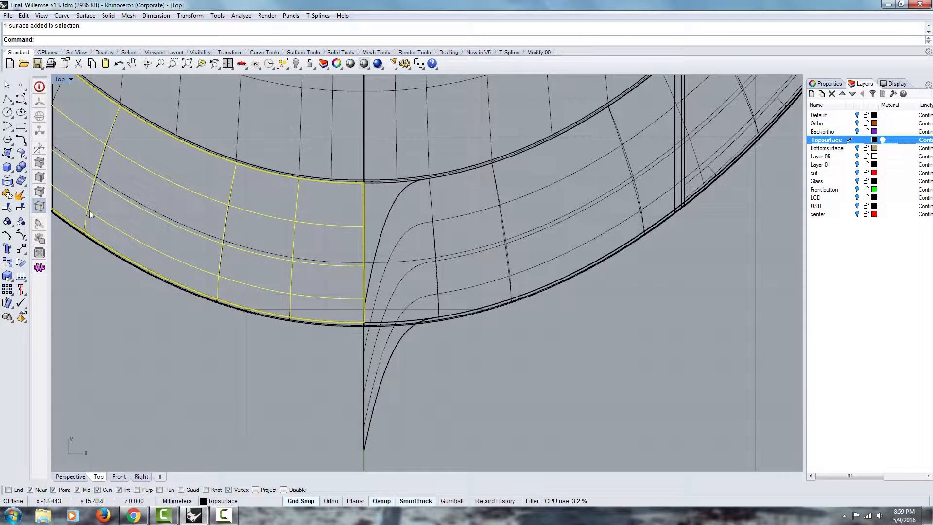
{"action": "left_click", "coordinate": [20, 234]}
- Move the negative X side surface's column of seam-edge control points 29 mm in the positive X direction, beyond the body
{"action": "right_click_drag", "start_coordinate": [358, 164], "coordinate": [327, 191]}
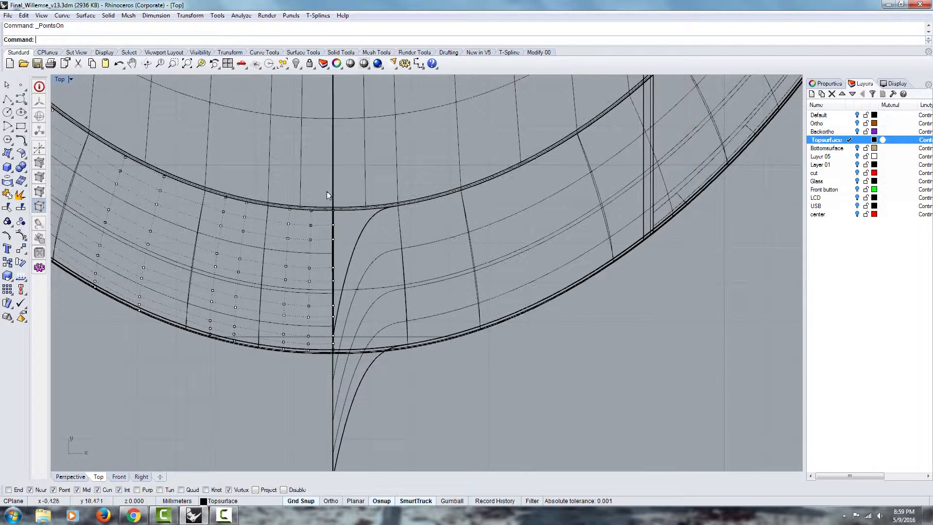
{"action": "left_click_drag", "start_coordinate": [334, 208], "coordinate": [389, 418]}
{"action": "right_click_drag", "start_coordinate": [390, 418], "coordinate": [447, 381]}
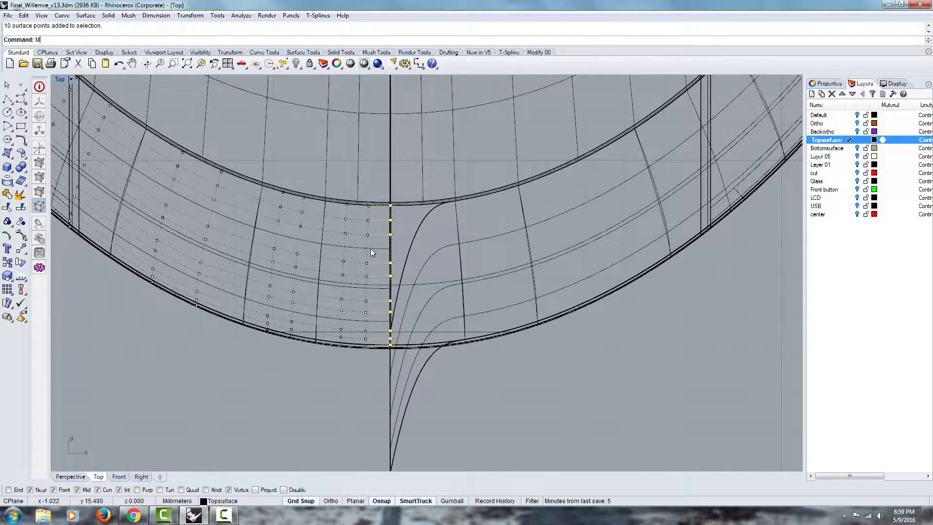
{"action": "type", "text": "M"}
{"action": "key", "text": "Return"}
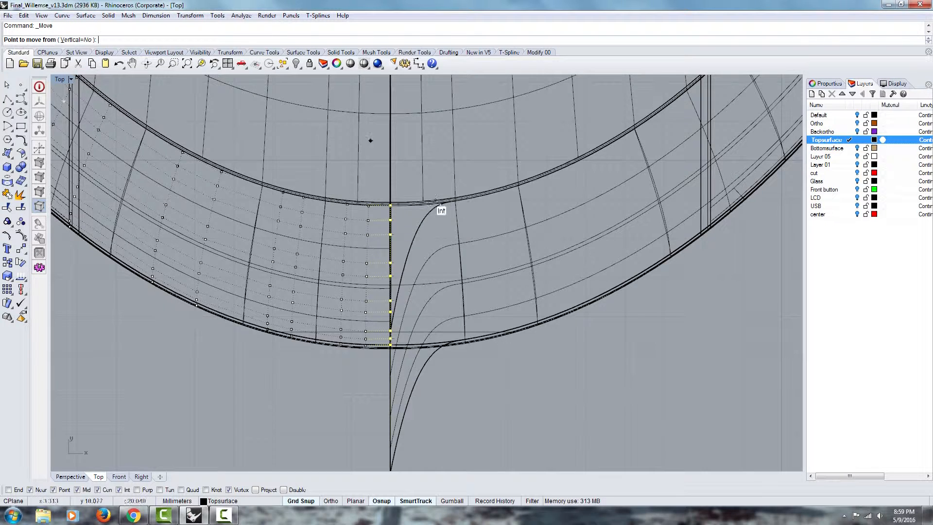
{"action": "scroll", "coordinate": [443, 208], "scroll_direction": "up", "scroll_amount": 10}
{"action": "scroll", "coordinate": [346, 220], "scroll_direction": "up", "scroll_amount": 6}
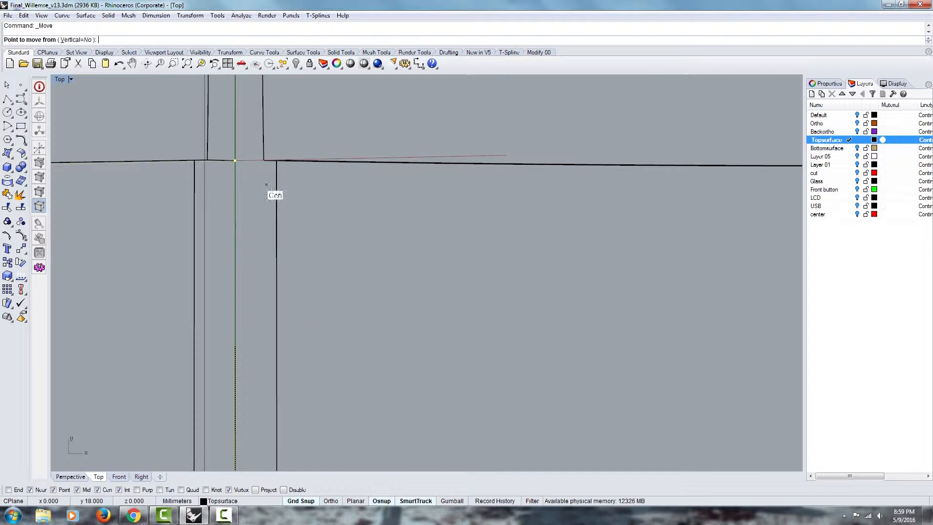
{"action": "left_click", "coordinate": [234, 160]}
{"action": "scroll", "coordinate": [271, 185], "scroll_direction": "down", "scroll_amount": 10}
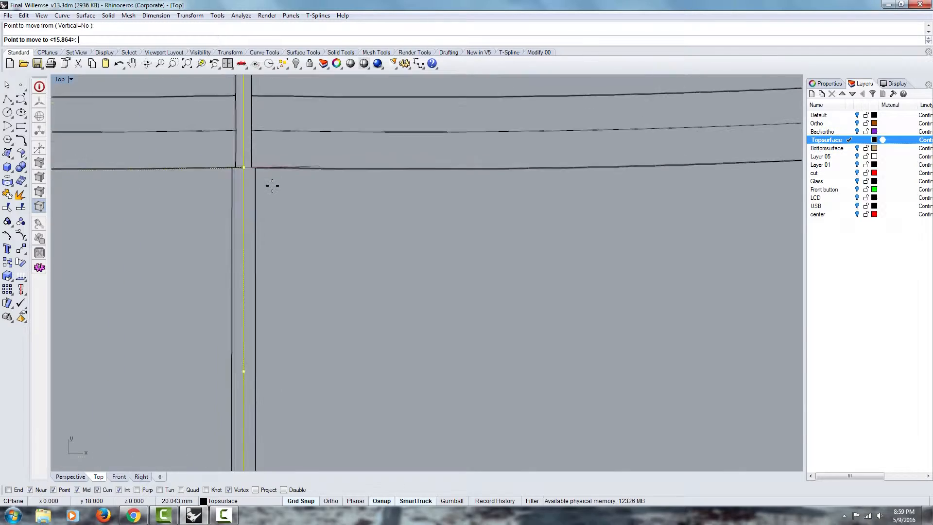
{"action": "scroll", "coordinate": [525, 213], "scroll_direction": "down", "scroll_amount": 5}
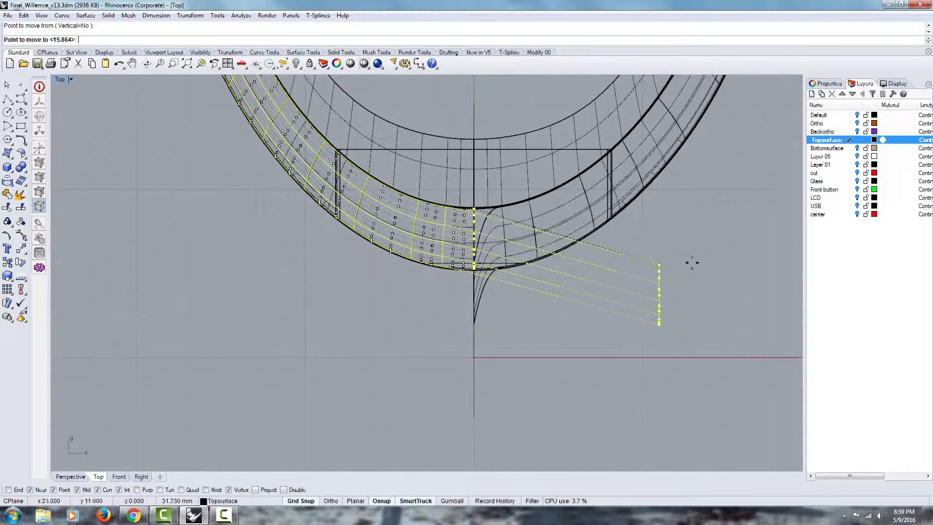
{"action": "left_click", "coordinate": [716, 202]}
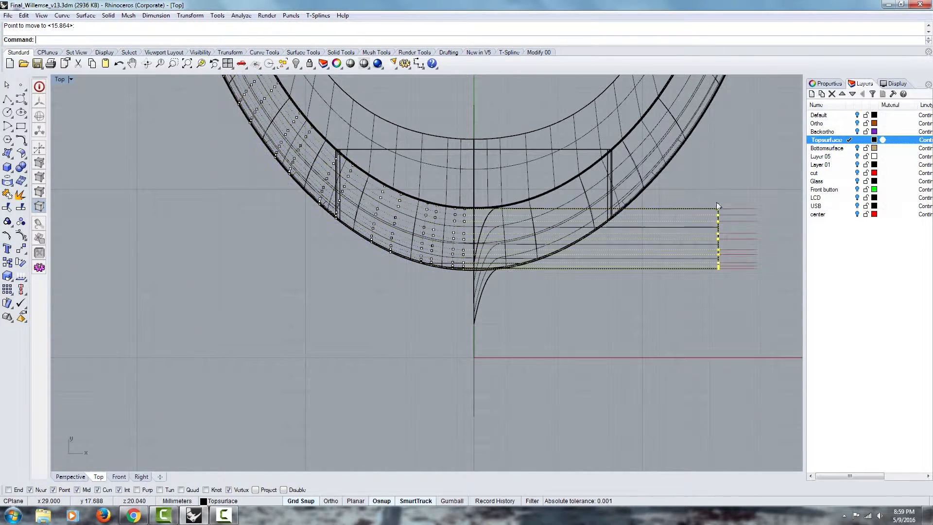
- Move the displaced column of control points, by its uppermost point, 29 mm straight back onto the Y axis at the seam
{"action": "left_click_drag", "start_coordinate": [752, 177], "coordinate": [709, 313]}
{"action": "scroll", "coordinate": [707, 240], "scroll_direction": "up", "scroll_amount": 6}
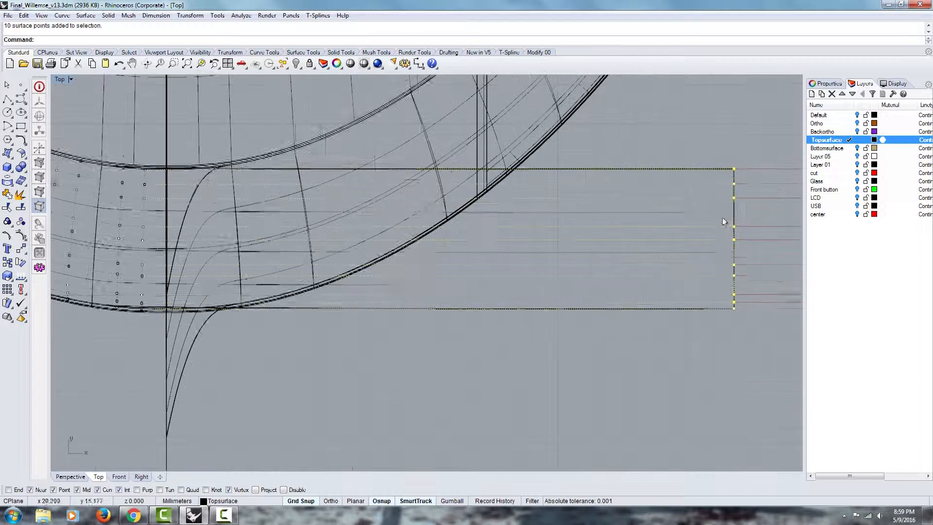
{"action": "right_click", "coordinate": [750, 143]}
{"action": "scroll", "coordinate": [739, 170], "scroll_direction": "up", "scroll_amount": 13}
{"action": "scroll", "coordinate": [740, 171], "scroll_direction": "up", "scroll_amount": 5}
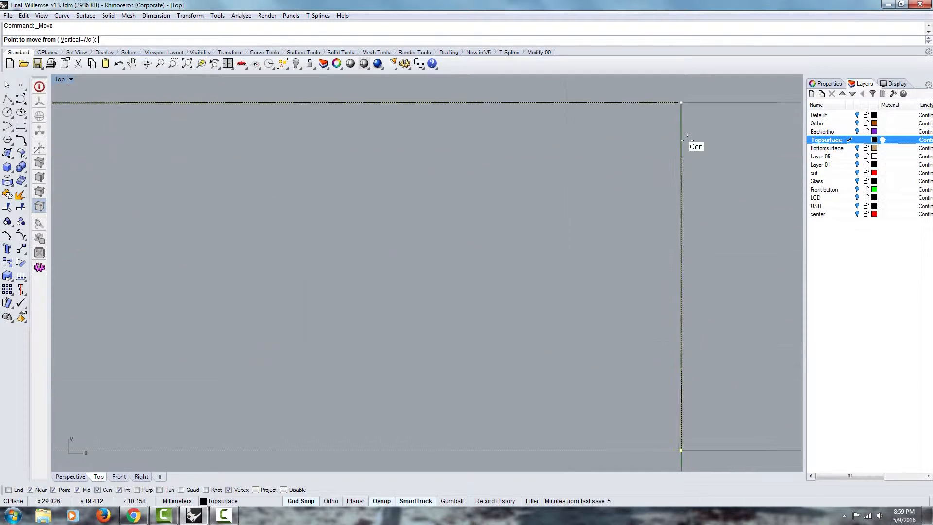
{"action": "scroll", "coordinate": [681, 101], "scroll_direction": "down", "scroll_amount": 10}
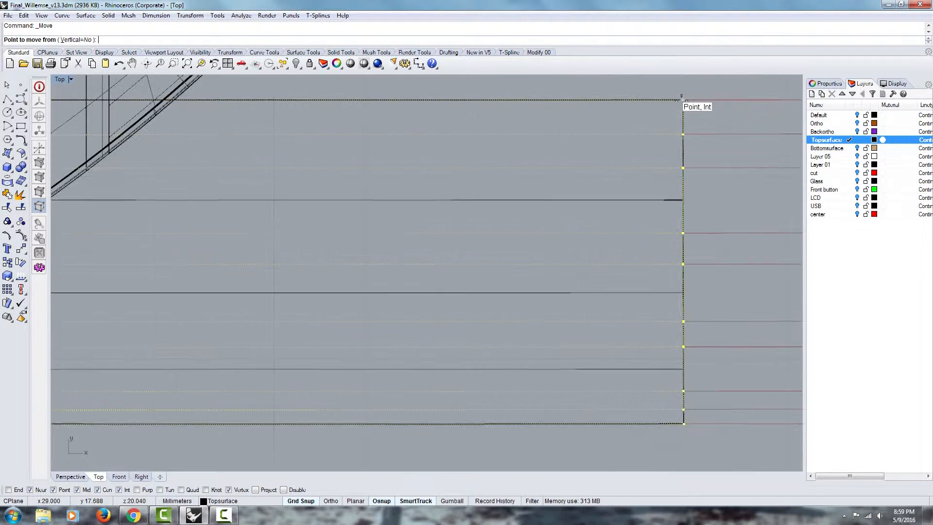
{"action": "scroll", "coordinate": [335, 122], "scroll_direction": "up", "scroll_amount": 3}
{"action": "scroll", "coordinate": [545, 160], "scroll_direction": "down", "scroll_amount": 3}
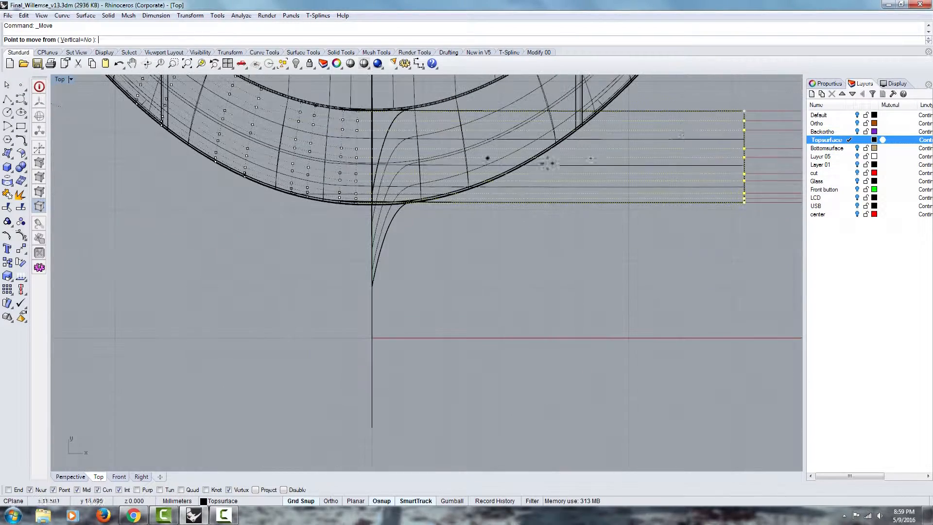
{"action": "scroll", "coordinate": [674, 353], "scroll_direction": "down", "scroll_amount": 2}
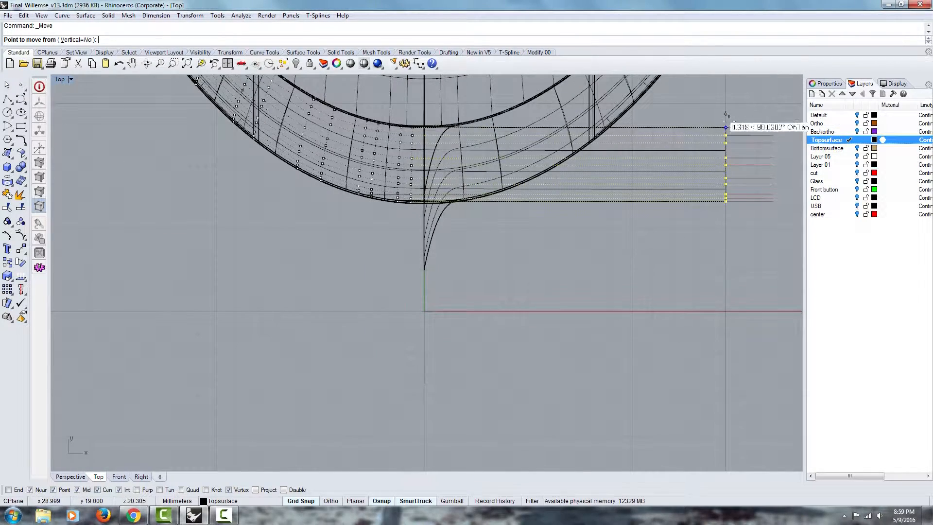
{"action": "left_click", "coordinate": [726, 129]}
{"action": "scroll", "coordinate": [435, 131], "scroll_direction": "up", "scroll_amount": 8, "text": "shift"}
{"action": "scroll", "coordinate": [370, 126], "scroll_direction": "up", "scroll_amount": 6}
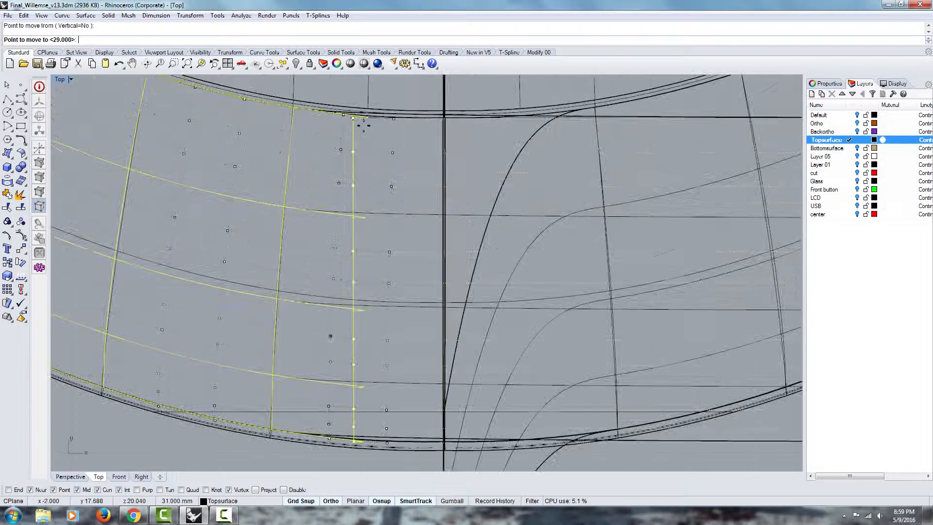
{"action": "scroll", "coordinate": [420, 141], "scroll_direction": "up", "scroll_amount": 8}
{"action": "right_click_drag", "start_coordinate": [465, 131], "coordinate": [407, 230]}
{"action": "scroll", "coordinate": [408, 219], "scroll_direction": "up", "scroll_amount": 4}
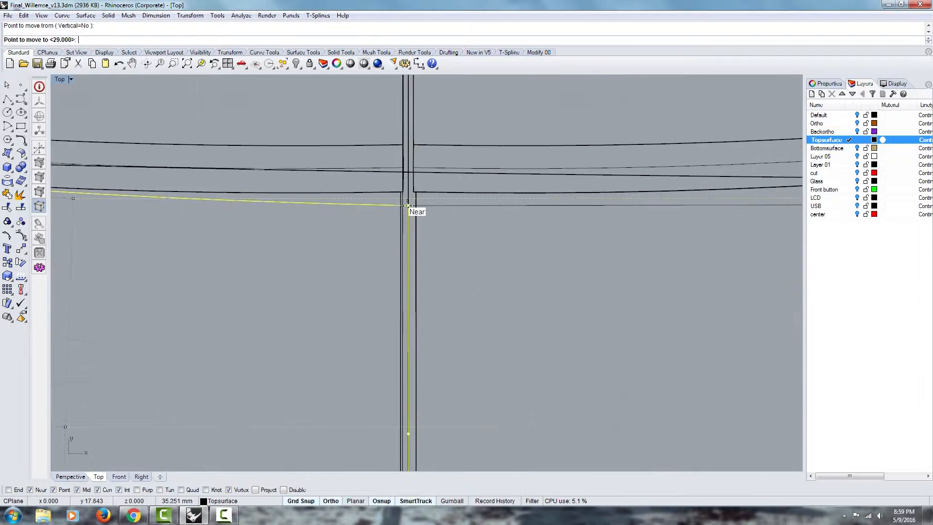
{"action": "scroll", "coordinate": [399, 208], "scroll_direction": "up", "scroll_amount": 4}
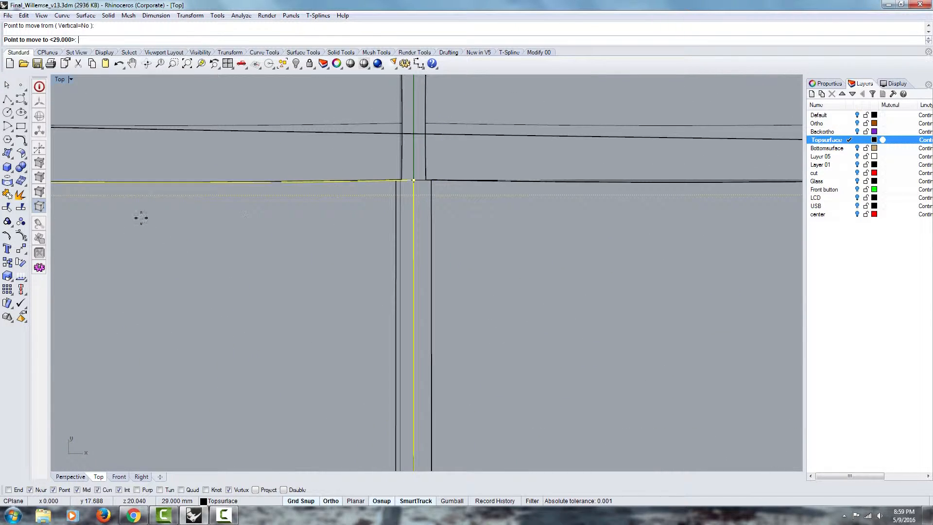
{"action": "scroll", "coordinate": [408, 248], "scroll_direction": "down", "scroll_amount": 6}
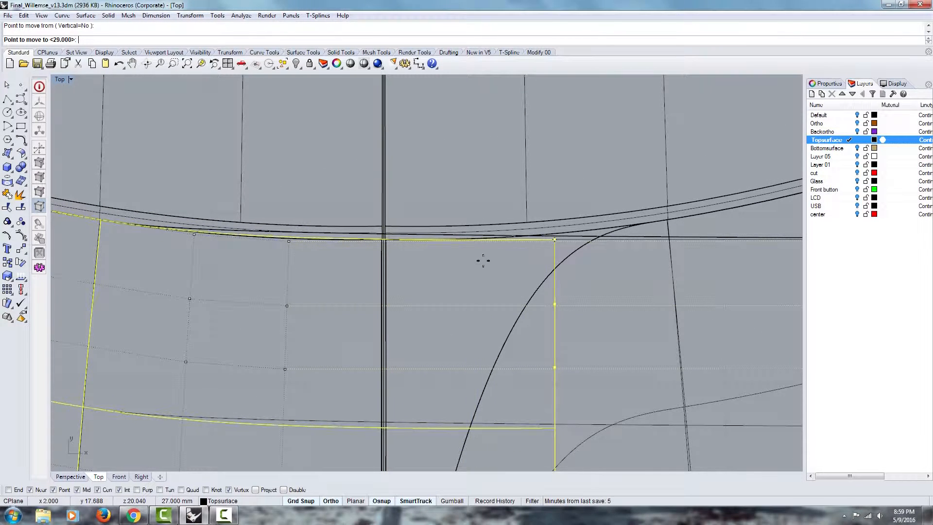
{"action": "scroll", "coordinate": [400, 267], "scroll_direction": "up", "scroll_amount": 2}
{"action": "left_click", "coordinate": [399, 267]}
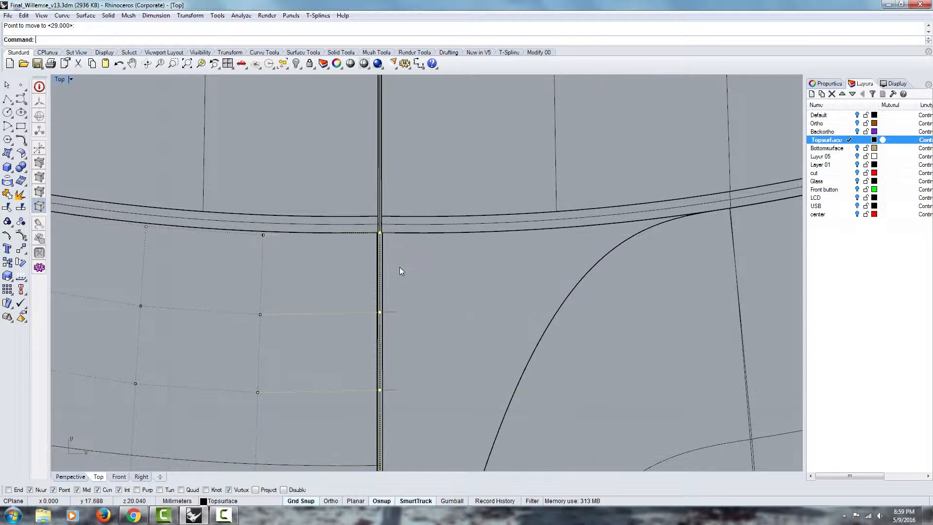
- Hide the control points of the negative X side surface and turn on those of the stretched surface on the positive X side
{"action": "scroll", "coordinate": [402, 337], "scroll_direction": "down", "scroll_amount": 5}
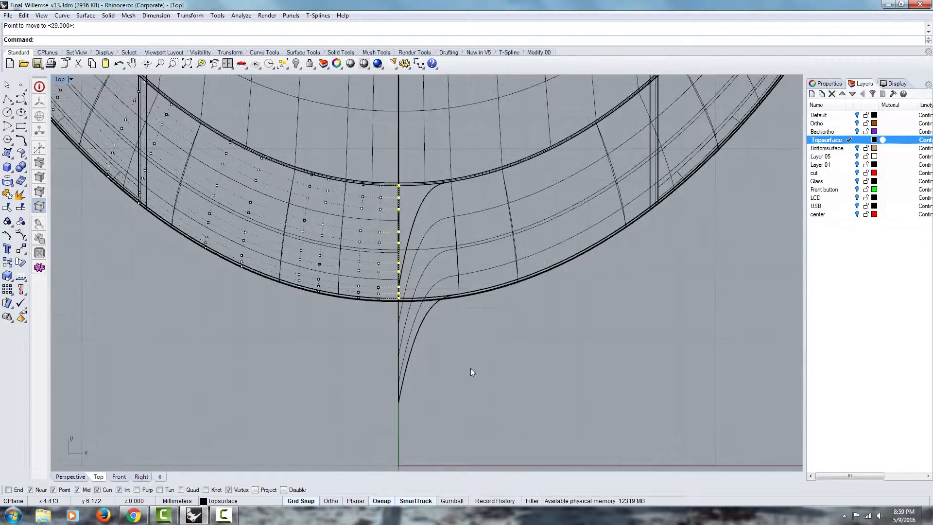
{"action": "right_click_drag", "start_coordinate": [470, 372], "coordinate": [474, 392]}
{"action": "left_click", "coordinate": [419, 340]}
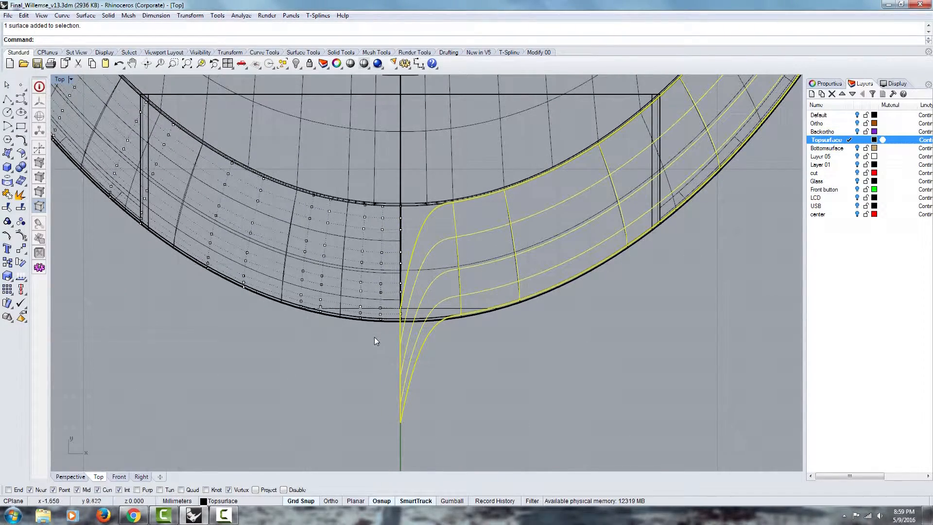
{"action": "key", "text": "Escape"}
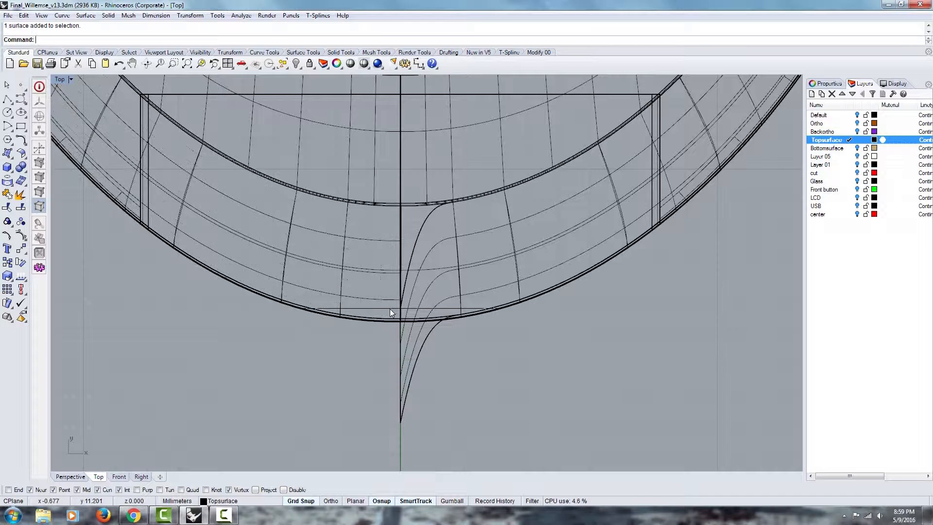
{"action": "left_click", "coordinate": [427, 240]}
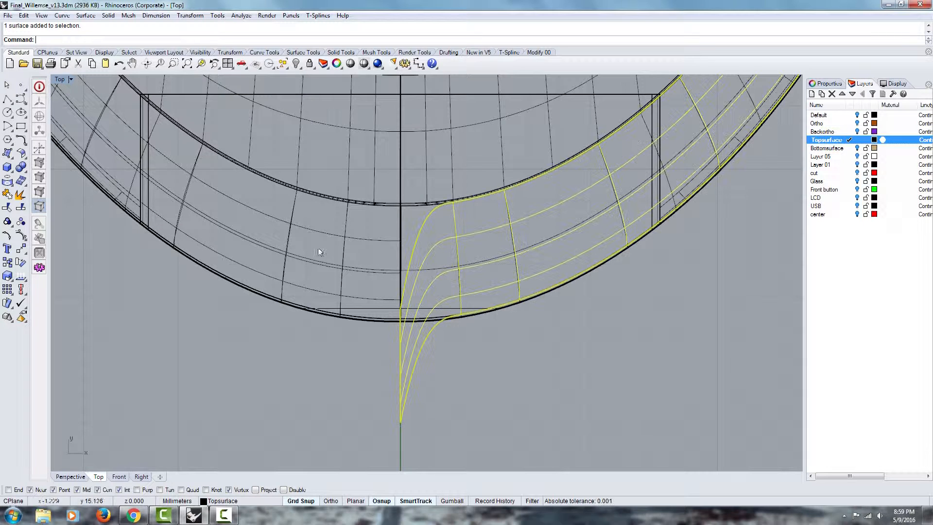
{"action": "left_click", "coordinate": [21, 222]}
- Move the stretched surface's column of edge control points, by its lowest point, off the Y axis to beyond the body's positive X side
{"action": "right_click_drag", "start_coordinate": [371, 455], "coordinate": [342, 431]}
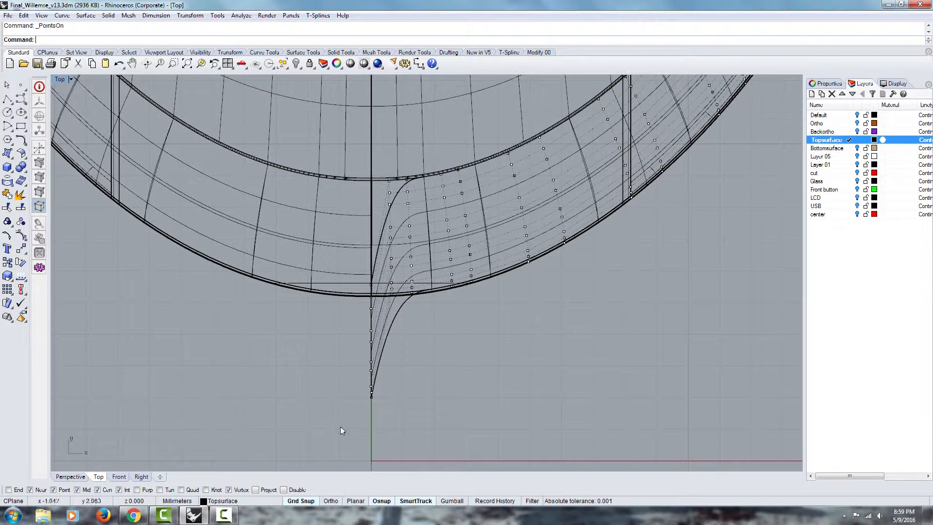
{"action": "left_click_drag", "start_coordinate": [330, 445], "coordinate": [382, 262]}
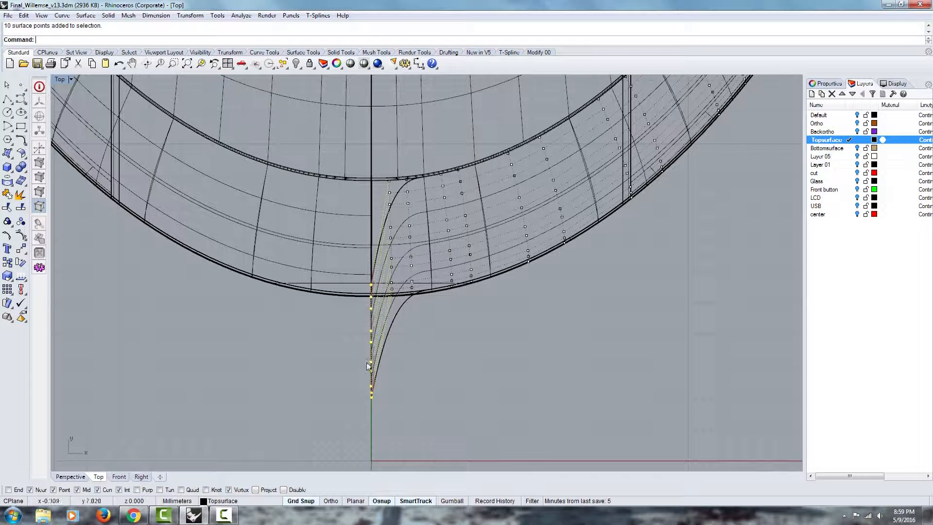
{"action": "type", "text": "M"}
{"action": "key", "text": "Return"}
{"action": "left_click", "coordinate": [371, 395]}
{"action": "scroll", "coordinate": [406, 272], "scroll_direction": "up", "scroll_amount": 3}
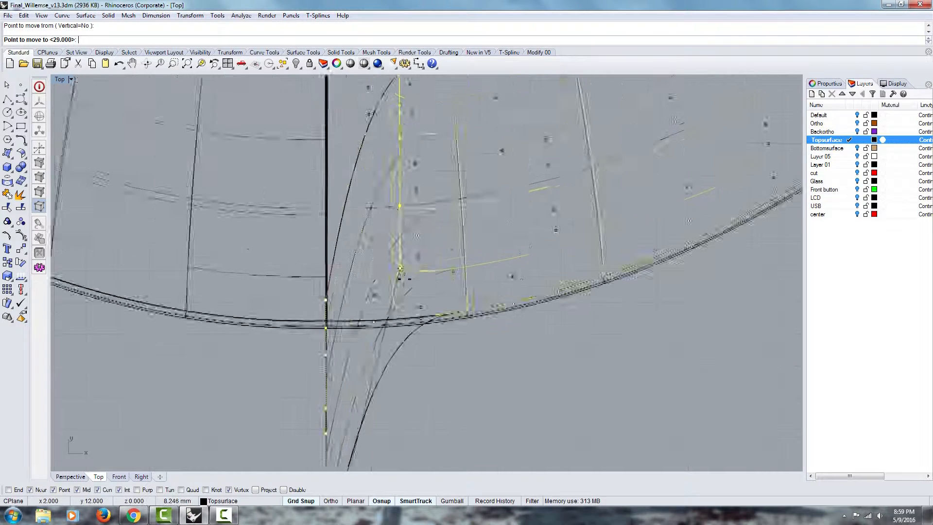
{"action": "scroll", "coordinate": [399, 268], "scroll_direction": "down", "scroll_amount": 5}
{"action": "scroll", "coordinate": [323, 298], "scroll_direction": "up", "scroll_amount": 2}
{"action": "scroll", "coordinate": [340, 306], "scroll_direction": "down", "scroll_amount": 3}
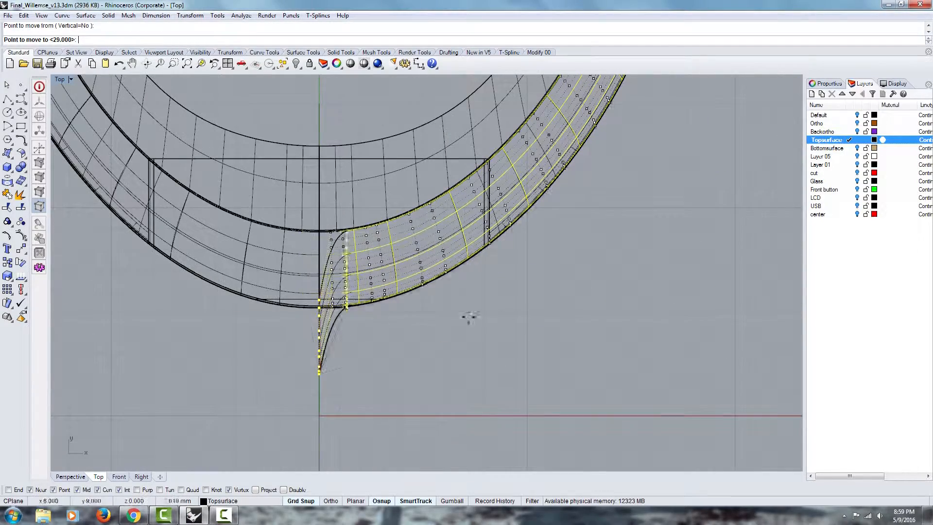
{"action": "left_click", "coordinate": [679, 321]}
{"action": "scroll", "coordinate": [311, 263], "scroll_direction": "up", "scroll_amount": 3}
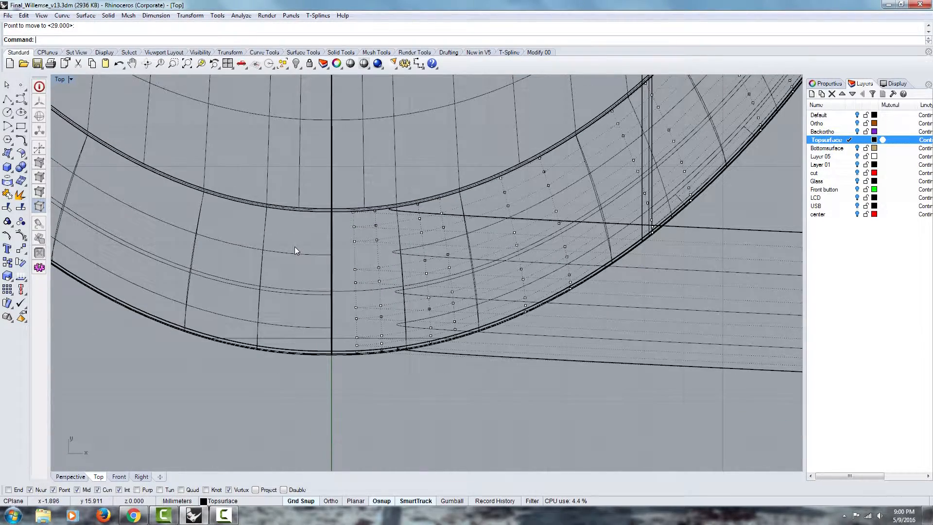
- Turn on the control points of the outer shell surface on the negative X side
{"action": "left_click", "coordinate": [300, 253]}
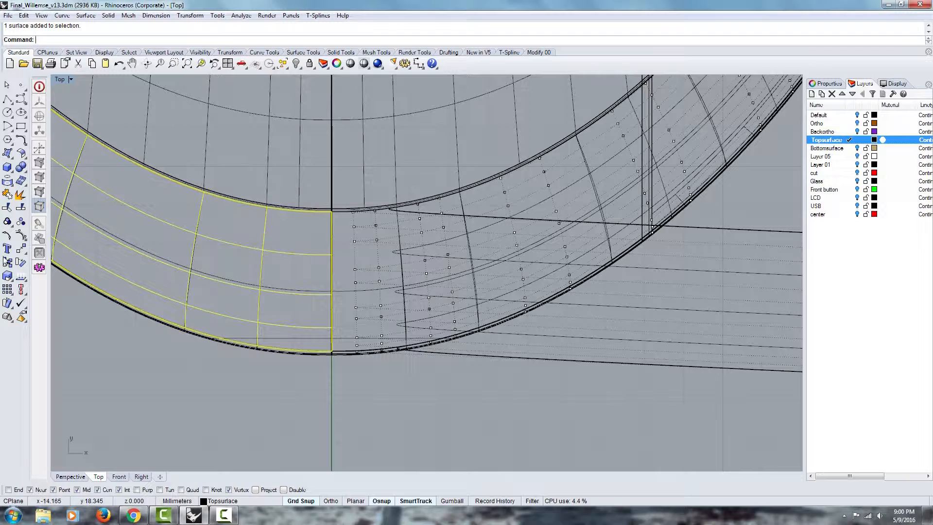
{"action": "left_click", "coordinate": [22, 237]}
- Move the displaced column of edge control points, by its uppermost point, back onto the adjoining surface's uppermost seam point on the Y axis
{"action": "scroll", "coordinate": [354, 272], "scroll_direction": "down", "scroll_amount": 10}
{"action": "right_click_drag", "start_coordinate": [496, 285], "coordinate": [453, 270]}
{"action": "left_click_drag", "start_coordinate": [529, 218], "coordinate": [557, 310]}
{"action": "scroll", "coordinate": [543, 220], "scroll_direction": "up", "scroll_amount": 2}
{"action": "scroll", "coordinate": [542, 219], "scroll_direction": "up", "scroll_amount": 6}
{"action": "right_click", "coordinate": [542, 283]}
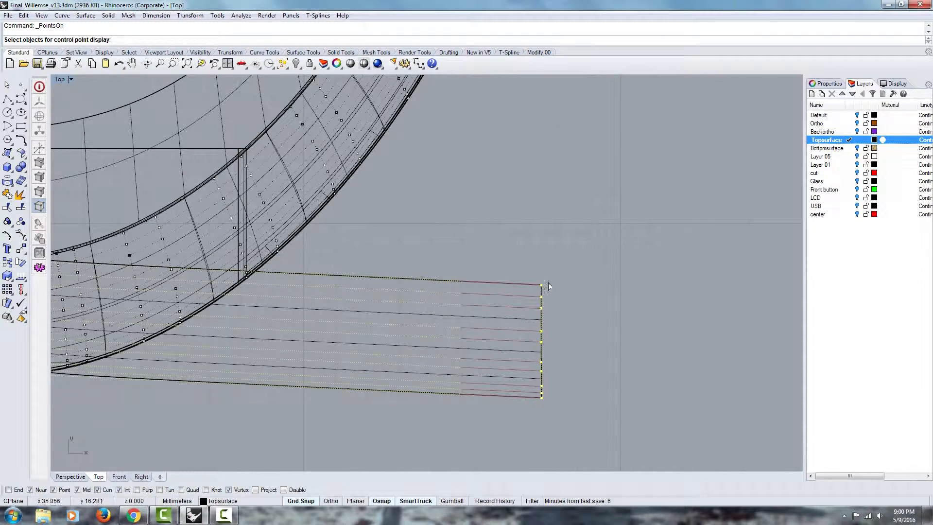
{"action": "type", "text": "m"}
{"action": "key", "text": "Return"}
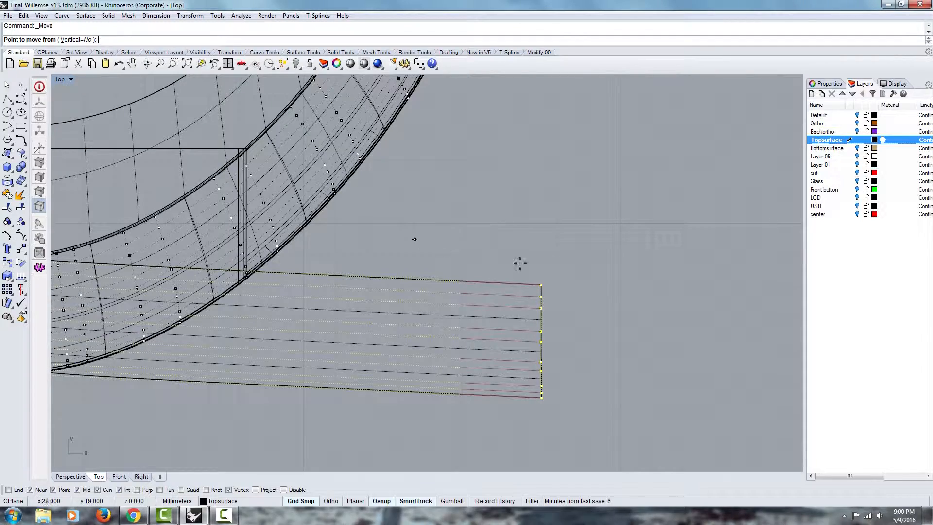
{"action": "left_click", "coordinate": [541, 284]}
{"action": "scroll", "coordinate": [540, 283], "scroll_direction": "down", "scroll_amount": 4}
{"action": "scroll", "coordinate": [362, 274], "scroll_direction": "up", "scroll_amount": 8}
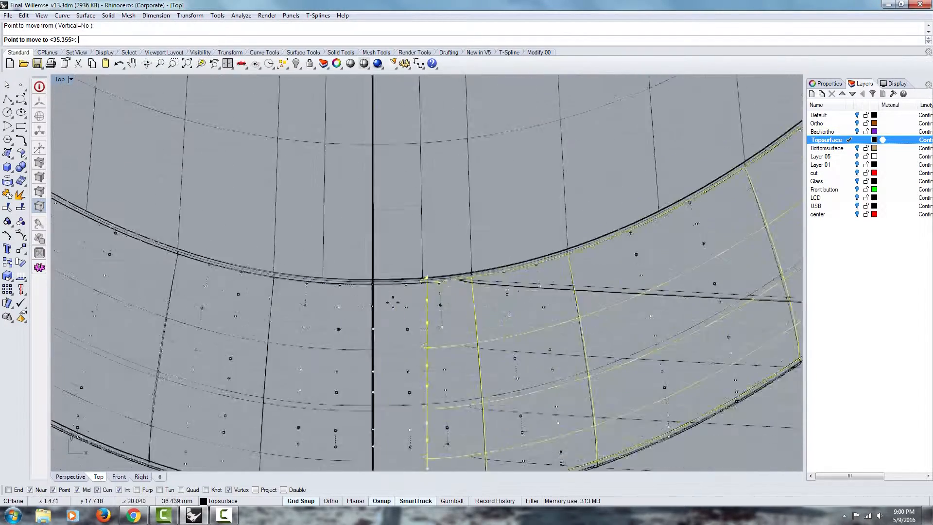
{"action": "scroll", "coordinate": [360, 274], "scroll_direction": "up", "scroll_amount": 6}
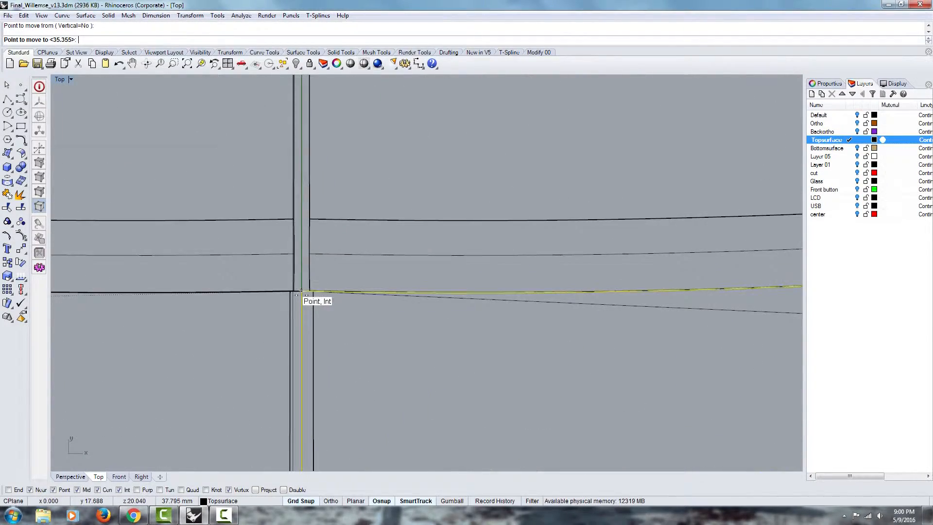
{"action": "left_click", "coordinate": [301, 291]}
{"action": "scroll", "coordinate": [302, 286], "scroll_direction": "down", "scroll_amount": 6}
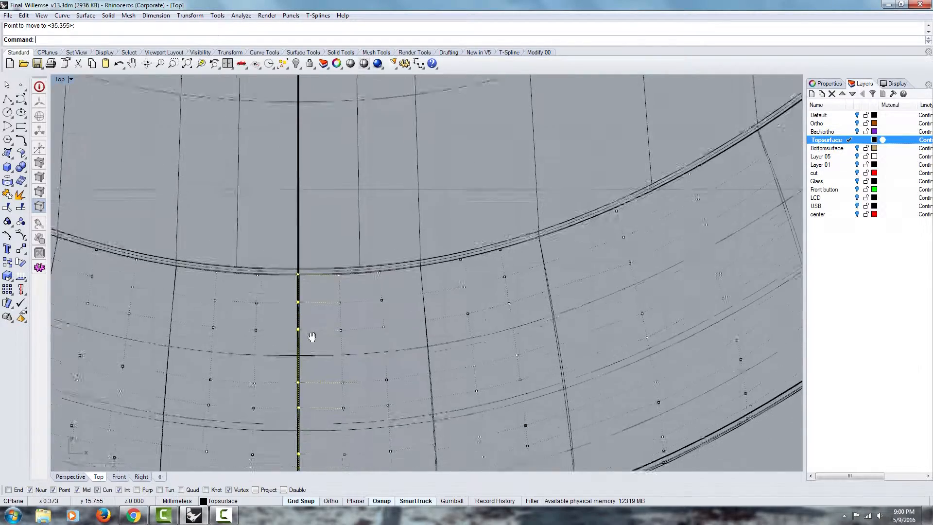
{"action": "right_click_drag", "start_coordinate": [332, 231], "coordinate": [370, 191]}
{"action": "left_click", "coordinate": [372, 406]}
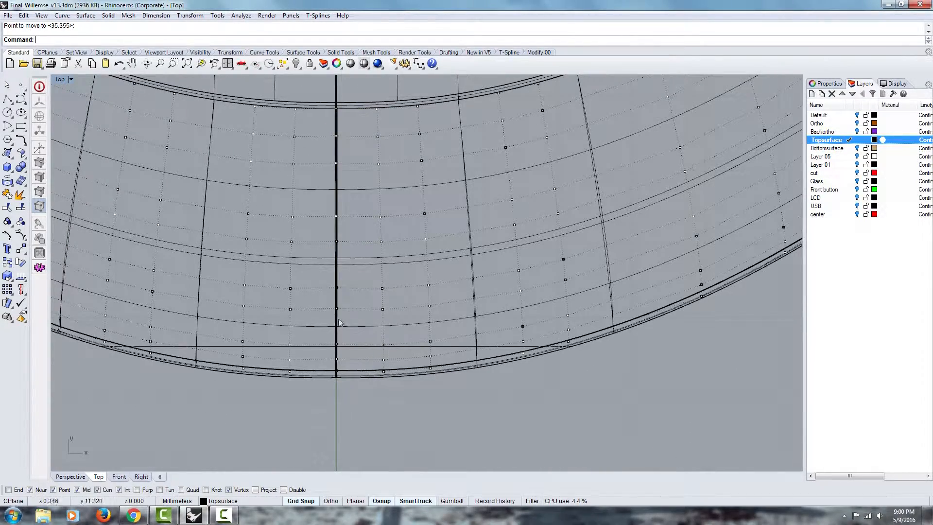
{"action": "right_click_drag", "start_coordinate": [361, 238], "coordinate": [382, 273]}
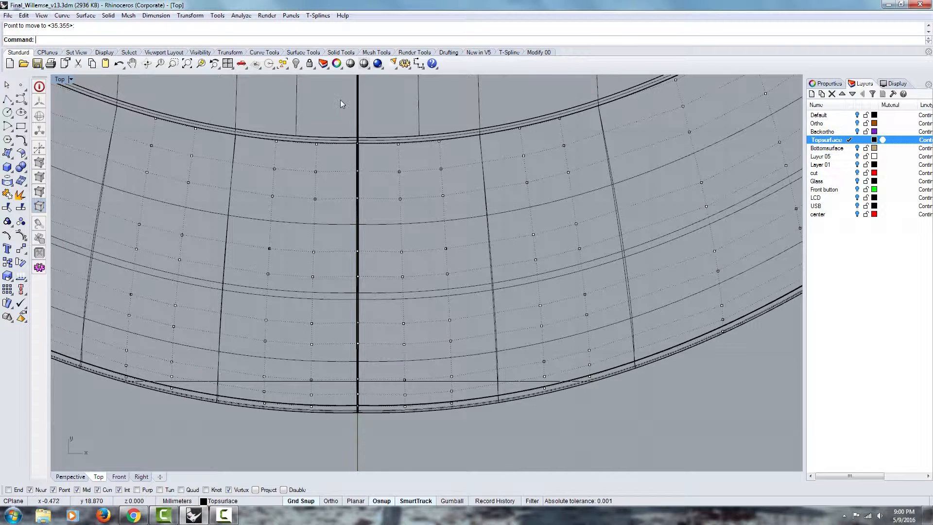
{"action": "scroll", "coordinate": [339, 125], "scroll_direction": "up", "scroll_amount": 10}
{"action": "left_click_drag", "start_coordinate": [347, 116], "coordinate": [420, 210]}
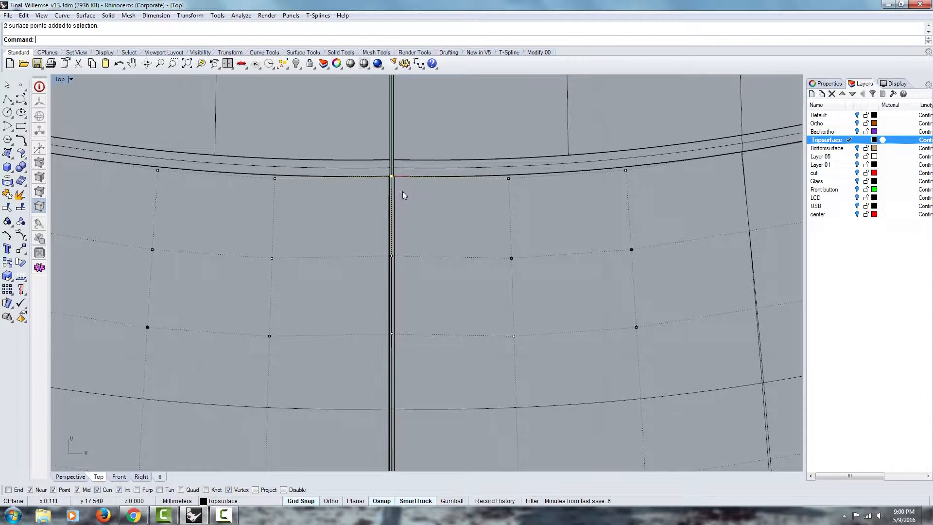
{"action": "scroll", "coordinate": [401, 192], "scroll_direction": "up", "scroll_amount": 5}
{"action": "key", "text": "F10"}
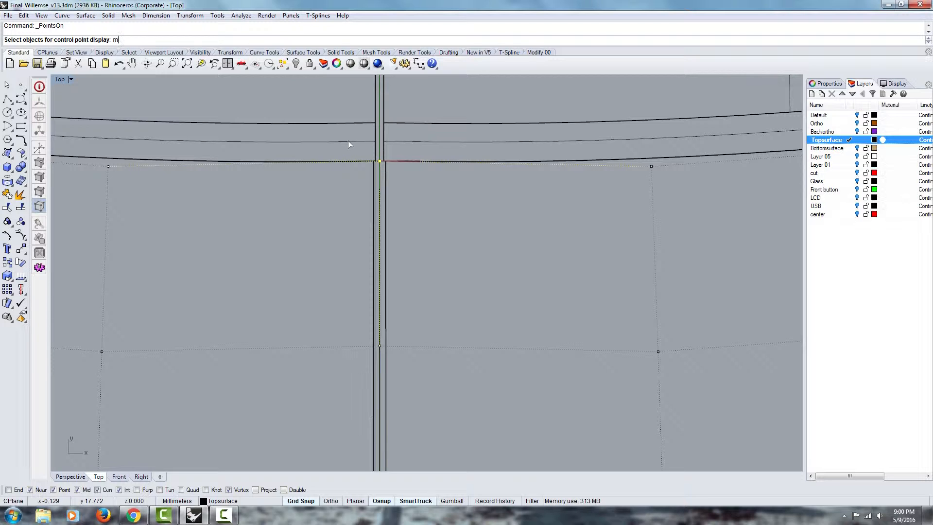
{"action": "key", "text": "BackSpace"}
{"action": "right_click_drag", "start_coordinate": [407, 185], "coordinate": [422, 211]}
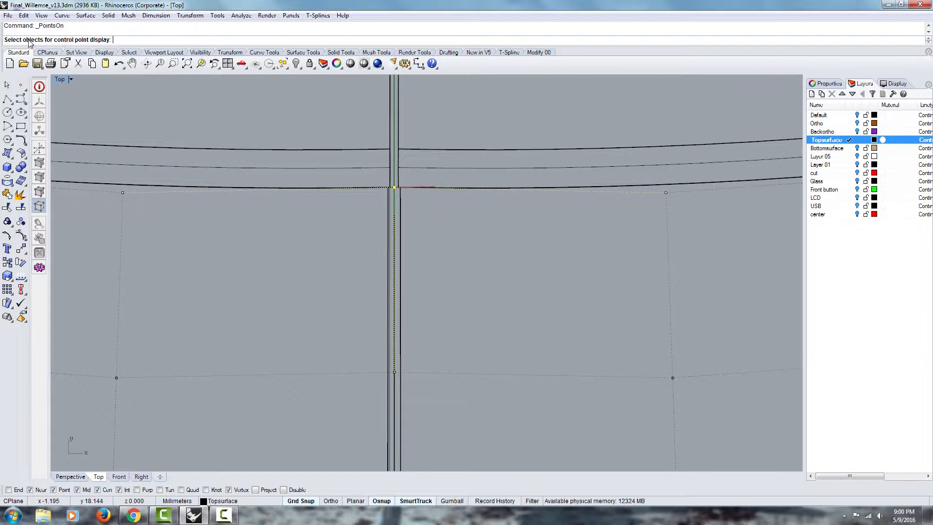
{"action": "key", "text": "Escape"}
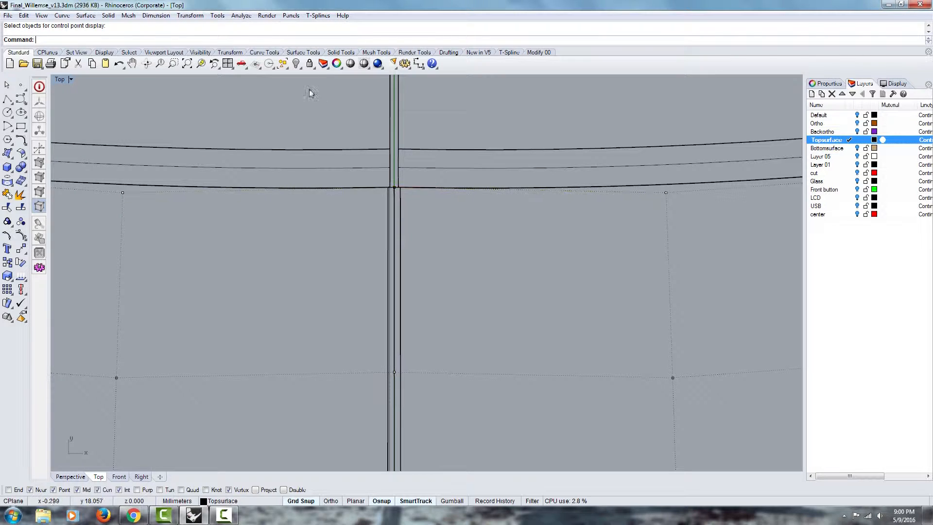
- Move the two coincident uppermost seam points about 0.022 mm in negative Y along the axis, level with their neighbouring control points
{"action": "left_click_drag", "start_coordinate": [309, 87], "coordinate": [426, 206]}
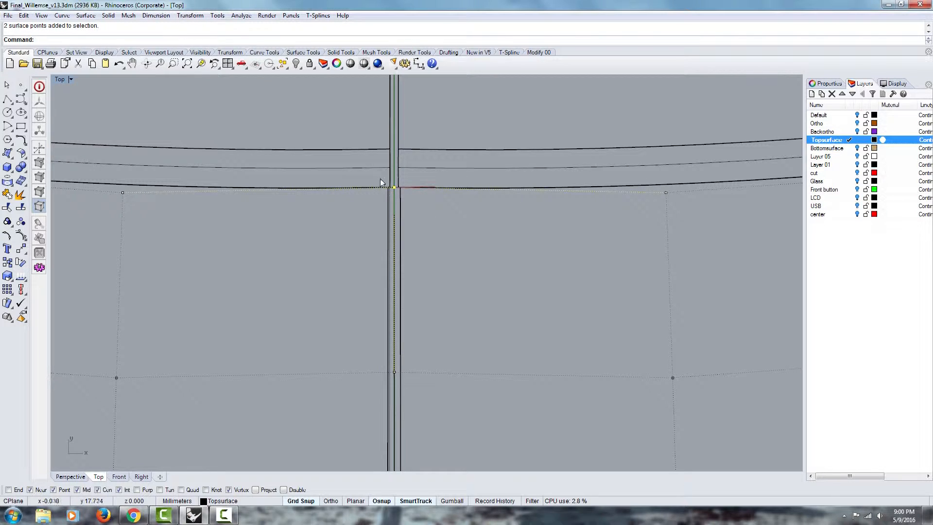
{"action": "key", "text": "F10"}
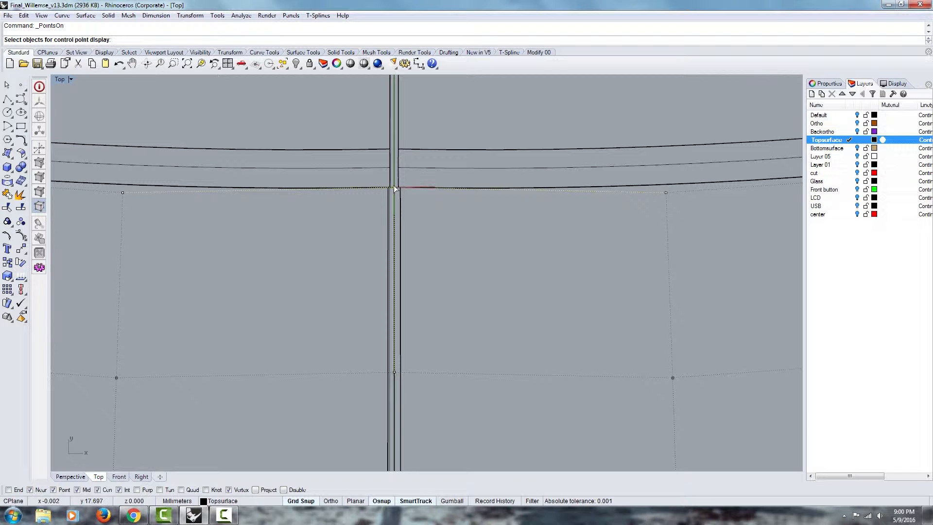
{"action": "right_click_drag", "start_coordinate": [394, 185], "coordinate": [404, 213]}
{"action": "key", "text": "Escape"}
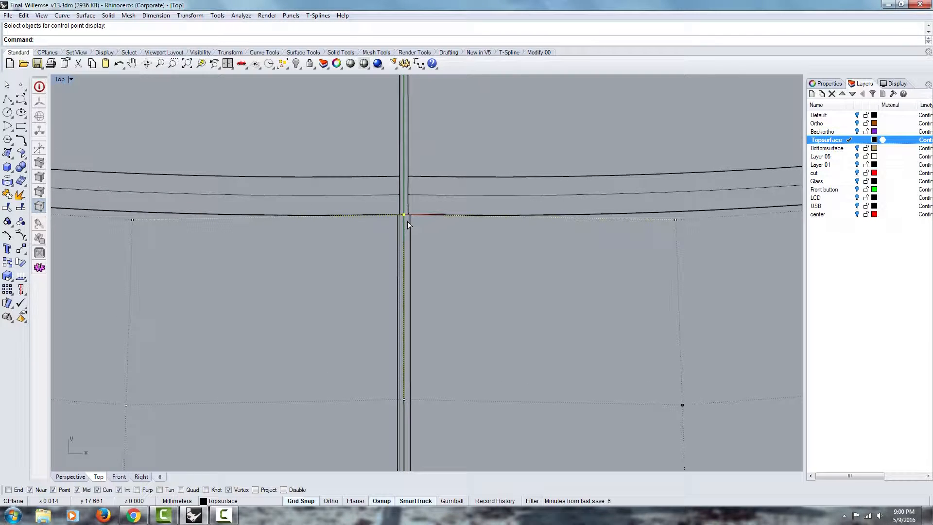
{"action": "type", "text": "m"}
{"action": "key", "text": "Return"}
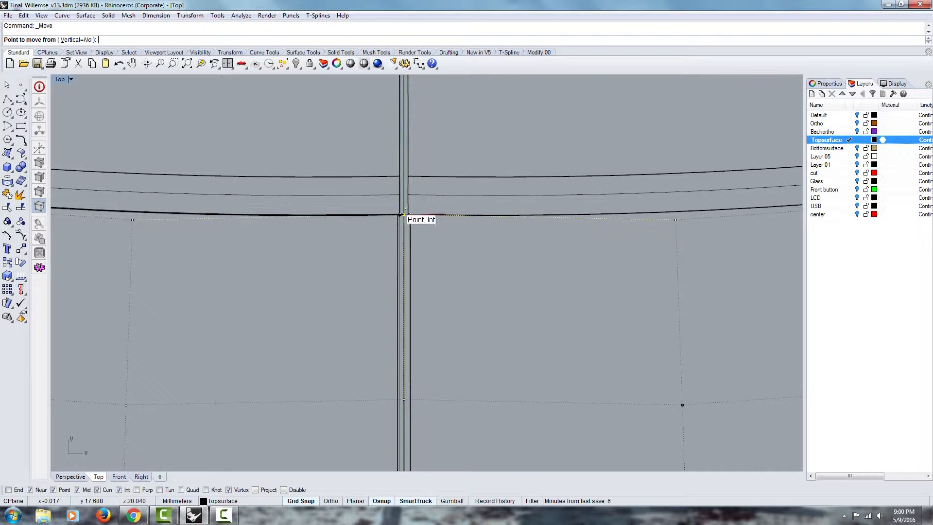
{"action": "right_click_drag", "start_coordinate": [402, 214], "coordinate": [408, 213]}
{"action": "left_click", "coordinate": [409, 214]}
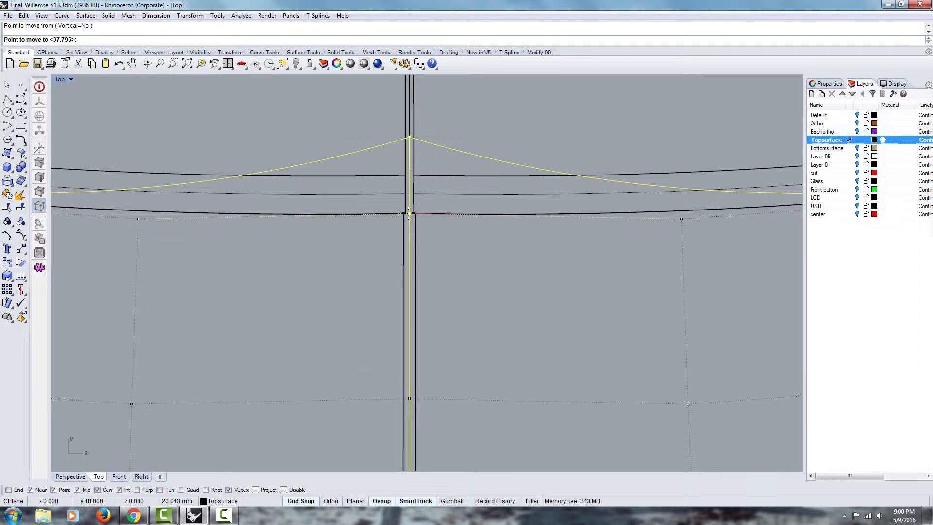
{"action": "scroll", "coordinate": [408, 214], "scroll_direction": "down", "scroll_amount": 5}
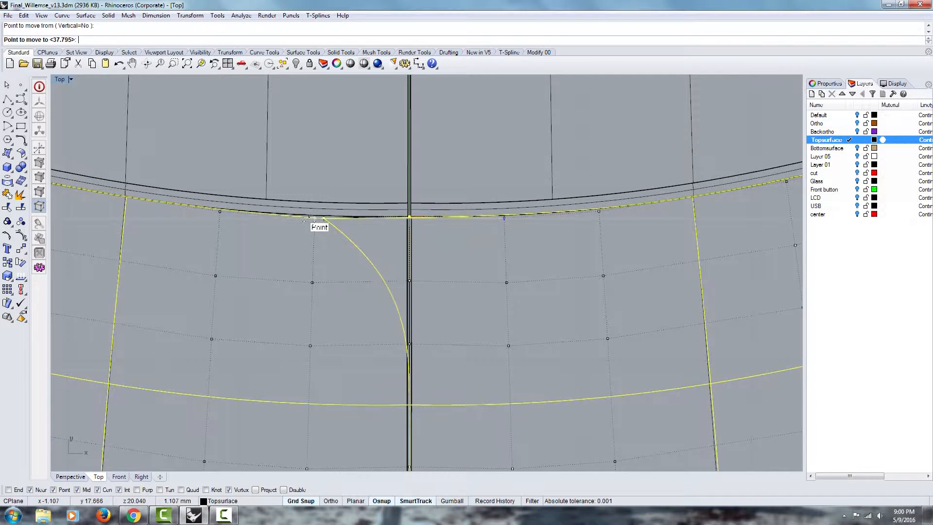
{"action": "scroll", "coordinate": [408, 217], "scroll_direction": "up", "scroll_amount": 6}
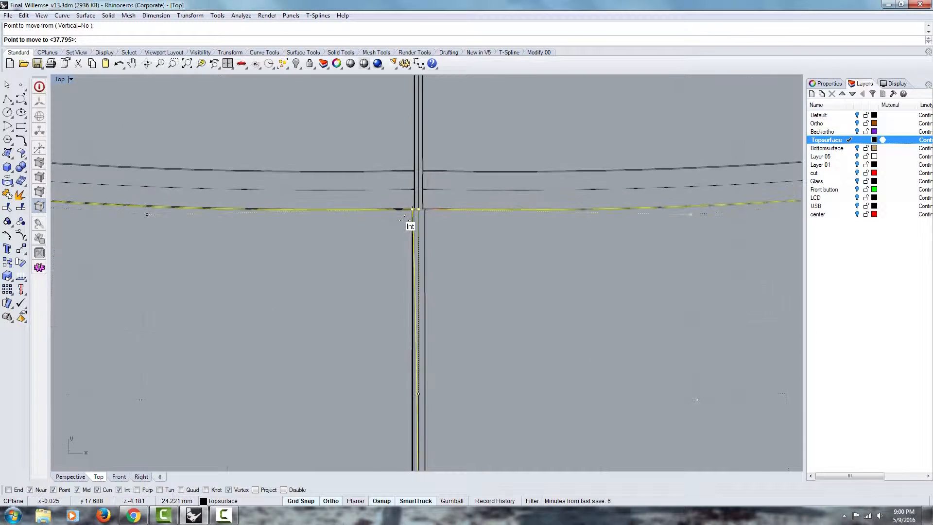
{"action": "scroll", "coordinate": [404, 220], "scroll_direction": "up", "scroll_amount": 2}
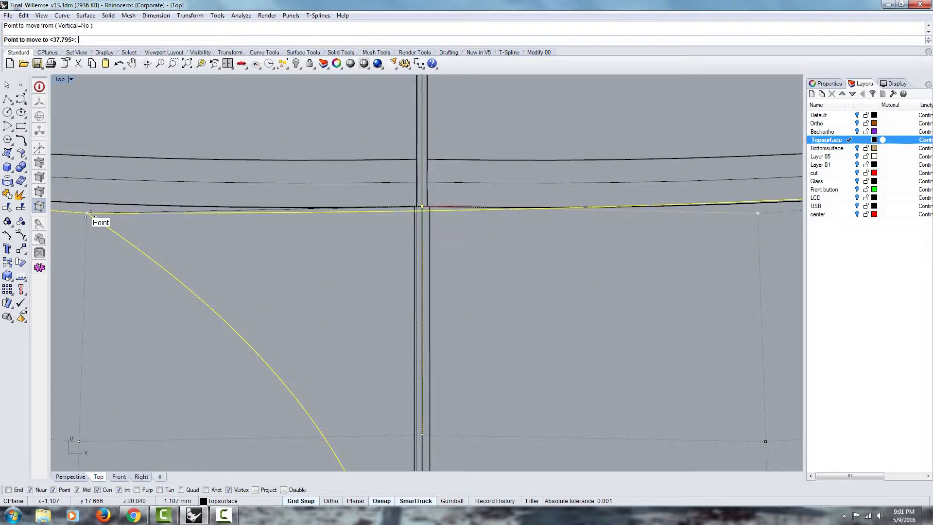
{"action": "key", "text": "F8"}
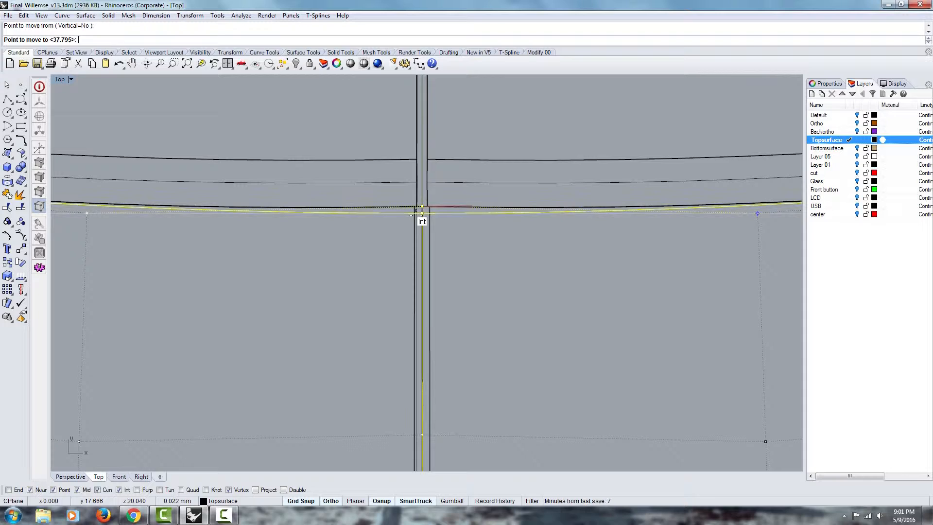
{"action": "left_click", "coordinate": [422, 214]}
{"action": "scroll", "coordinate": [415, 272], "scroll_direction": "up", "scroll_amount": 5}
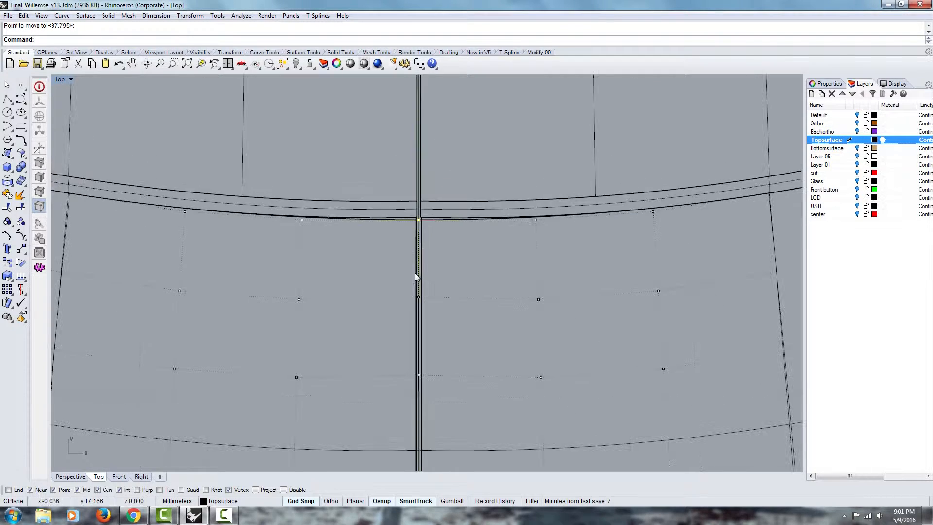
- Select the coincident point pairs further along the seam to examine their alignment with the neighbouring control points
{"action": "scroll", "coordinate": [402, 191], "scroll_direction": "down", "scroll_amount": 6}
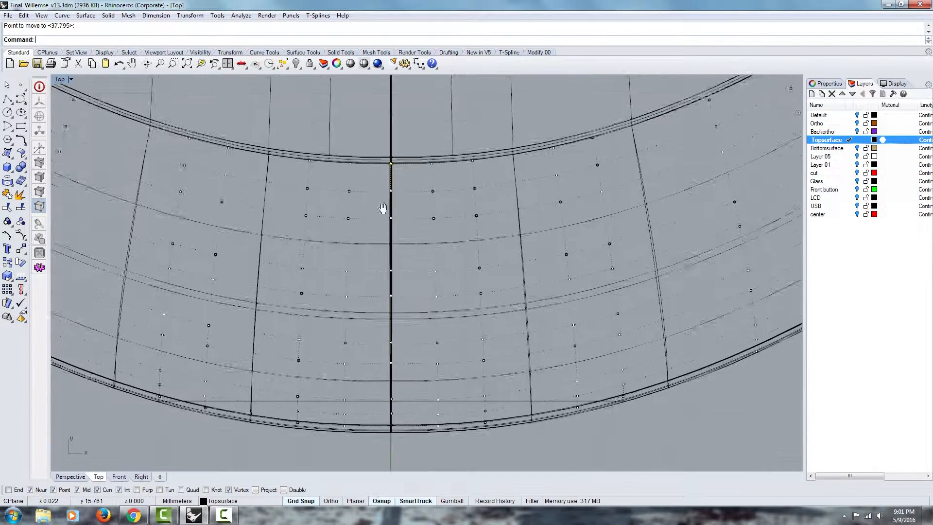
{"action": "left_click_drag", "start_coordinate": [369, 150], "coordinate": [396, 165]}
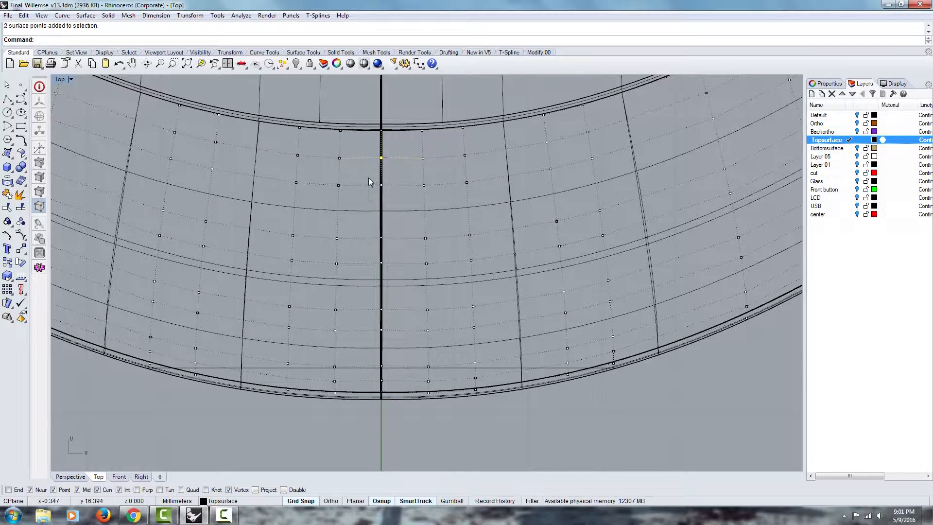
{"action": "right_click_drag", "start_coordinate": [359, 255], "coordinate": [385, 289]}
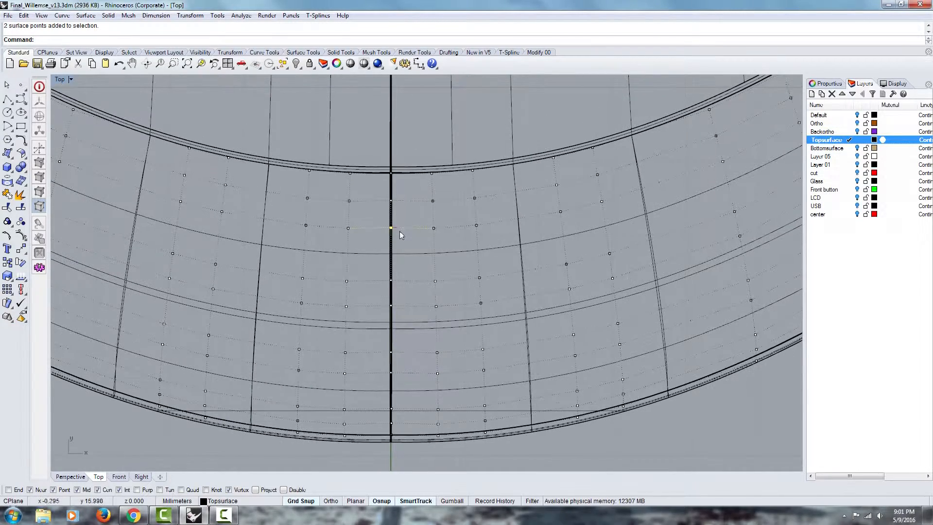
{"action": "right_click_drag", "start_coordinate": [351, 208], "coordinate": [353, 216]}
{"action": "scroll", "coordinate": [411, 185], "scroll_direction": "up", "scroll_amount": 5}
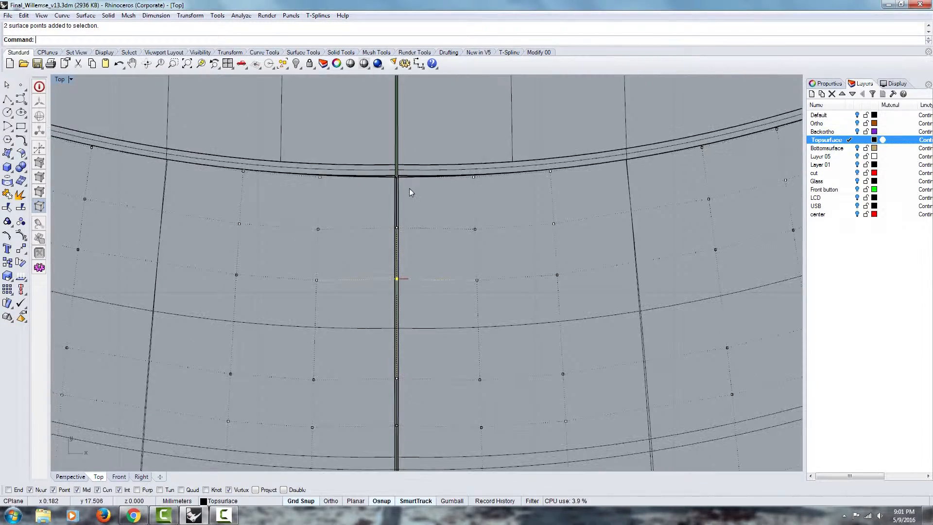
- Turn off the control points and show the shell's centre seam in a maximised Perspective view
{"action": "double_click", "coordinate": [61, 80]}
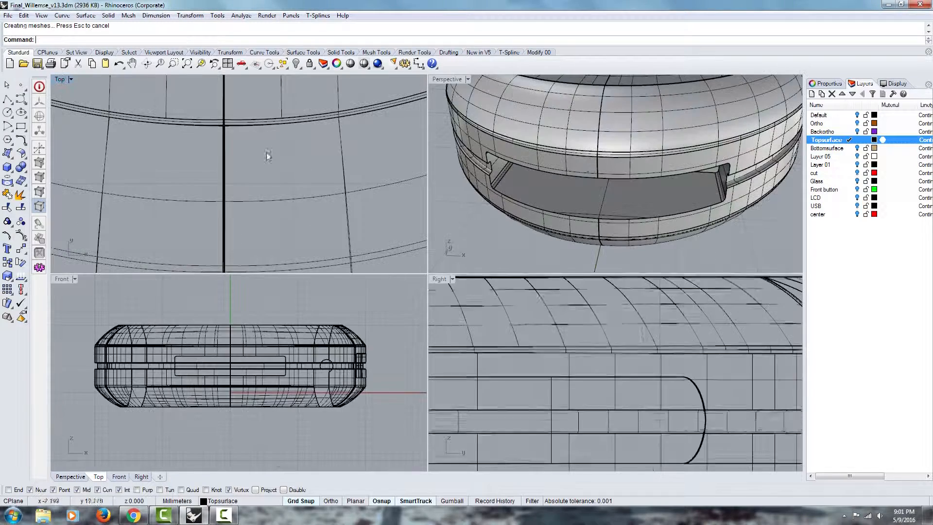
{"action": "double_click", "coordinate": [448, 80]}
{"action": "right_click_drag", "start_coordinate": [416, 194], "coordinate": [348, 151]}
{"action": "scroll", "coordinate": [348, 151], "scroll_direction": "up", "scroll_amount": 3}
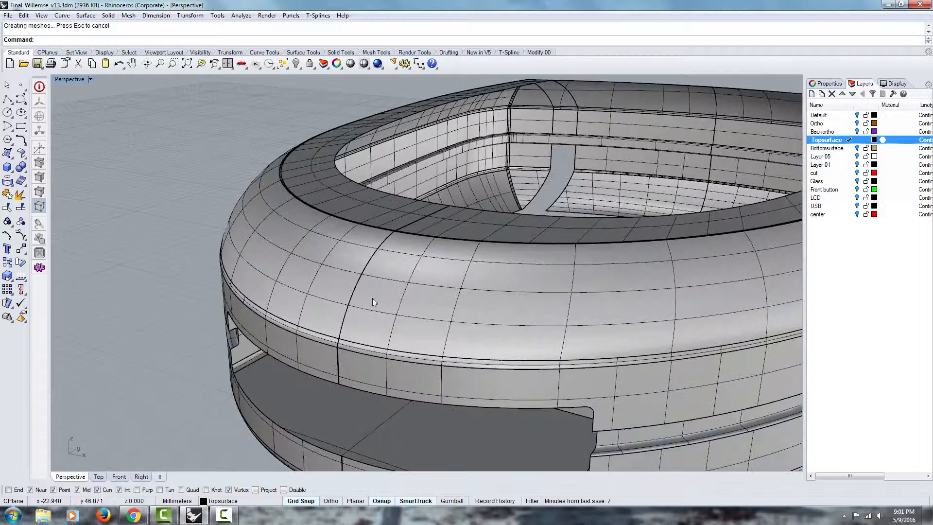
{"action": "right_click_drag", "start_coordinate": [372, 298], "coordinate": [393, 293]}
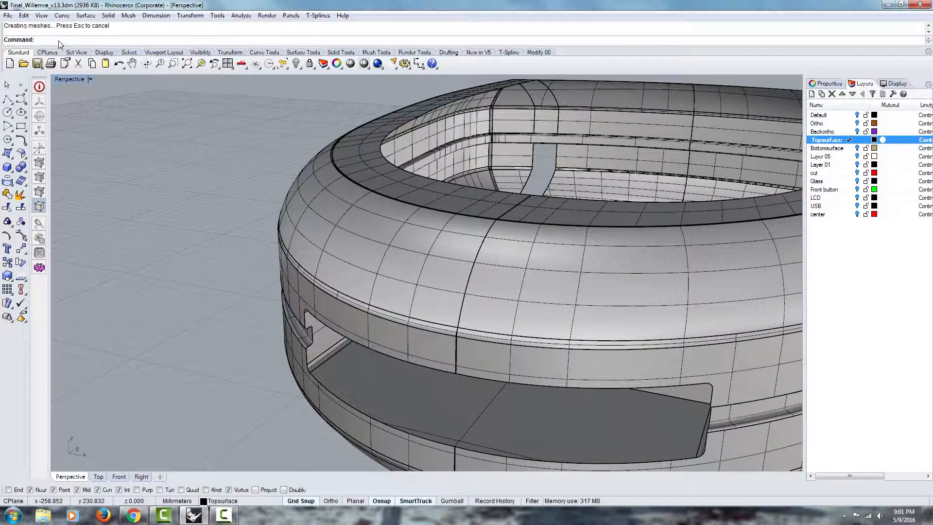
{"action": "type", "text": "Align"}
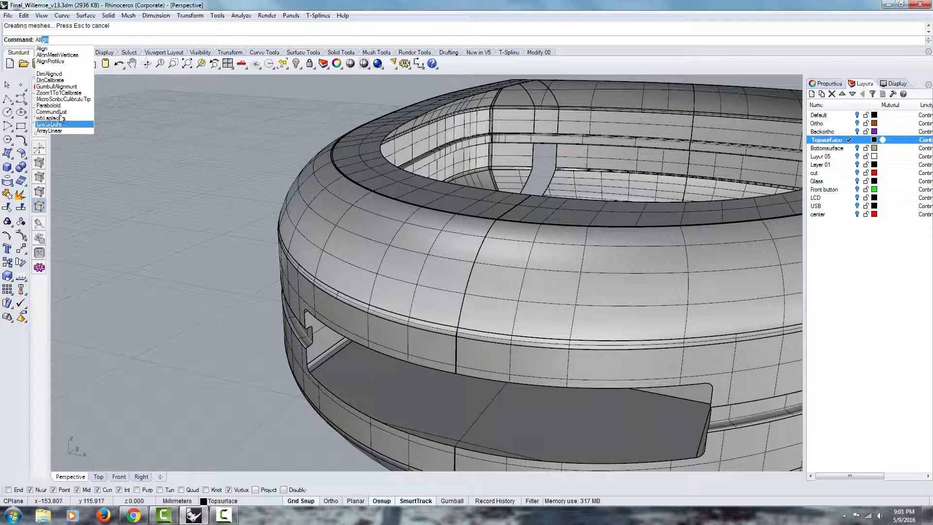
{"action": "left_click", "coordinate": [44, 48]}
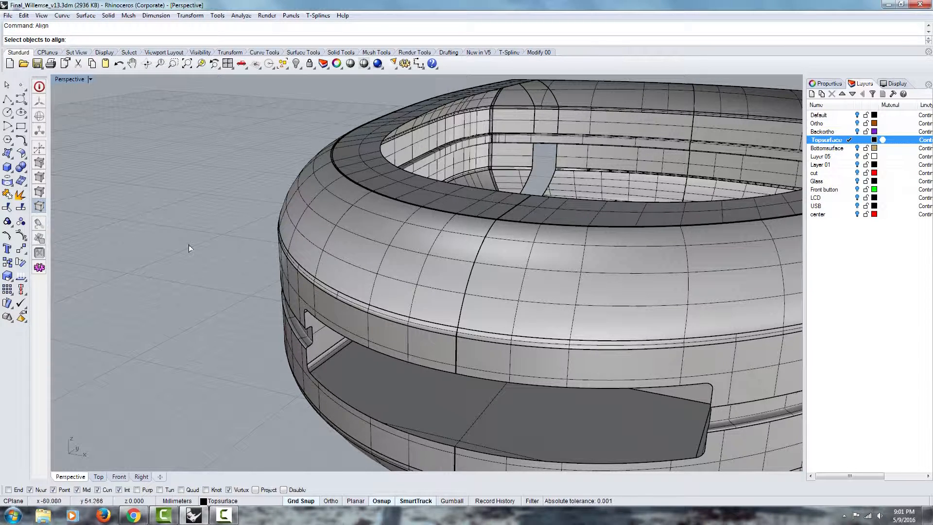
{"action": "key", "text": "Escape"}
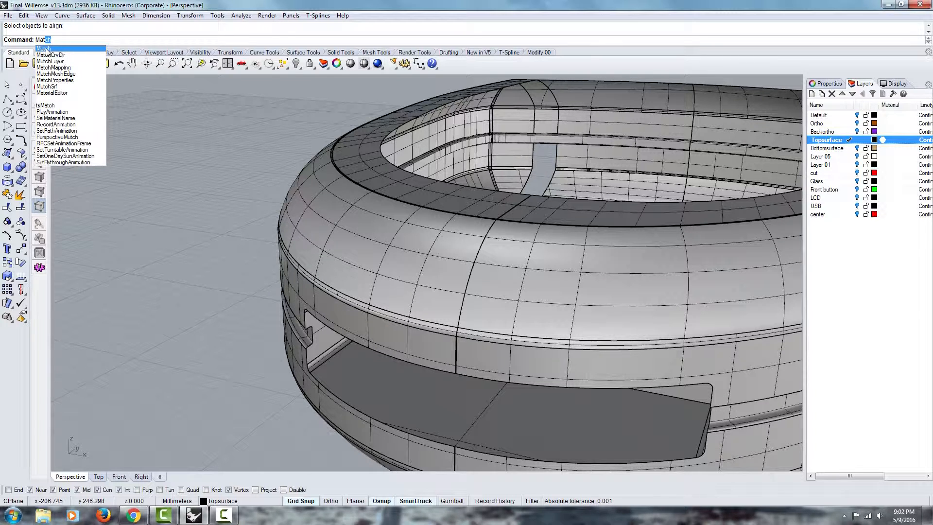
- Run MatchSrf on the coincident centre seam edges of the two upper outer shell surfaces and bring up the match settings
{"action": "left_click", "coordinate": [58, 86]}
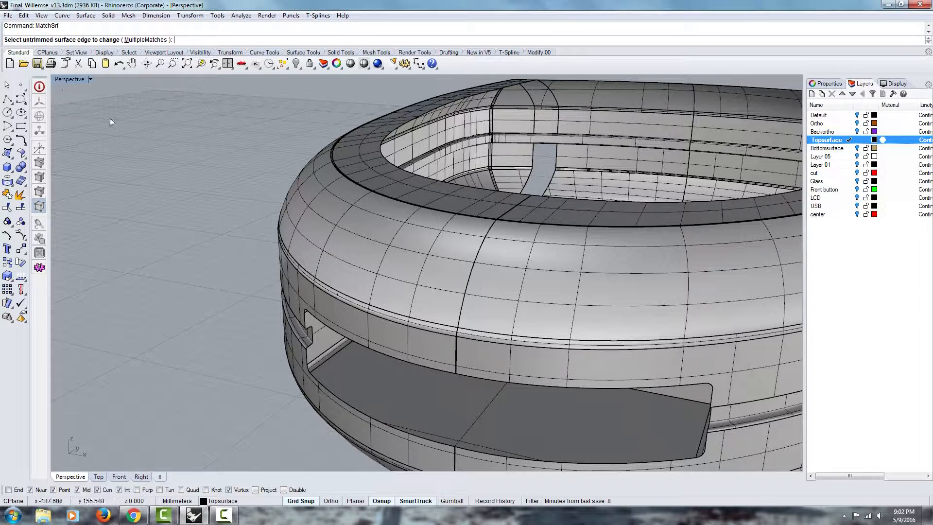
{"action": "left_click", "coordinate": [474, 281]}
{"action": "left_click", "coordinate": [505, 295]}
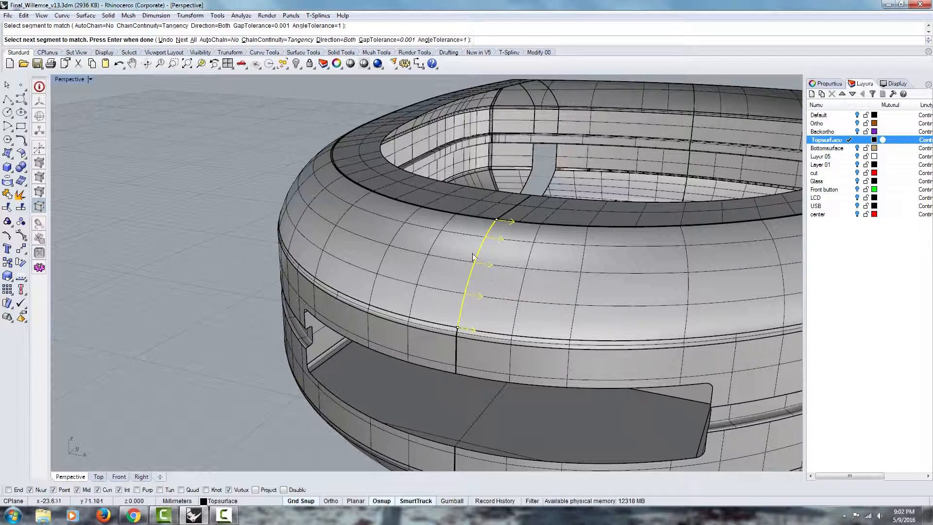
{"action": "key", "text": "Return"}
{"action": "left_click_drag", "start_coordinate": [460, 185], "coordinate": [212, 151]}
{"action": "right_click_drag", "start_coordinate": [428, 302], "coordinate": [425, 252]}
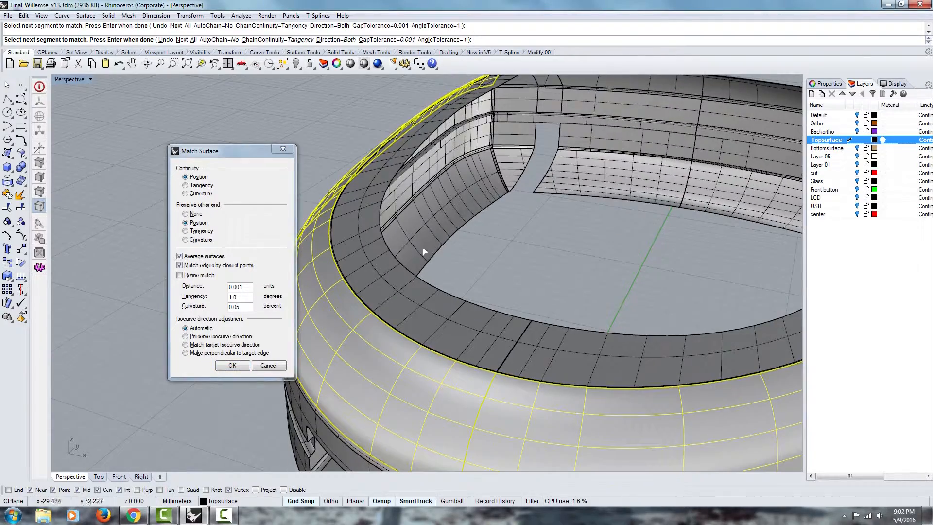
{"action": "right_click_drag", "start_coordinate": [410, 288], "coordinate": [388, 219]}
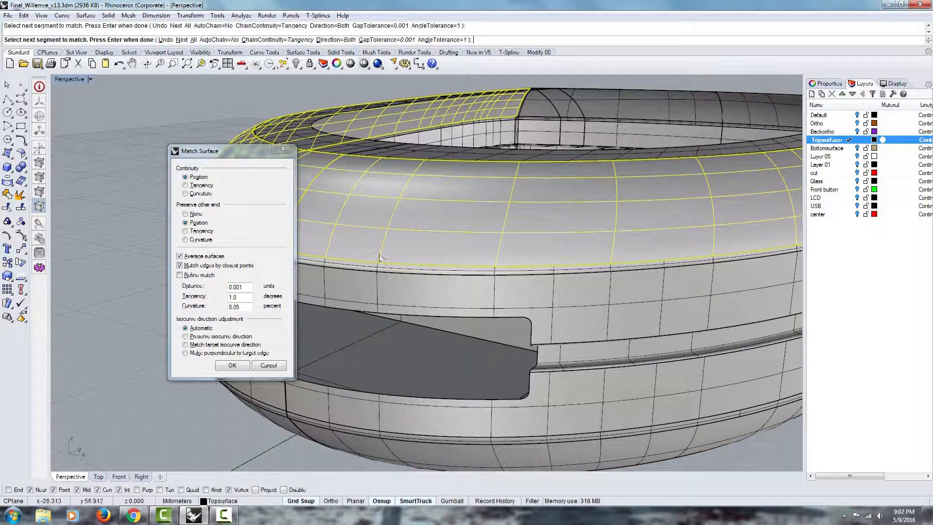
- Match the upper shell surfaces with Tangency continuity, Tangency preserved at the other end, and averaged surfaces
{"action": "left_click", "coordinate": [186, 185]}
{"action": "left_click", "coordinate": [186, 231]}
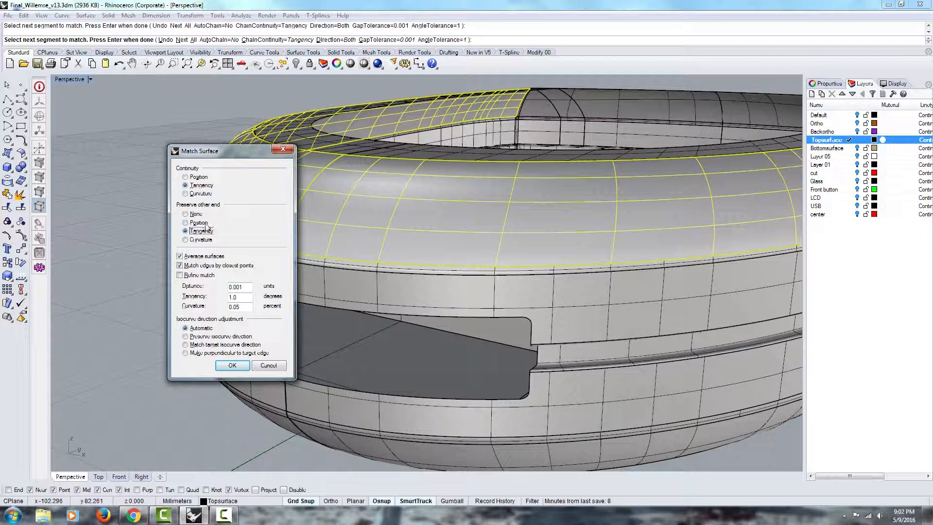
{"action": "left_click", "coordinate": [180, 256]}
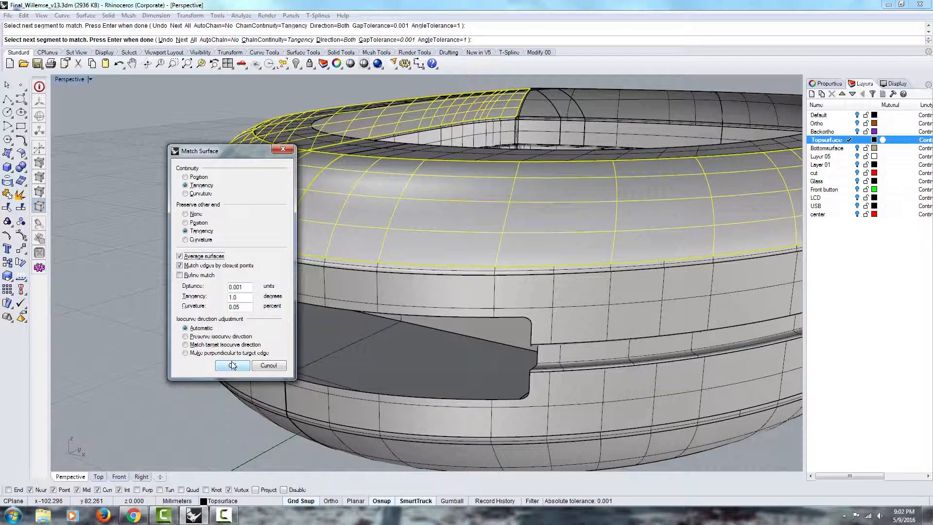
{"action": "left_click_drag", "start_coordinate": [226, 151], "coordinate": [152, 116]}
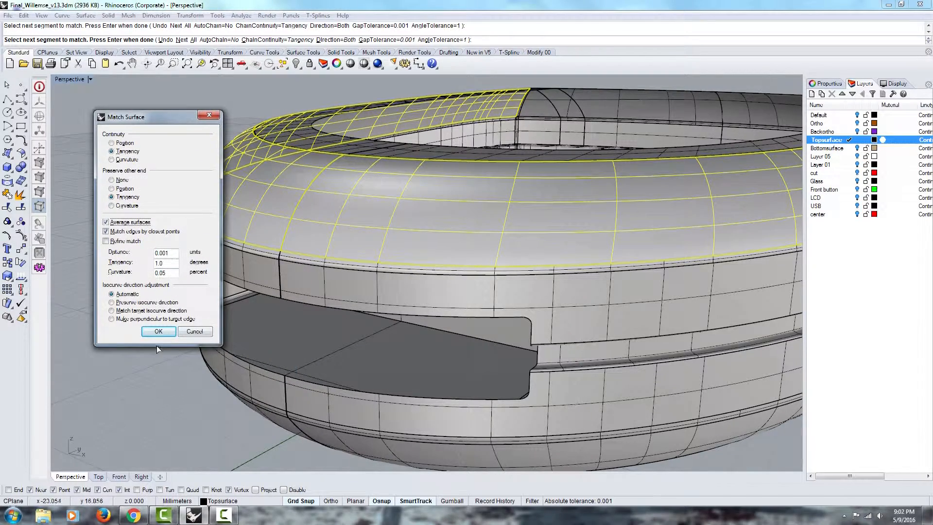
{"action": "left_click", "coordinate": [156, 332]}
- Join the two matched upper shell surfaces across the centre seam
{"action": "right_click_drag", "start_coordinate": [212, 269], "coordinate": [499, 331]}
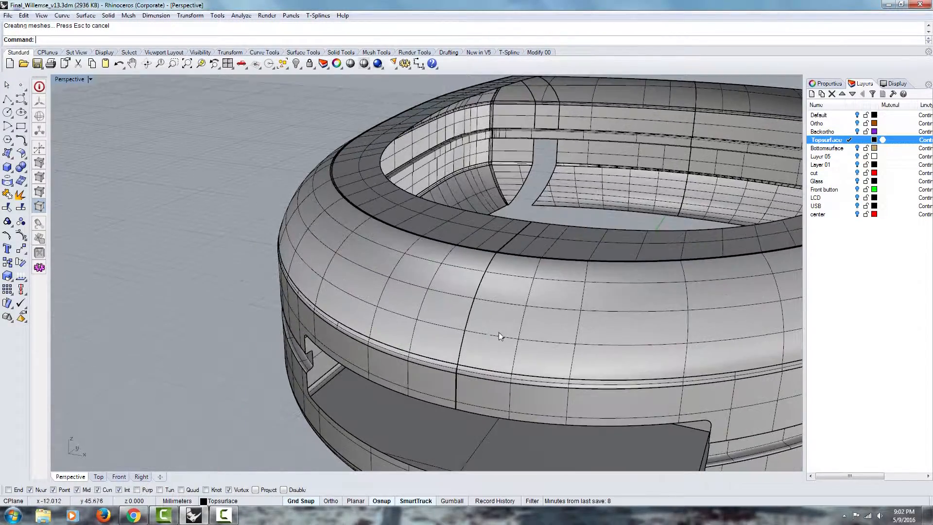
{"action": "left_click", "coordinate": [500, 331]}
{"action": "left_click", "coordinate": [436, 286], "text": "shift"}
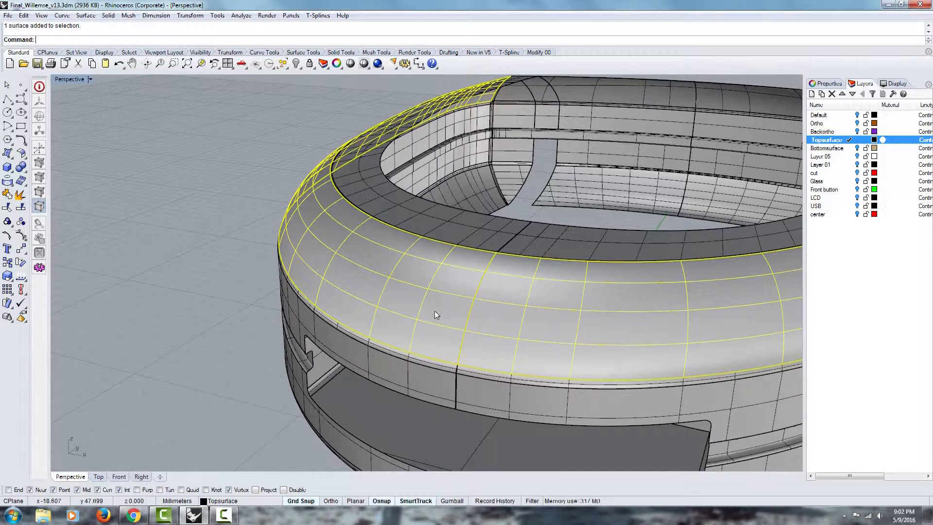
{"action": "right_click_drag", "start_coordinate": [434, 311], "coordinate": [422, 311]}
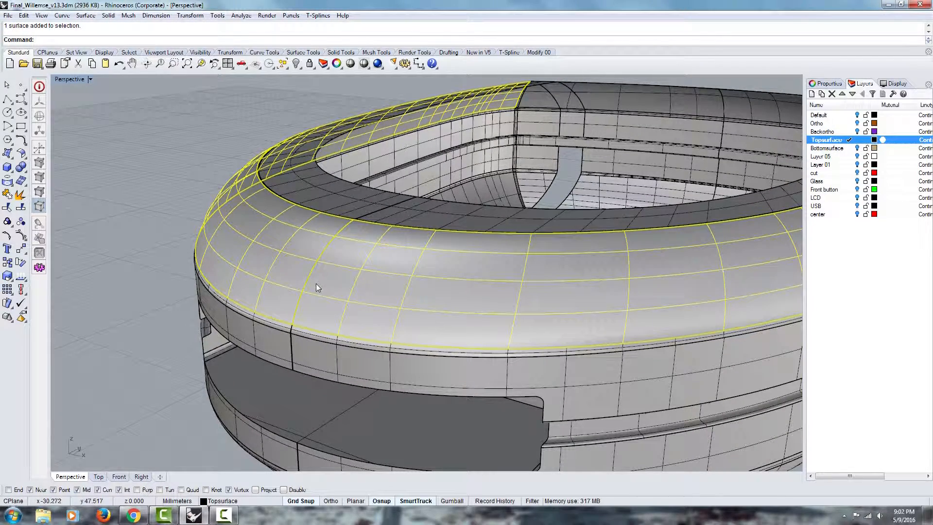
{"action": "type", "text": "j"}
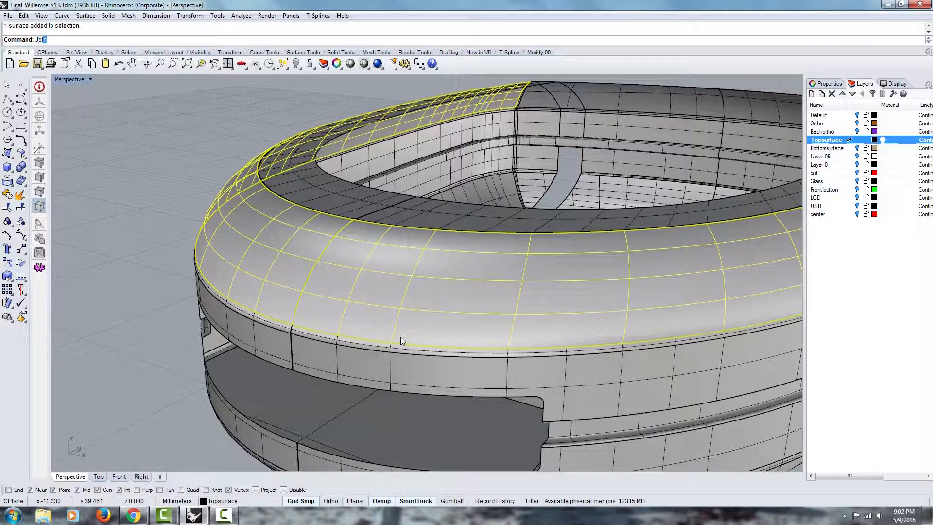
{"action": "key", "text": "Return"}
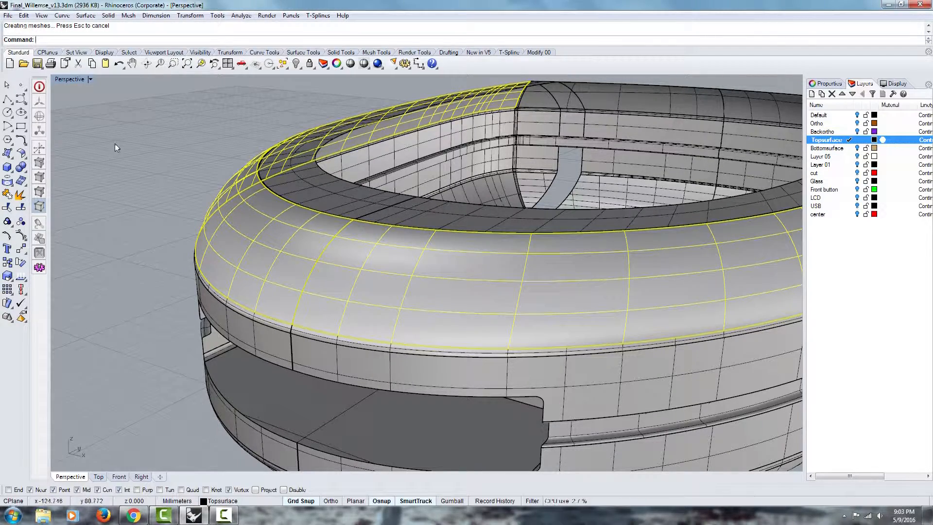
- Apply Zebra surface analysis to the joined upper shell polysurface
{"action": "left_click", "coordinate": [252, 211]}
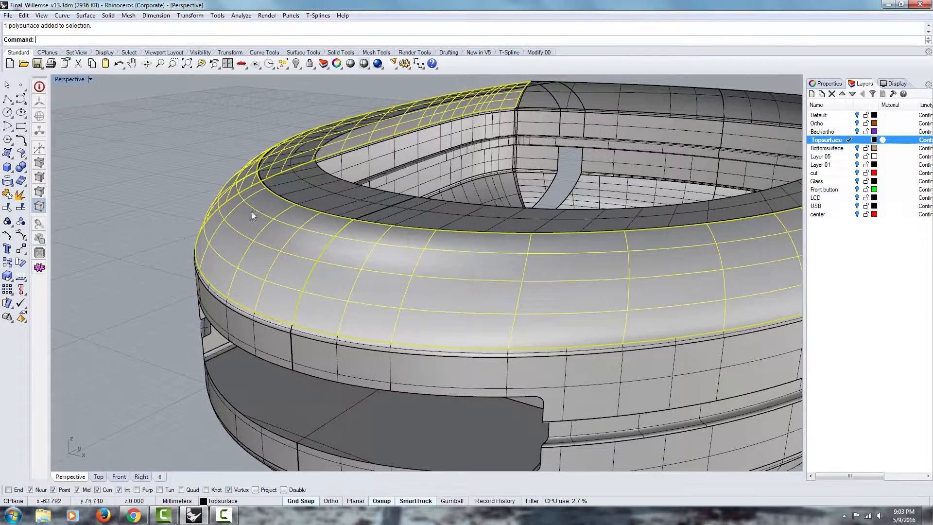
{"action": "left_click", "coordinate": [266, 15]}
{"action": "mouse_move", "coordinate": [241, 15]}
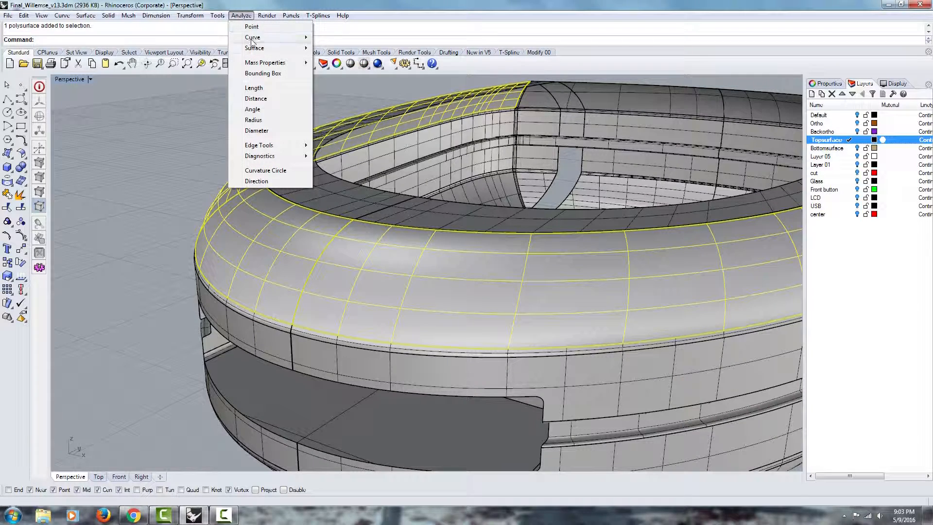
{"action": "mouse_move", "coordinate": [254, 47]}
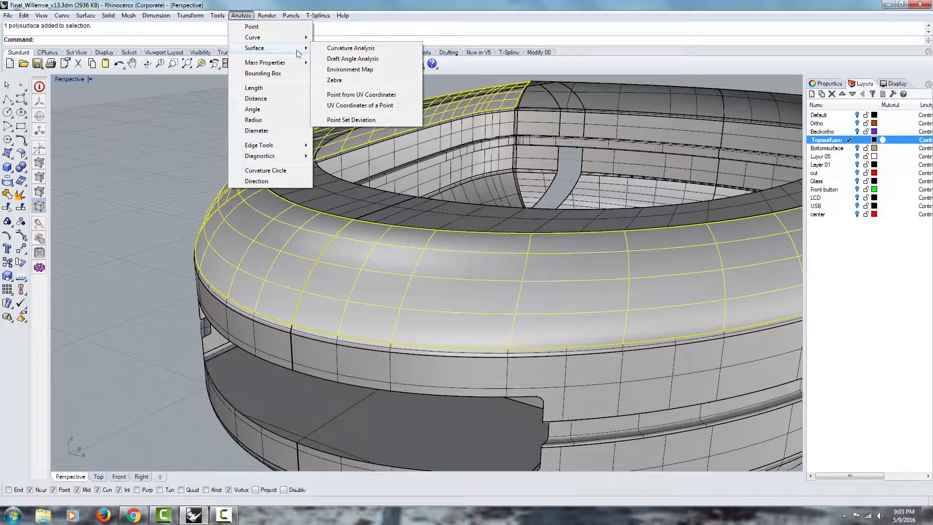
{"action": "left_click", "coordinate": [338, 80]}
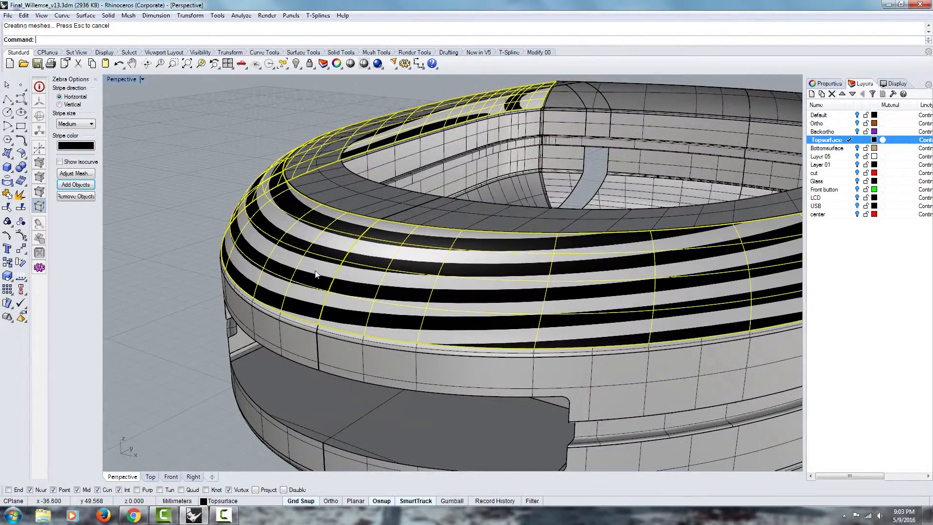
- Examine the flow of the zebra stripes across the centre seam from several angles, and end the analysis
{"action": "right_click_drag", "start_coordinate": [318, 274], "coordinate": [263, 205]}
{"action": "left_click", "coordinate": [262, 204]}
{"action": "right_click_drag", "start_coordinate": [270, 296], "coordinate": [326, 316]}
{"action": "scroll", "coordinate": [325, 316], "scroll_direction": "down", "scroll_amount": 6}
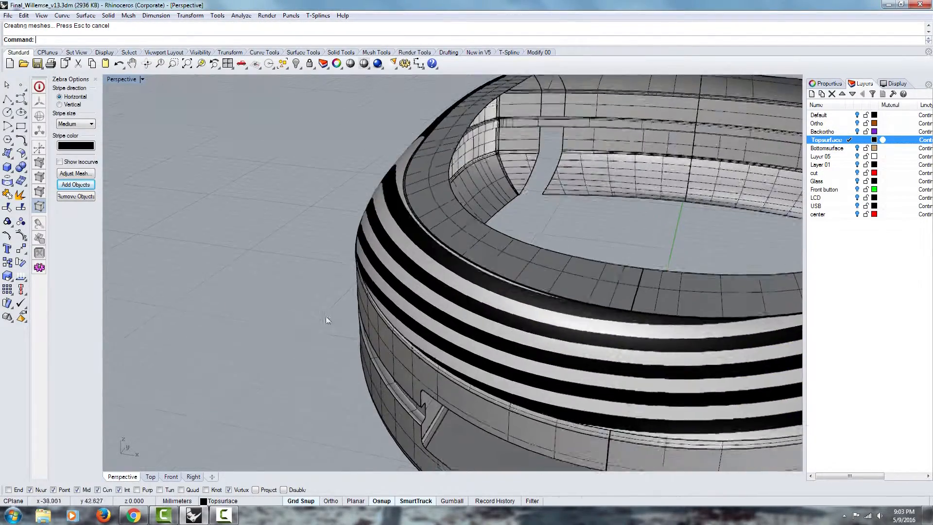
{"action": "right_click_drag", "start_coordinate": [561, 345], "coordinate": [624, 342]}
{"action": "scroll", "coordinate": [624, 344], "scroll_direction": "up", "scroll_amount": 10}
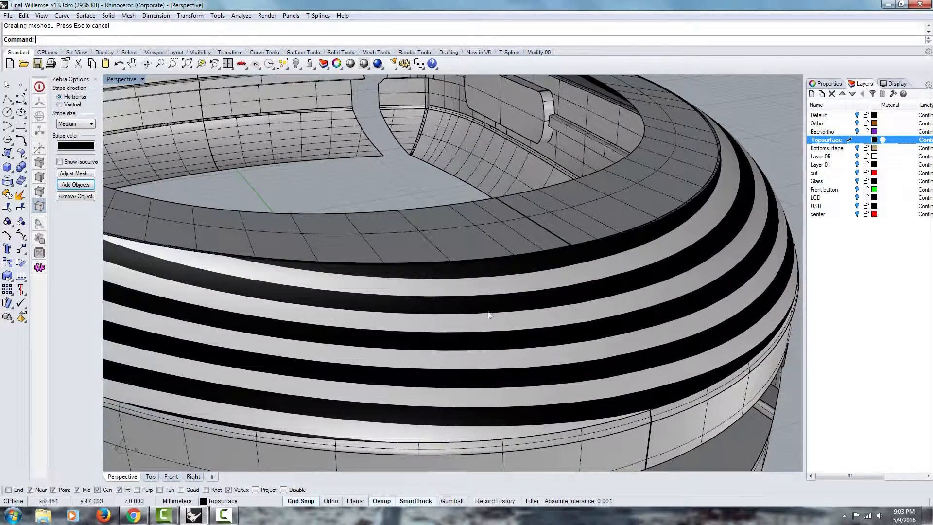
{"action": "right_click_drag", "start_coordinate": [489, 315], "coordinate": [447, 287]}
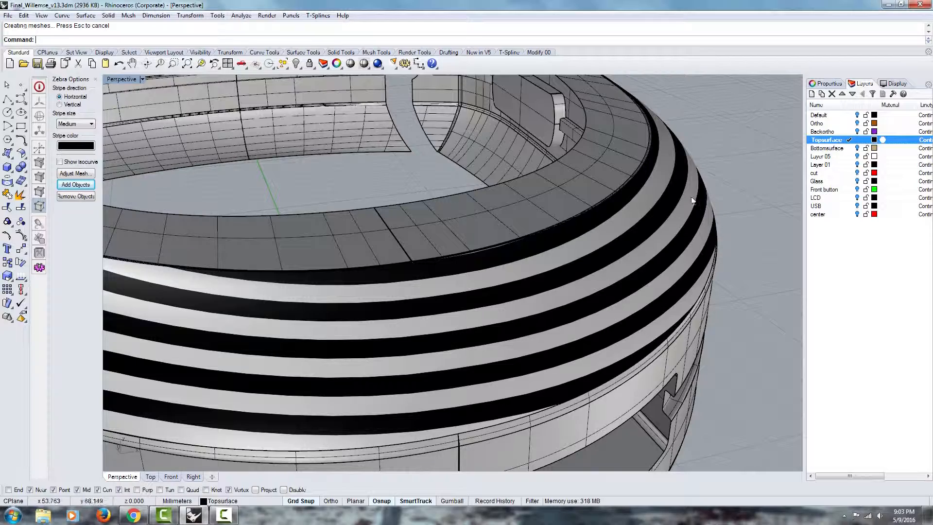
{"action": "scroll", "coordinate": [312, 346], "scroll_direction": "down", "scroll_amount": 10}
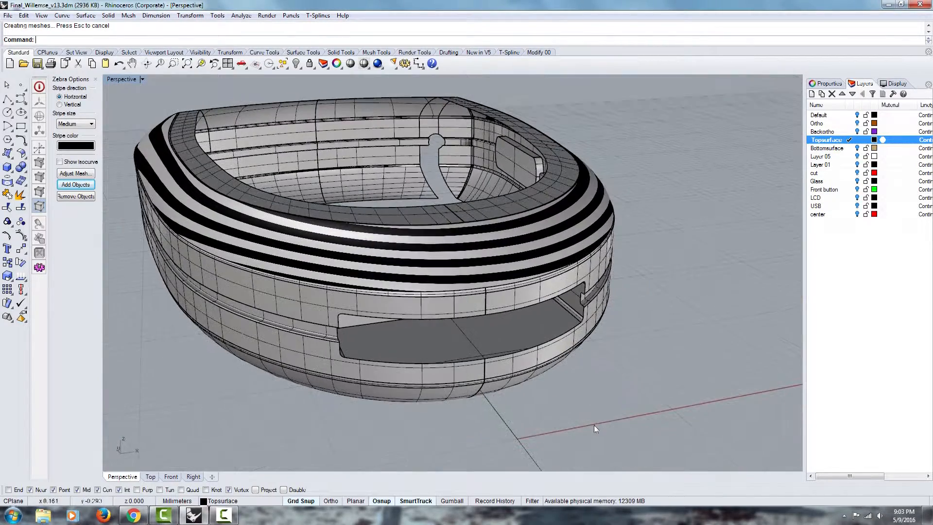
{"action": "left_click", "coordinate": [96, 79]}
- Start MatchSrf and try to pick the centre seam edge of the flat side band above the slot
{"action": "right_click_drag", "start_coordinate": [457, 358], "coordinate": [297, 273]}
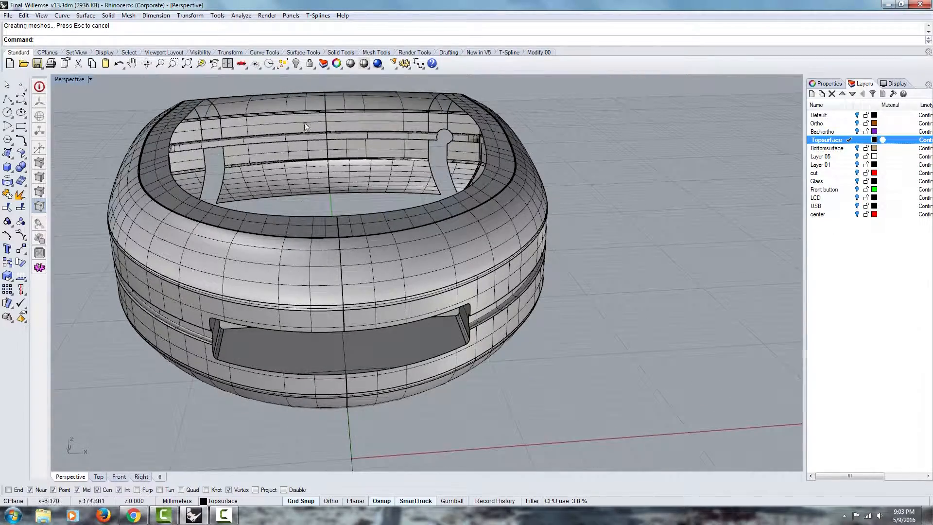
{"action": "scroll", "coordinate": [422, 262], "scroll_direction": "up", "scroll_amount": 4}
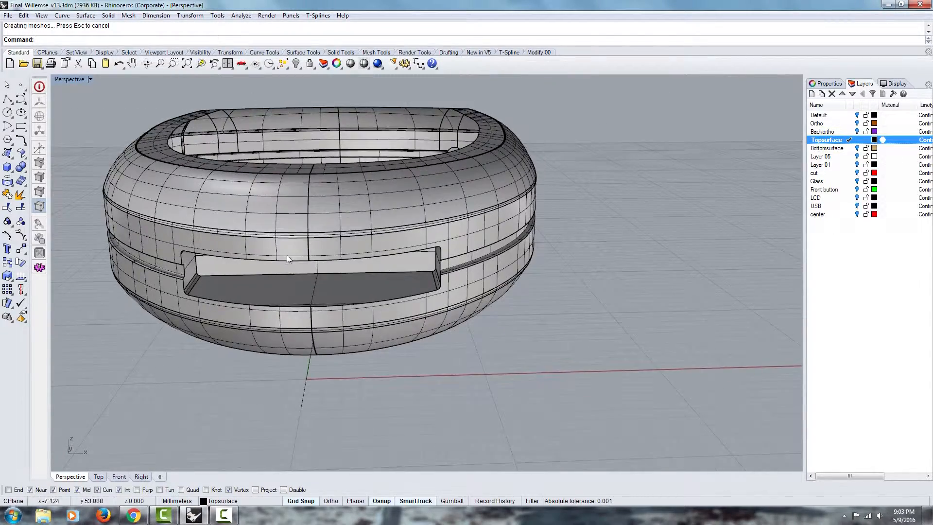
{"action": "scroll", "coordinate": [423, 263], "scroll_direction": "up", "scroll_amount": 2}
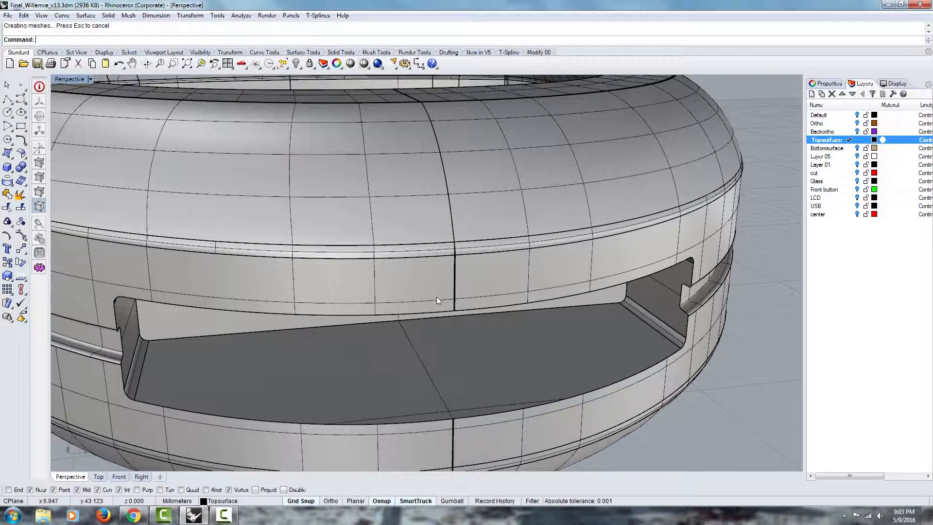
{"action": "scroll", "coordinate": [436, 298], "scroll_direction": "up", "scroll_amount": 2}
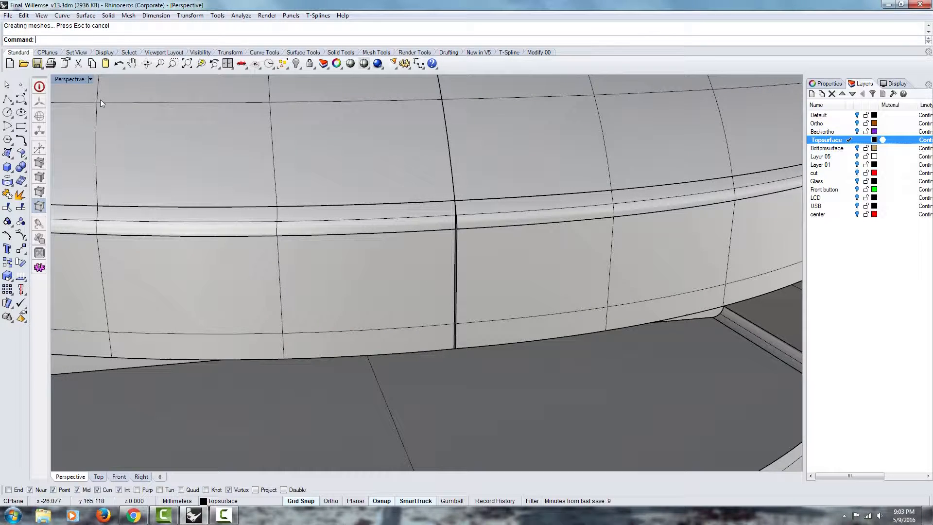
{"action": "type", "text": "M"}
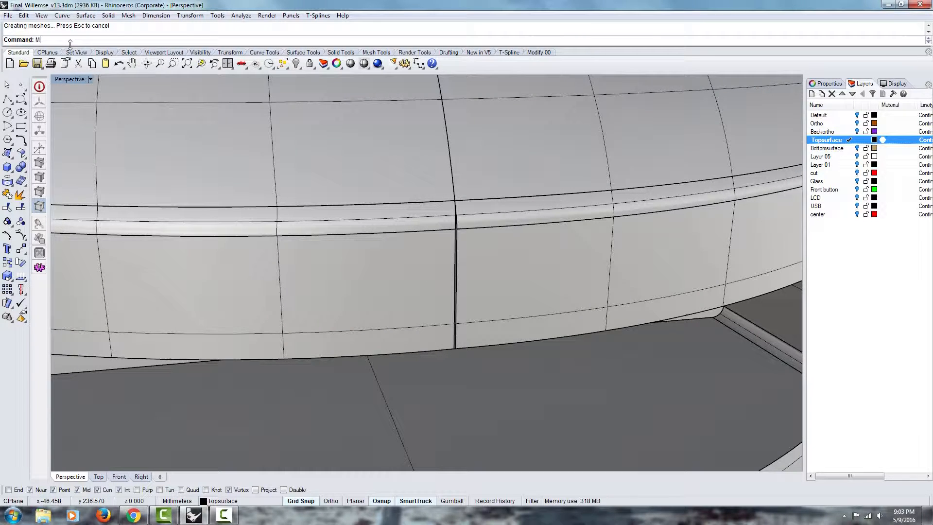
{"action": "type", "text": "a"}
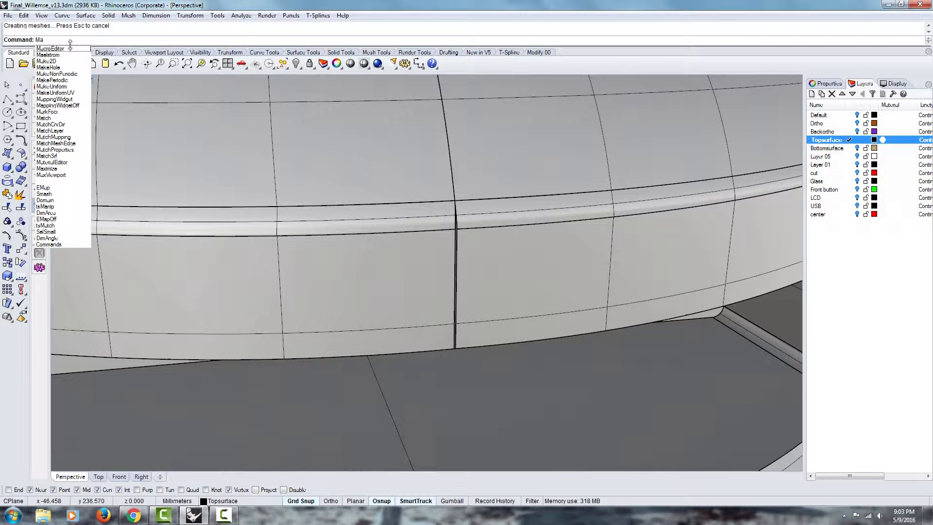
{"action": "type", "text": "tchSrf"}
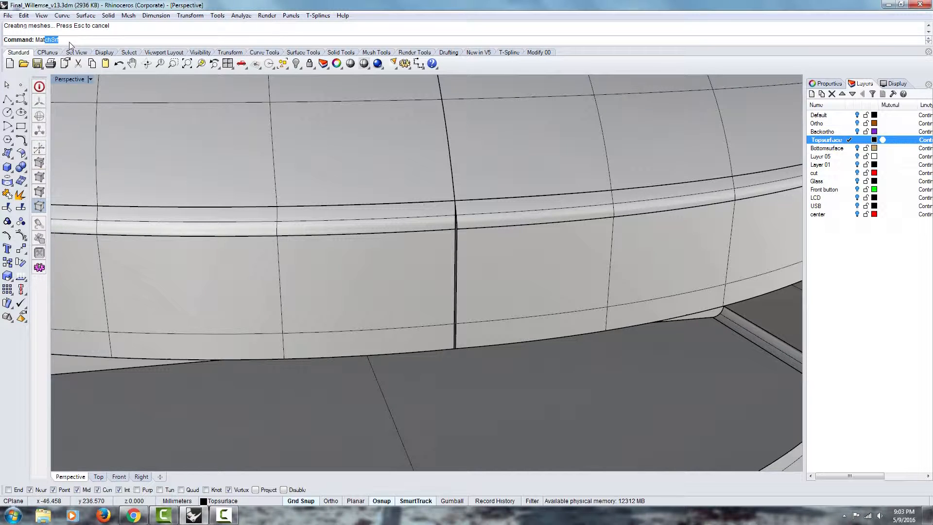
{"action": "key", "text": "Return"}
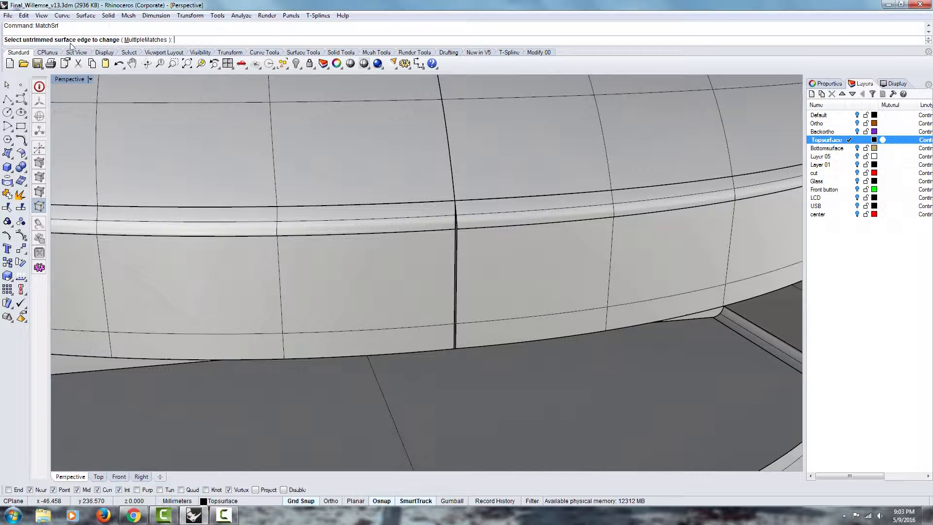
{"action": "left_click", "coordinate": [459, 249]}
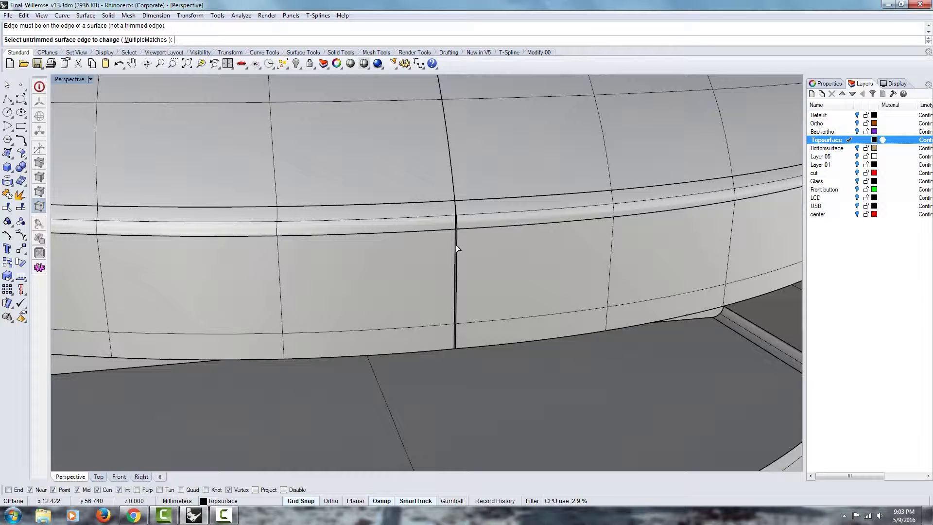
- Match the narrow fillet strip's two centre seam edges with Tangency continuity, Tangency preserved at the other end, and averaged surfaces
{"action": "scroll", "coordinate": [455, 245], "scroll_direction": "down", "scroll_amount": 8}
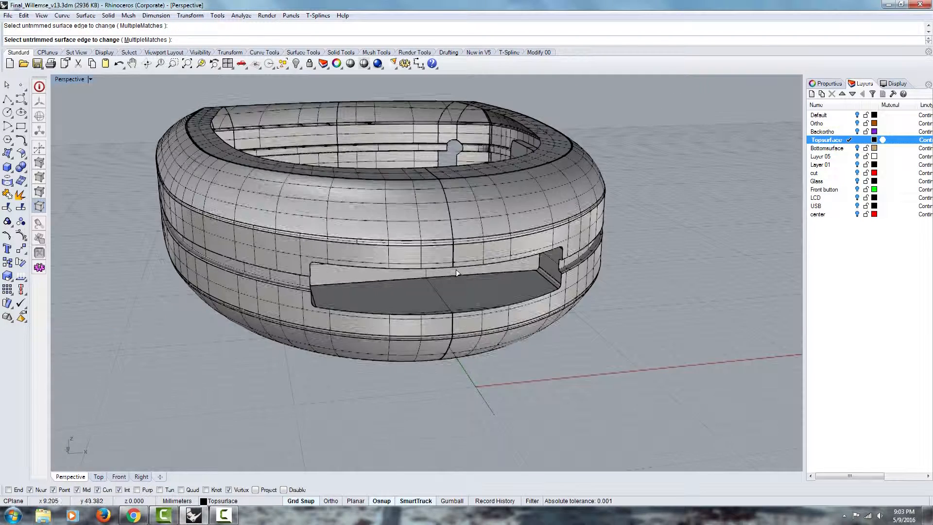
{"action": "right_click_drag", "start_coordinate": [456, 269], "coordinate": [366, 228]}
{"action": "scroll", "coordinate": [374, 219], "scroll_direction": "up", "scroll_amount": 5}
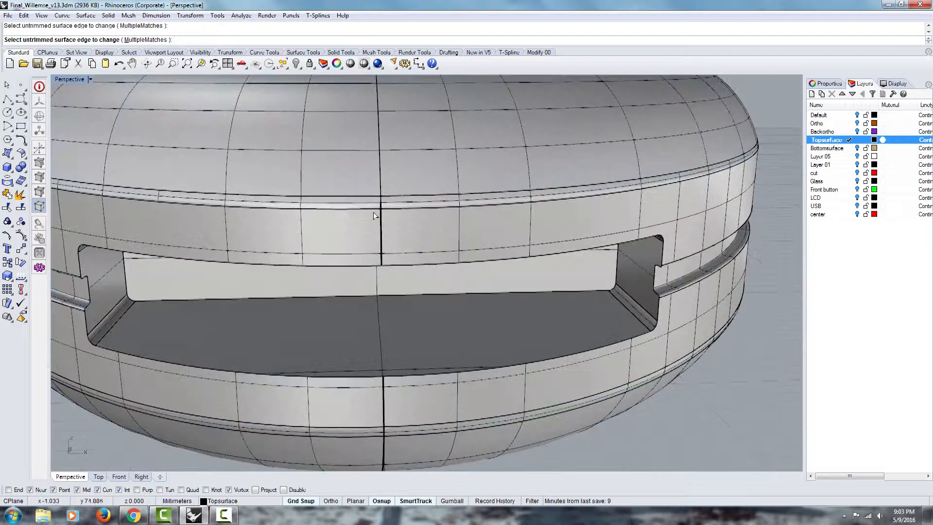
{"action": "scroll", "coordinate": [374, 217], "scroll_direction": "up", "scroll_amount": 3}
{"action": "left_click", "coordinate": [402, 185]}
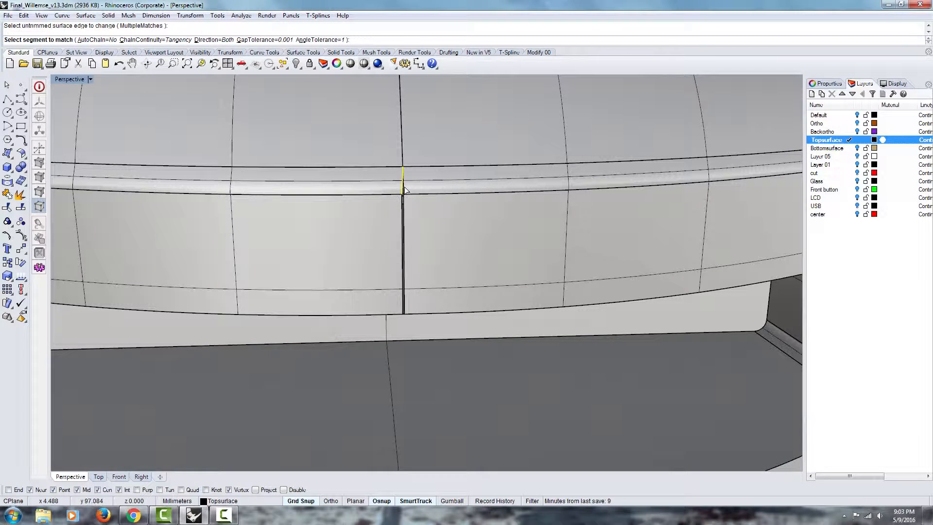
{"action": "left_click", "coordinate": [405, 189]}
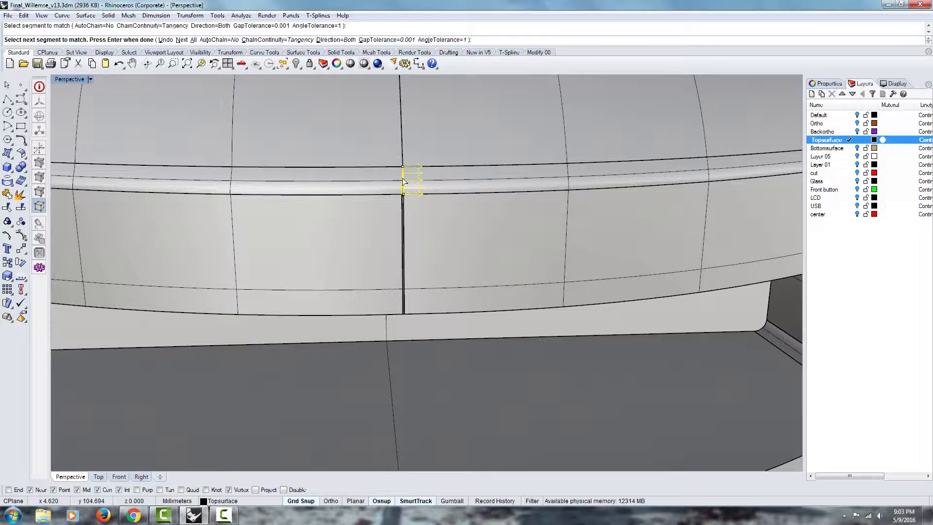
{"action": "key", "text": "Return"}
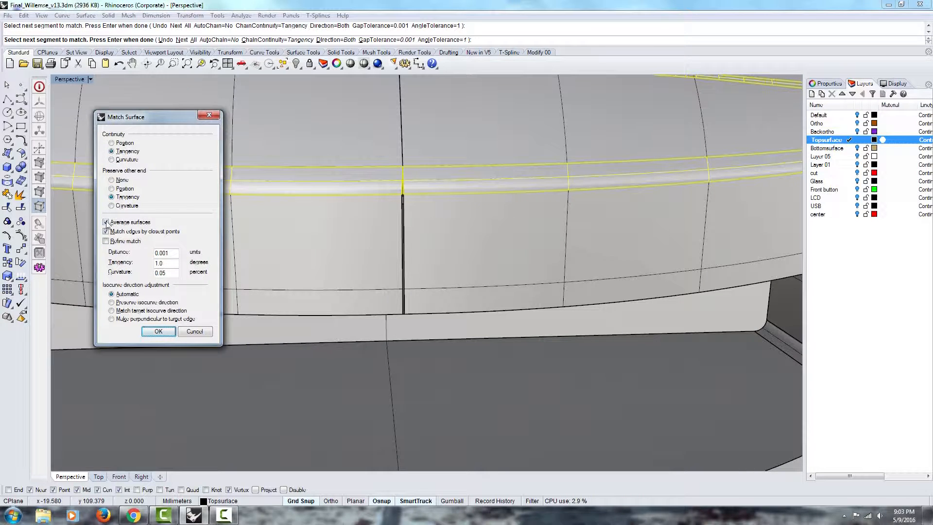
{"action": "left_click", "coordinate": [158, 331]}
{"action": "right_click_drag", "start_coordinate": [342, 326], "coordinate": [401, 295]}
{"action": "scroll", "coordinate": [374, 265], "scroll_direction": "down", "scroll_amount": 8}
{"action": "scroll", "coordinate": [269, 183], "scroll_direction": "up", "scroll_amount": 4}
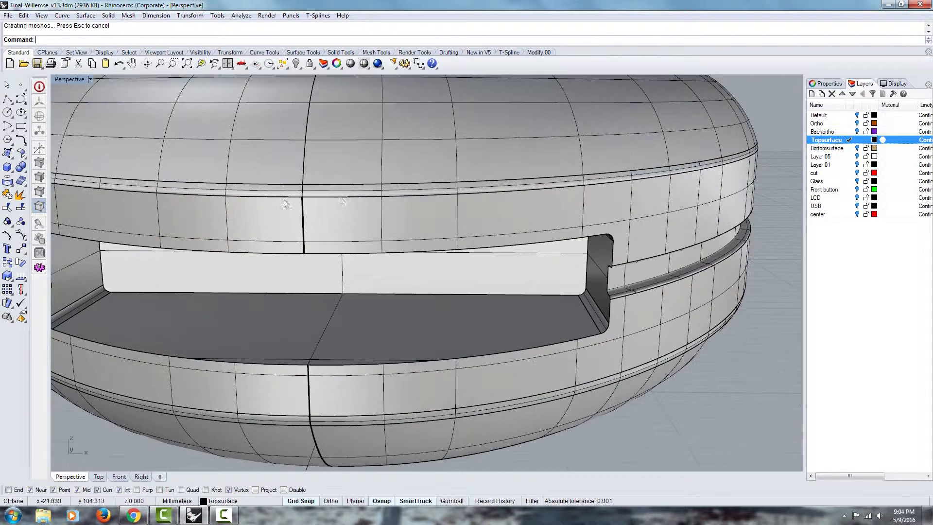
- Examine how the two halves of the narrow fillet strip meet at the centre seam, as seen in the Top view
{"action": "left_click", "coordinate": [321, 194]}
{"action": "left_click", "coordinate": [280, 191]}
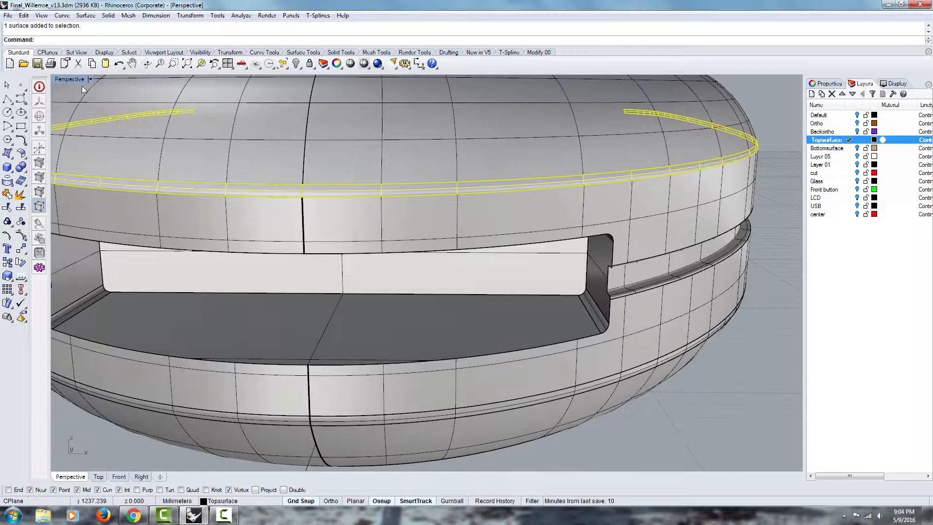
{"action": "double_click", "coordinate": [69, 78]}
{"action": "right_click_drag", "start_coordinate": [276, 214], "coordinate": [210, 101]}
{"action": "scroll", "coordinate": [281, 218], "scroll_direction": "down", "scroll_amount": 9}
{"action": "scroll", "coordinate": [234, 126], "scroll_direction": "up", "scroll_amount": 8}
{"action": "scroll", "coordinate": [248, 99], "scroll_direction": "up", "scroll_amount": 10}
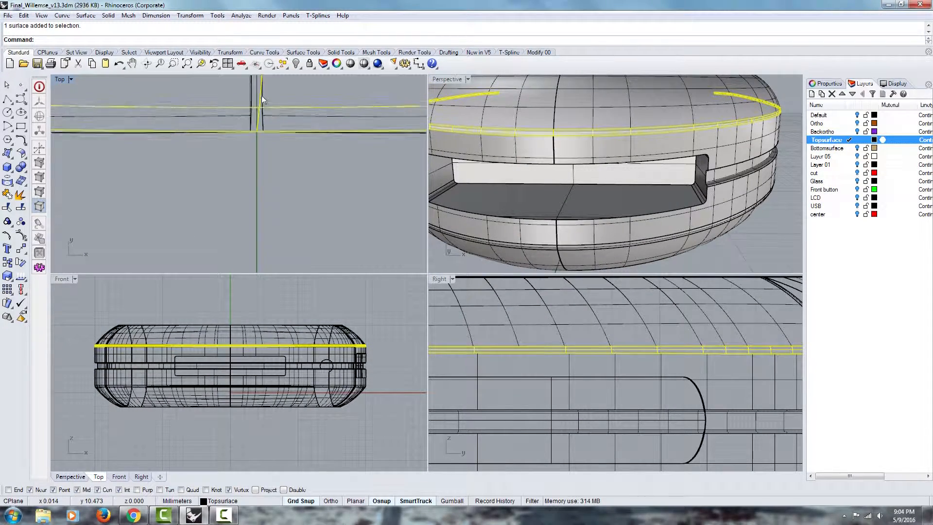
{"action": "scroll", "coordinate": [276, 118], "scroll_direction": "up", "scroll_amount": 4}
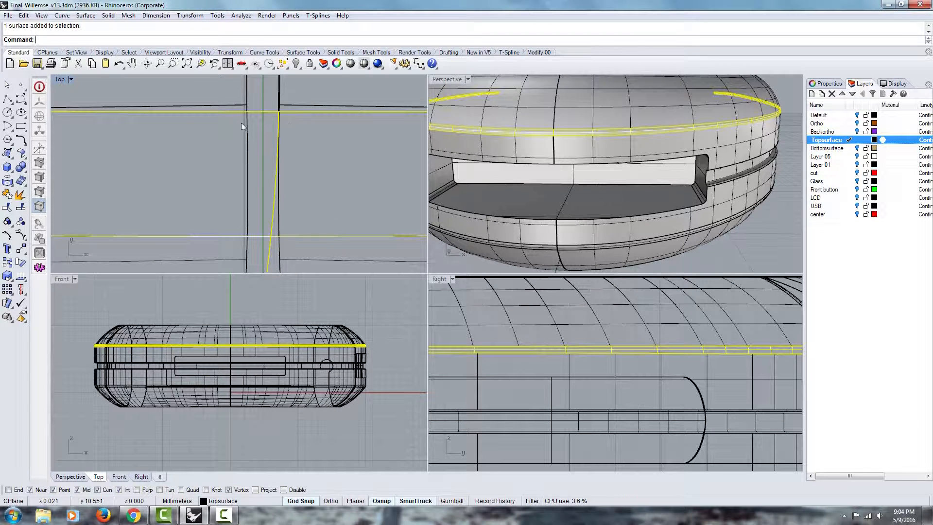
{"action": "scroll", "coordinate": [241, 122], "scroll_direction": "down", "scroll_amount": 6}
{"action": "right_click_drag", "start_coordinate": [261, 172], "coordinate": [277, 152]}
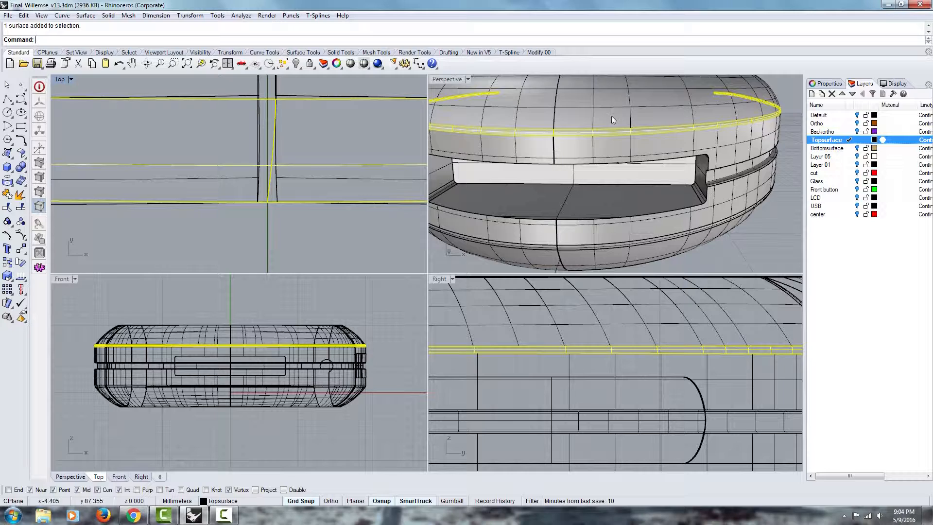
- Inspect the two halves of the flat side band above the slot, including their centre seam and trimmed slot edges
{"action": "left_click", "coordinate": [567, 149]}
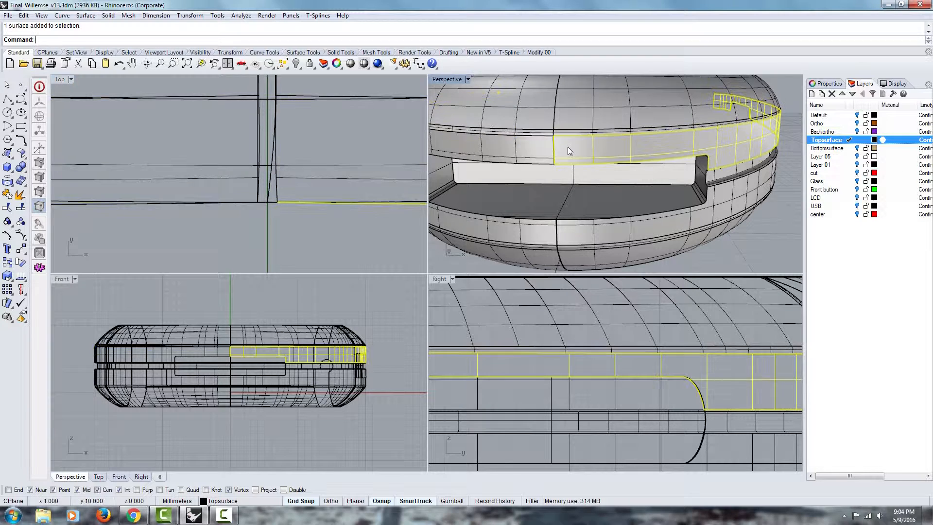
{"action": "left_click", "coordinate": [533, 153], "text": "shift"}
{"action": "double_click", "coordinate": [447, 79]}
{"action": "right_click_drag", "start_coordinate": [443, 155], "coordinate": [404, 254]}
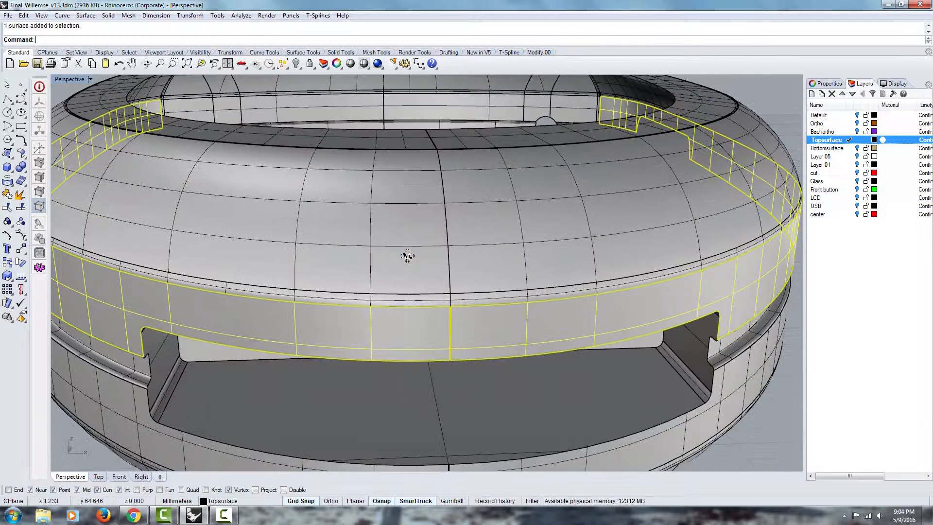
{"action": "left_click", "coordinate": [456, 301]}
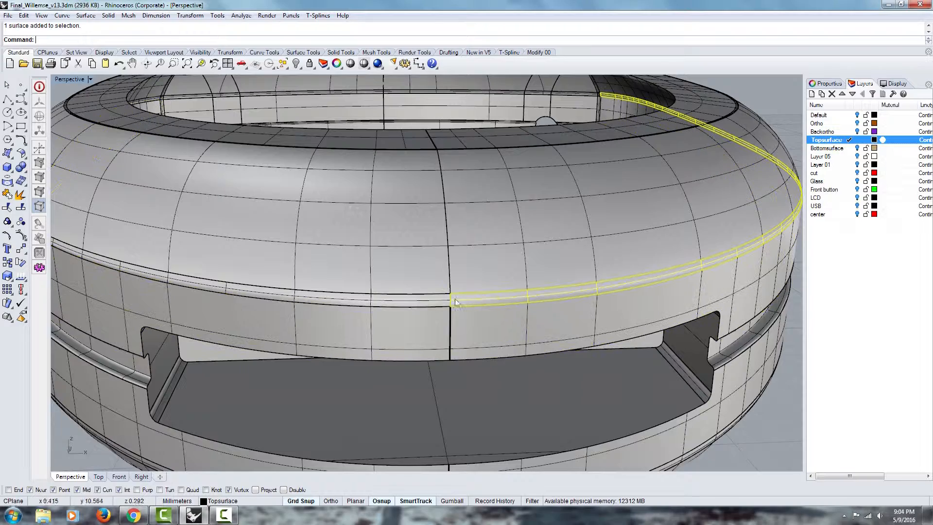
{"action": "left_click", "coordinate": [425, 340]}
{"action": "scroll", "coordinate": [457, 354], "scroll_direction": "down", "scroll_amount": 5}
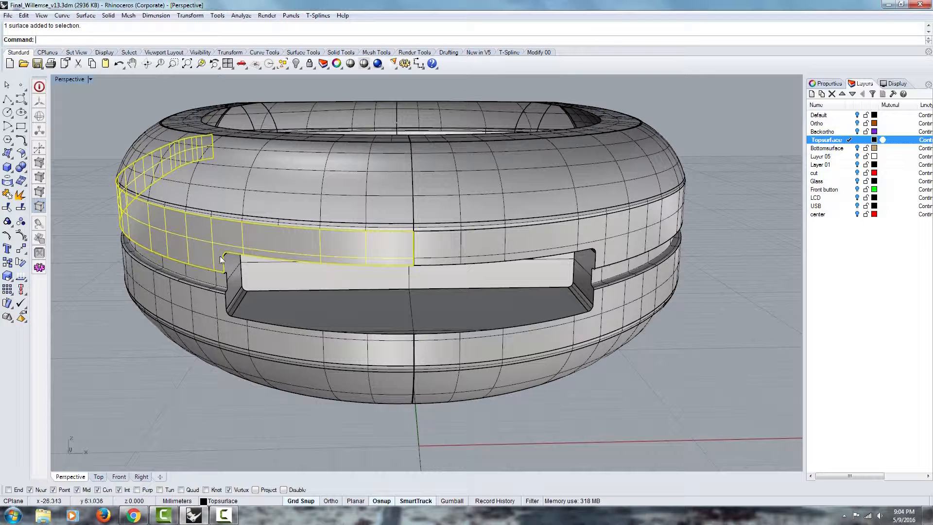
{"action": "left_click", "coordinate": [312, 448]}
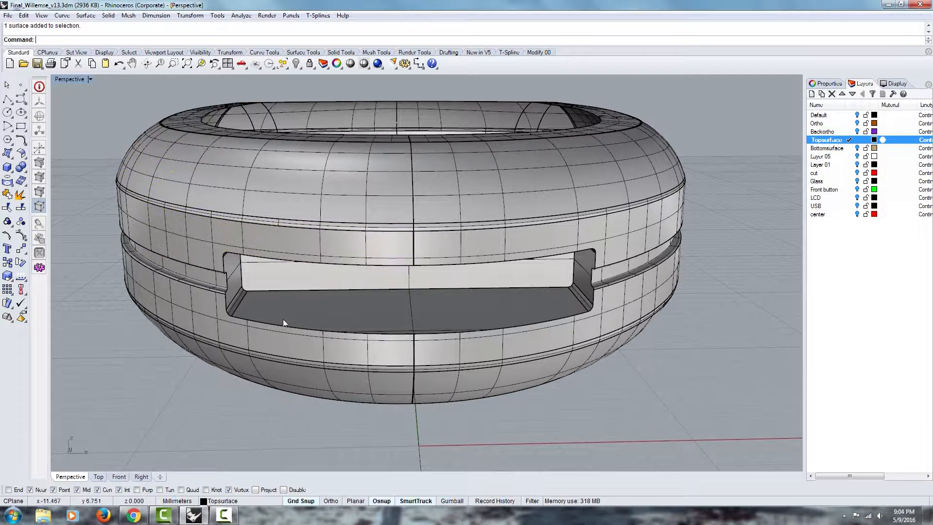
- Untrim the slot cut-out edge of the flat side band's left half with Untrim
{"action": "left_click", "coordinate": [292, 239]}
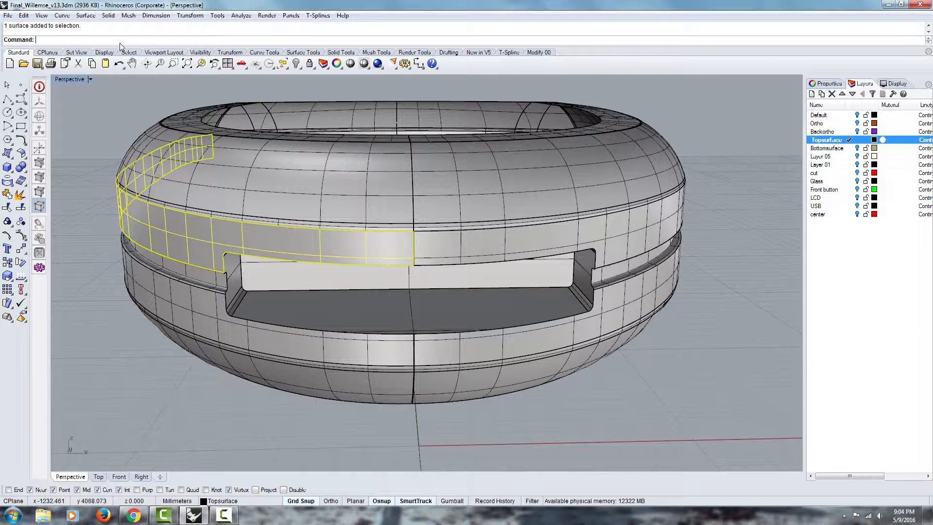
{"action": "type", "text": "Untrim"}
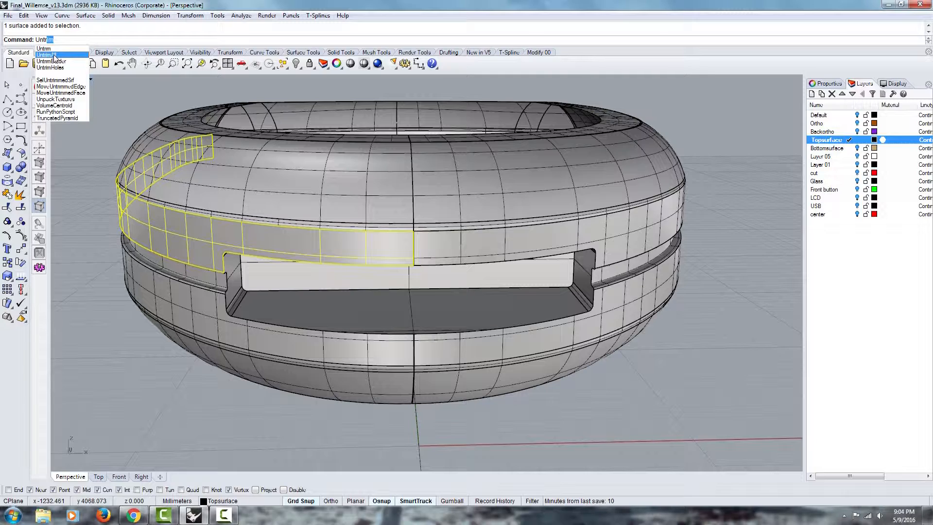
{"action": "left_click", "coordinate": [52, 49]}
{"action": "right_click_drag", "start_coordinate": [137, 355], "coordinate": [197, 319]}
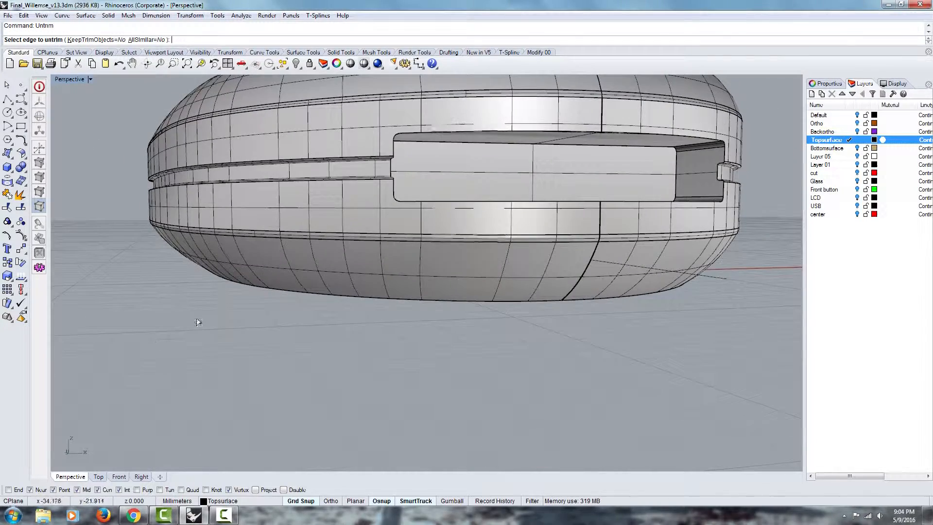
{"action": "left_click", "coordinate": [413, 132]}
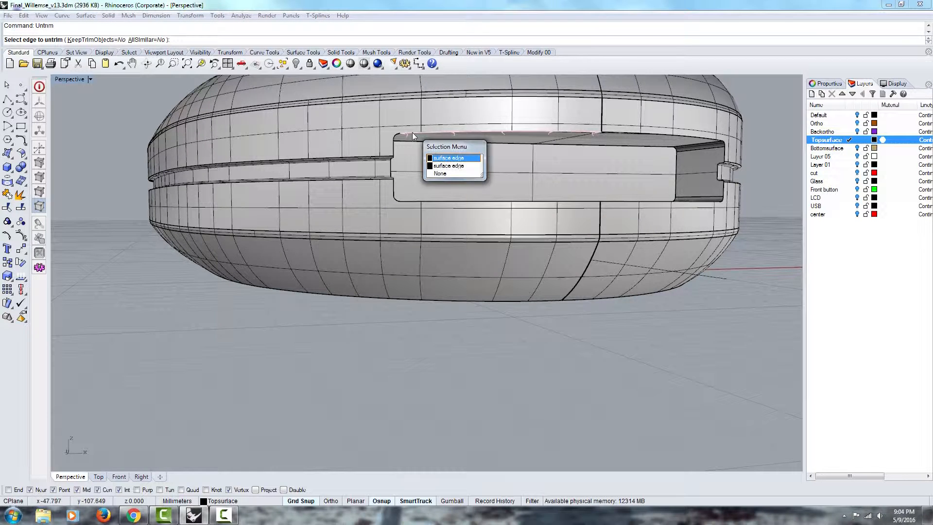
{"action": "left_click", "coordinate": [436, 167]}
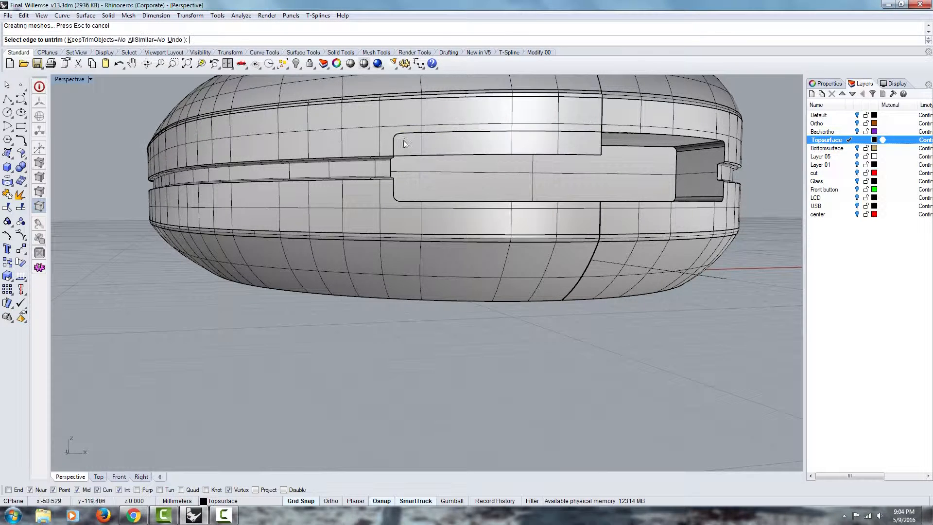
{"action": "right_click_drag", "start_coordinate": [489, 146], "coordinate": [492, 209]}
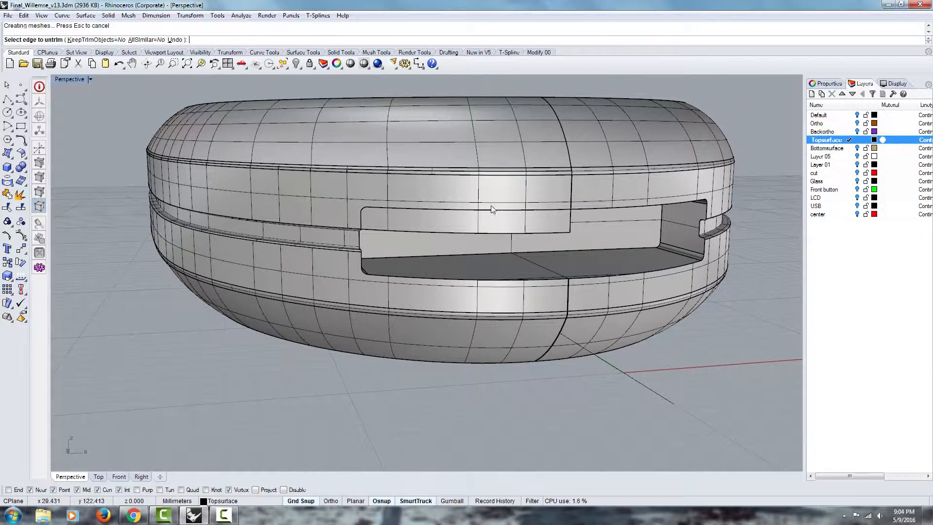
{"action": "right_click", "coordinate": [502, 224]}
- Inspect the untrimmed left half of the side band along its whole length around the shell
{"action": "left_click", "coordinate": [502, 219]}
{"action": "right_click_drag", "start_coordinate": [238, 260], "coordinate": [378, 263]}
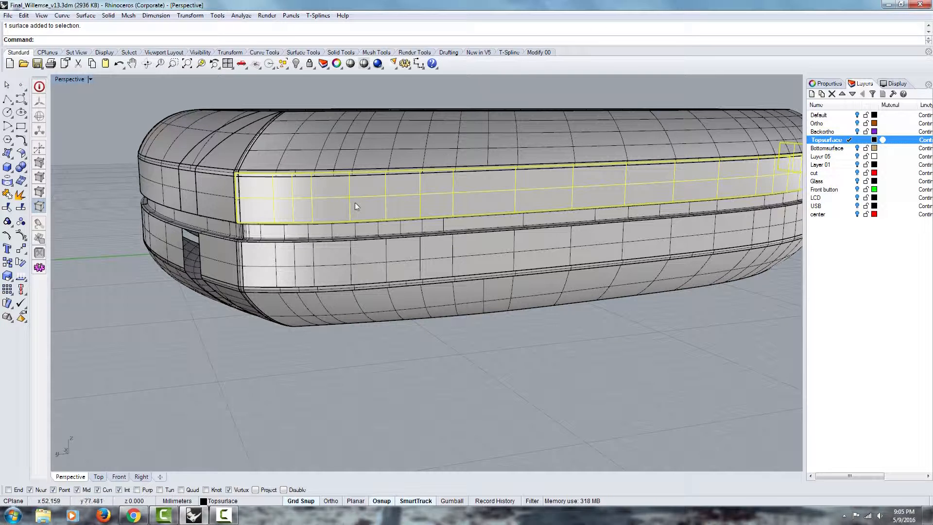
{"action": "right_click_drag", "start_coordinate": [342, 208], "coordinate": [315, 230]}
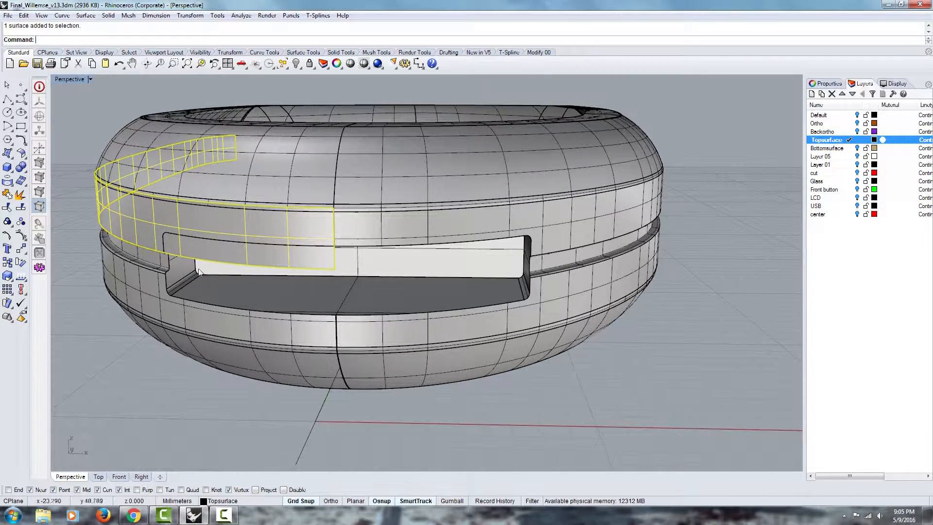
{"action": "right_click_drag", "start_coordinate": [193, 306], "coordinate": [270, 343]}
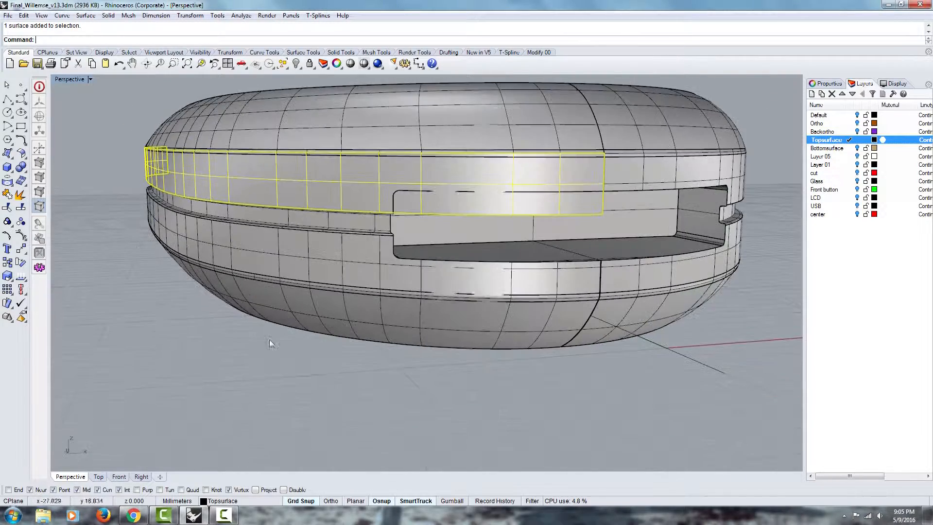
{"action": "left_click", "coordinate": [564, 379]}
- Remove all trims from the right half of the flat side band with UntrimAll
{"action": "right_click_drag", "start_coordinate": [564, 378], "coordinate": [501, 196]}
{"action": "left_click", "coordinate": [418, 132]}
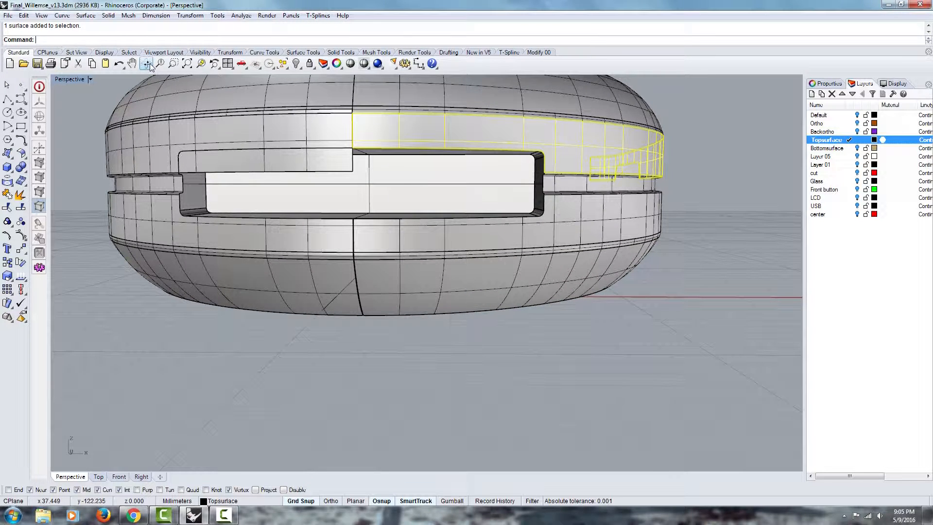
{"action": "type", "text": "Untrim"}
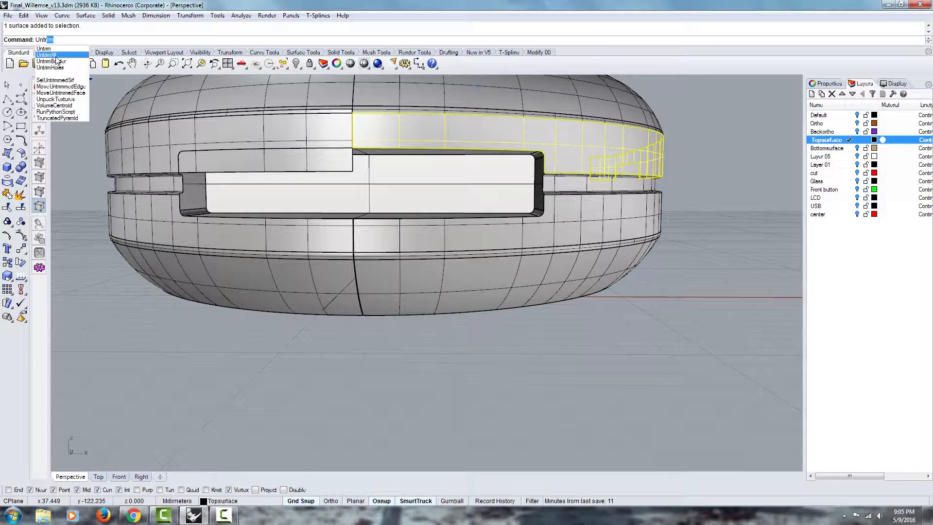
{"action": "left_click", "coordinate": [55, 56]}
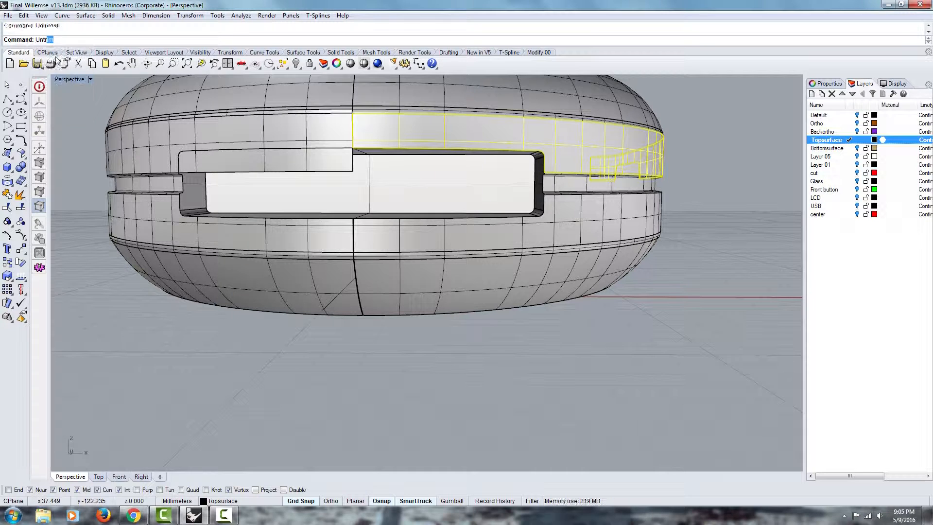
{"action": "left_click", "coordinate": [505, 355]}
- Turn on the control points of both untrimmed side band halves and show their centre seam in the Top view
{"action": "left_click", "coordinate": [390, 161]}
{"action": "right_click_drag", "start_coordinate": [393, 177], "coordinate": [441, 188]}
{"action": "scroll", "coordinate": [433, 173], "scroll_direction": "up", "scroll_amount": 8}
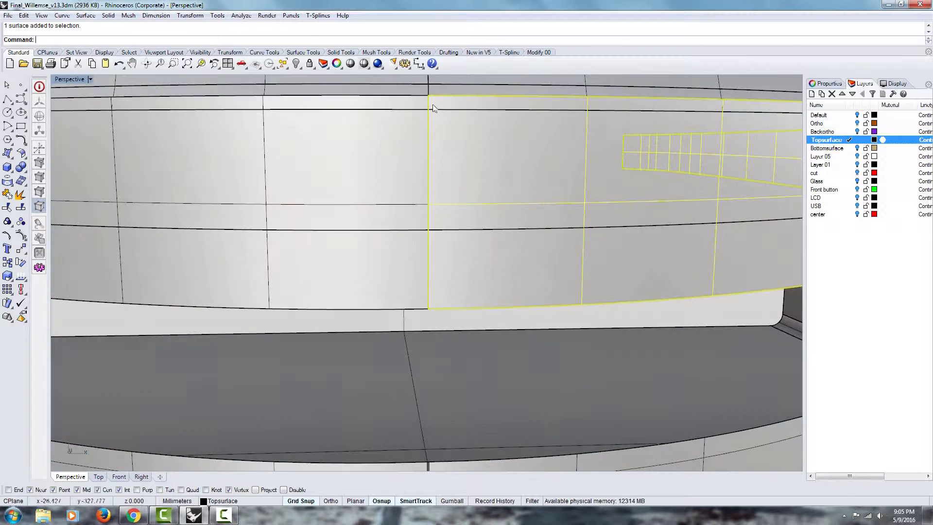
{"action": "left_click", "coordinate": [392, 285], "text": "shift"}
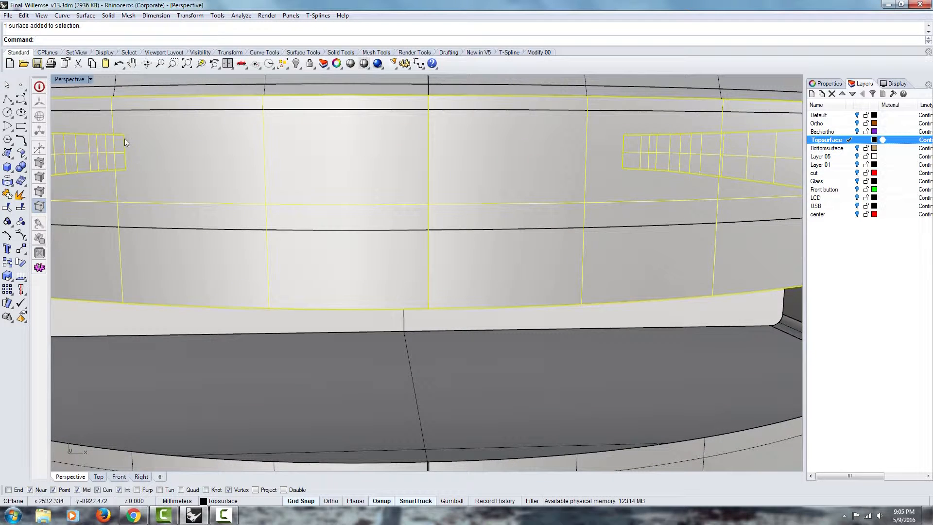
{"action": "double_click", "coordinate": [73, 78]}
{"action": "right_click_drag", "start_coordinate": [235, 185], "coordinate": [238, 216]}
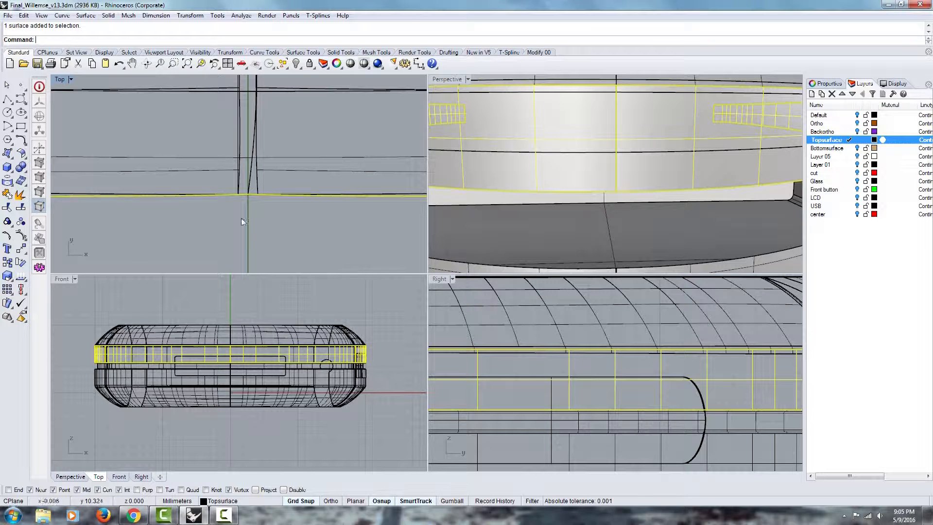
{"action": "left_click", "coordinate": [21, 236]}
- Move the four control points at the side band's centre seam horizontally onto the centre axis at x 0
{"action": "scroll", "coordinate": [258, 190], "scroll_direction": "up", "scroll_amount": 5}
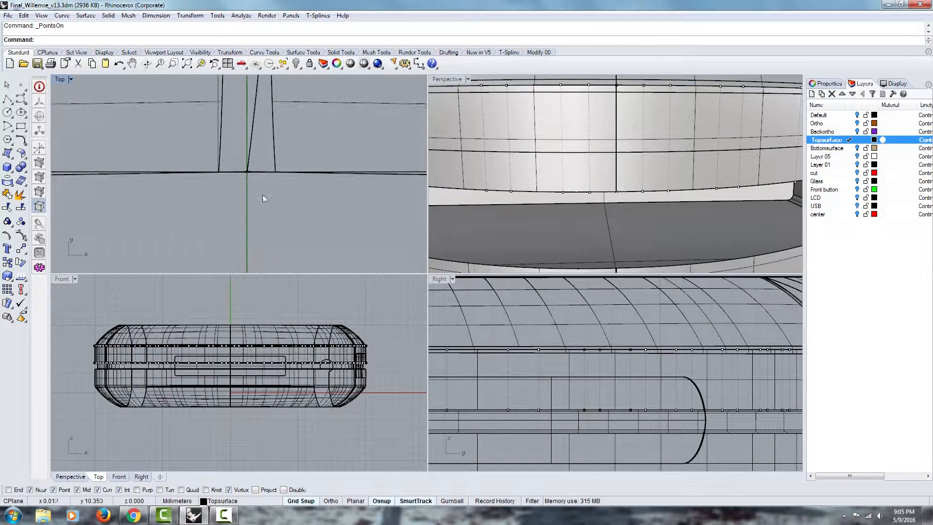
{"action": "scroll", "coordinate": [261, 181], "scroll_direction": "up", "scroll_amount": 8}
{"action": "scroll", "coordinate": [177, 104], "scroll_direction": "up", "scroll_amount": 6}
{"action": "left_click_drag", "start_coordinate": [177, 103], "coordinate": [261, 160]}
{"action": "scroll", "coordinate": [215, 134], "scroll_direction": "up", "scroll_amount": 4}
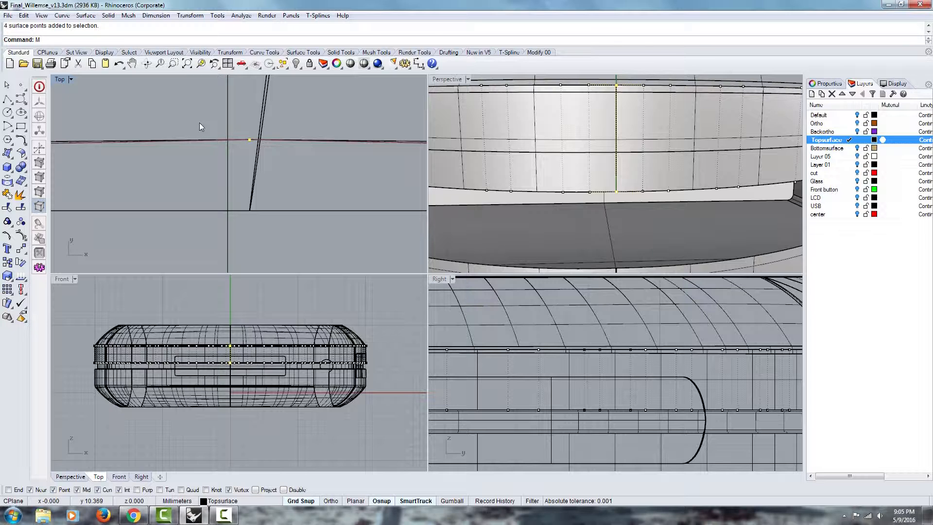
{"action": "type", "text": "ove"}
{"action": "key", "text": "Return"}
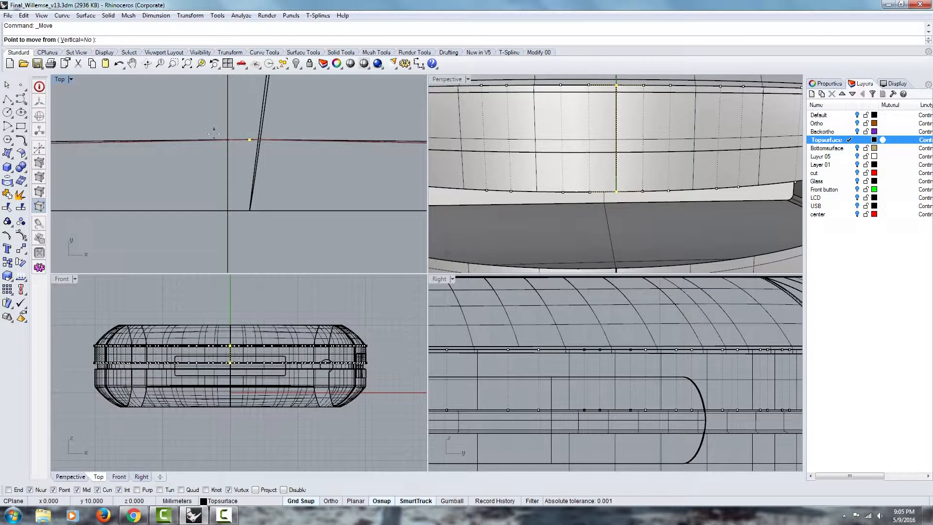
{"action": "left_click", "coordinate": [242, 139]}
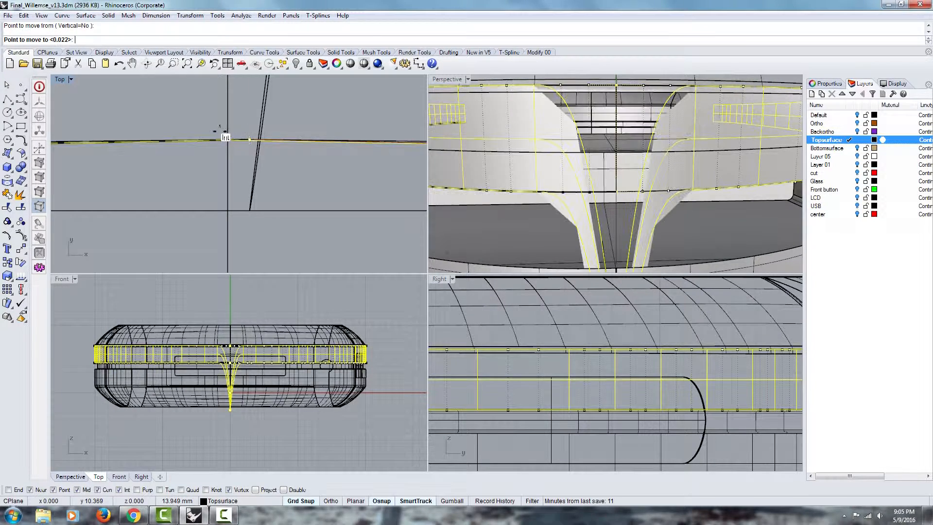
{"action": "key", "text": "shift"}
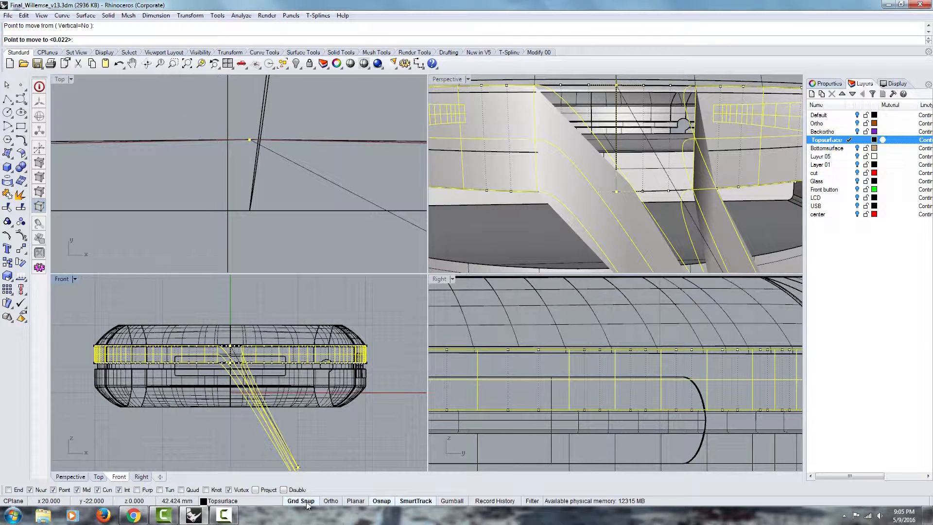
{"action": "key", "text": "shift"}
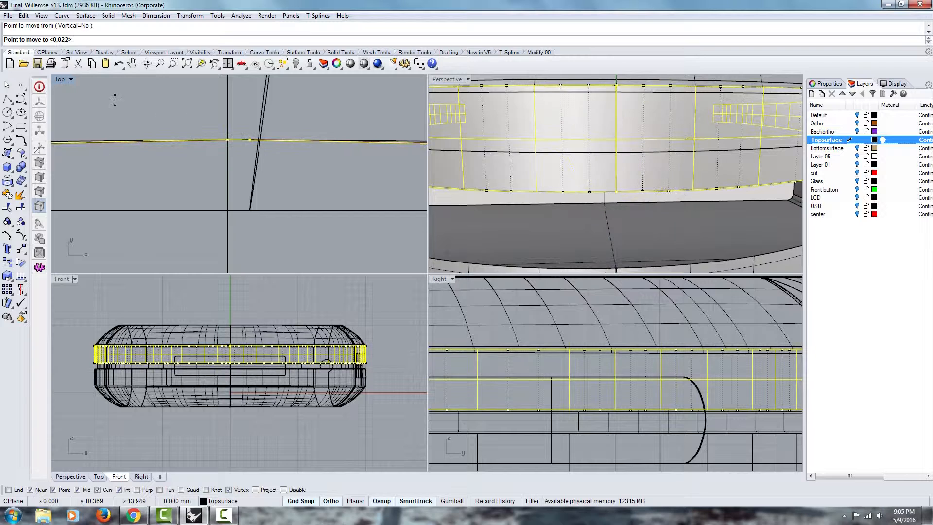
{"action": "left_click", "coordinate": [200, 112], "text": "shift"}
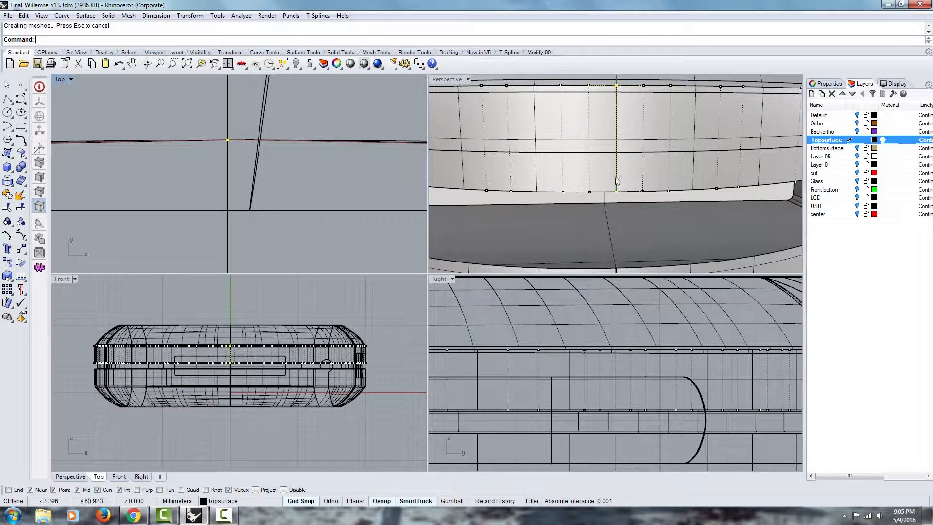
- Check in close-up in the Top view how the side band's seam points sit on the centre axis
{"action": "scroll", "coordinate": [221, 145], "scroll_direction": "up", "scroll_amount": 3}
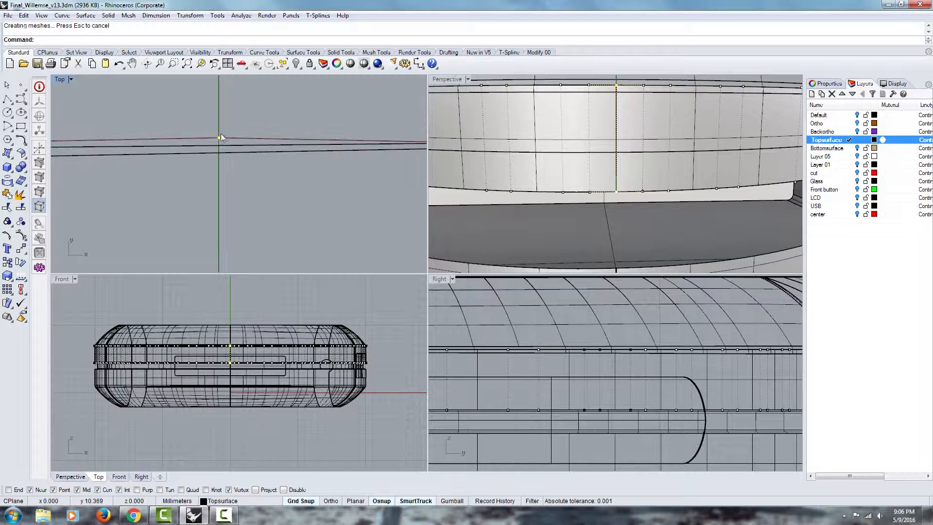
{"action": "scroll", "coordinate": [218, 160], "scroll_direction": "down", "scroll_amount": 4}
{"action": "scroll", "coordinate": [191, 168], "scroll_direction": "down", "scroll_amount": 10}
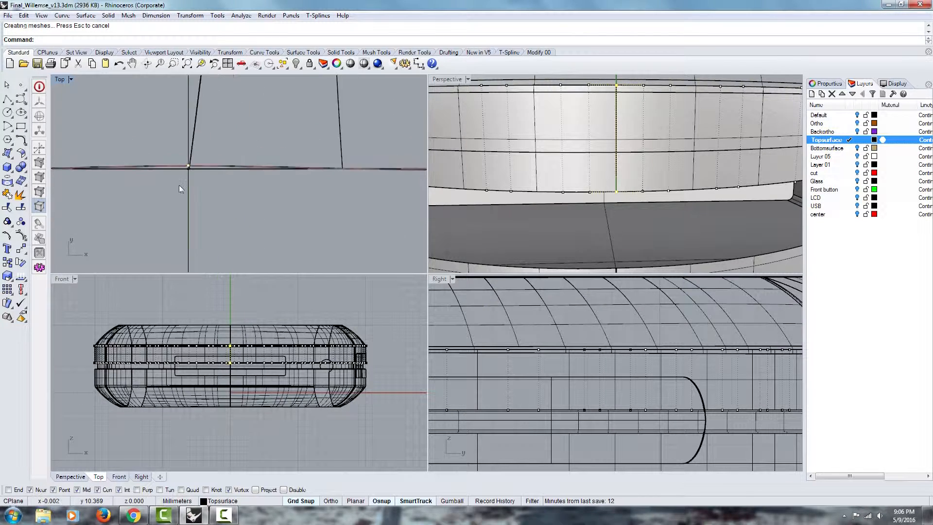
{"action": "scroll", "coordinate": [170, 185], "scroll_direction": "up", "scroll_amount": 8}
{"action": "scroll", "coordinate": [165, 146], "scroll_direction": "up", "scroll_amount": 5}
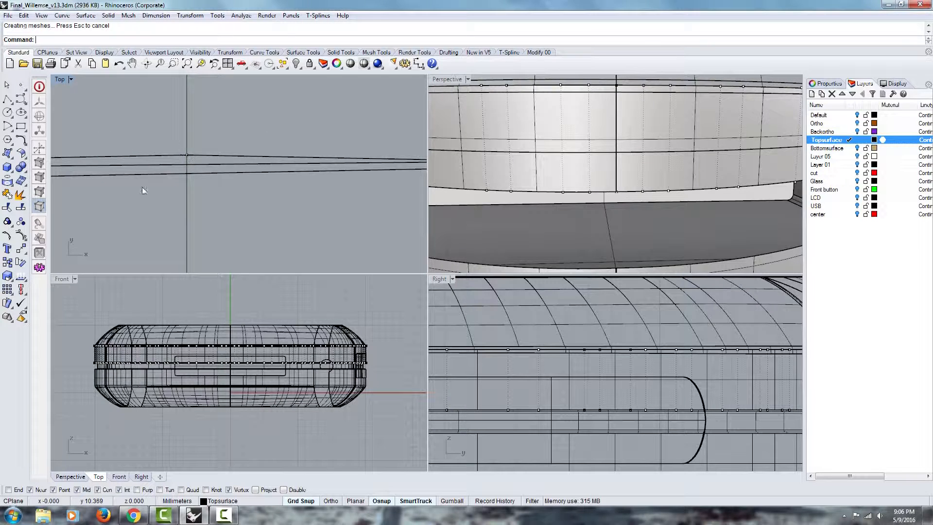
{"action": "scroll", "coordinate": [179, 163], "scroll_direction": "up", "scroll_amount": 3}
{"action": "left_click", "coordinate": [208, 161]}
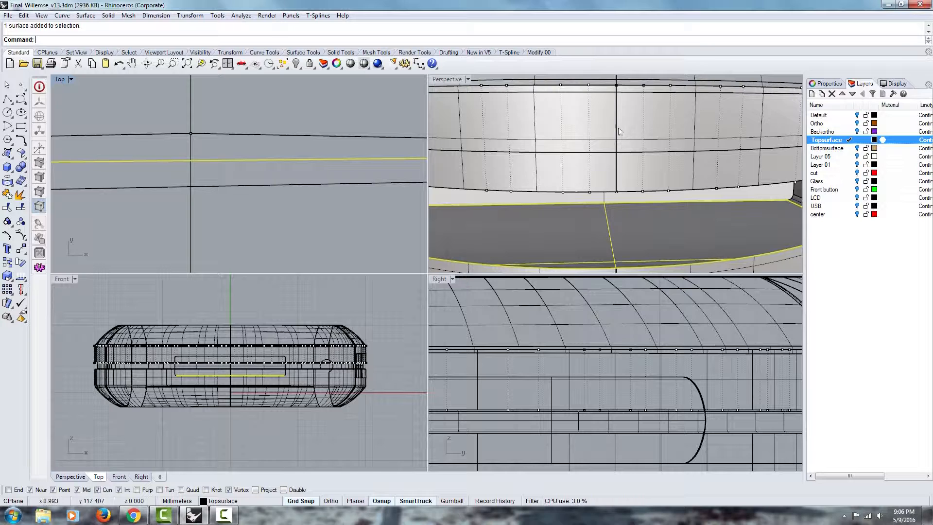
- Select the side band's four centre seam points and inspect their alignment with the centre axis in the Top view
{"action": "left_click", "coordinate": [304, 118]}
{"action": "left_click_drag", "start_coordinate": [160, 111], "coordinate": [252, 155]}
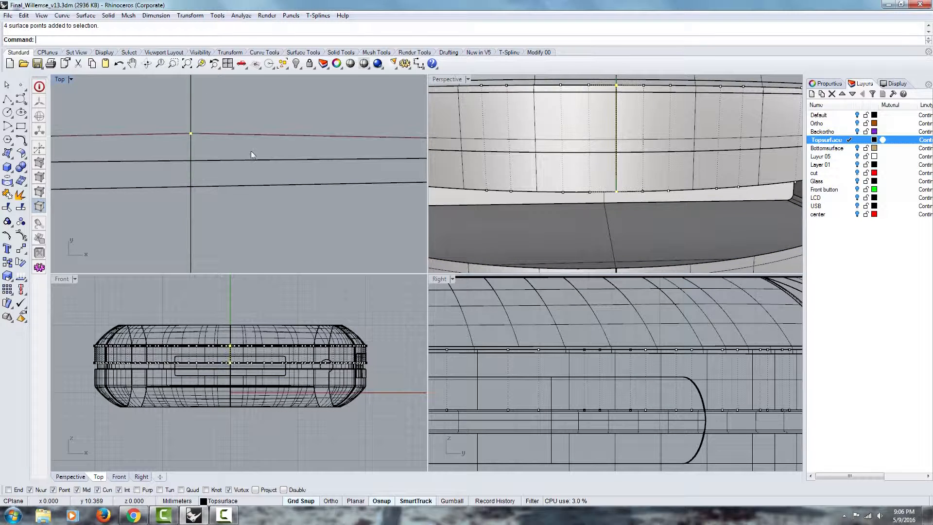
{"action": "scroll", "coordinate": [211, 183], "scroll_direction": "down", "scroll_amount": 20}
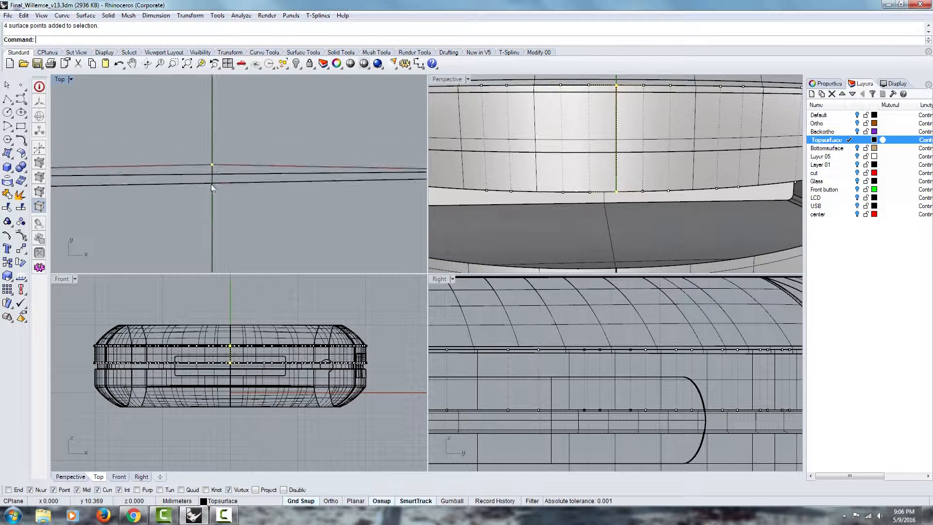
{"action": "scroll", "coordinate": [189, 152], "scroll_direction": "down", "scroll_amount": 20}
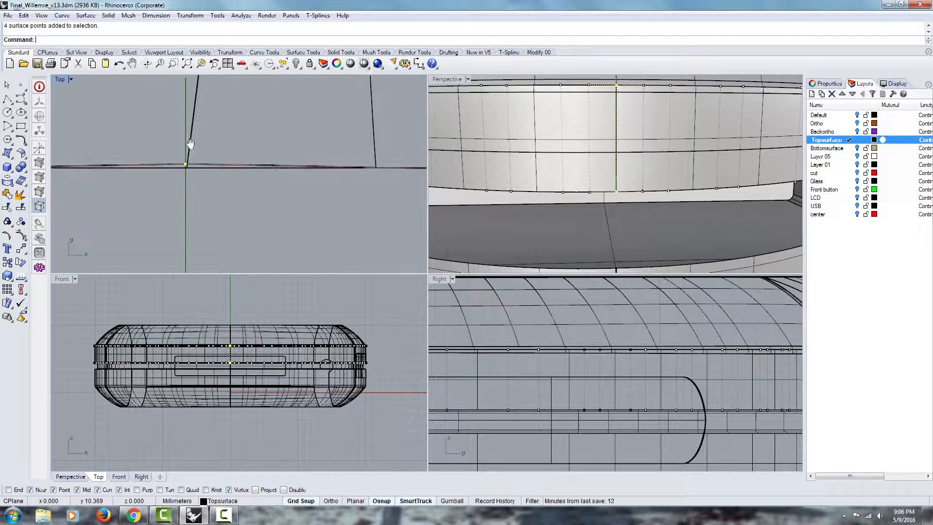
{"action": "scroll", "coordinate": [242, 176], "scroll_direction": "down", "scroll_amount": 20}
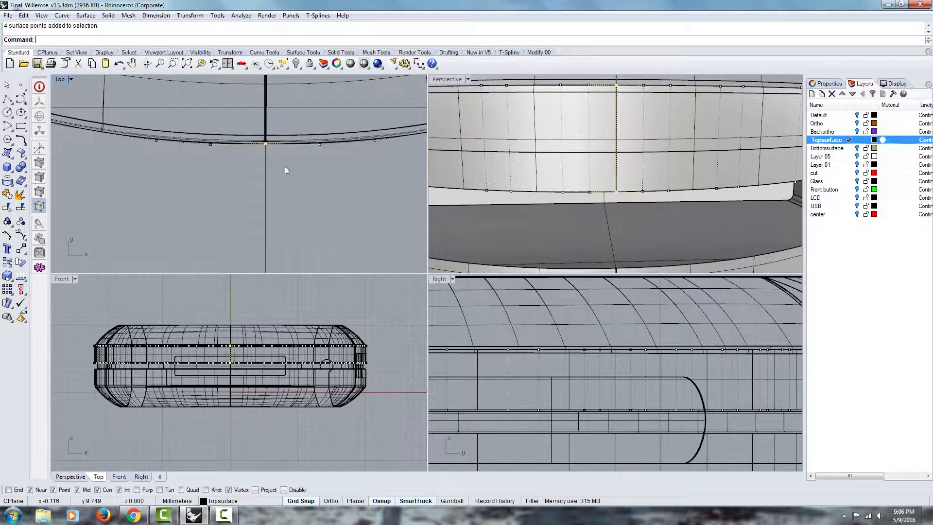
{"action": "left_click", "coordinate": [286, 188]}
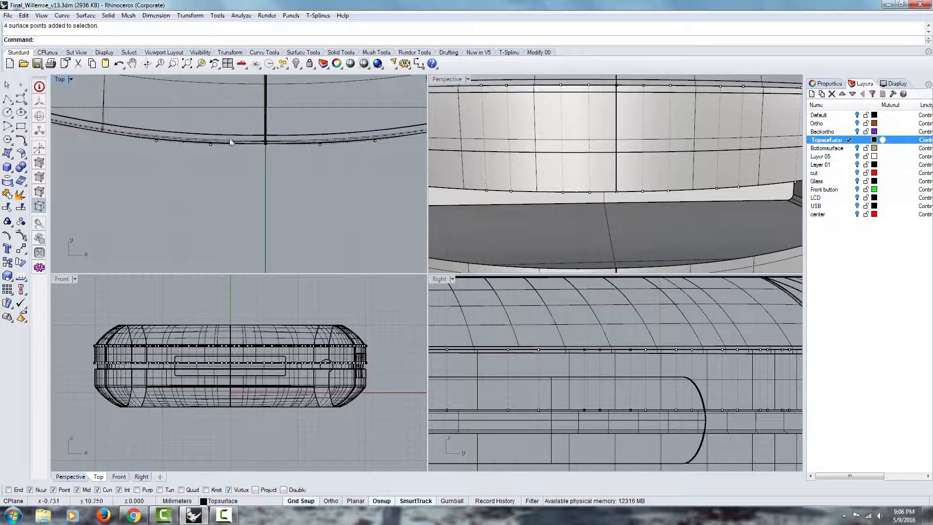
- Select the overlapping surfaces and centre curve one by one in the Top view to identify which lines at the seam belong to which object
{"action": "scroll", "coordinate": [257, 133], "scroll_direction": "up", "scroll_amount": 5}
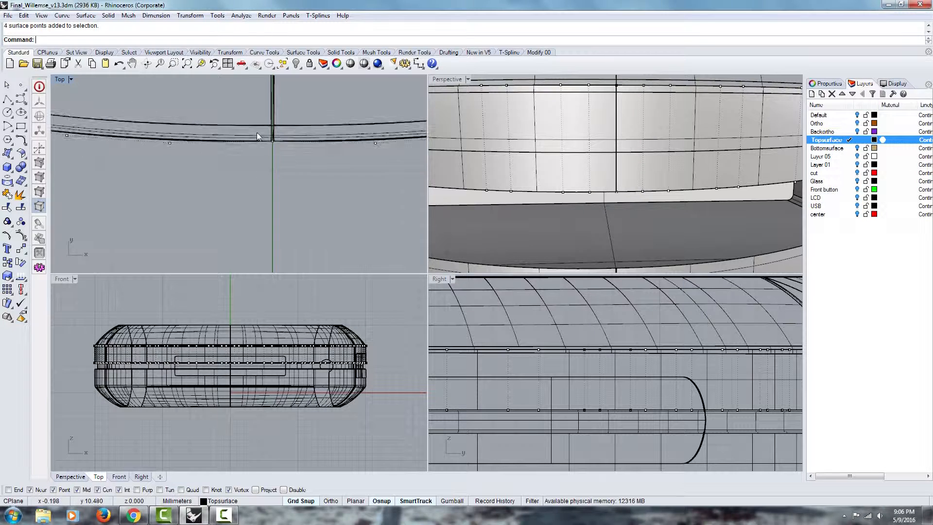
{"action": "left_click", "coordinate": [271, 100]}
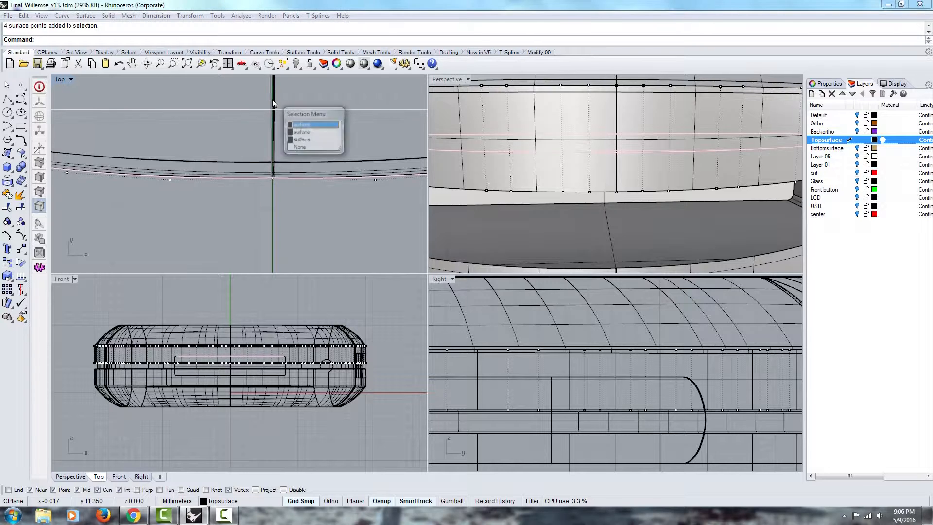
{"action": "left_click", "coordinate": [300, 142]}
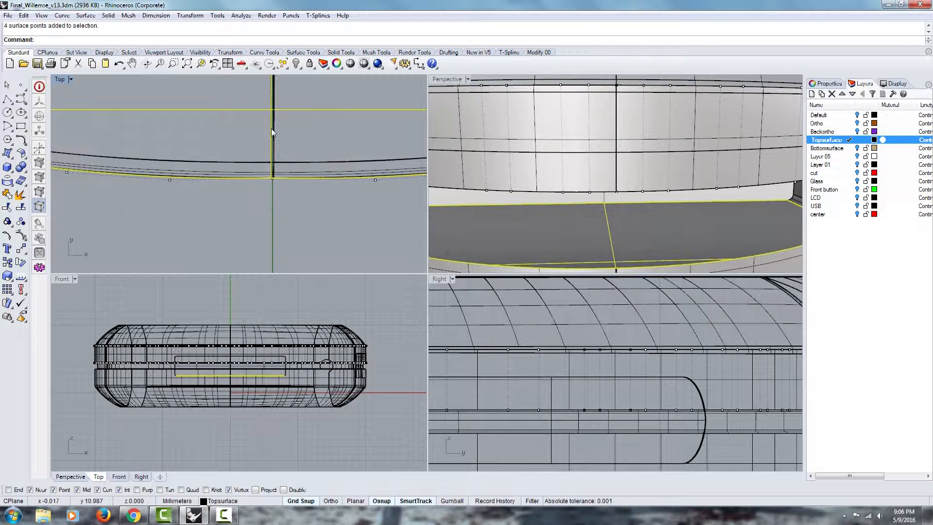
{"action": "left_click", "coordinate": [271, 128]}
{"action": "left_click", "coordinate": [277, 131]}
{"action": "left_click", "coordinate": [272, 128]}
{"action": "left_click", "coordinate": [272, 128]}
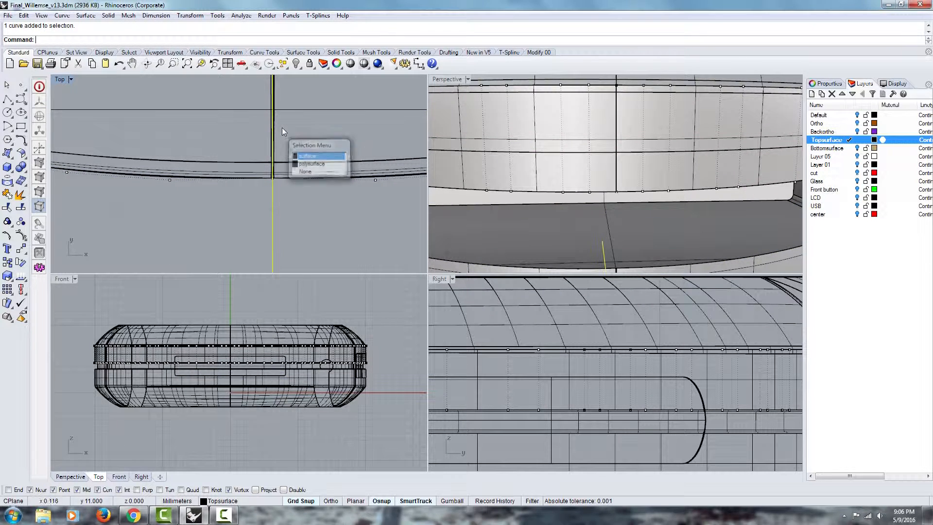
{"action": "left_click", "coordinate": [278, 128]}
{"action": "left_click", "coordinate": [273, 125]}
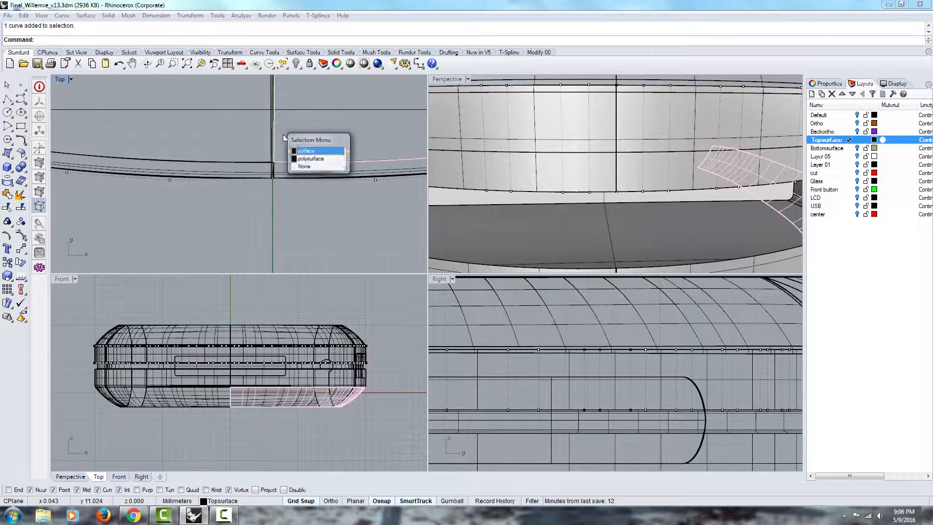
{"action": "left_click", "coordinate": [305, 151]}
{"action": "right_click_drag", "start_coordinate": [274, 134], "coordinate": [274, 183]}
{"action": "scroll", "coordinate": [274, 184], "scroll_direction": "up", "scroll_amount": 8}
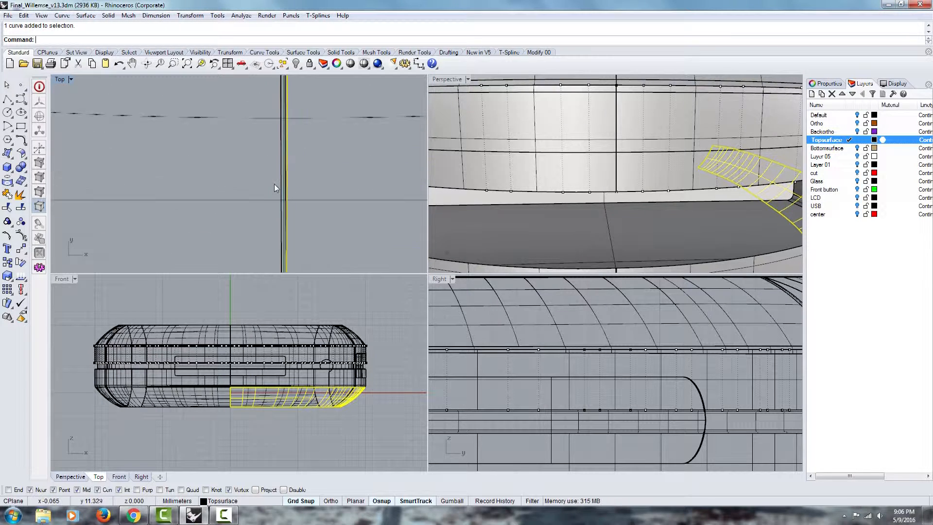
- Maximize the Perspective view and inspect the side band's centre seam above the slot opening
{"action": "mouse_move", "coordinate": [673, 184]}
{"action": "right_mouse_down"}
{"action": "mouse_move", "coordinate": [656, 181]}
{"action": "mouse_move", "coordinate": [661, 190]}
{"action": "right_mouse_up"}
{"action": "left_click", "coordinate": [604, 108]}
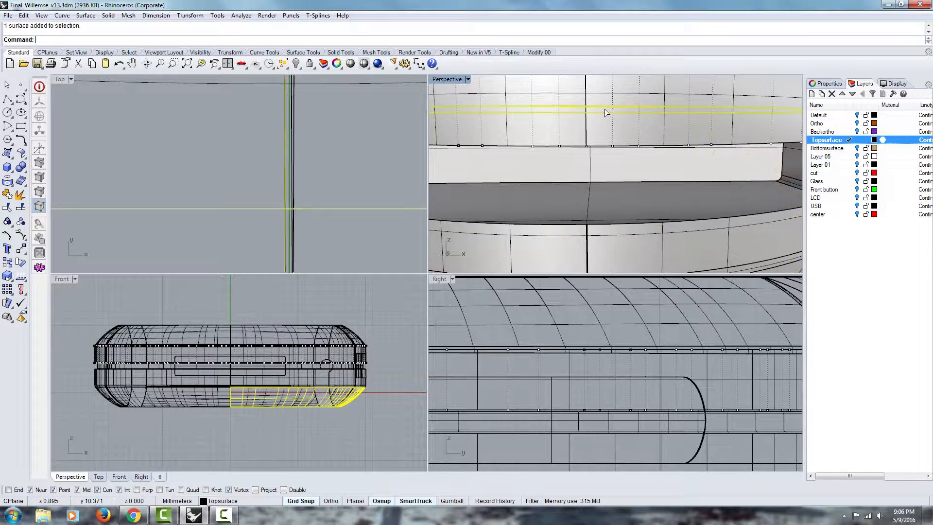
{"action": "double_click", "coordinate": [447, 80]}
{"action": "scroll", "coordinate": [401, 163], "scroll_direction": "down", "scroll_amount": 12}
{"action": "right_click_drag", "start_coordinate": [402, 162], "coordinate": [190, 184]}
{"action": "key", "text": "Escape"}
{"action": "scroll", "coordinate": [190, 183], "scroll_direction": "up", "scroll_amount": 8}
{"action": "right_click_drag", "start_coordinate": [377, 210], "coordinate": [435, 257]}
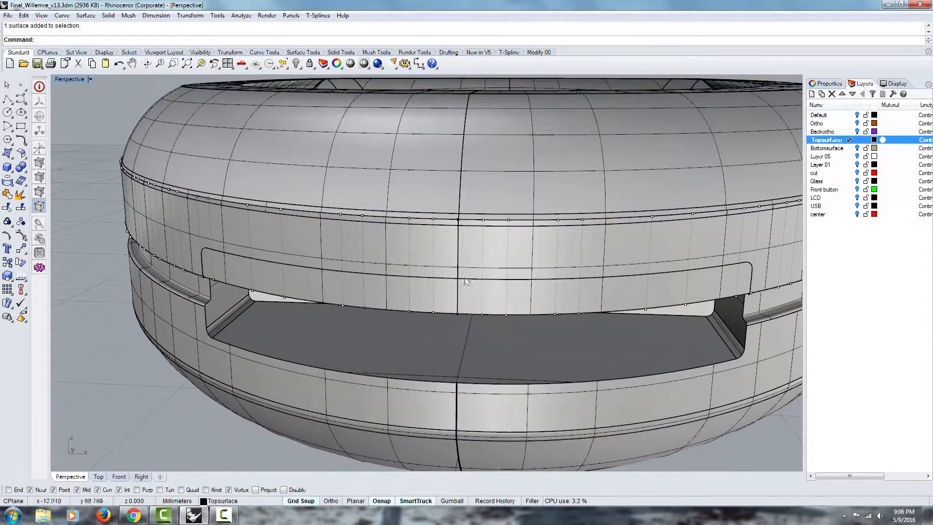
{"action": "left_click", "coordinate": [448, 248]}
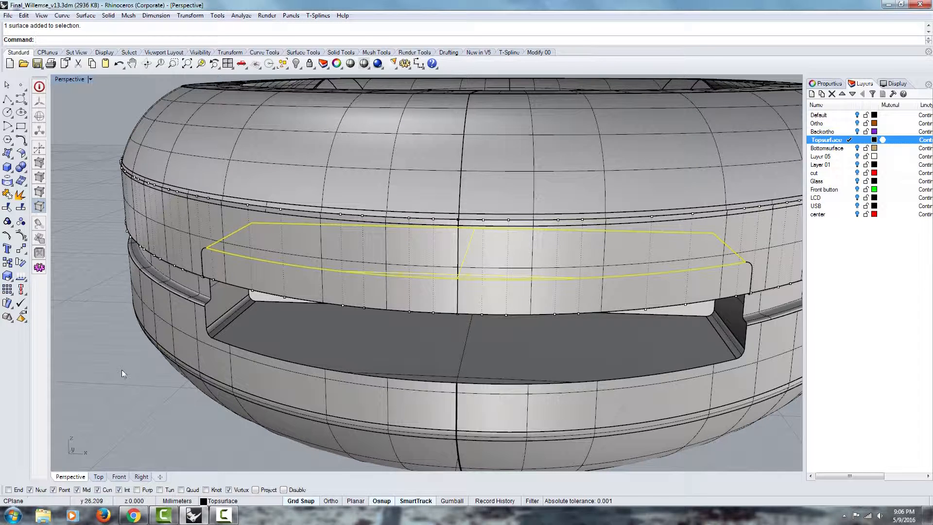
{"action": "key", "text": "Escape"}
- Start the MatchSrf command for matching the side band halves at their centre seam
{"action": "type", "text": "Align"}
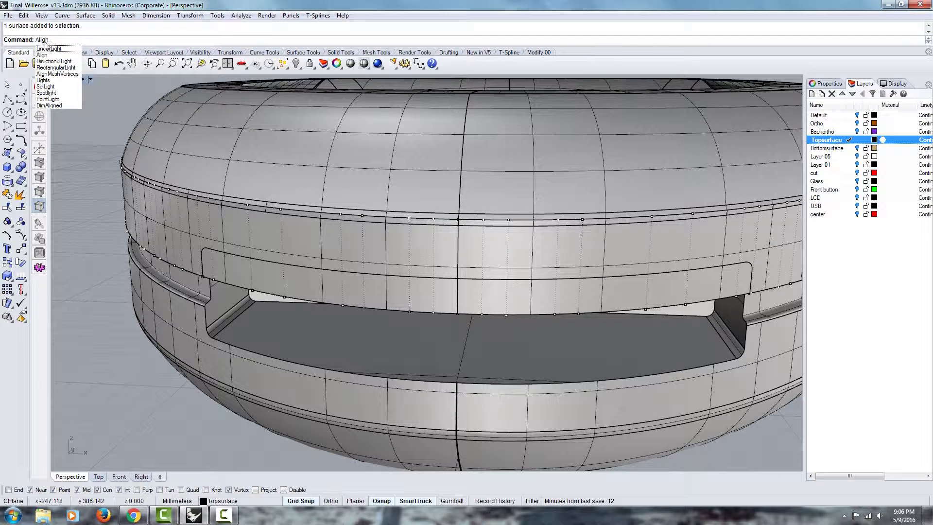
{"action": "double_click", "coordinate": [43, 40]}
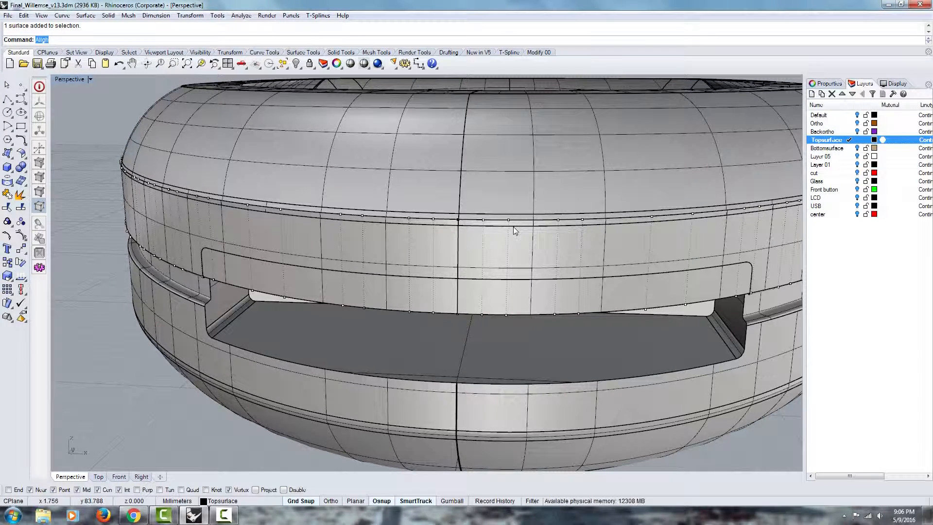
{"action": "type", "text": "MatchSrf"}
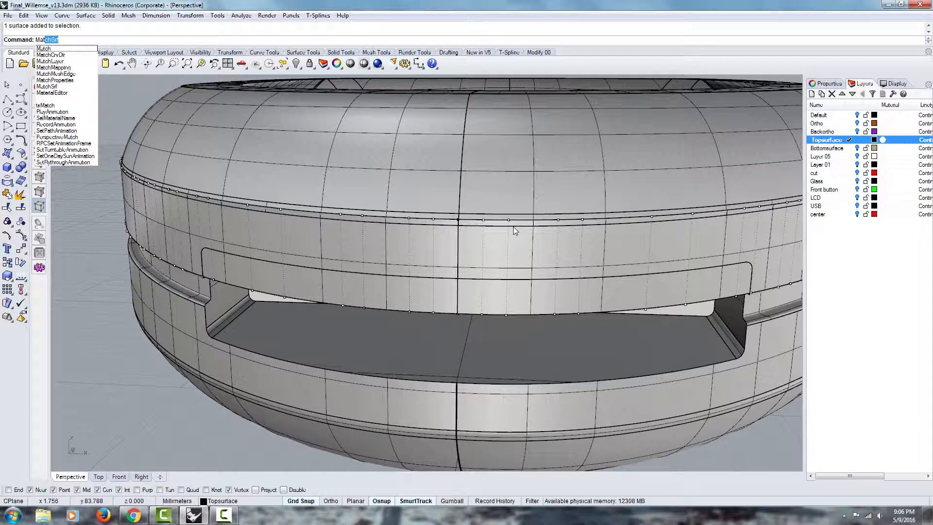
- Match the two upper side band halves at their centre seam with Tangency continuity, averaging the surfaces and matching edges by closest points
{"action": "key", "text": "Return"}
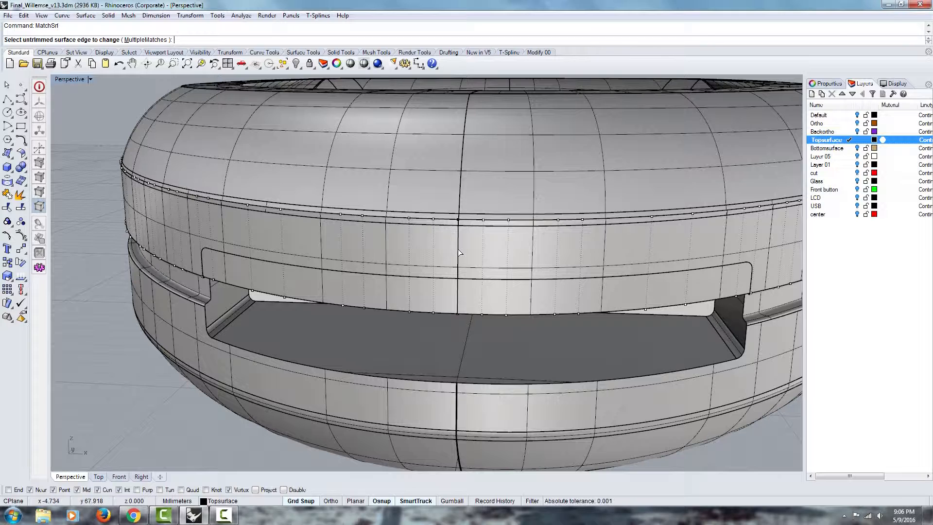
{"action": "left_click", "coordinate": [459, 267]}
{"action": "left_click", "coordinate": [495, 275]}
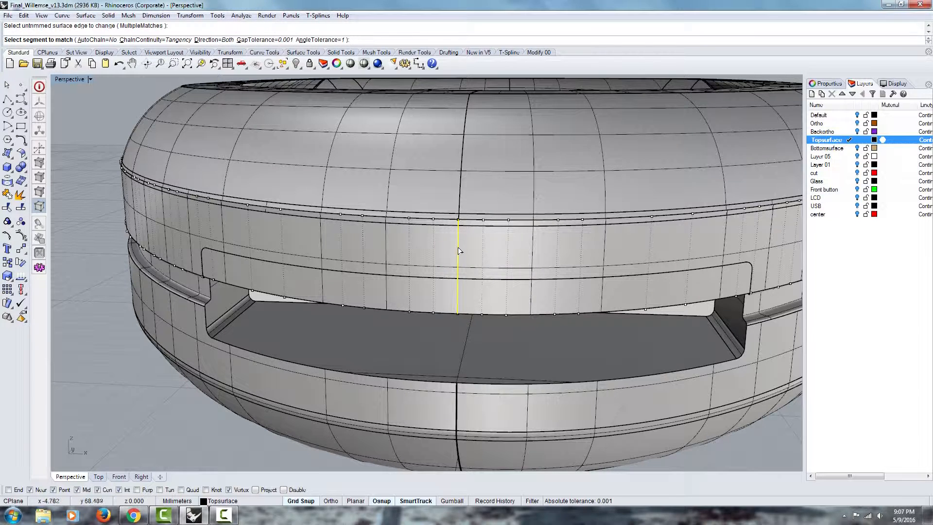
{"action": "left_click", "coordinate": [457, 246]}
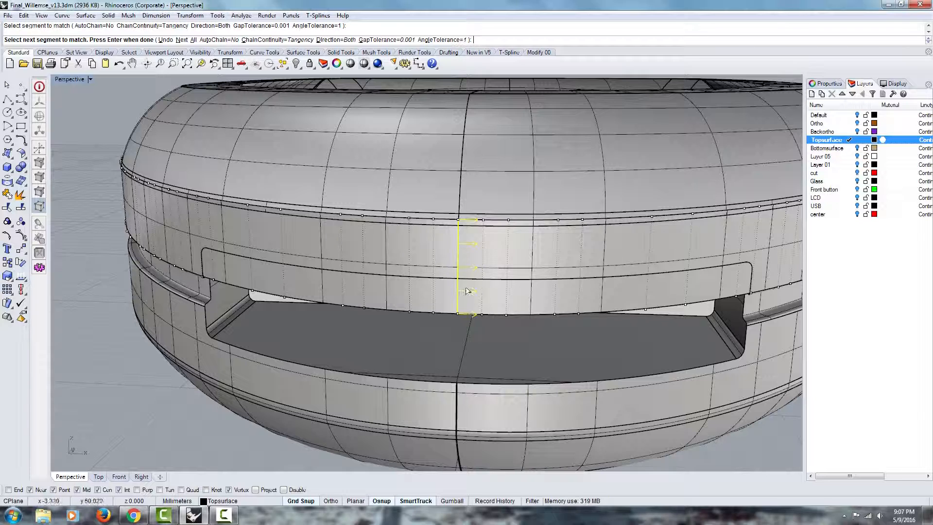
{"action": "key", "text": "Return"}
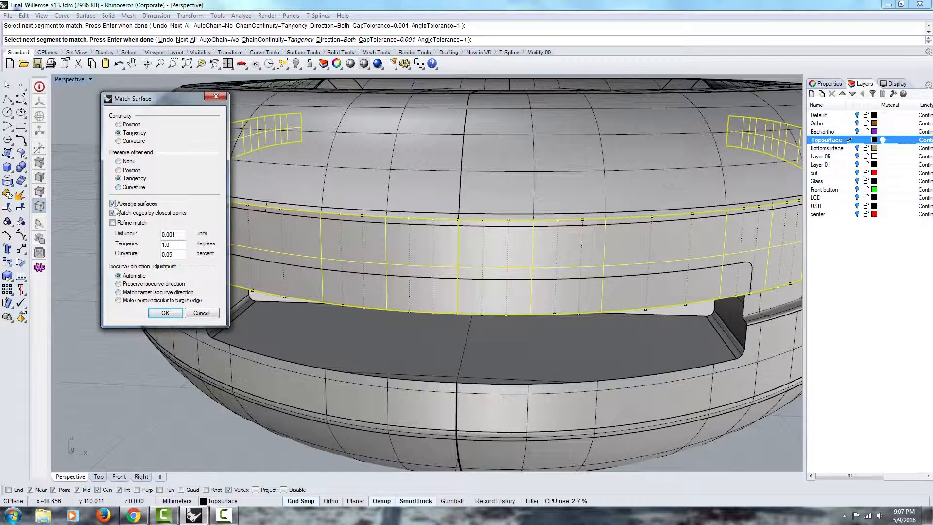
{"action": "left_click", "coordinate": [165, 313]}
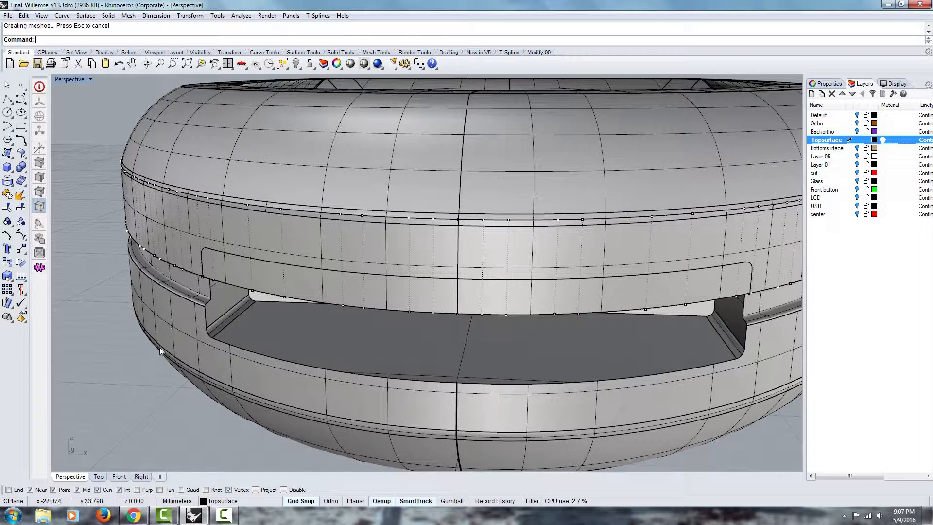
- Inspect the matched upper band halves and the slot opening beneath them from several angles
{"action": "left_click", "coordinate": [498, 249]}
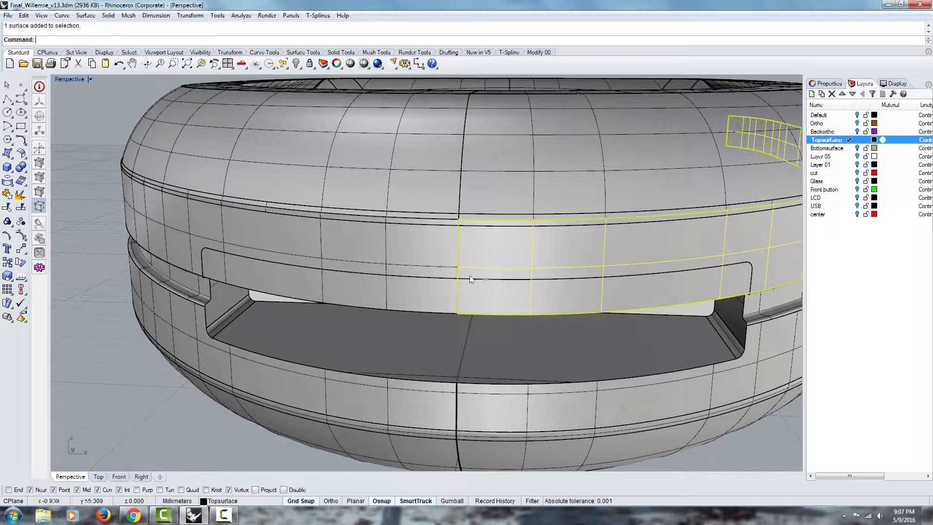
{"action": "right_click_drag", "start_coordinate": [460, 287], "coordinate": [213, 173]}
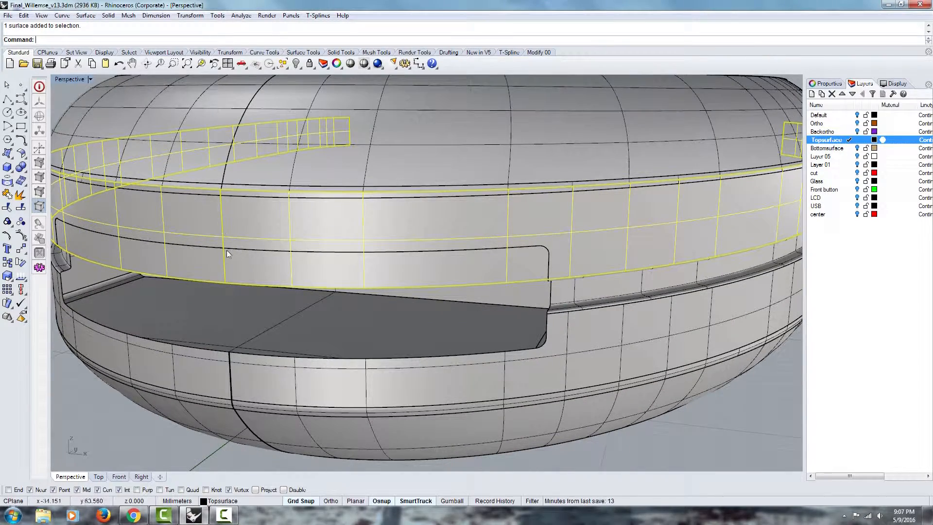
{"action": "scroll", "coordinate": [380, 219], "scroll_direction": "down", "scroll_amount": 5}
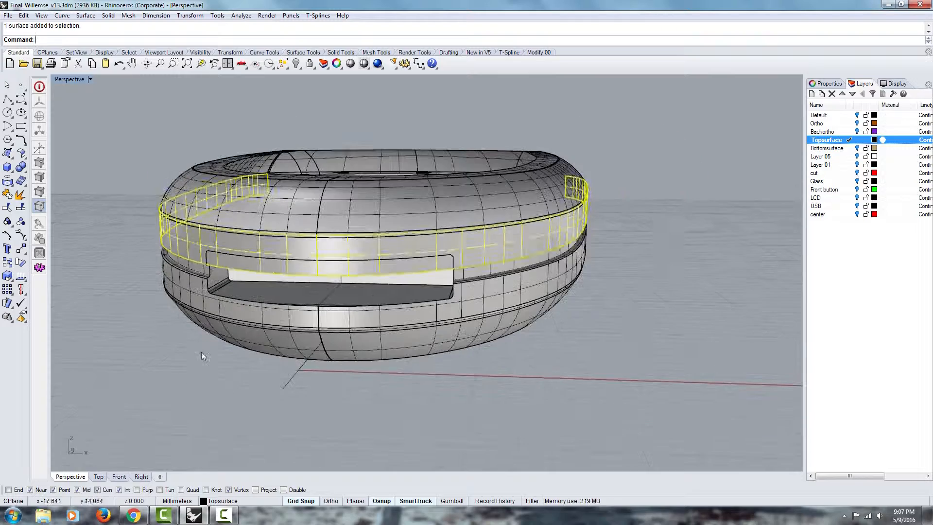
{"action": "left_click", "coordinate": [203, 356]}
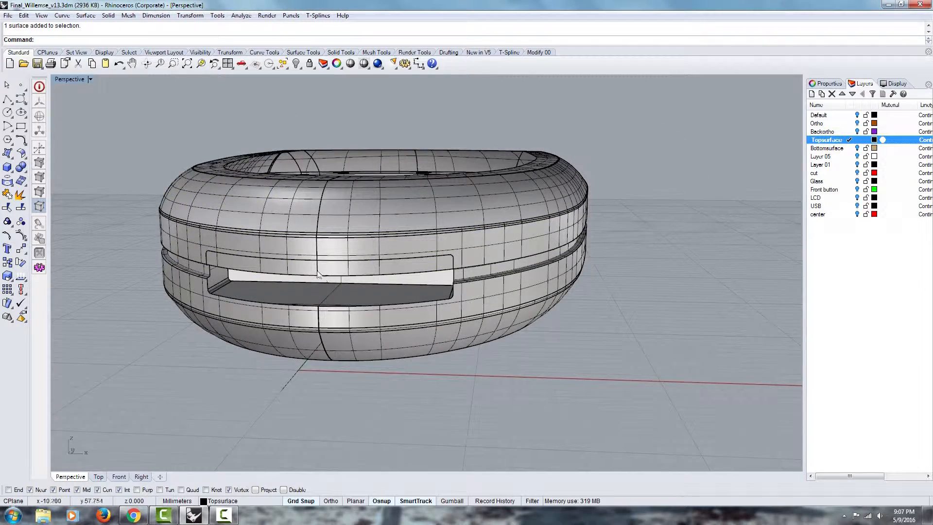
{"action": "scroll", "coordinate": [318, 275], "scroll_direction": "up", "scroll_amount": 2}
{"action": "scroll", "coordinate": [498, 261], "scroll_direction": "up", "scroll_amount": 3}
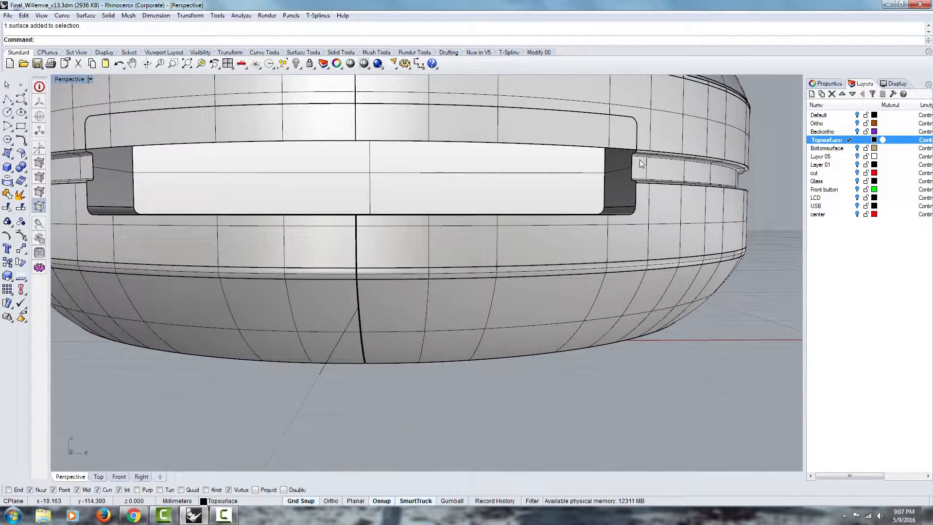
{"action": "scroll", "coordinate": [566, 199], "scroll_direction": "down", "scroll_amount": 3}
{"action": "right_click_drag", "start_coordinate": [566, 199], "coordinate": [363, 242]}
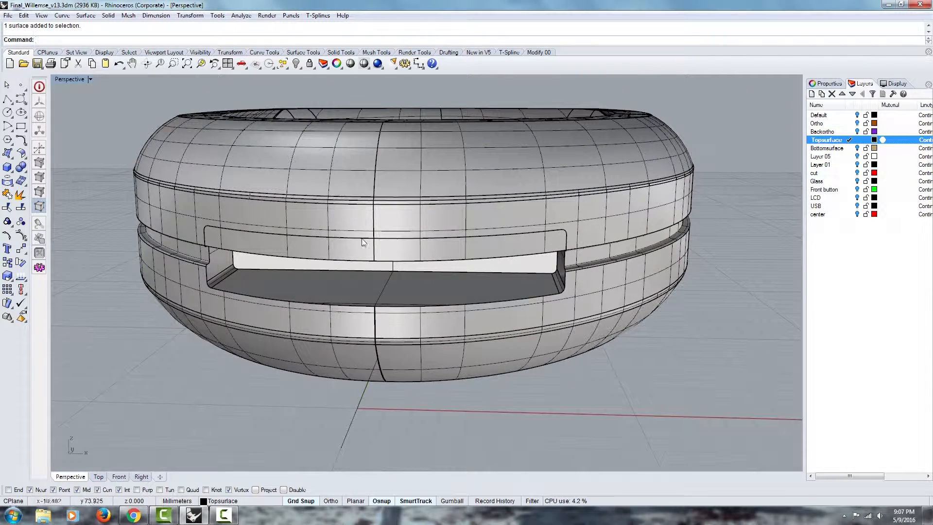
- Check how the slot's end wall and the upper band half meet around the opening
{"action": "left_click", "coordinate": [214, 260]}
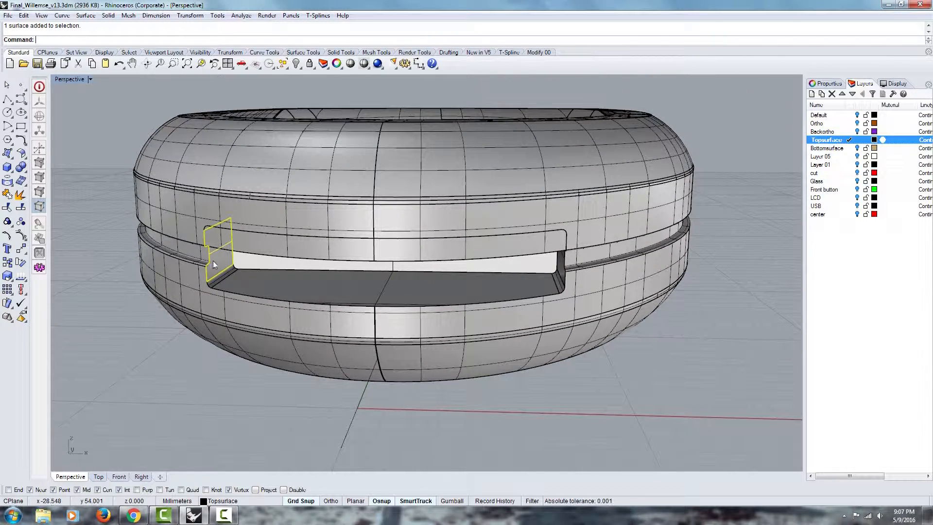
{"action": "right_click_drag", "start_coordinate": [217, 254], "coordinate": [271, 179]}
{"action": "scroll", "coordinate": [364, 204], "scroll_direction": "up", "scroll_amount": 4}
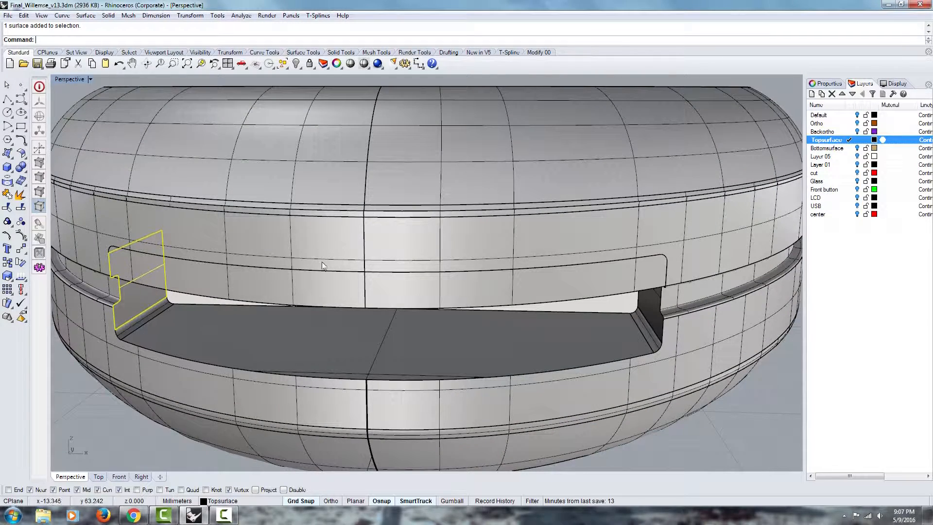
{"action": "left_click", "coordinate": [316, 266]}
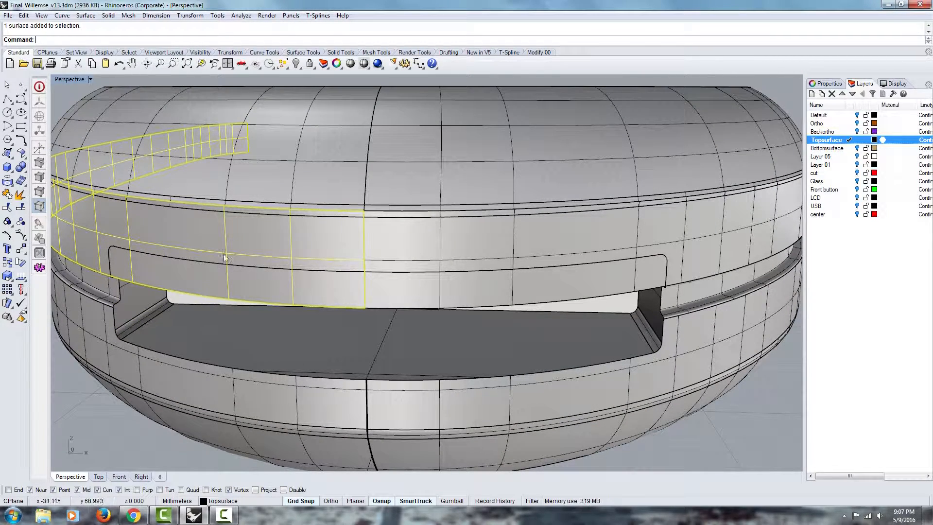
{"action": "right_click_drag", "start_coordinate": [345, 301], "coordinate": [297, 311]}
{"action": "left_click", "coordinate": [153, 201]}
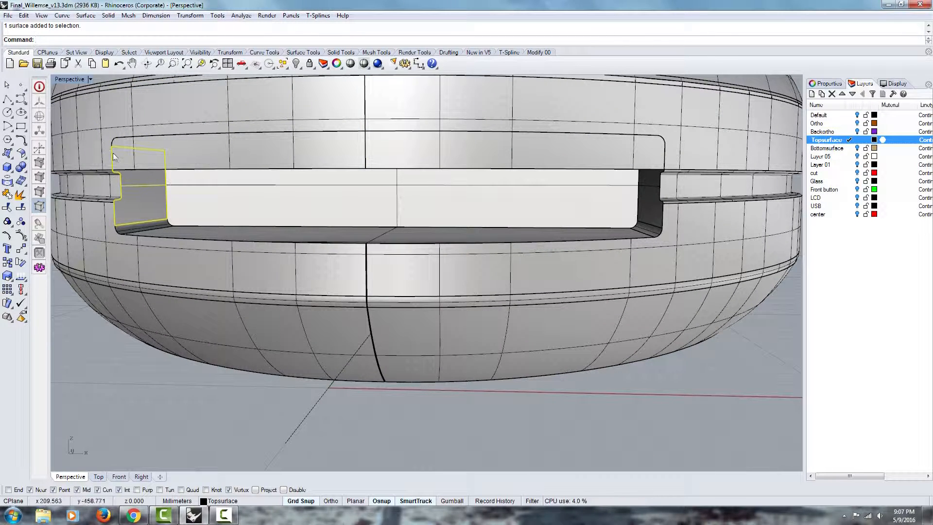
- Examine the centre seam between the rounded top shell and the upper band, checking which surfaces are separate there
{"action": "right_click_drag", "start_coordinate": [361, 135], "coordinate": [502, 335]}
{"action": "scroll", "coordinate": [486, 354], "scroll_direction": "up", "scroll_amount": 5}
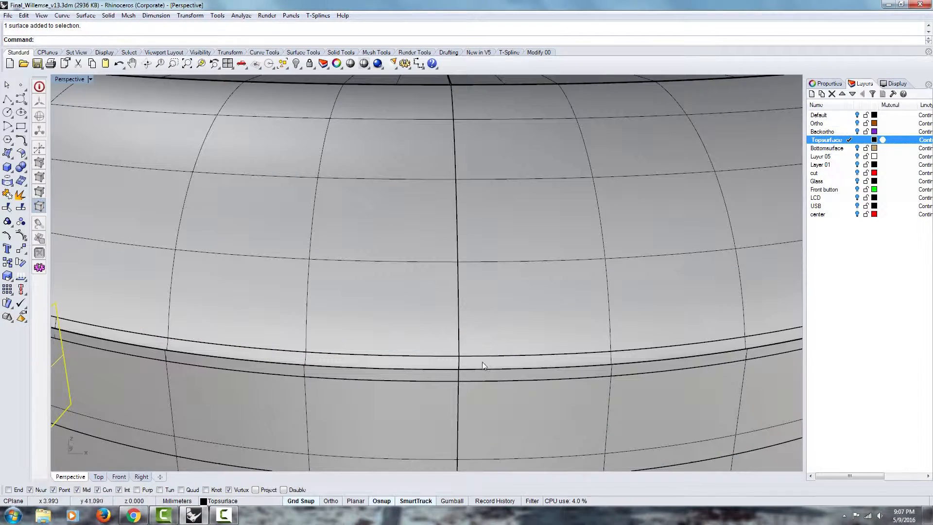
{"action": "left_click", "coordinate": [478, 358]}
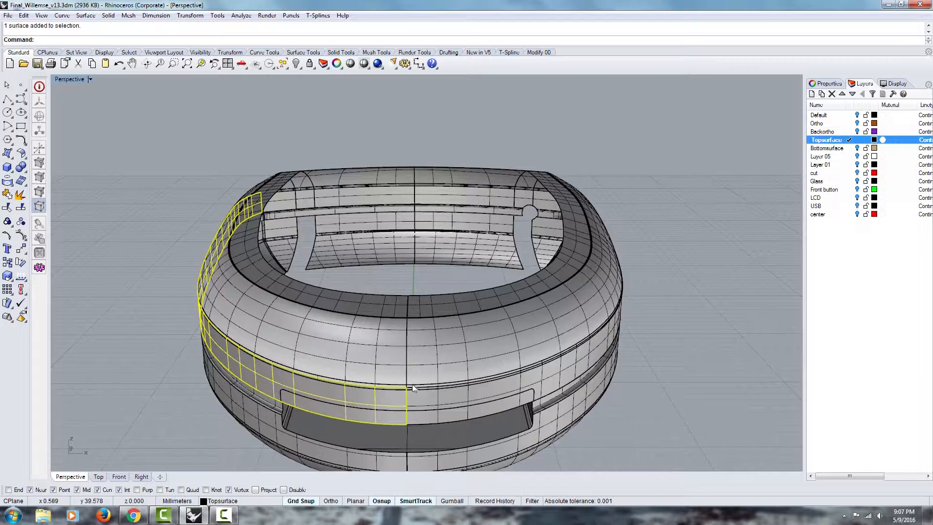
{"action": "scroll", "coordinate": [406, 392], "scroll_direction": "up", "scroll_amount": 5}
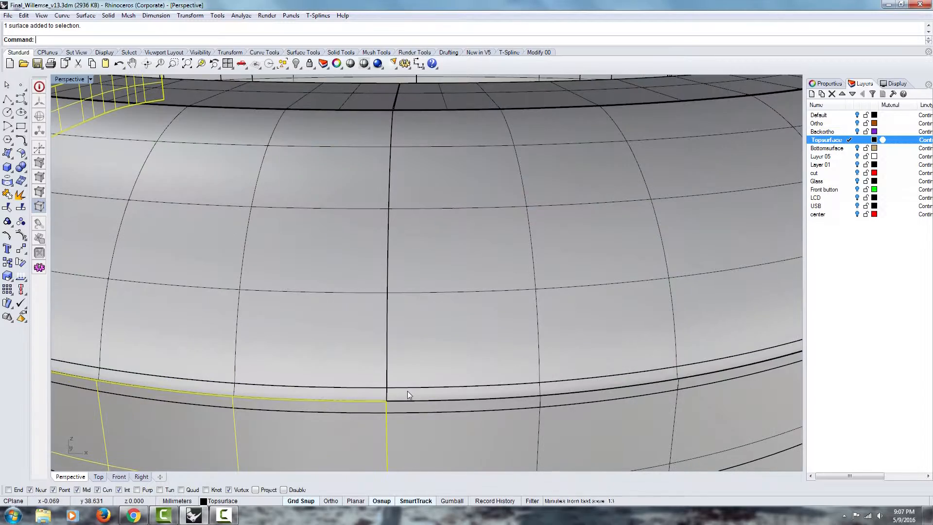
{"action": "left_click", "coordinate": [406, 392]}
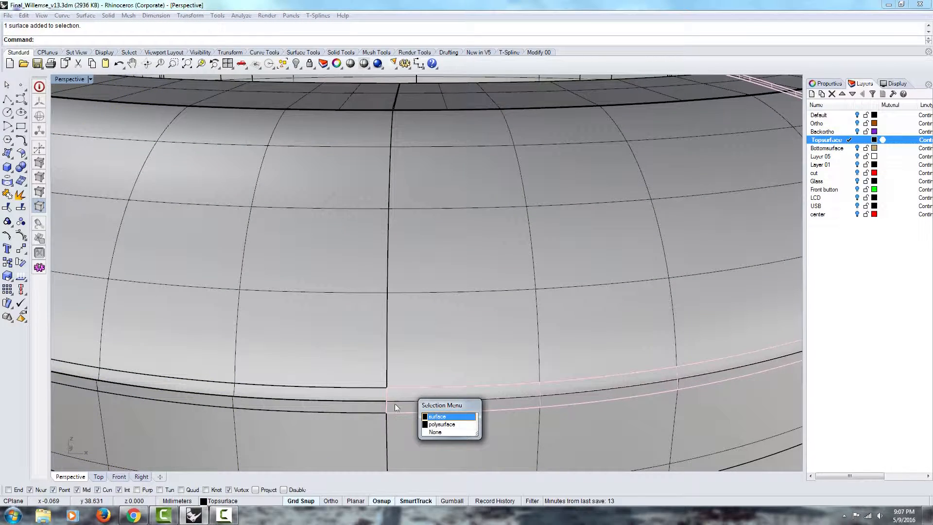
{"action": "scroll", "coordinate": [396, 340], "scroll_direction": "down", "scroll_amount": 2}
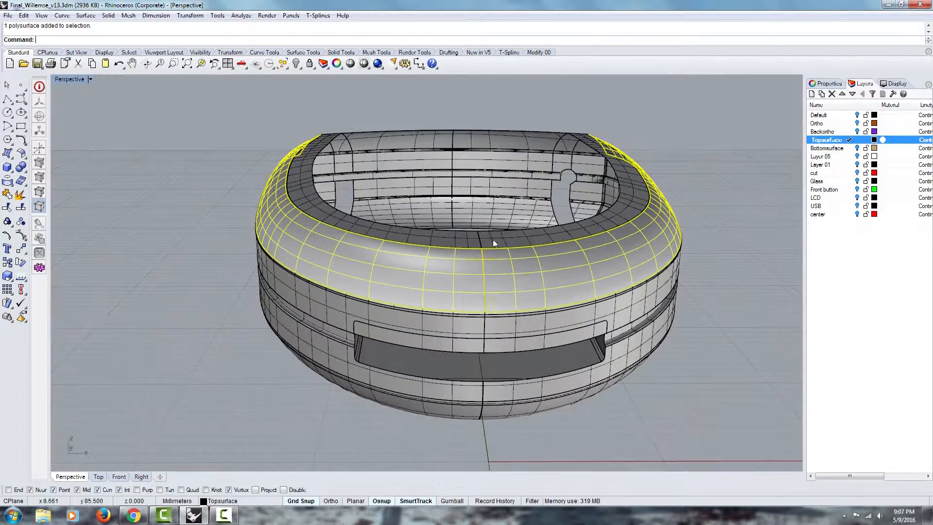
{"action": "left_click", "coordinate": [300, 400]}
{"action": "scroll", "coordinate": [369, 329], "scroll_direction": "up", "scroll_amount": 3}
{"action": "right_click_drag", "start_coordinate": [335, 357], "coordinate": [357, 281]}
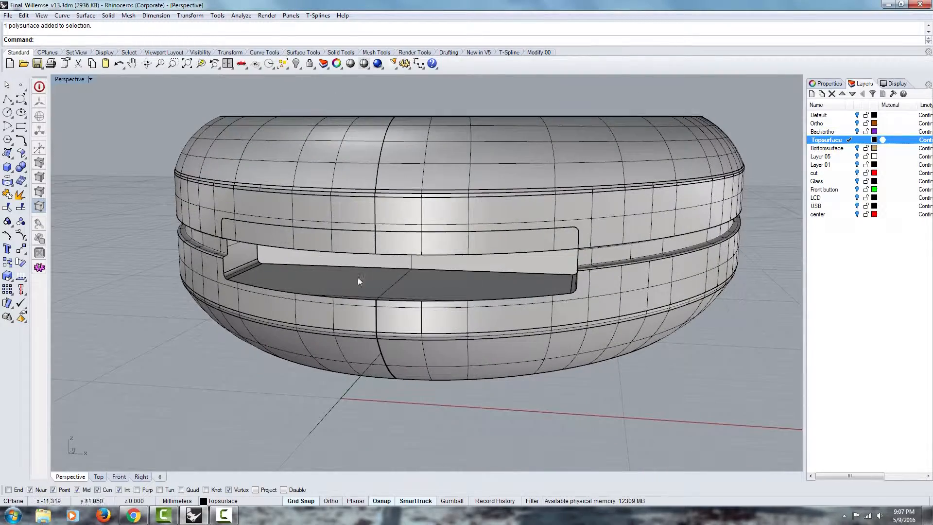
- Untrim the outer boundary of the slot's ceiling surface
{"action": "left_click", "coordinate": [246, 256], "text": "ctrl+shift"}
{"action": "right_click_drag", "start_coordinate": [256, 253], "coordinate": [124, 172]}
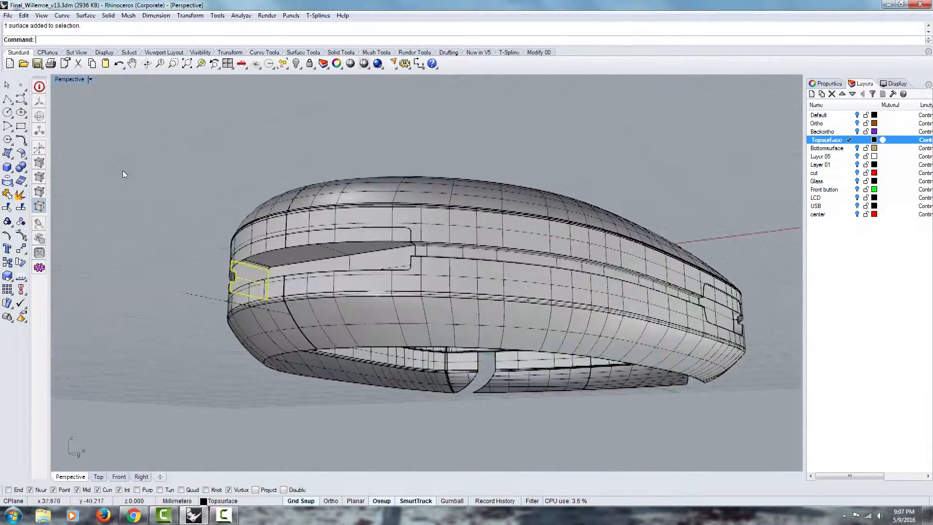
{"action": "left_click", "coordinate": [122, 171]}
{"action": "scroll", "coordinate": [252, 238], "scroll_direction": "up", "scroll_amount": 6}
{"action": "left_click", "coordinate": [348, 266], "text": "ctrl+shift"}
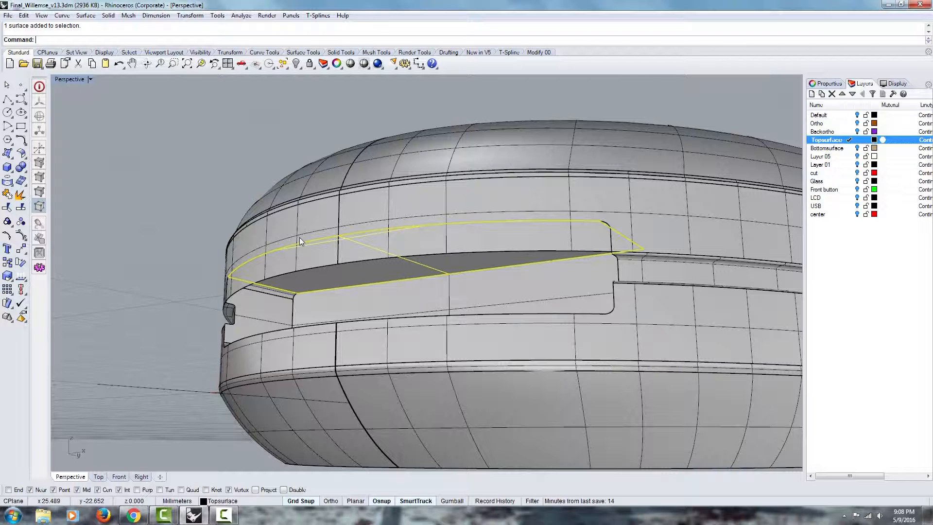
{"action": "type", "text": "untrim"}
{"action": "key", "text": "Return"}
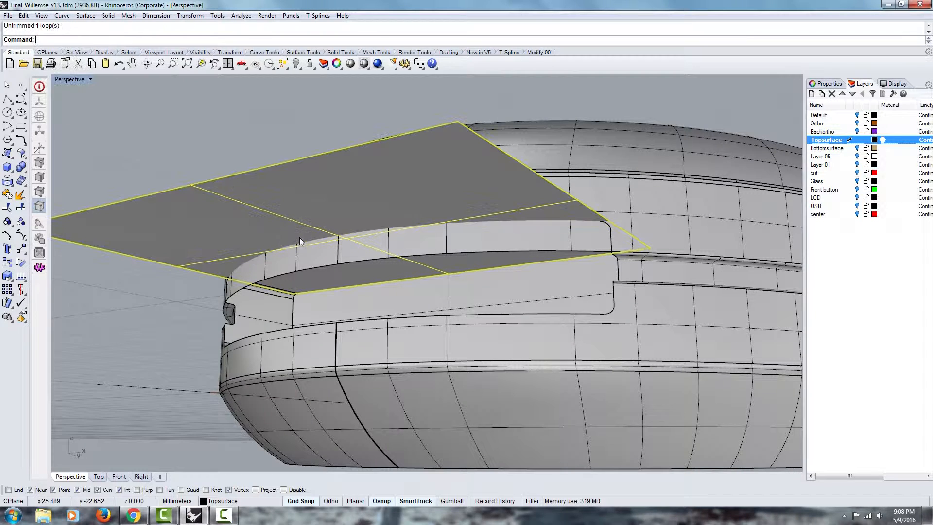
{"action": "left_click", "coordinate": [156, 157]}
{"action": "right_click_drag", "start_coordinate": [235, 249], "coordinate": [263, 253]}
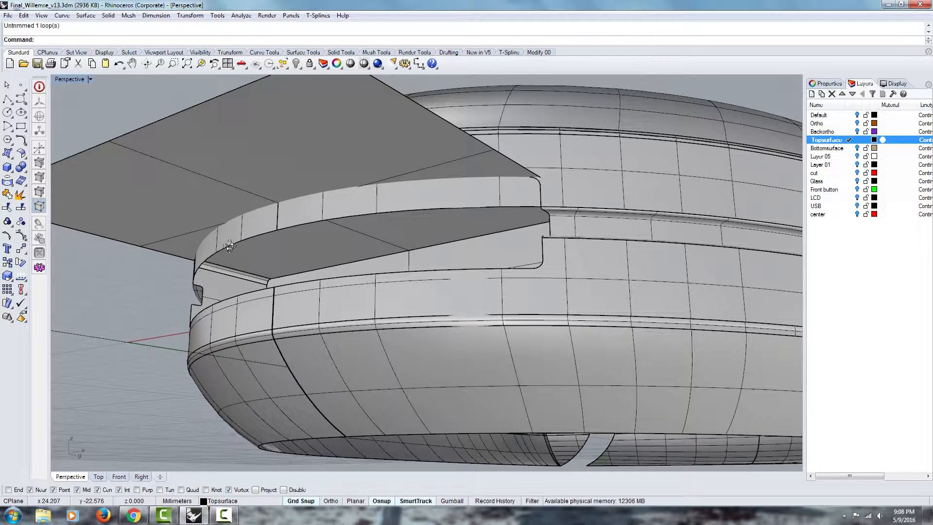
{"action": "left_click", "coordinate": [288, 253]}
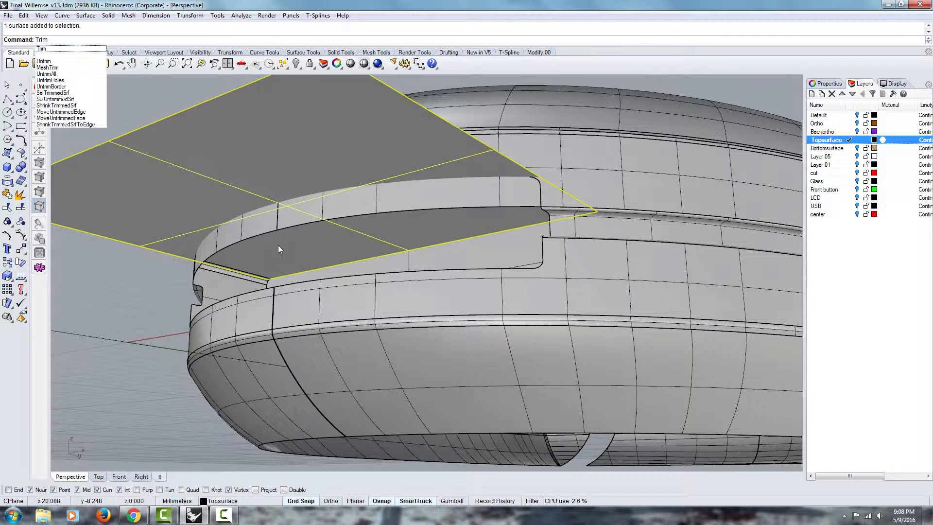
{"action": "key", "text": "Escape"}
{"action": "key", "text": "Escape"}
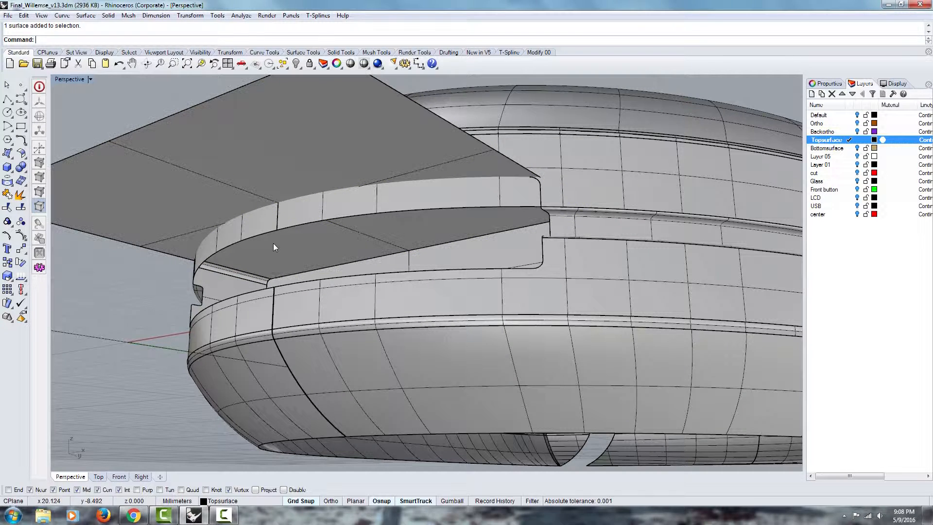
- Start a trim with the upper band halves and the slot's back wall, rounded corners, end walls and ceiling surface as cutting objects
{"action": "left_click", "coordinate": [256, 229]}
{"action": "left_click", "coordinate": [340, 216], "text": "shift"}
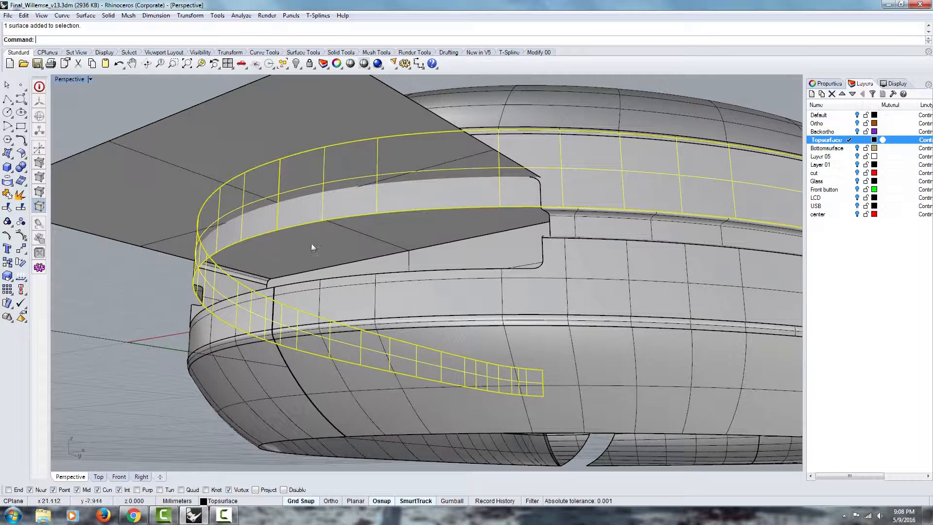
{"action": "left_click", "coordinate": [256, 284]}
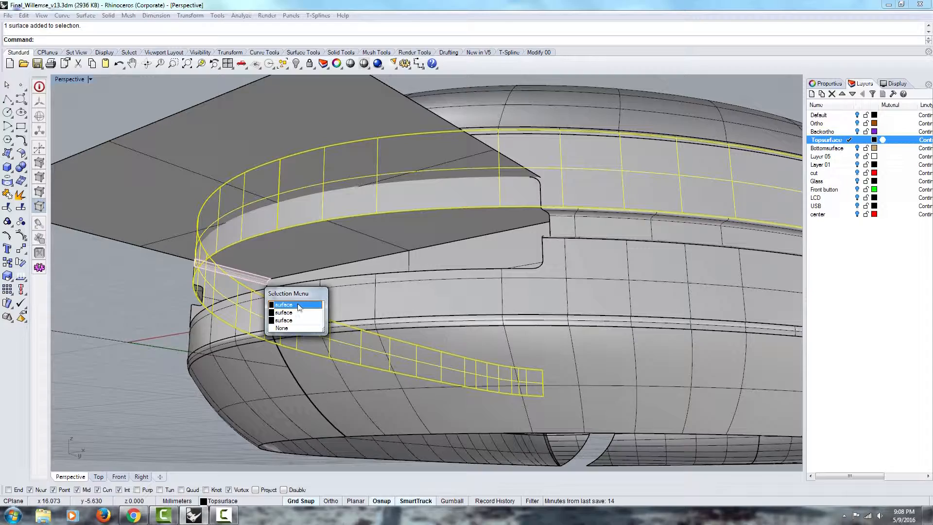
{"action": "left_click", "coordinate": [297, 306]}
{"action": "right_click_drag", "start_coordinate": [526, 249], "coordinate": [605, 245]}
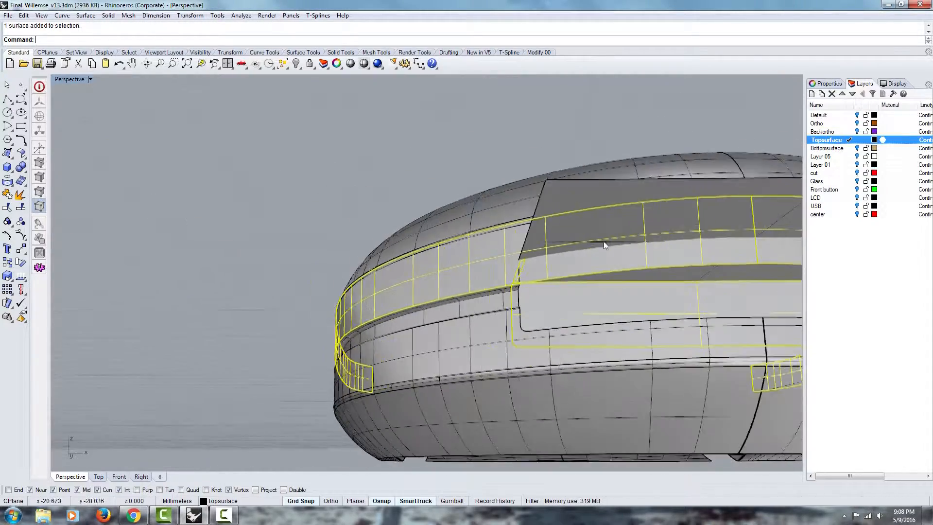
{"action": "scroll", "coordinate": [605, 246], "scroll_direction": "down", "scroll_amount": 5}
{"action": "right_click_drag", "start_coordinate": [676, 259], "coordinate": [630, 266]}
{"action": "scroll", "coordinate": [630, 267], "scroll_direction": "up", "scroll_amount": 6}
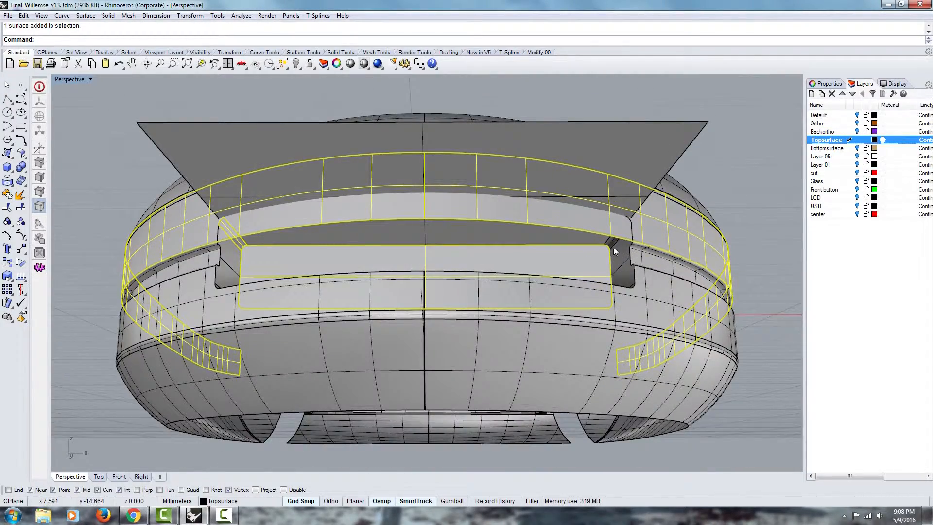
{"action": "scroll", "coordinate": [614, 250], "scroll_direction": "up", "scroll_amount": 4}
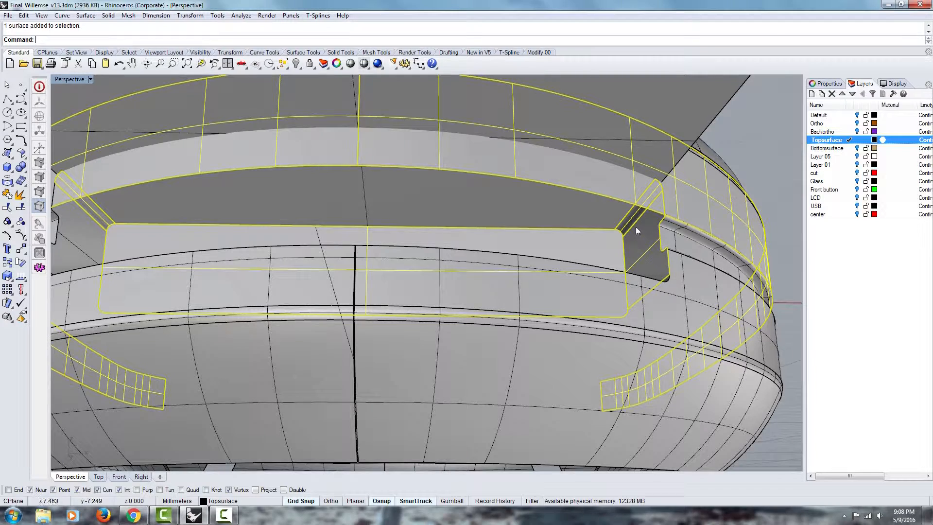
{"action": "scroll", "coordinate": [637, 229], "scroll_direction": "down", "scroll_amount": 6}
{"action": "scroll", "coordinate": [335, 253], "scroll_direction": "up", "scroll_amount": 4}
{"action": "right_click_drag", "start_coordinate": [334, 253], "coordinate": [248, 255]}
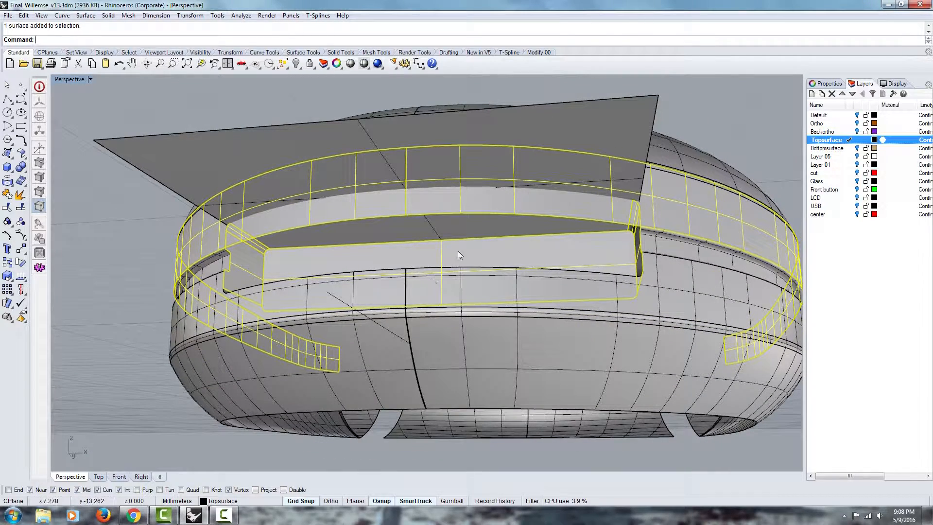
{"action": "left_click", "coordinate": [396, 226], "text": "shift"}
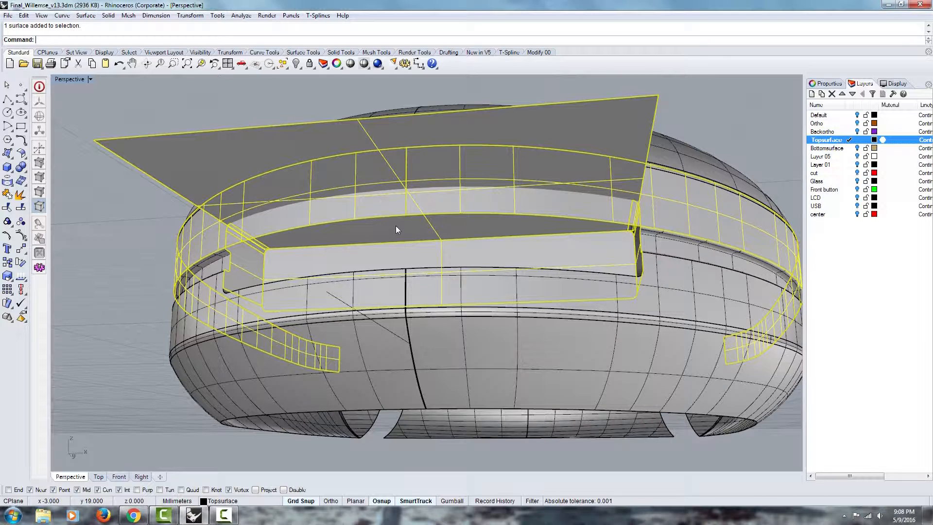
{"action": "type", "text": "trim"}
{"action": "key", "text": "Return"}
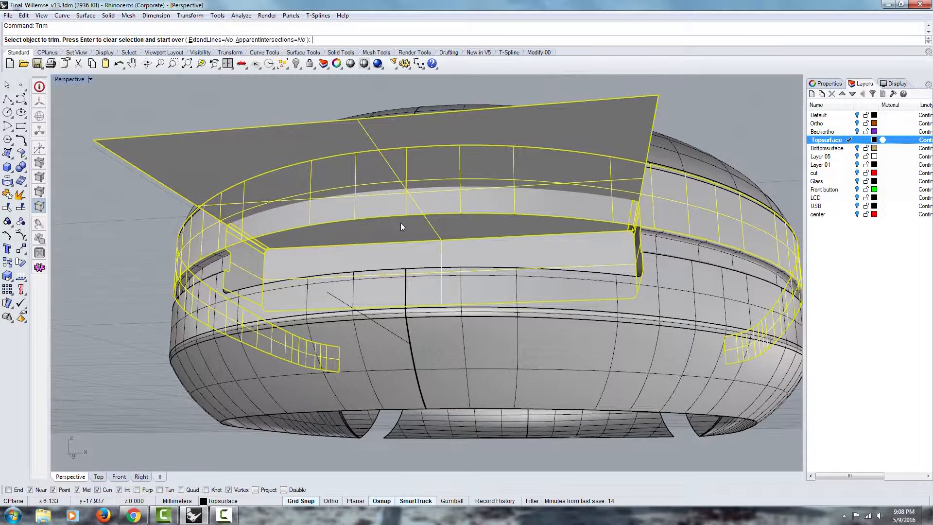
- Trim away the parts of both upper band halves that cover the slot opening below its ceiling
{"action": "right_click_drag", "start_coordinate": [401, 222], "coordinate": [396, 238]}
{"action": "right_click_drag", "start_coordinate": [381, 338], "coordinate": [366, 282]}
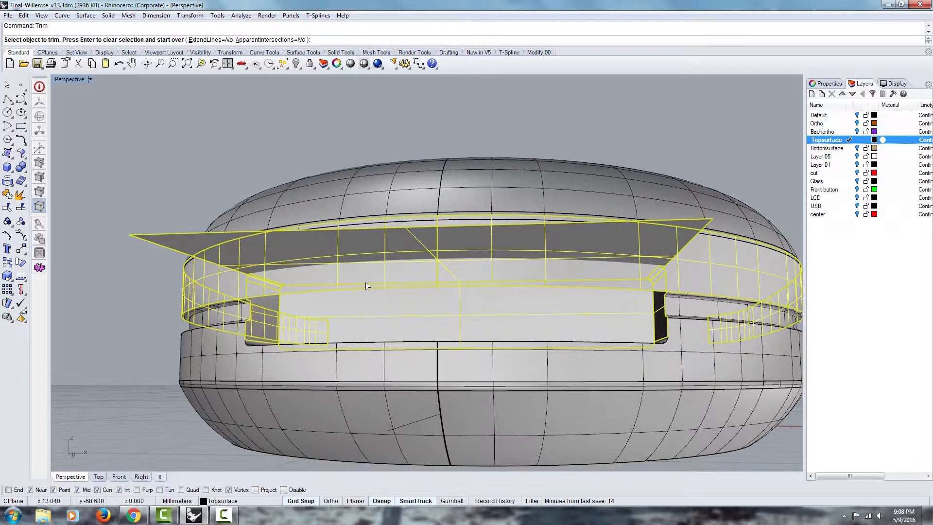
{"action": "left_click", "coordinate": [360, 286]}
{"action": "right_click_drag", "start_coordinate": [573, 275], "coordinate": [421, 334]}
{"action": "right_click_drag", "start_coordinate": [354, 331], "coordinate": [351, 313]}
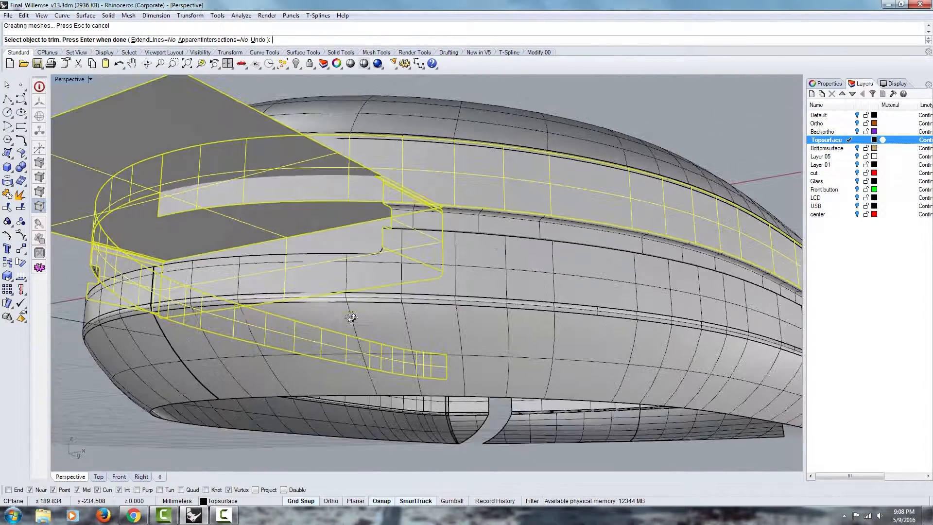
{"action": "left_click", "coordinate": [161, 215]}
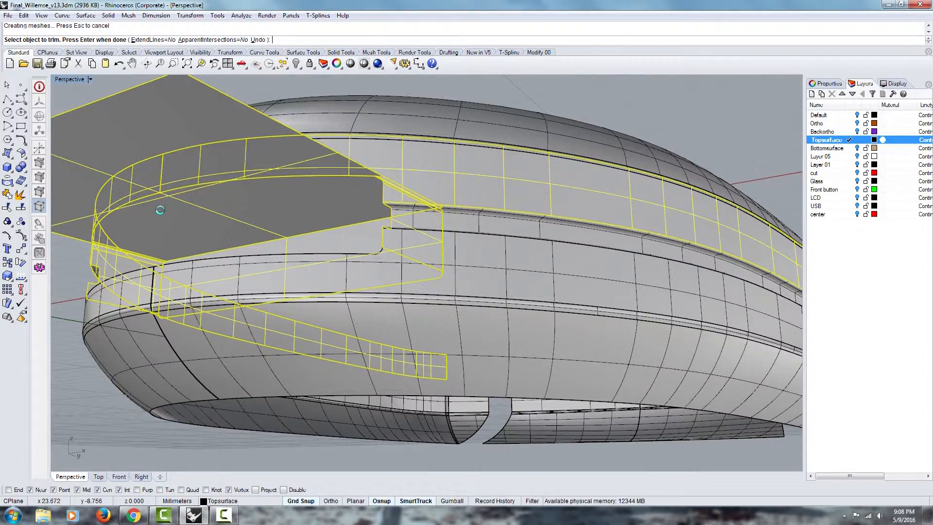
- Trim off the portion of the slot's ceiling surface that extends outside the upper band and end the trim
{"action": "scroll", "coordinate": [160, 214], "scroll_direction": "down", "scroll_amount": 3}
{"action": "right_click_drag", "start_coordinate": [160, 215], "coordinate": [141, 209]}
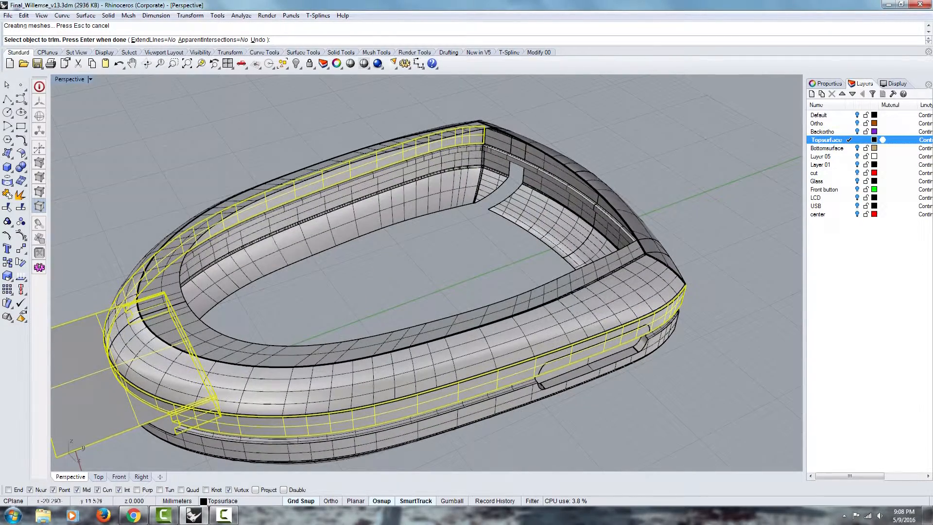
{"action": "left_click", "coordinate": [81, 334]}
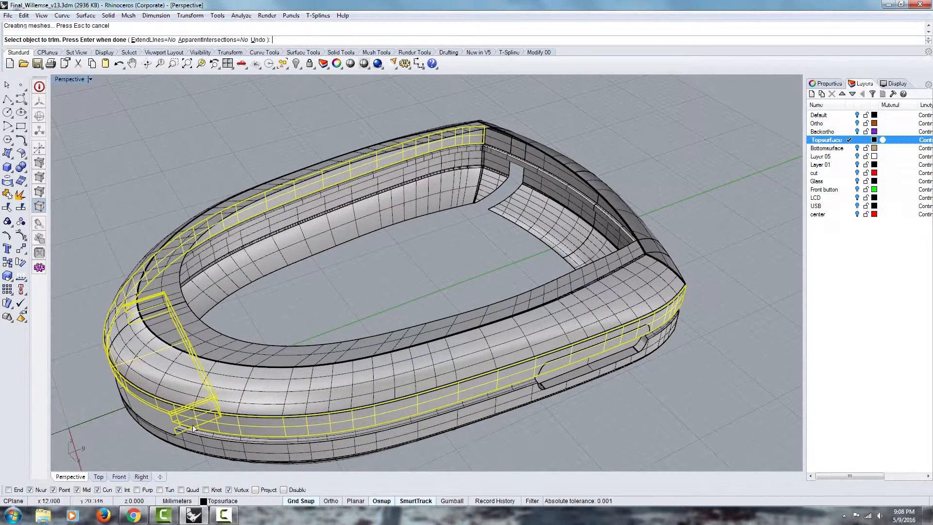
{"action": "right_click_drag", "start_coordinate": [194, 427], "coordinate": [243, 178]}
{"action": "right_click_drag", "start_coordinate": [192, 102], "coordinate": [309, 216]}
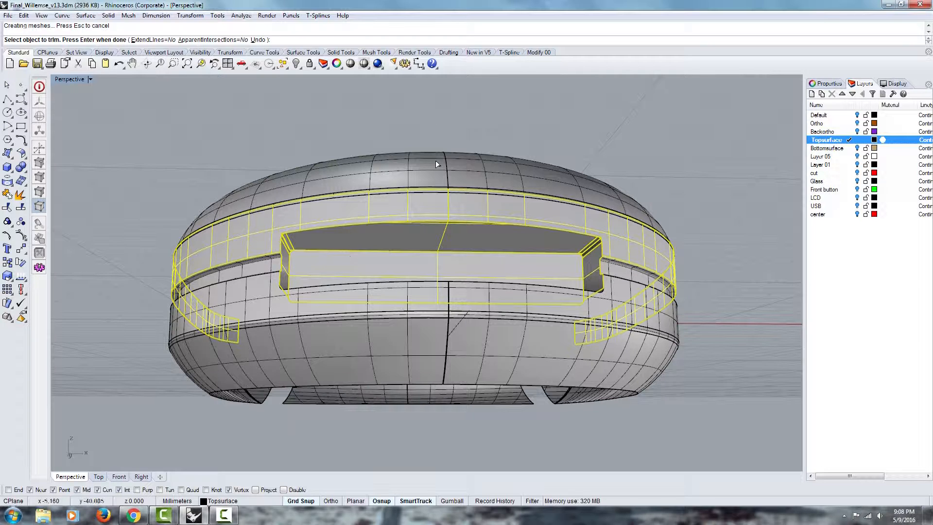
{"action": "right_click", "coordinate": [465, 112]}
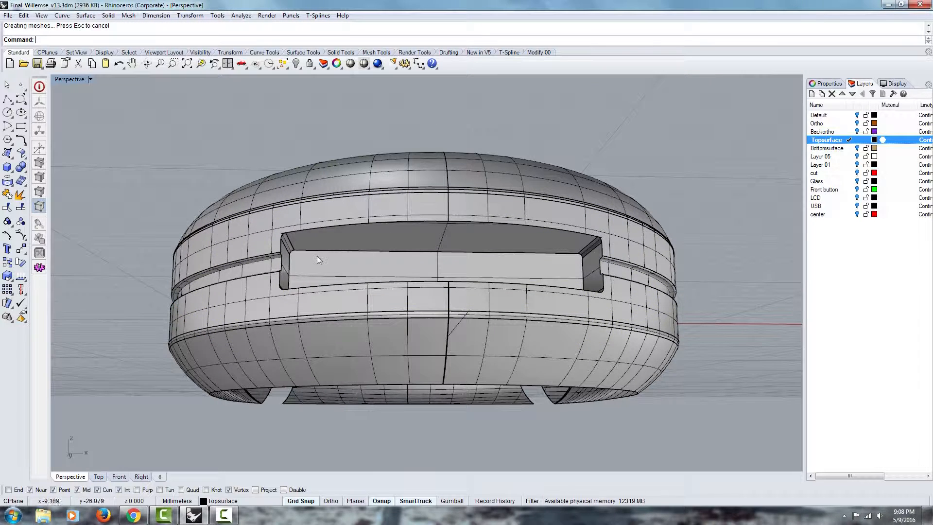
- Select the slot's ceiling, rounded corner surfaces, end walls and back wall together
{"action": "left_click", "coordinate": [320, 237]}
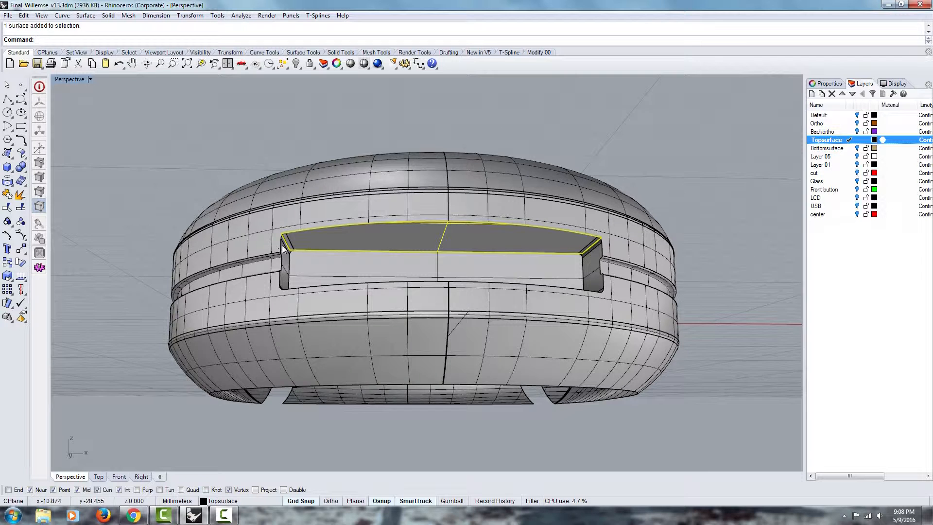
{"action": "scroll", "coordinate": [282, 245], "scroll_direction": "up", "scroll_amount": 3}
{"action": "left_click", "coordinate": [295, 262], "text": "shift"}
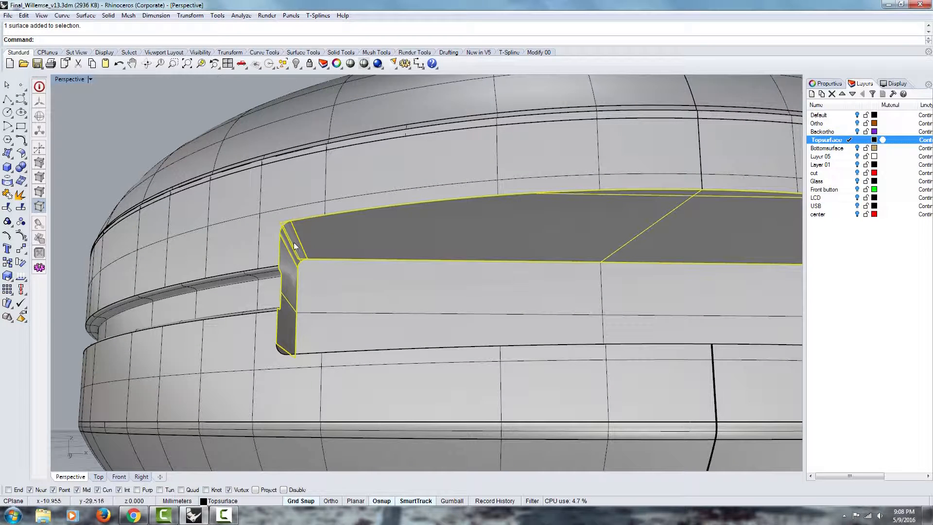
{"action": "scroll", "coordinate": [284, 225], "scroll_direction": "up", "scroll_amount": 2}
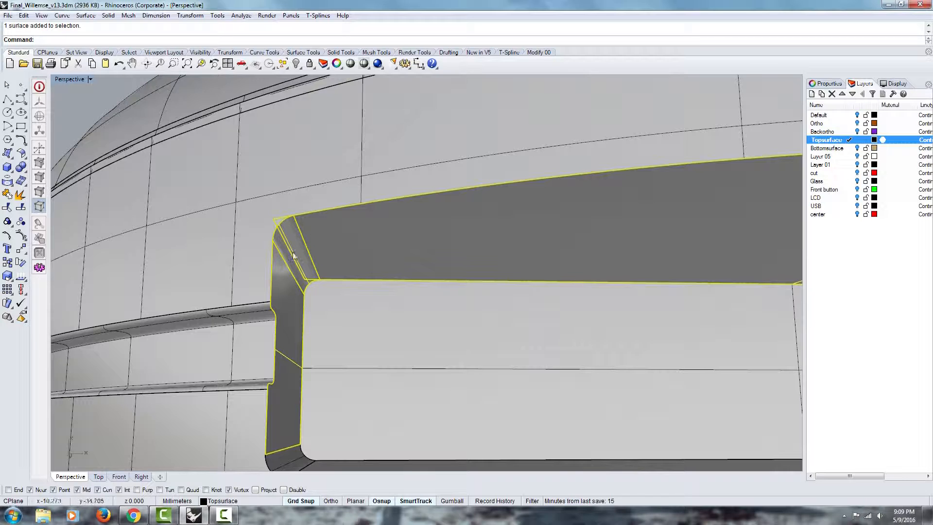
{"action": "scroll", "coordinate": [293, 255], "scroll_direction": "down", "scroll_amount": 10}
{"action": "left_click", "coordinate": [389, 292], "text": "shift"}
{"action": "scroll", "coordinate": [477, 292], "scroll_direction": "up", "scroll_amount": 3}
{"action": "right_click_drag", "start_coordinate": [477, 292], "coordinate": [526, 286]}
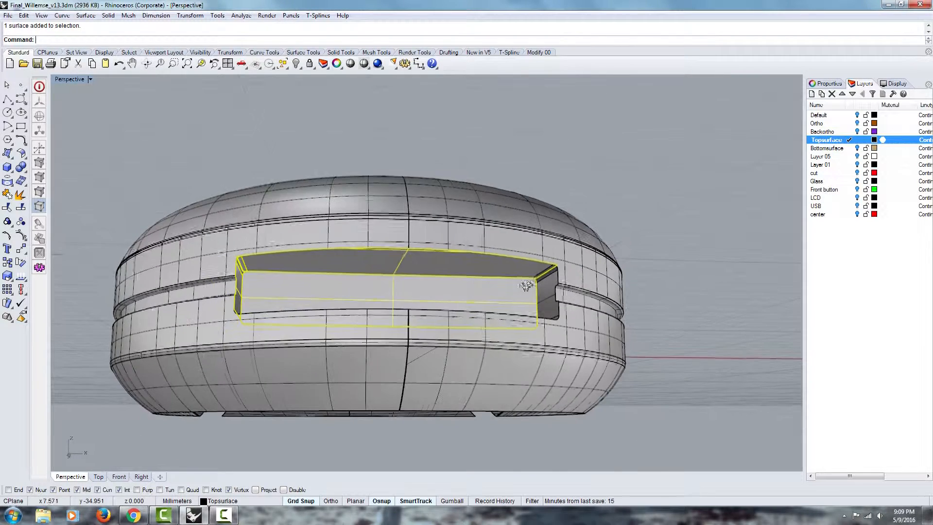
{"action": "scroll", "coordinate": [556, 277], "scroll_direction": "up", "scroll_amount": 5}
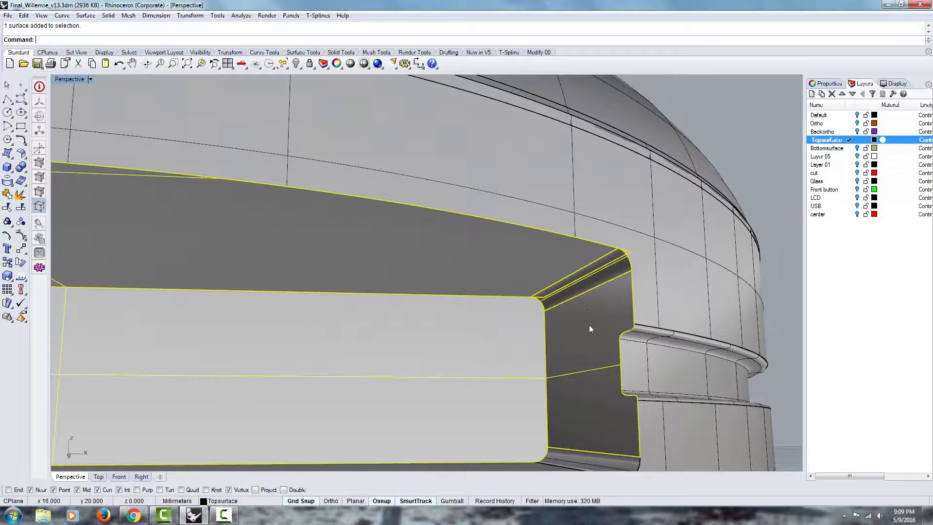
{"action": "scroll", "coordinate": [536, 351], "scroll_direction": "down", "scroll_amount": 10}
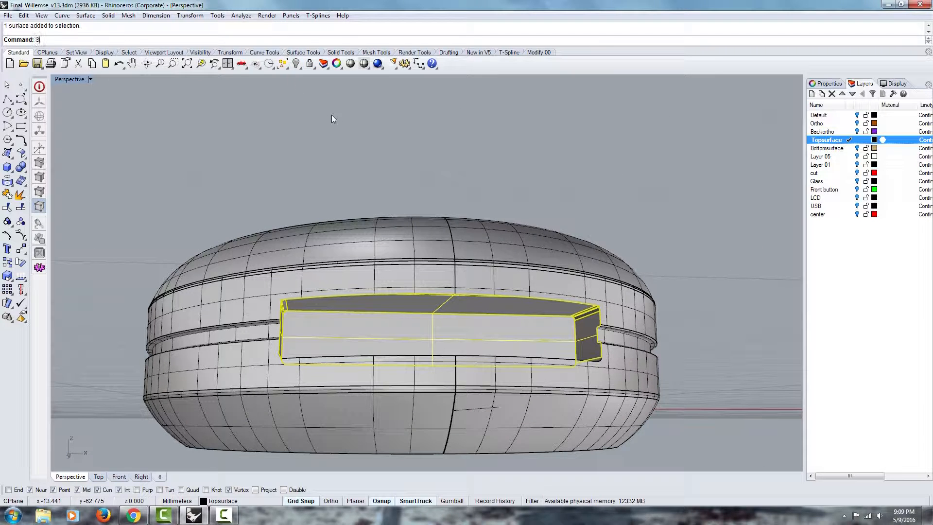
- Show the hidden objects and isolate the selected slot surfaces by hiding everything else
{"action": "type", "text": "how"}
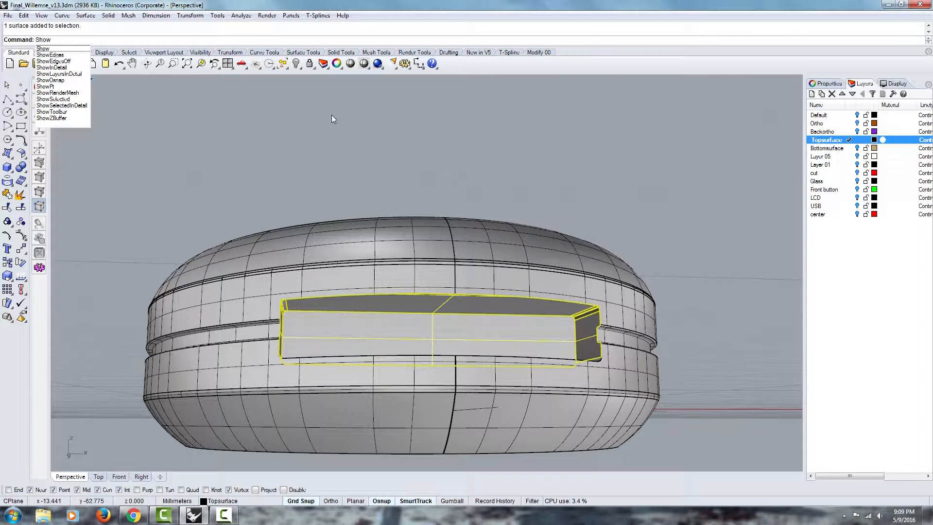
{"action": "key", "text": "Return"}
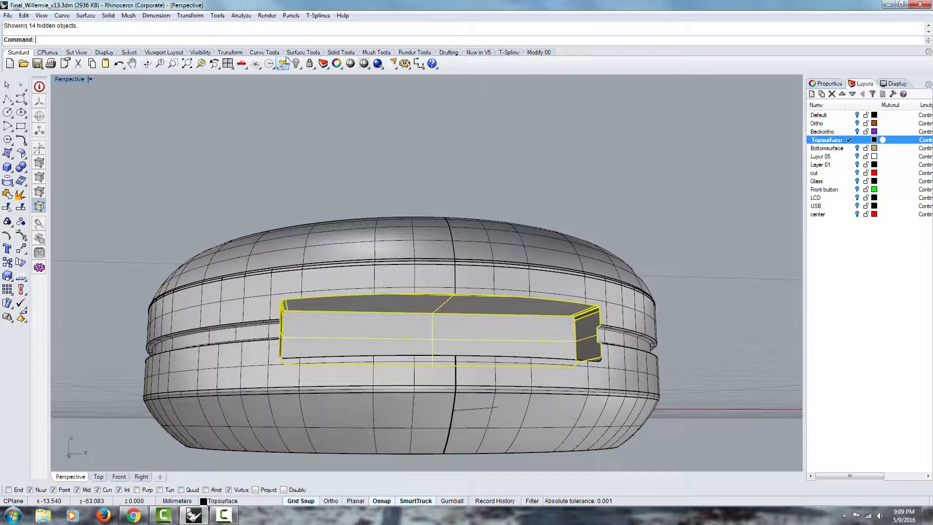
{"action": "left_click", "coordinate": [300, 63]}
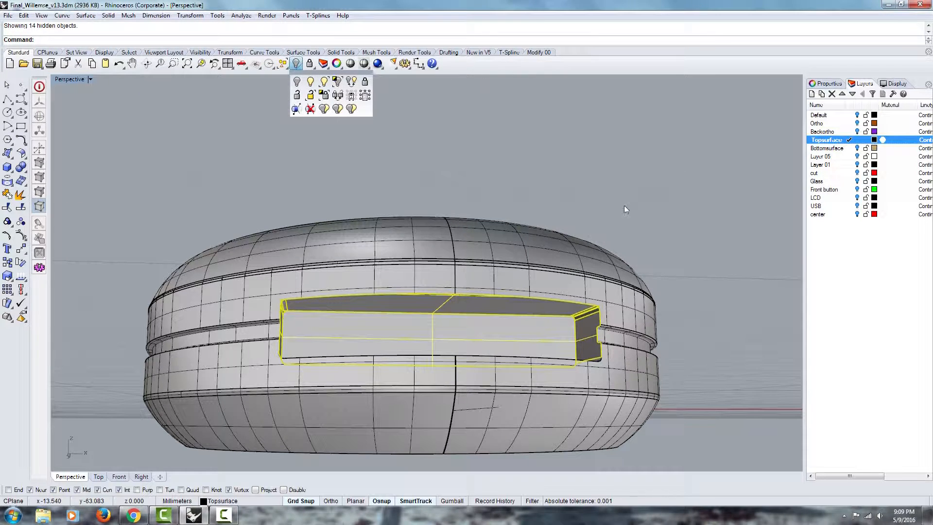
{"action": "right_click_drag", "start_coordinate": [624, 209], "coordinate": [478, 176]}
{"action": "right_click_drag", "start_coordinate": [381, 274], "coordinate": [320, 88]}
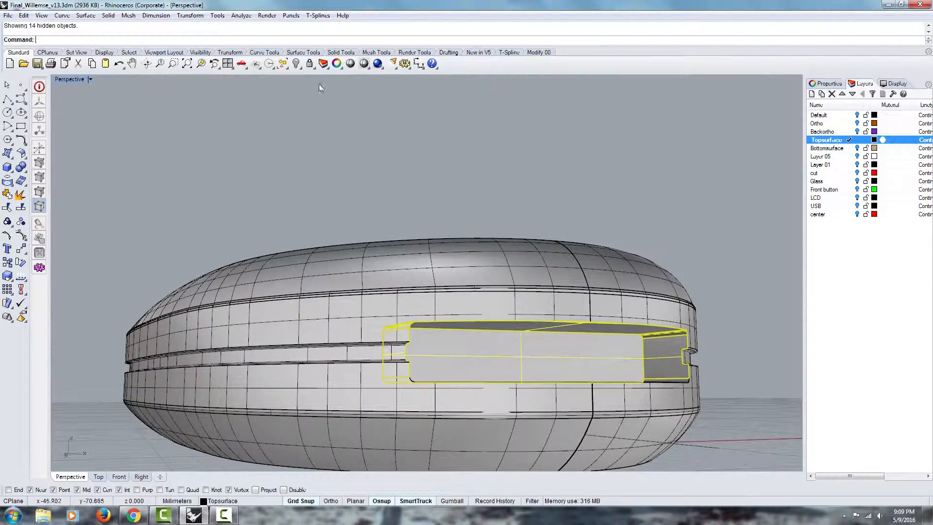
{"action": "left_click", "coordinate": [295, 66]}
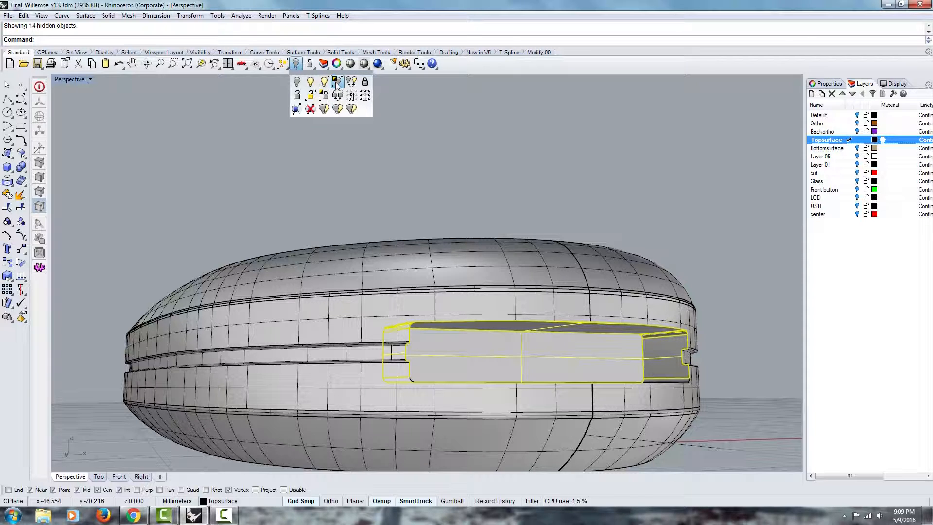
{"action": "left_click", "coordinate": [337, 82]}
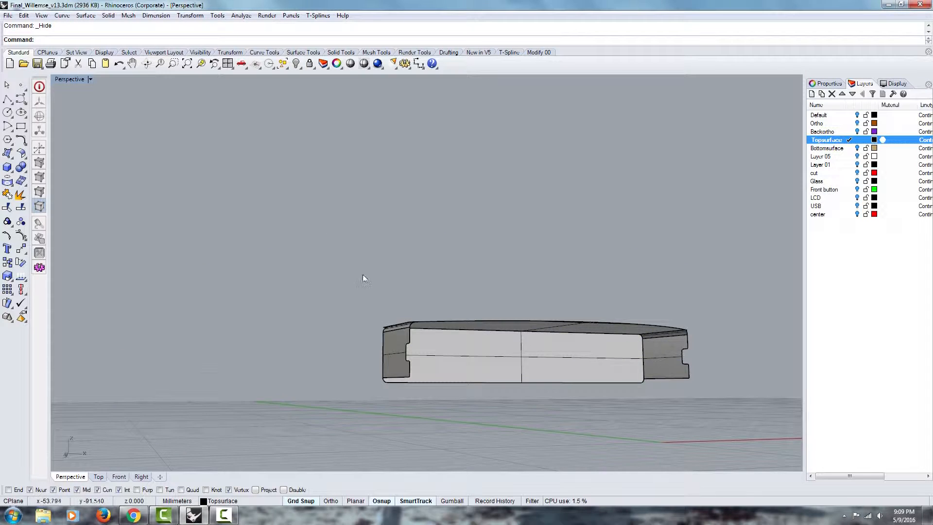
- Trim the ceiling's excess strip beyond the rounded corner at one end, using all the isolated slot surfaces as cutters
{"action": "right_click_drag", "start_coordinate": [362, 275], "coordinate": [633, 328]}
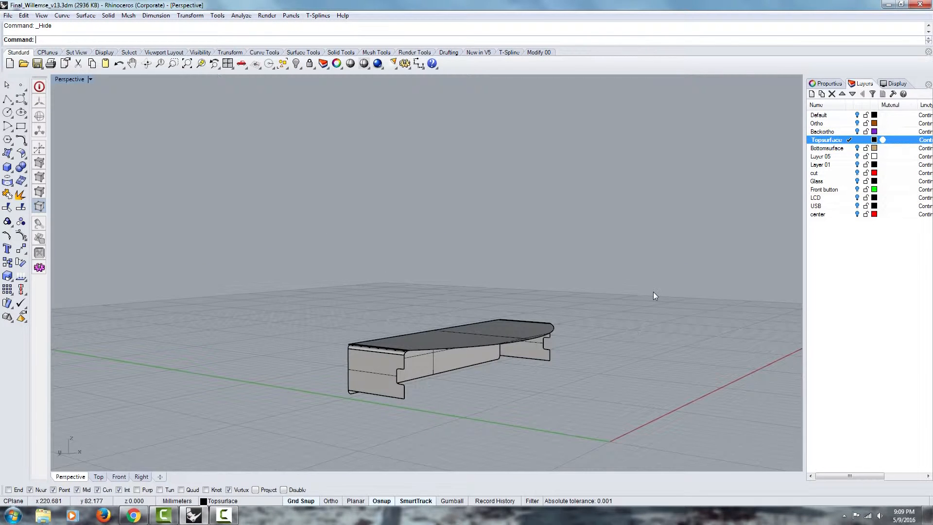
{"action": "key", "text": "ctrl+a"}
{"action": "left_click", "coordinate": [622, 313]}
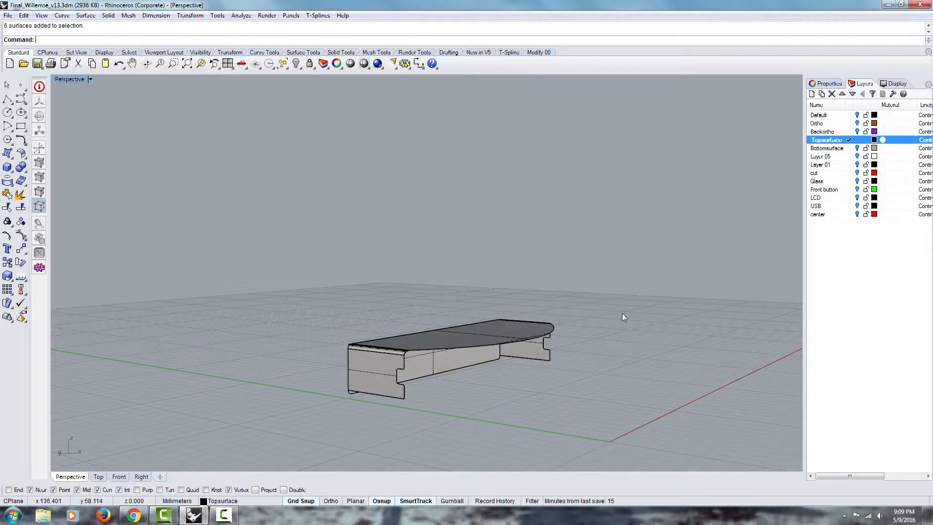
{"action": "left_click_drag", "start_coordinate": [205, 473], "coordinate": [204, 475]}
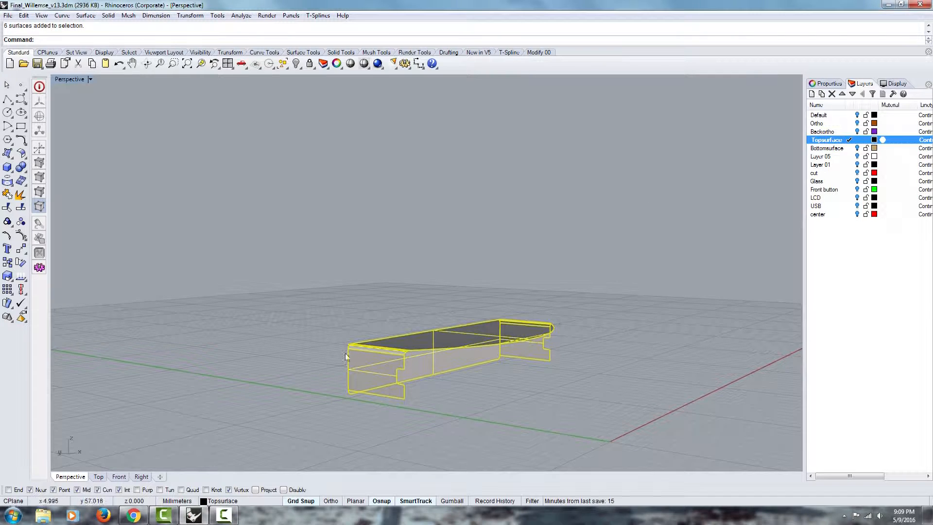
{"action": "right_click_drag", "start_coordinate": [346, 351], "coordinate": [502, 329]}
{"action": "right_click_drag", "start_coordinate": [350, 311], "coordinate": [483, 326]}
{"action": "scroll", "coordinate": [485, 329], "scroll_direction": "up", "scroll_amount": 5}
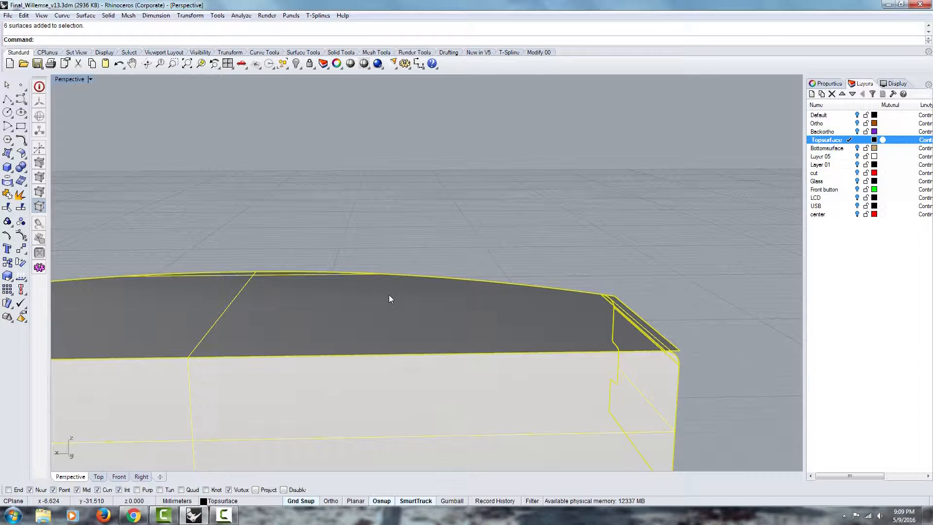
{"action": "key", "text": "Return"}
{"action": "scroll", "coordinate": [662, 342], "scroll_direction": "up", "scroll_amount": 3}
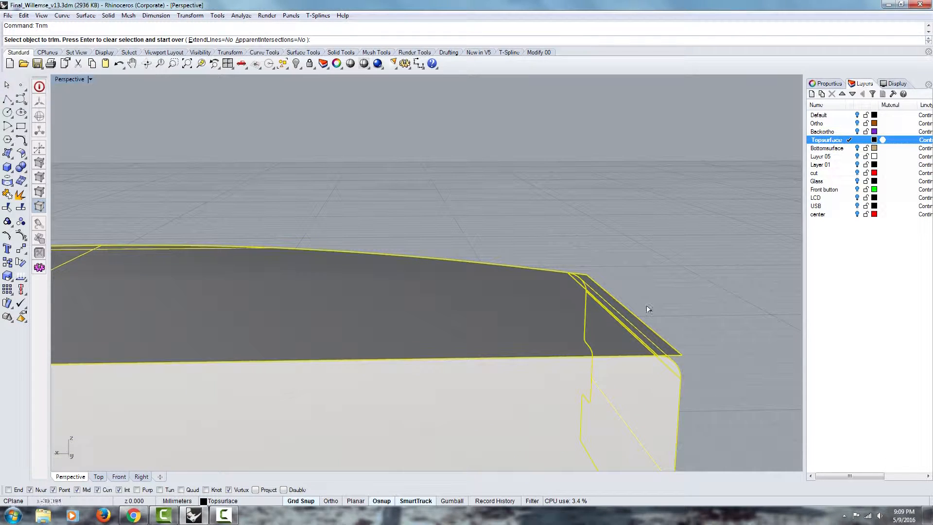
{"action": "left_click", "coordinate": [665, 346]}
- Trim the ceiling's excess strip beyond the rounded corner at the opposite end of the slot and end the trim
{"action": "right_click_drag", "start_coordinate": [649, 328], "coordinate": [612, 389]}
{"action": "scroll", "coordinate": [638, 327], "scroll_direction": "down", "scroll_amount": 10}
{"action": "scroll", "coordinate": [437, 262], "scroll_direction": "up", "scroll_amount": 6}
{"action": "scroll", "coordinate": [430, 175], "scroll_direction": "up", "scroll_amount": 5}
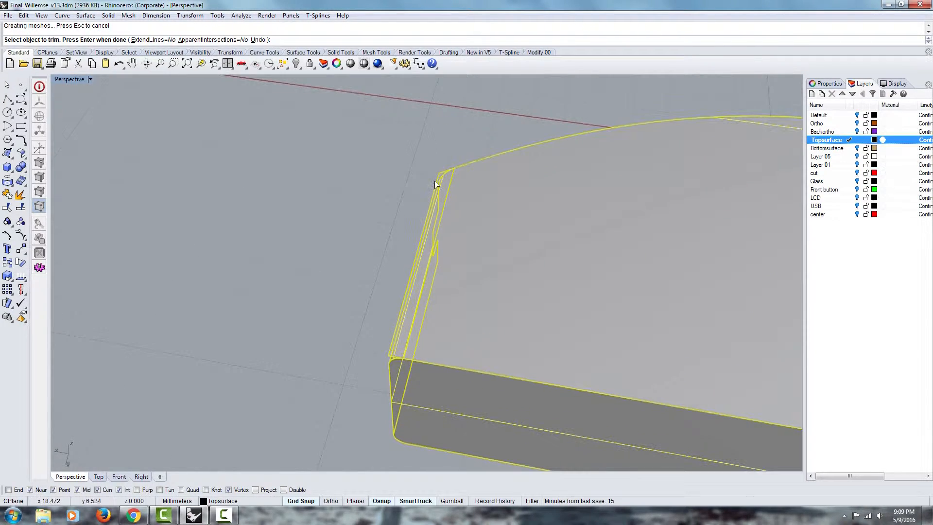
{"action": "right_click_drag", "start_coordinate": [383, 254], "coordinate": [464, 242]}
{"action": "scroll", "coordinate": [464, 242], "scroll_direction": "down", "scroll_amount": 2}
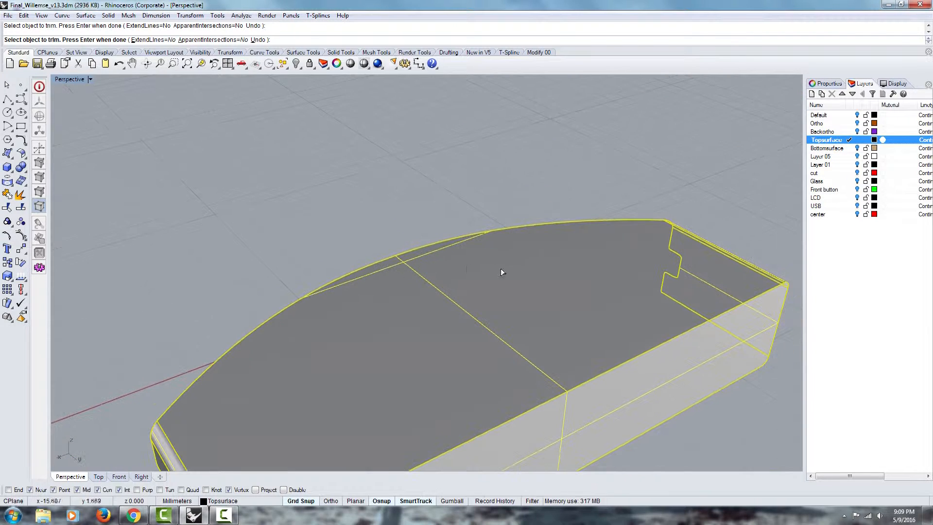
{"action": "key", "text": "Escape"}
{"action": "key", "text": "Escape"}
- Check the trimmed slot ceiling by selecting it, and show all the hidden objects again
{"action": "left_click", "coordinate": [429, 311]}
{"action": "right_click_drag", "start_coordinate": [254, 422], "coordinate": [569, 285]}
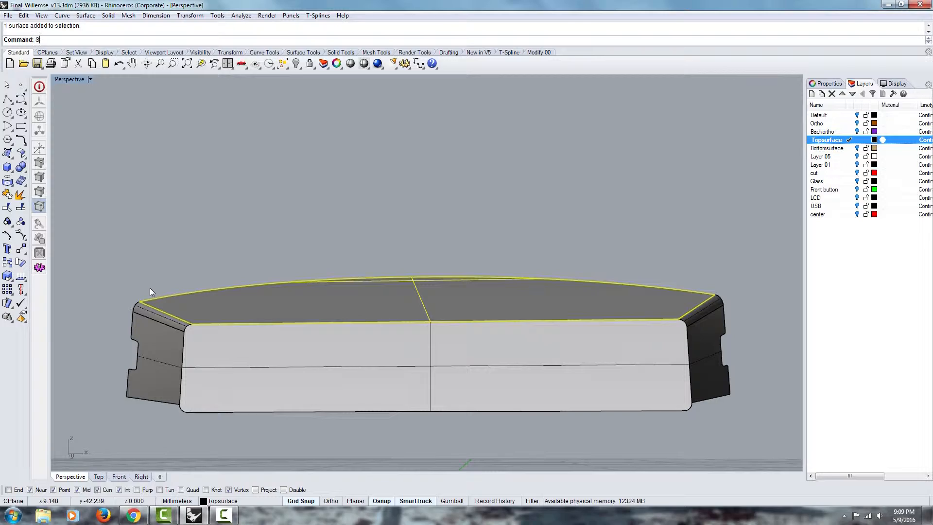
{"action": "type", "text": "Show"}
{"action": "key", "text": "Return"}
- Examine the upper side band surfaces from the slot opening along the device's side to the far corner
{"action": "left_click", "coordinate": [275, 266]}
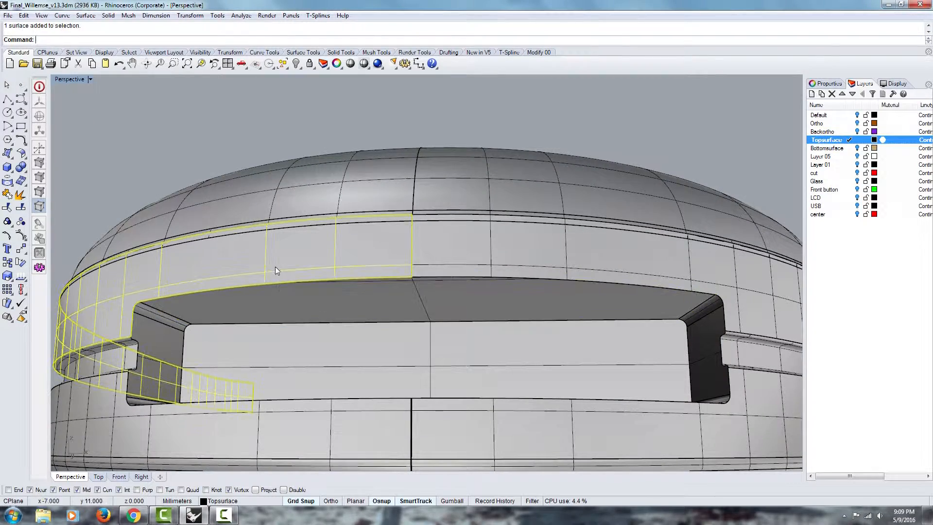
{"action": "left_click", "coordinate": [439, 257]}
{"action": "right_click_drag", "start_coordinate": [439, 260], "coordinate": [421, 194]}
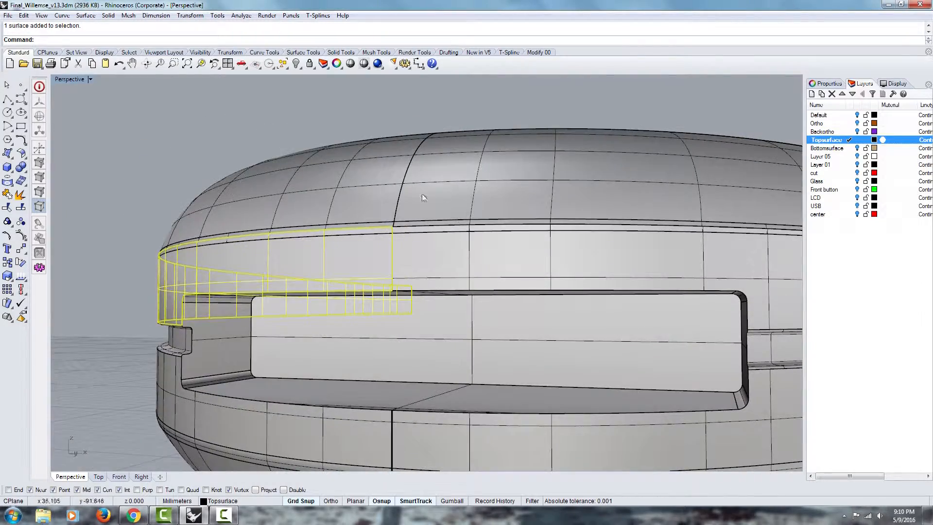
{"action": "scroll", "coordinate": [379, 249], "scroll_direction": "up", "scroll_amount": 5}
{"action": "mouse_move", "coordinate": [379, 250]}
{"action": "right_mouse_down"}
{"action": "mouse_move", "coordinate": [365, 211]}
{"action": "mouse_move", "coordinate": [411, 208]}
{"action": "mouse_move", "coordinate": [398, 264]}
{"action": "mouse_move", "coordinate": [445, 277]}
{"action": "mouse_move", "coordinate": [422, 344]}
{"action": "mouse_move", "coordinate": [396, 271]}
{"action": "mouse_move", "coordinate": [323, 258]}
{"action": "mouse_move", "coordinate": [500, 264]}
{"action": "mouse_move", "coordinate": [448, 246]}
{"action": "mouse_move", "coordinate": [383, 263]}
{"action": "right_mouse_up"}
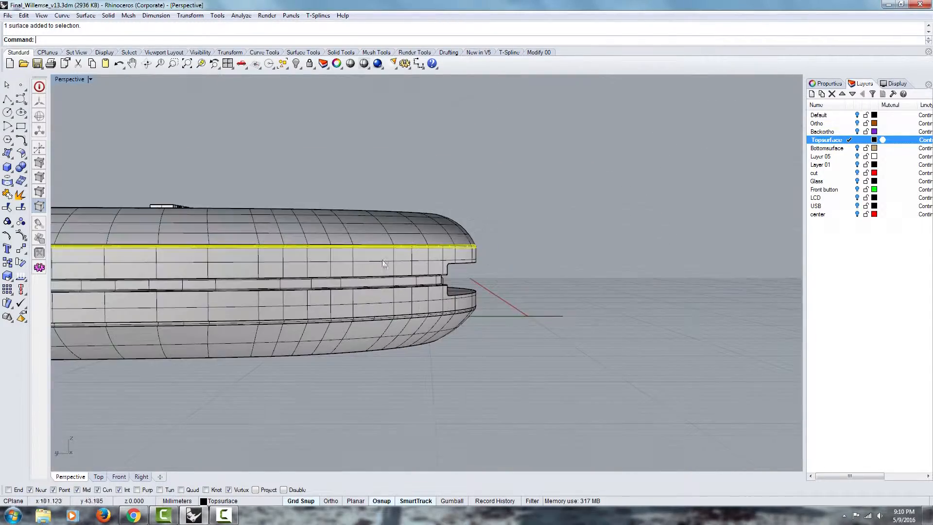
{"action": "scroll", "coordinate": [473, 238], "scroll_direction": "down", "scroll_amount": 3}
{"action": "left_click", "coordinate": [316, 253]}
{"action": "scroll", "coordinate": [150, 249], "scroll_direction": "up", "scroll_amount": 4}
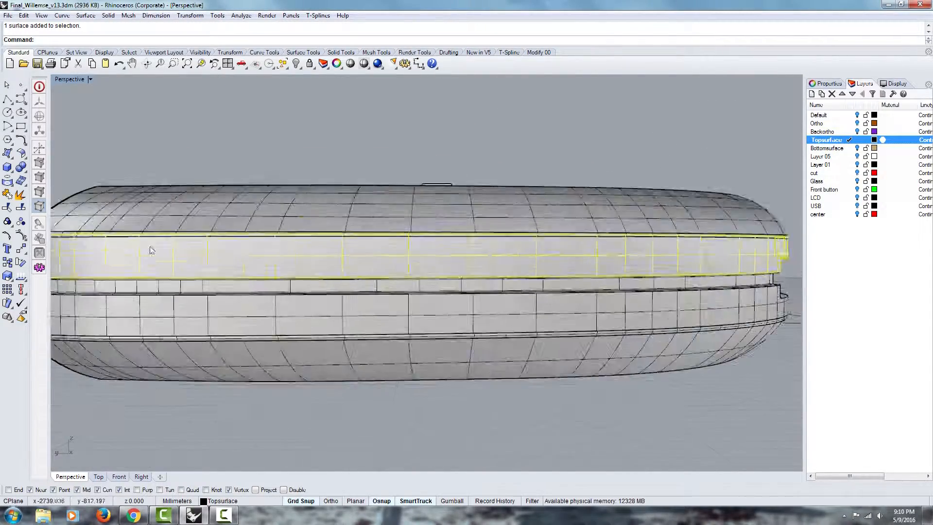
{"action": "right_click_drag", "start_coordinate": [150, 248], "coordinate": [221, 254]}
{"action": "key", "text": "Escape"}
{"action": "scroll", "coordinate": [413, 304], "scroll_direction": "up", "scroll_amount": 5}
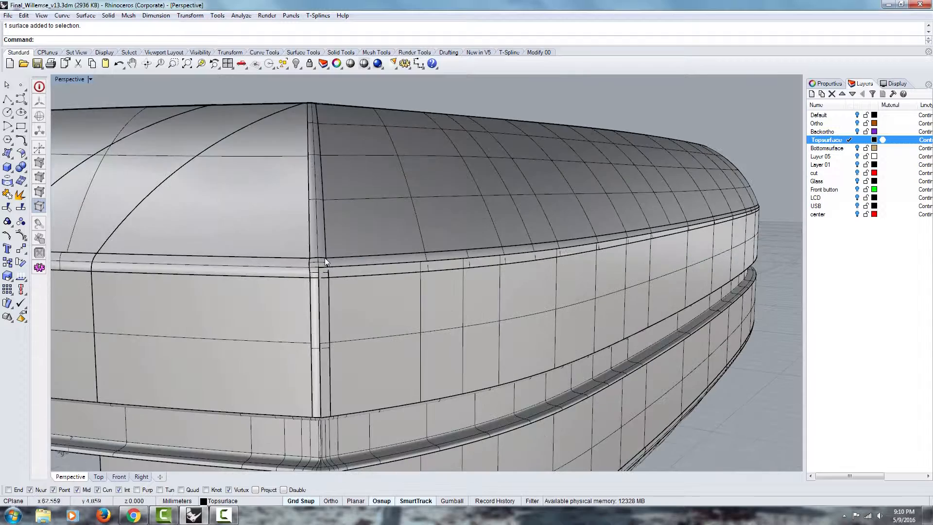
{"action": "scroll", "coordinate": [325, 264], "scroll_direction": "up", "scroll_amount": 6}
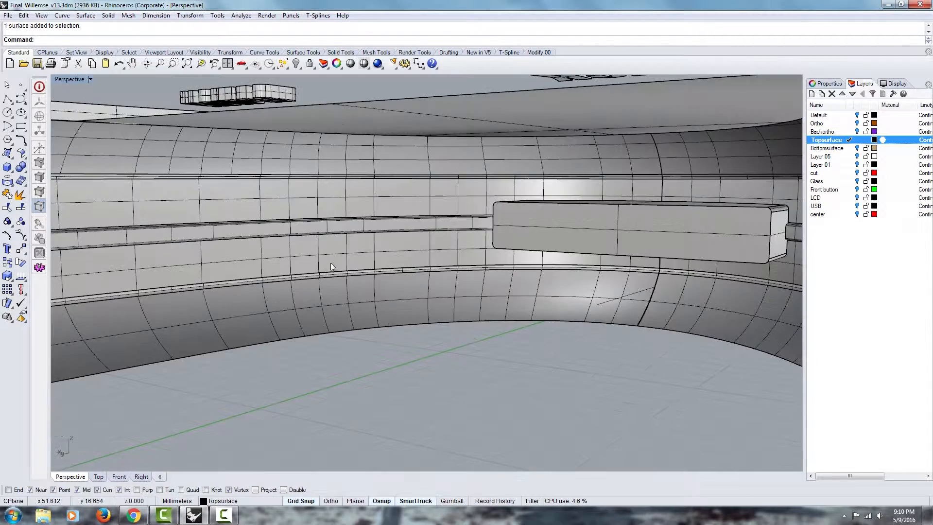
{"action": "scroll", "coordinate": [334, 266], "scroll_direction": "down", "scroll_amount": 6}
- Examine the small corner patch and the adjoining edge strip up close, where they meet the upper side band
{"action": "left_click", "coordinate": [333, 265]}
{"action": "left_click", "coordinate": [334, 265]}
{"action": "type", "text": "zs"}
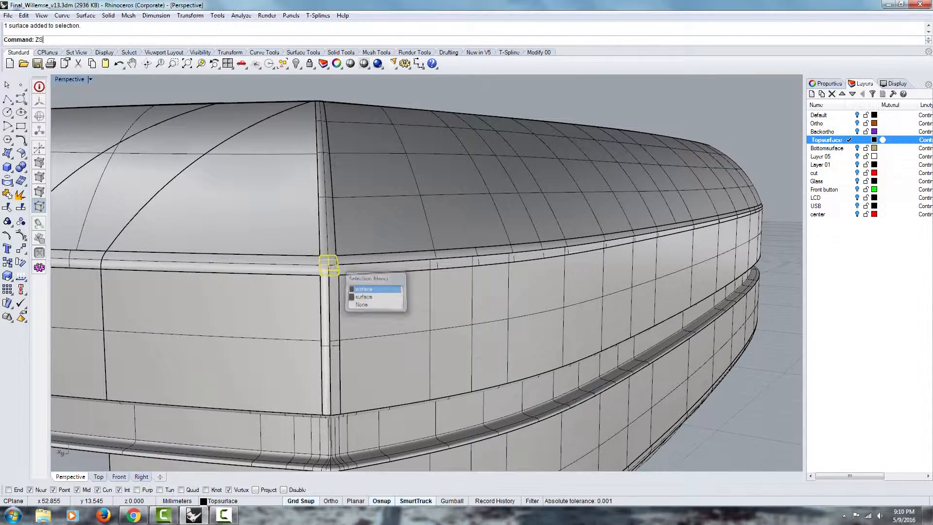
{"action": "key", "text": "Return"}
{"action": "scroll", "coordinate": [336, 264], "scroll_direction": "down", "scroll_amount": 6}
{"action": "right_click_drag", "start_coordinate": [451, 287], "coordinate": [431, 277]}
{"action": "scroll", "coordinate": [433, 279], "scroll_direction": "down", "scroll_amount": 7}
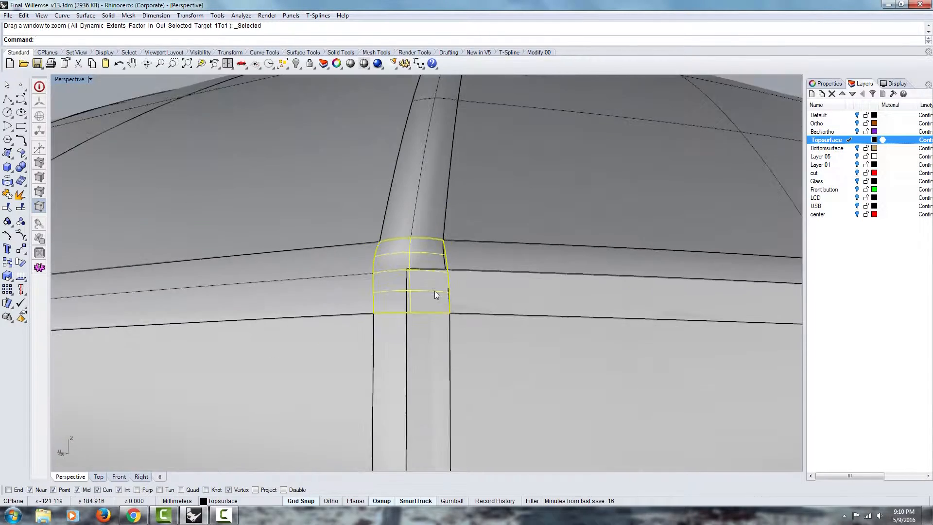
{"action": "scroll", "coordinate": [434, 291], "scroll_direction": "up", "scroll_amount": 2}
{"action": "left_click", "coordinate": [466, 246]}
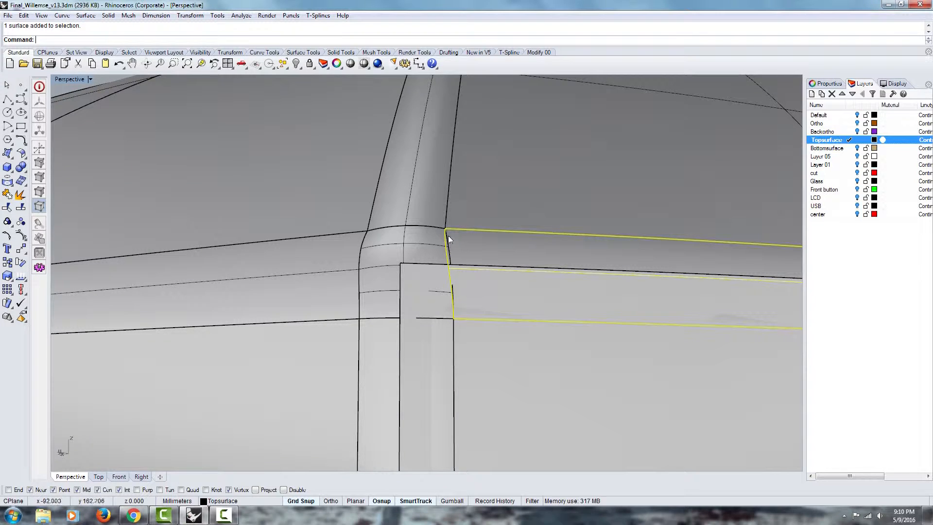
{"action": "right_click_drag", "start_coordinate": [448, 238], "coordinate": [474, 316]}
{"action": "left_click", "coordinate": [436, 261]}
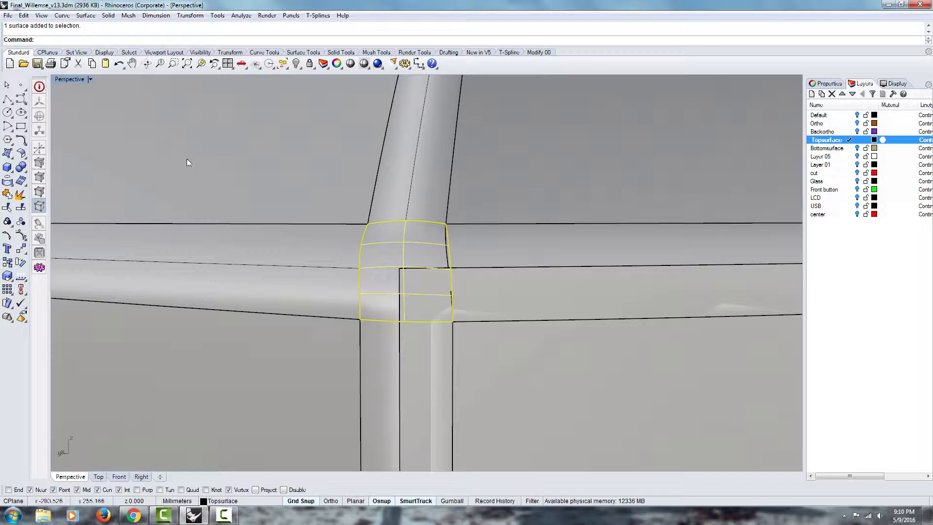
{"action": "left_click", "coordinate": [8, 99]}
{"action": "mouse_move", "coordinate": [454, 319]}
{"action": "right_mouse_down"}
{"action": "mouse_move", "coordinate": [448, 323]}
{"action": "mouse_move", "coordinate": [462, 323]}
{"action": "right_mouse_up"}
{"action": "left_click", "coordinate": [454, 318]}
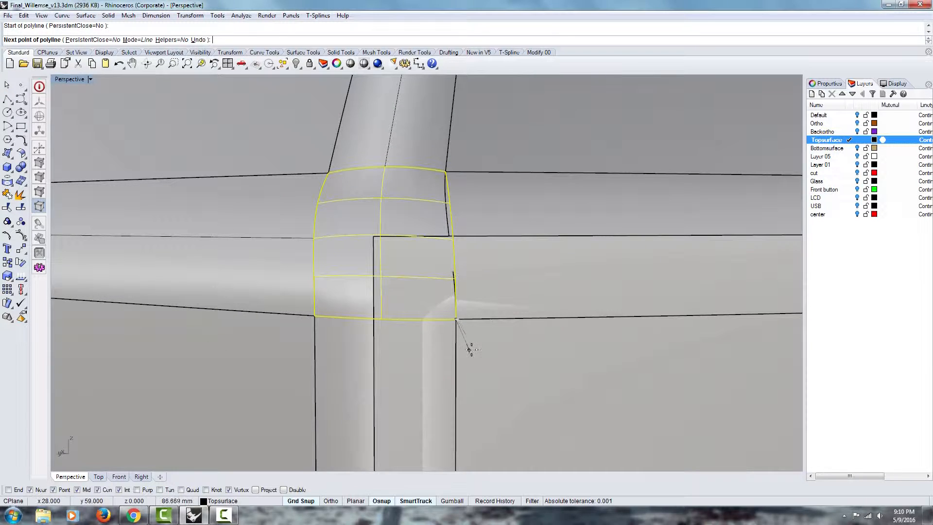
{"action": "key", "text": "Escape"}
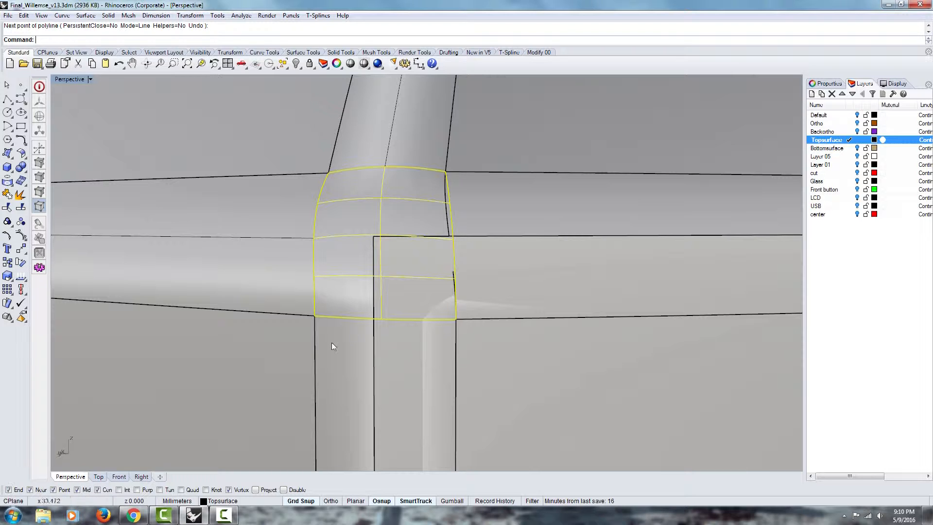
- Draw a straight lengthwise line from the corner patch's lower end point along the side, extending past the device's slot end
{"action": "left_click", "coordinate": [7, 100]}
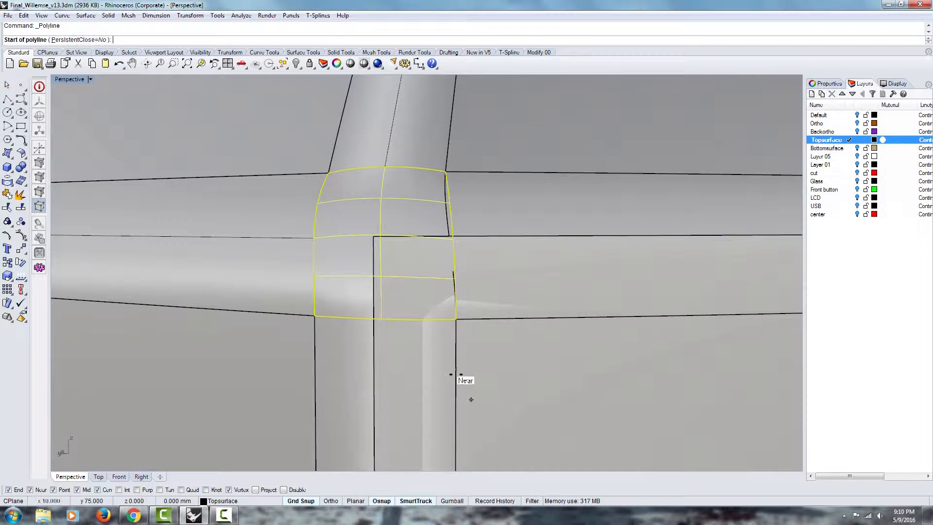
{"action": "left_click", "coordinate": [453, 318]}
{"action": "right_click_drag", "start_coordinate": [453, 317], "coordinate": [412, 286]}
{"action": "scroll", "coordinate": [412, 286], "scroll_direction": "down", "scroll_amount": 10}
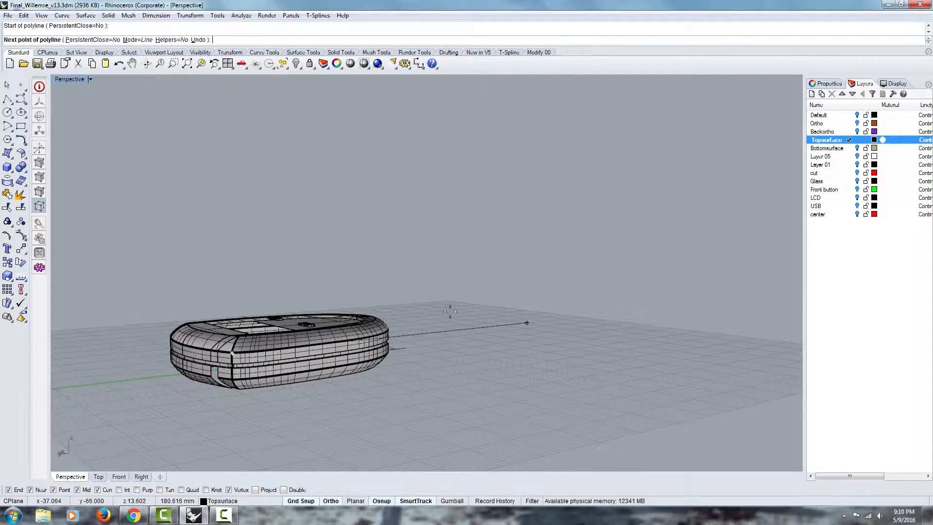
{"action": "left_click", "coordinate": [506, 325]}
{"action": "key", "text": "Return"}
{"action": "left_click", "coordinate": [468, 328]}
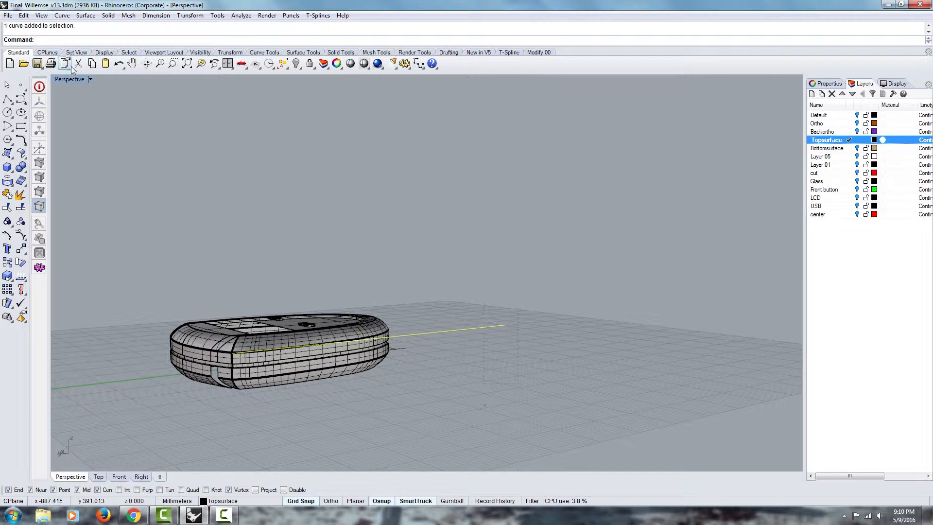
- Inspect the new line's alignment with the corner patch and the side band in the Right and Perspective views
{"action": "double_click", "coordinate": [82, 77]}
{"action": "right_click_drag", "start_coordinate": [702, 345], "coordinate": [635, 341]}
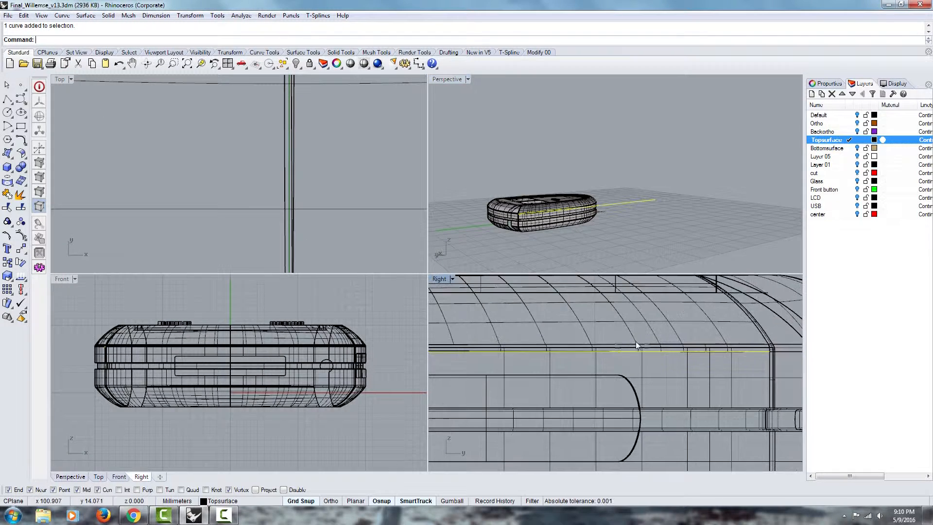
{"action": "scroll", "coordinate": [680, 348], "scroll_direction": "up", "scroll_amount": 10}
{"action": "scroll", "coordinate": [753, 366], "scroll_direction": "up", "scroll_amount": 5}
{"action": "right_click_drag", "start_coordinate": [754, 367], "coordinate": [561, 368]}
{"action": "scroll", "coordinate": [501, 382], "scroll_direction": "down", "scroll_amount": 8}
{"action": "scroll", "coordinate": [512, 390], "scroll_direction": "up", "scroll_amount": 8}
{"action": "right_click_drag", "start_coordinate": [583, 208], "coordinate": [591, 225]}
{"action": "scroll", "coordinate": [592, 225], "scroll_direction": "up", "scroll_amount": 10}
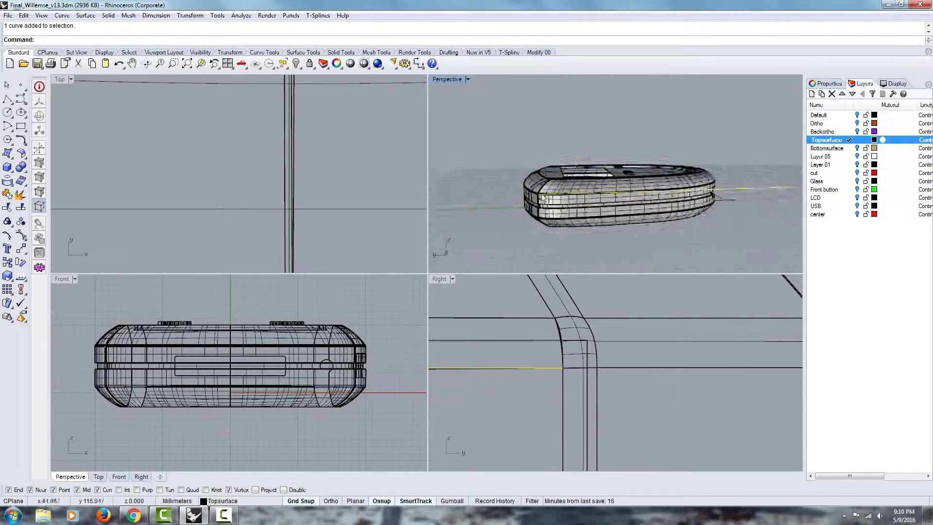
{"action": "double_click", "coordinate": [435, 79]}
{"action": "right_click_drag", "start_coordinate": [460, 133], "coordinate": [500, 189]}
{"action": "scroll", "coordinate": [501, 189], "scroll_direction": "down", "scroll_amount": 8}
{"action": "scroll", "coordinate": [416, 245], "scroll_direction": "up", "scroll_amount": 10}
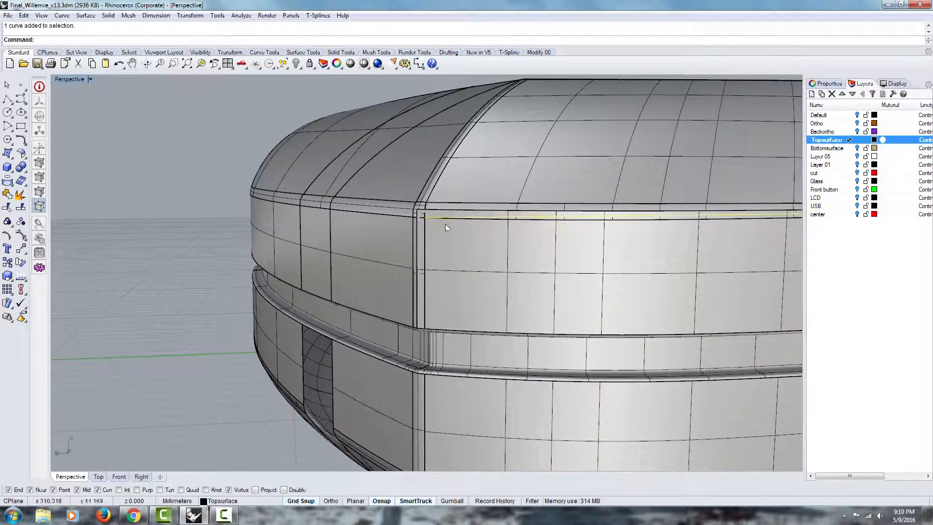
- Draw a line from the start of the lengthwise line down to the upper side band's lower corner end point
{"action": "left_click", "coordinate": [8, 100]}
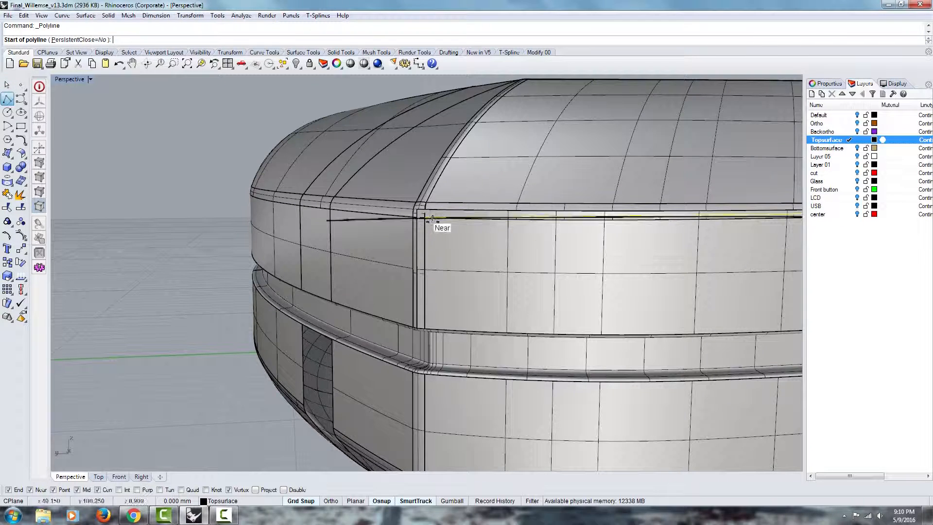
{"action": "left_click", "coordinate": [424, 217]}
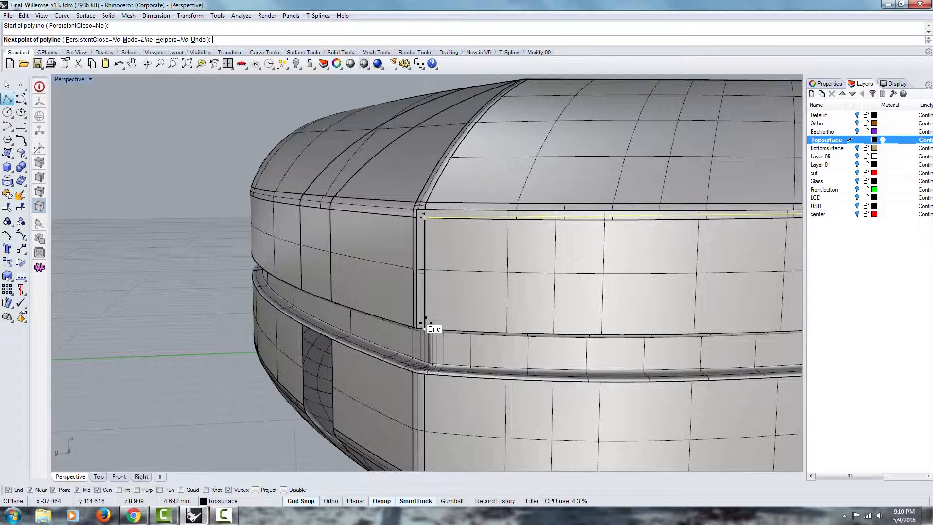
{"action": "left_click", "coordinate": [431, 327]}
{"action": "key", "text": "Return"}
- Trim the upper side band's excess strip above the lengthwise line in the Right view, using both drawn lines as cutters
{"action": "left_click", "coordinate": [427, 242]}
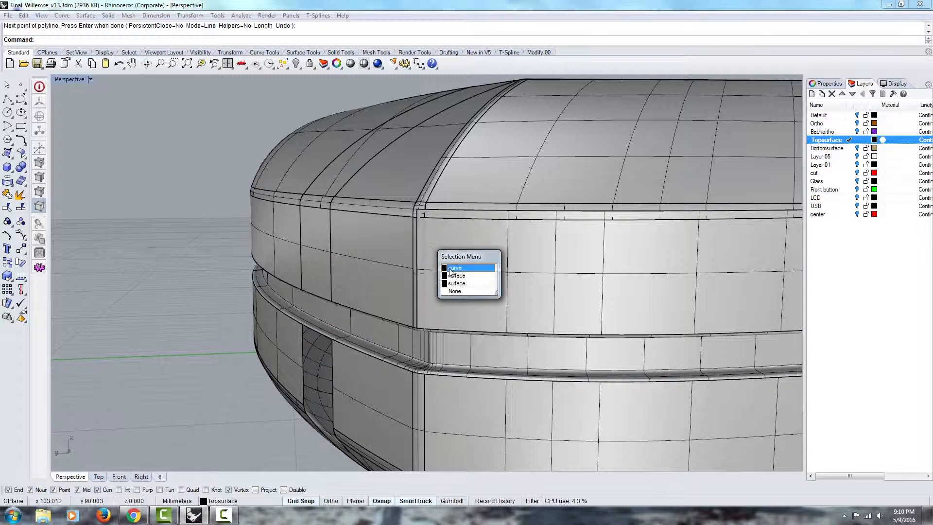
{"action": "left_click", "coordinate": [454, 267]}
{"action": "left_click", "coordinate": [433, 218], "text": "shift"}
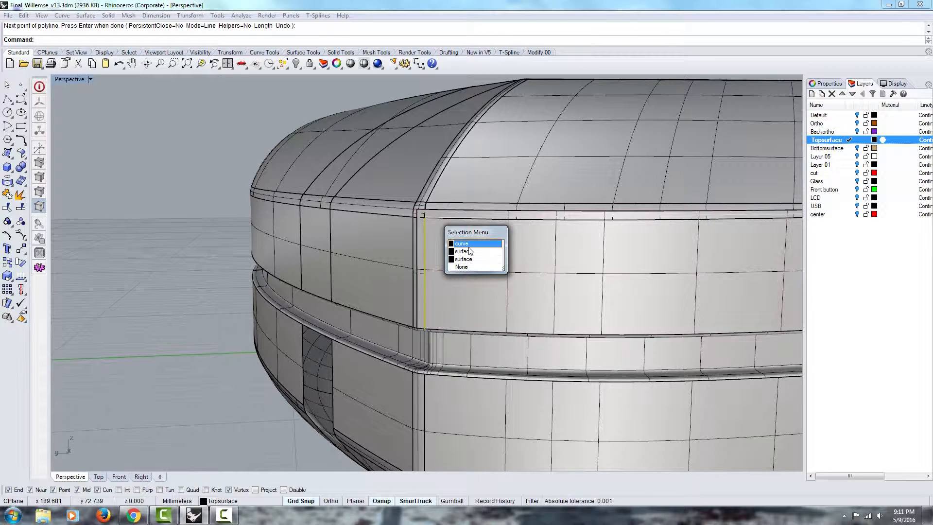
{"action": "left_click", "coordinate": [465, 245]}
{"action": "scroll", "coordinate": [396, 248], "scroll_direction": "down", "scroll_amount": 12}
{"action": "right_click_drag", "start_coordinate": [533, 285], "coordinate": [513, 277]}
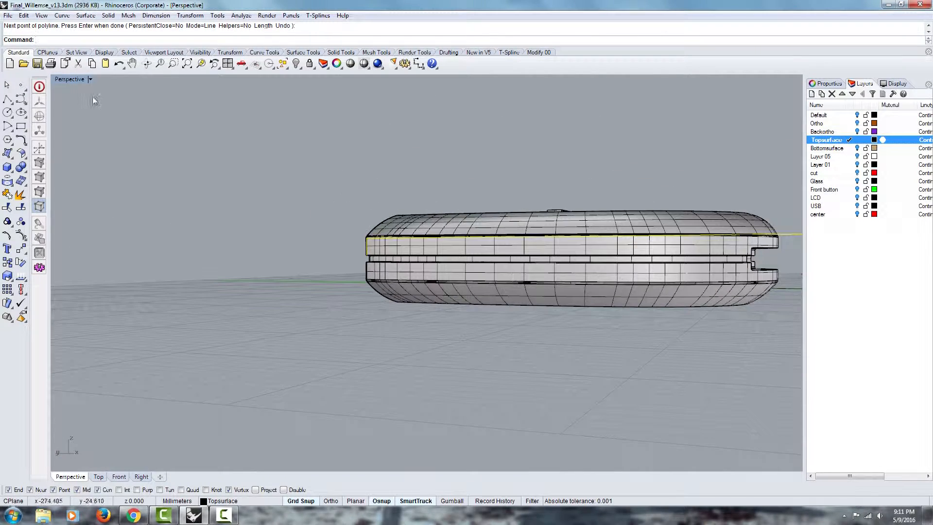
{"action": "double_click", "coordinate": [69, 79]}
{"action": "scroll", "coordinate": [588, 325], "scroll_direction": "down", "scroll_amount": 5}
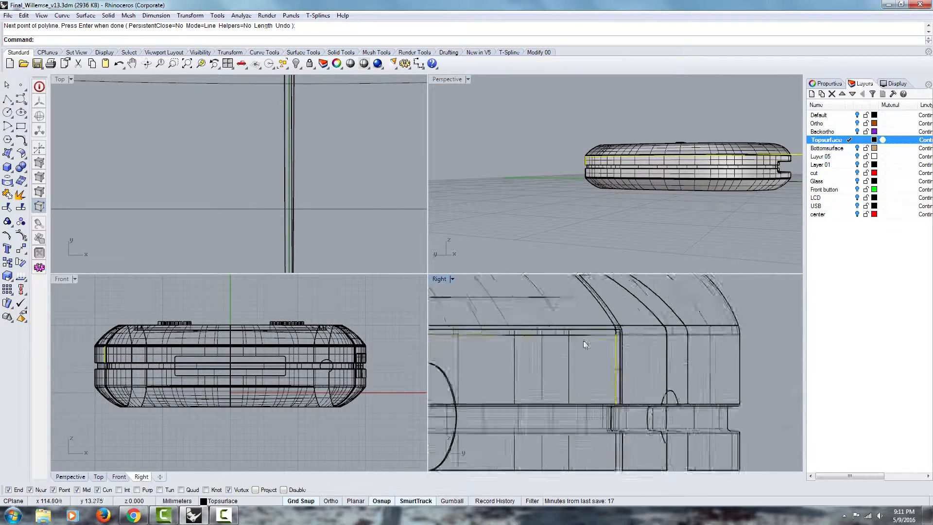
{"action": "double_click", "coordinate": [434, 280]}
{"action": "scroll", "coordinate": [493, 314], "scroll_direction": "down", "scroll_amount": 9}
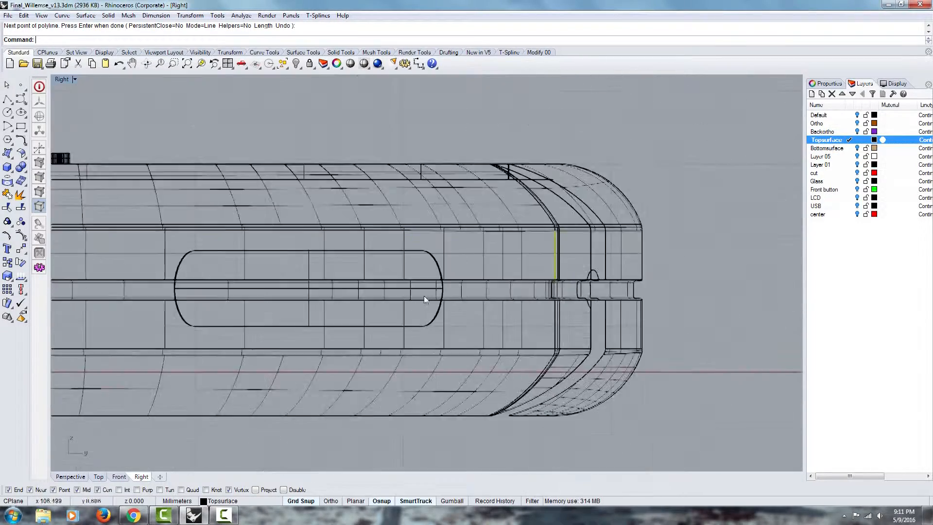
{"action": "right_click_drag", "start_coordinate": [424, 295], "coordinate": [677, 301]}
{"action": "right_click_drag", "start_coordinate": [337, 293], "coordinate": [680, 298]}
{"action": "scroll", "coordinate": [293, 261], "scroll_direction": "up", "scroll_amount": 10}
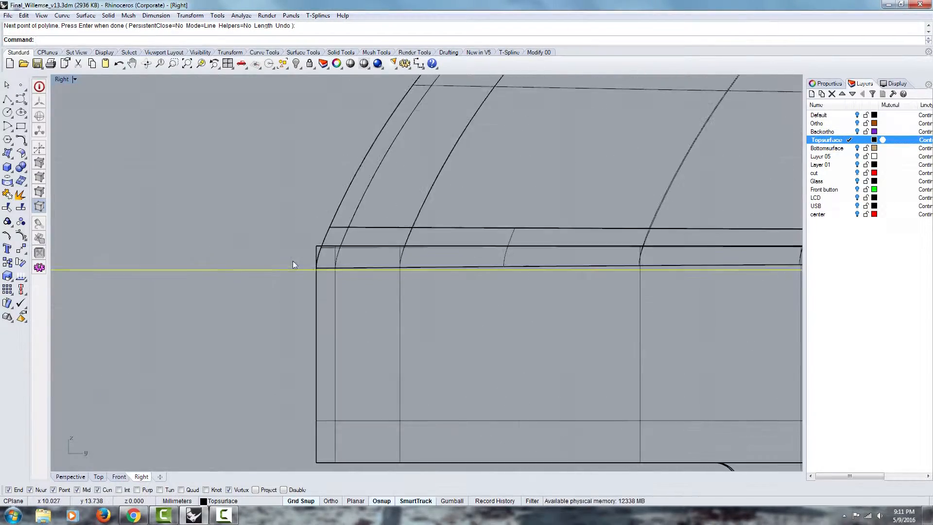
{"action": "type", "text": "Trim"}
{"action": "key", "text": "Return"}
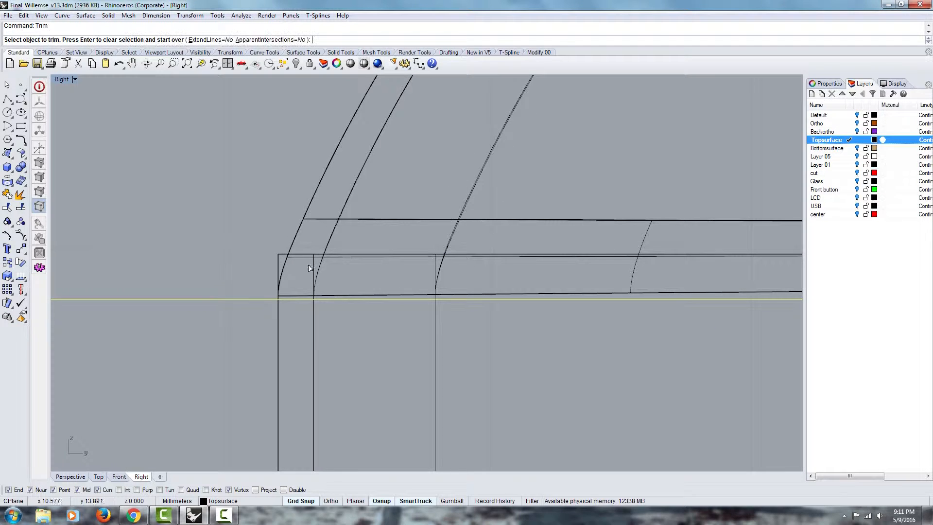
{"action": "scroll", "coordinate": [275, 260], "scroll_direction": "up", "scroll_amount": 6}
{"action": "left_click", "coordinate": [288, 249]}
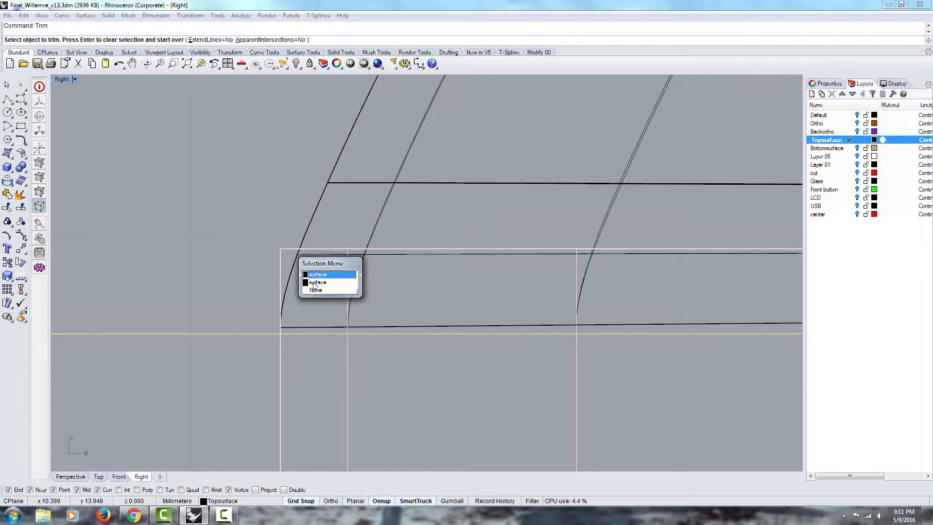
{"action": "left_click", "coordinate": [289, 248]}
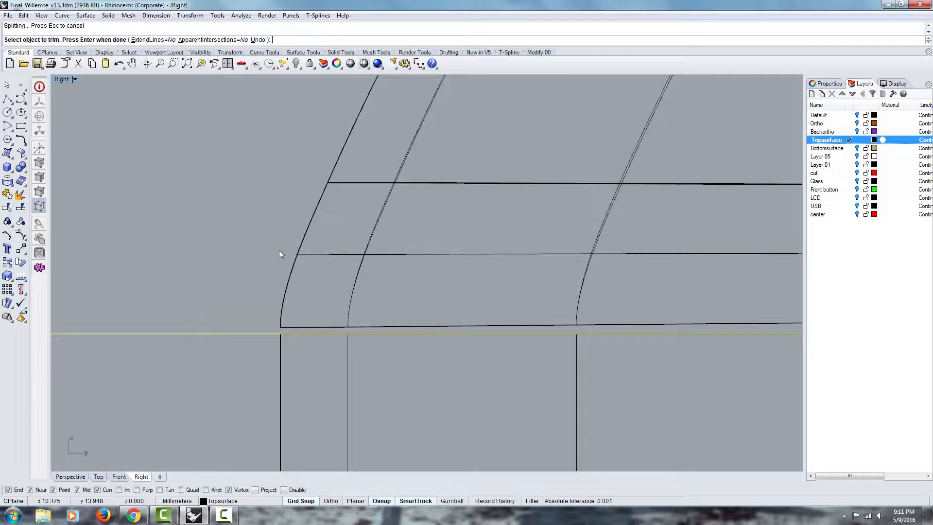
- Check the trimmed edge along the band up to the corner patch and end the trim
{"action": "scroll", "coordinate": [279, 250], "scroll_direction": "down", "scroll_amount": 15}
{"action": "right_click_drag", "start_coordinate": [367, 278], "coordinate": [156, 291]}
{"action": "right_click_drag", "start_coordinate": [729, 282], "coordinate": [209, 289]}
{"action": "right_click_drag", "start_coordinate": [500, 293], "coordinate": [194, 291]}
{"action": "right_click_drag", "start_coordinate": [498, 294], "coordinate": [146, 288]}
{"action": "right_click_drag", "start_coordinate": [490, 299], "coordinate": [125, 292]}
{"action": "right_click_drag", "start_coordinate": [719, 293], "coordinate": [204, 303]}
{"action": "right_click_drag", "start_coordinate": [539, 300], "coordinate": [208, 300]}
{"action": "scroll", "coordinate": [243, 290], "scroll_direction": "up", "scroll_amount": 5}
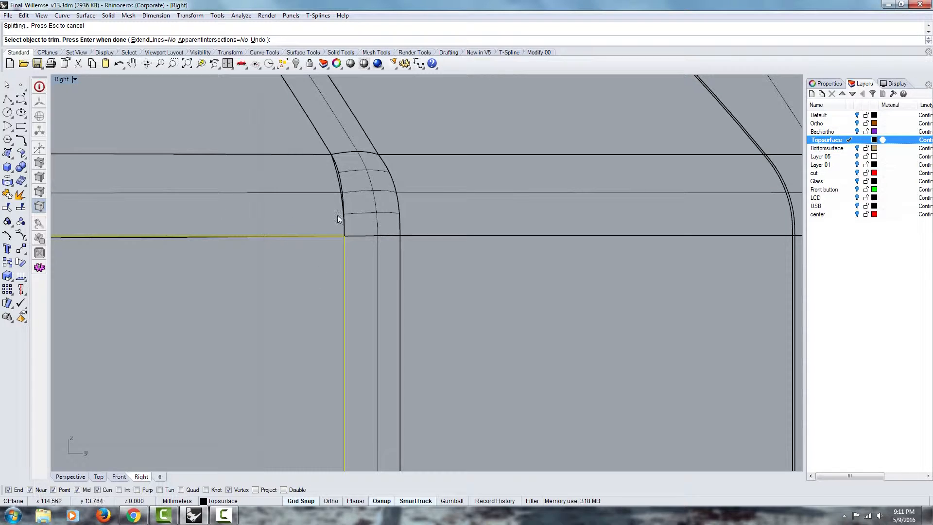
{"action": "right_click", "coordinate": [338, 218]}
- Inspect the trimmed side band and the rounded edge strip above it near the corner in the Perspective view
{"action": "double_click", "coordinate": [60, 79]}
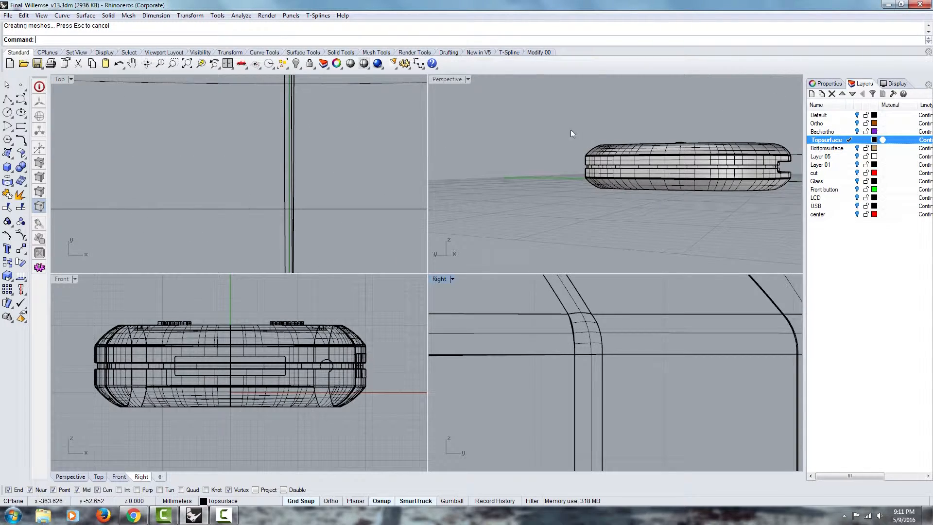
{"action": "double_click", "coordinate": [443, 83]}
{"action": "right_click_drag", "start_coordinate": [301, 248], "coordinate": [472, 260]}
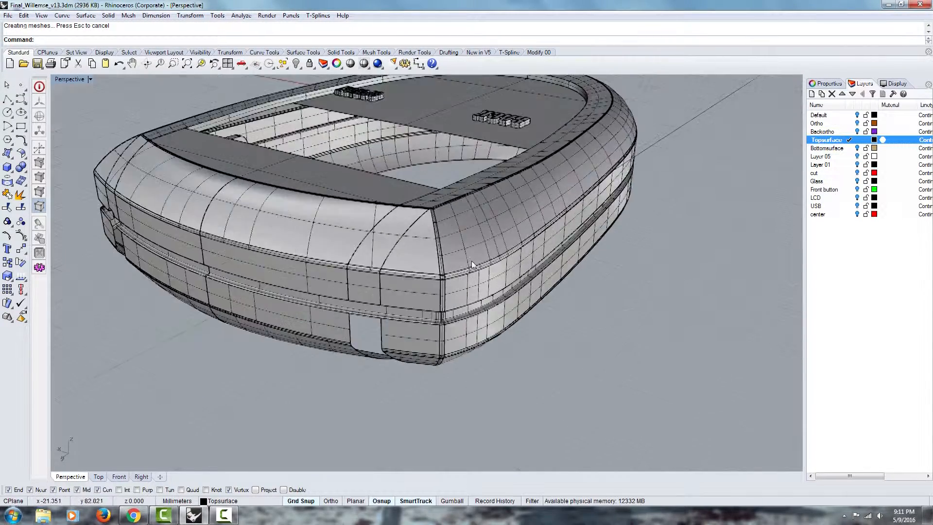
{"action": "scroll", "coordinate": [472, 261], "scroll_direction": "up", "scroll_amount": 5}
{"action": "left_click", "coordinate": [446, 321]}
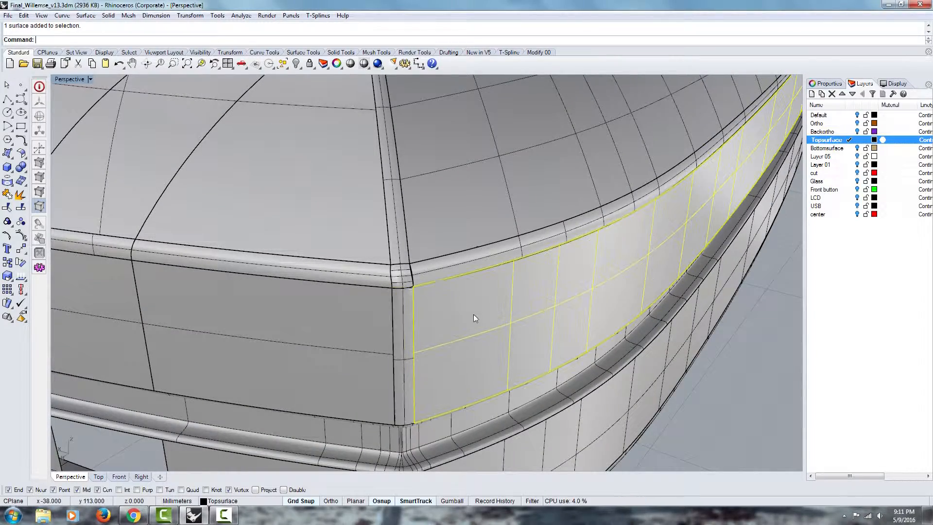
{"action": "right_click_drag", "start_coordinate": [680, 253], "coordinate": [422, 185]}
{"action": "left_click", "coordinate": [419, 193]}
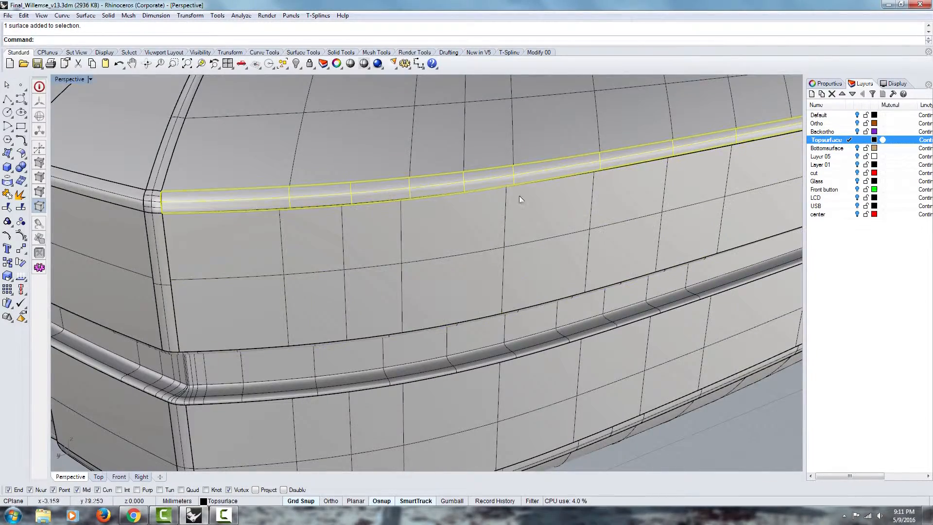
- Examine the rounded edge strip and the adjoining top surface around the corner and above the front opening
{"action": "right_click_drag", "start_coordinate": [519, 196], "coordinate": [384, 209]}
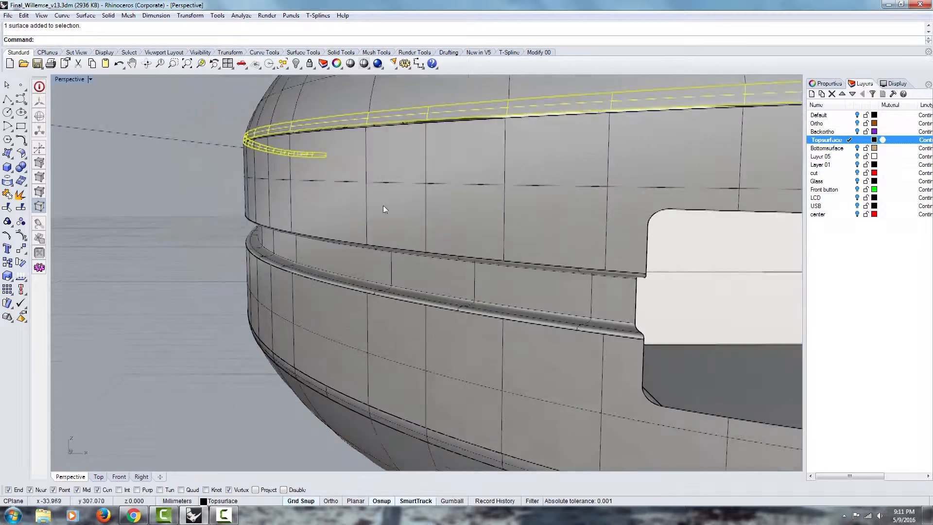
{"action": "scroll", "coordinate": [533, 193], "scroll_direction": "down", "scroll_amount": 8}
{"action": "scroll", "coordinate": [613, 208], "scroll_direction": "up", "scroll_amount": 10}
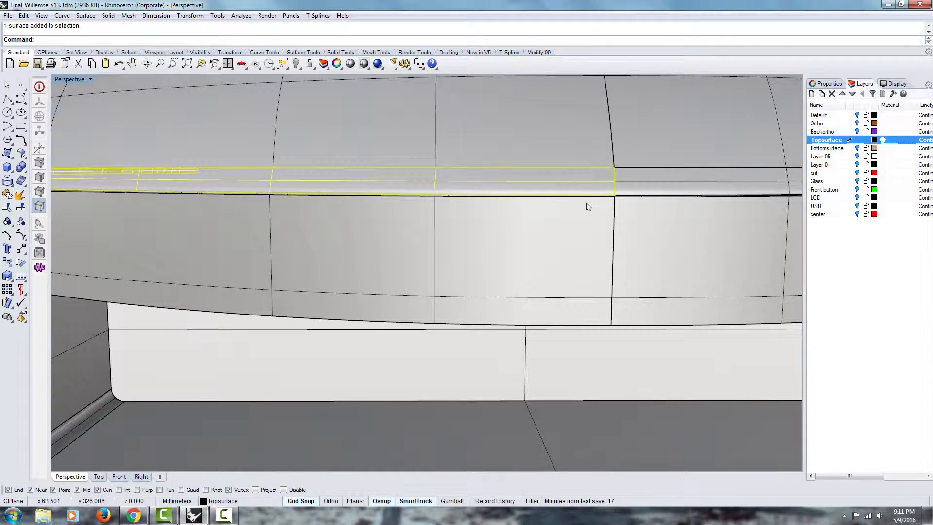
{"action": "right_click_drag", "start_coordinate": [654, 257], "coordinate": [432, 197]}
{"action": "scroll", "coordinate": [430, 204], "scroll_direction": "down", "scroll_amount": 8}
{"action": "right_click_drag", "start_coordinate": [383, 266], "coordinate": [467, 272]}
{"action": "scroll", "coordinate": [632, 272], "scroll_direction": "up", "scroll_amount": 6}
{"action": "left_click", "coordinate": [487, 253]}
{"action": "scroll", "coordinate": [487, 253], "scroll_direction": "down", "scroll_amount": 10}
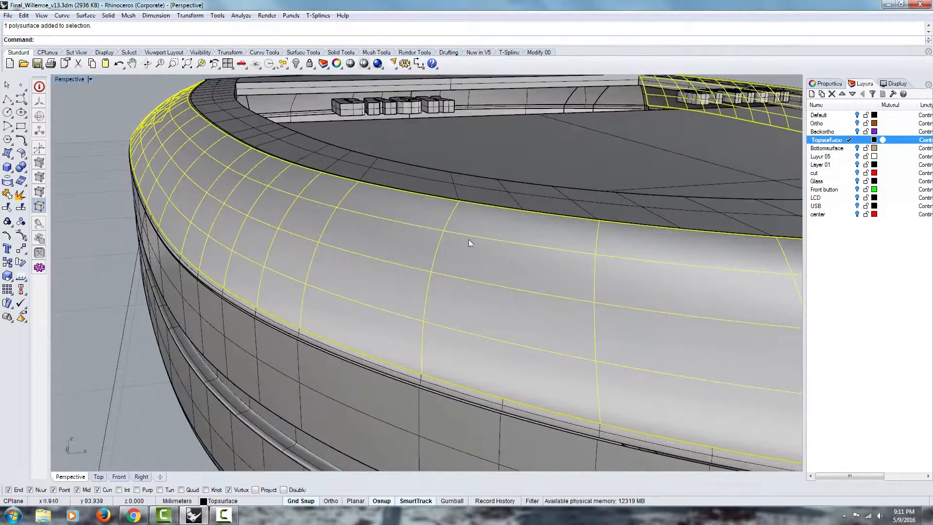
{"action": "scroll", "coordinate": [500, 307], "scroll_direction": "up", "scroll_amount": 3}
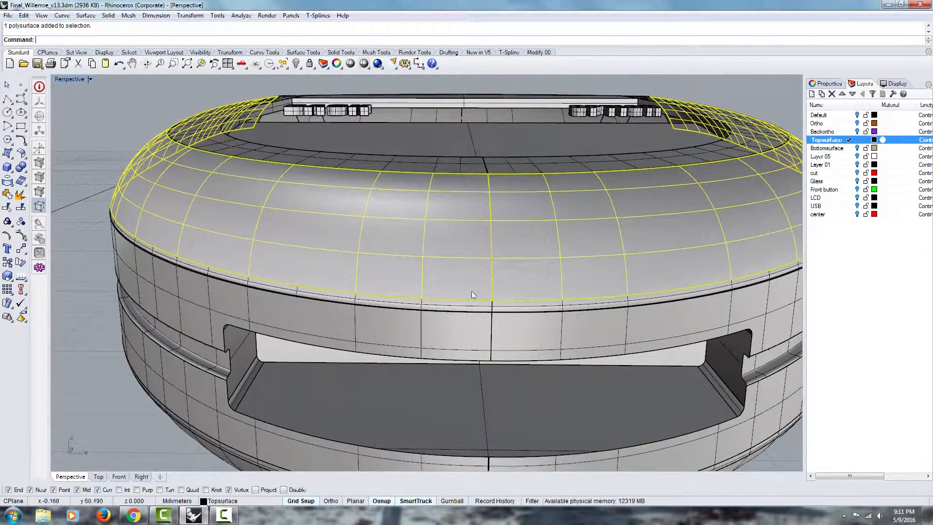
{"action": "scroll", "coordinate": [471, 291], "scroll_direction": "down", "scroll_amount": 1}
{"action": "scroll", "coordinate": [324, 252], "scroll_direction": "up", "scroll_amount": 4}
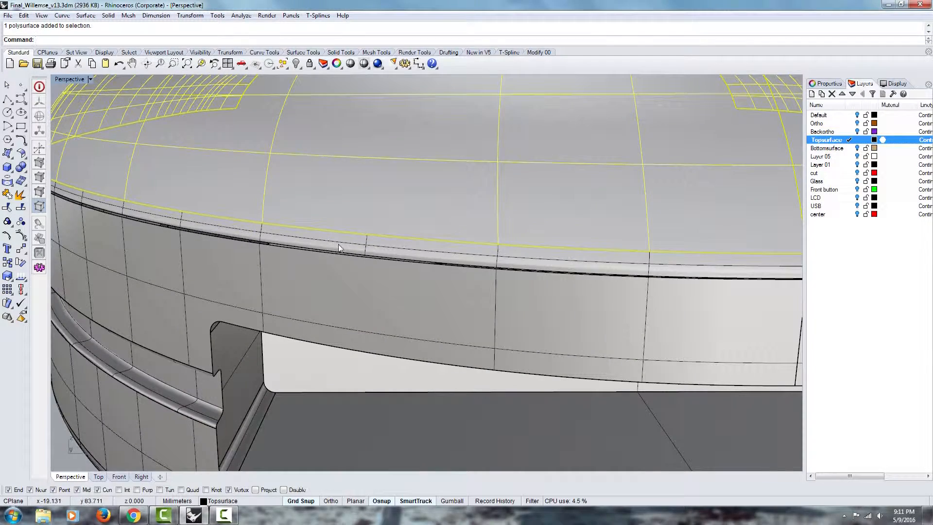
- Show the control points of the rounded edge strip above the opening to check its structure, and hide them again
{"action": "left_click", "coordinate": [338, 244]}
{"action": "left_click", "coordinate": [353, 187]}
{"action": "left_click", "coordinate": [388, 246]}
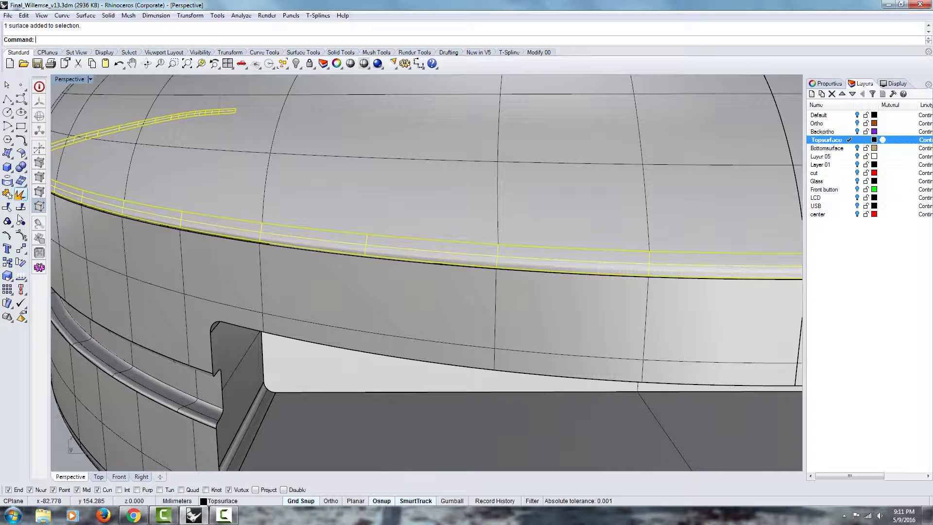
{"action": "left_click", "coordinate": [26, 238]}
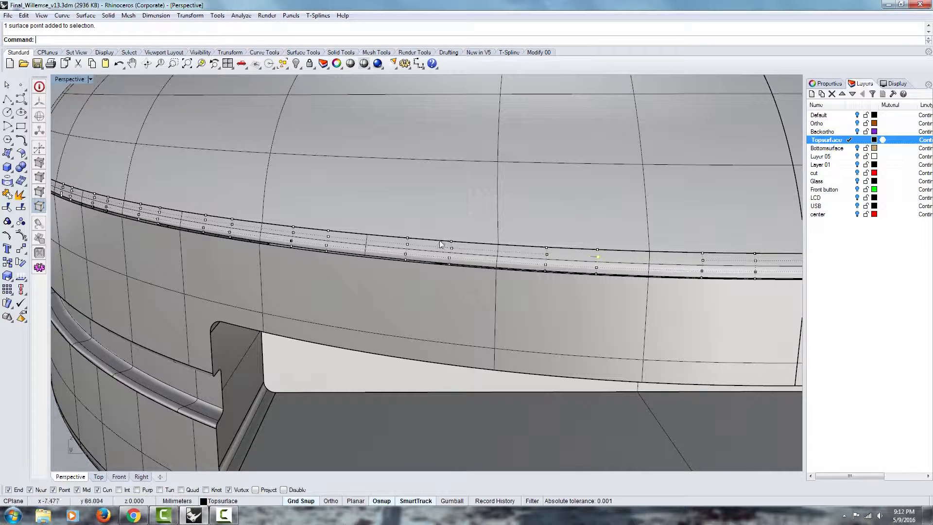
{"action": "key", "text": "Escape"}
- Set up a MatchSrf of the rounded edge strip's upper edge to the adjoining edge of the top surface
{"action": "type", "text": "Mar"}
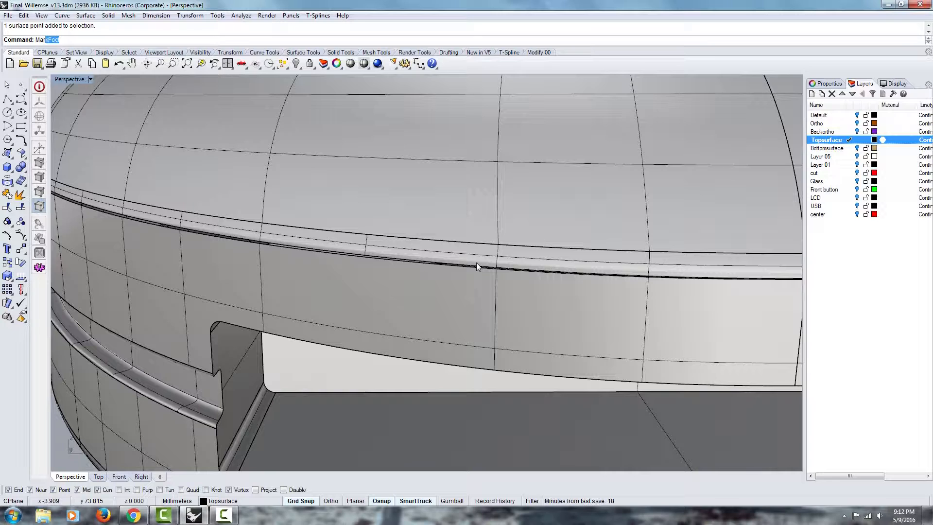
{"action": "key", "text": "BackSpace"}
{"action": "key", "text": "BackSpace"}
{"action": "key", "text": "BackSpace"}
{"action": "type", "text": "MatchSrf"}
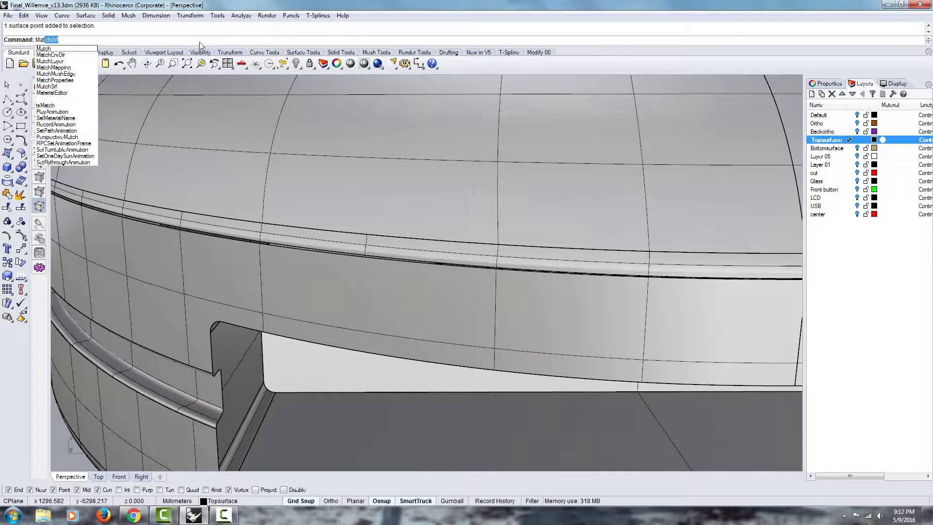
{"action": "key", "text": "Return"}
{"action": "left_click", "coordinate": [564, 250]}
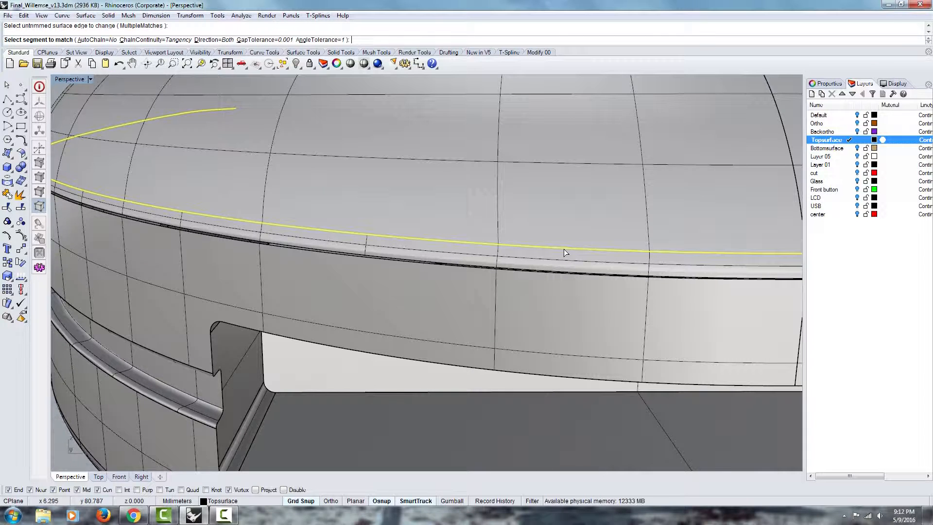
{"action": "left_click", "coordinate": [514, 246]}
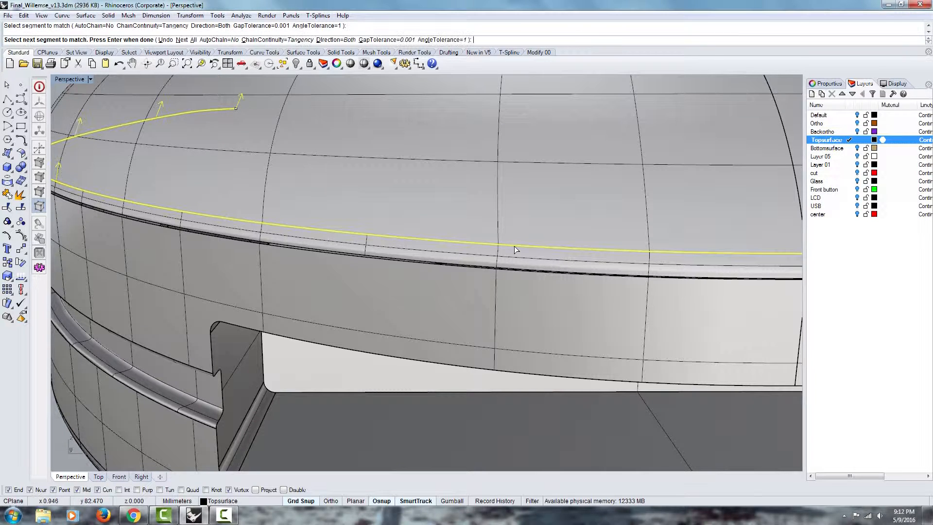
{"action": "key", "text": "Return"}
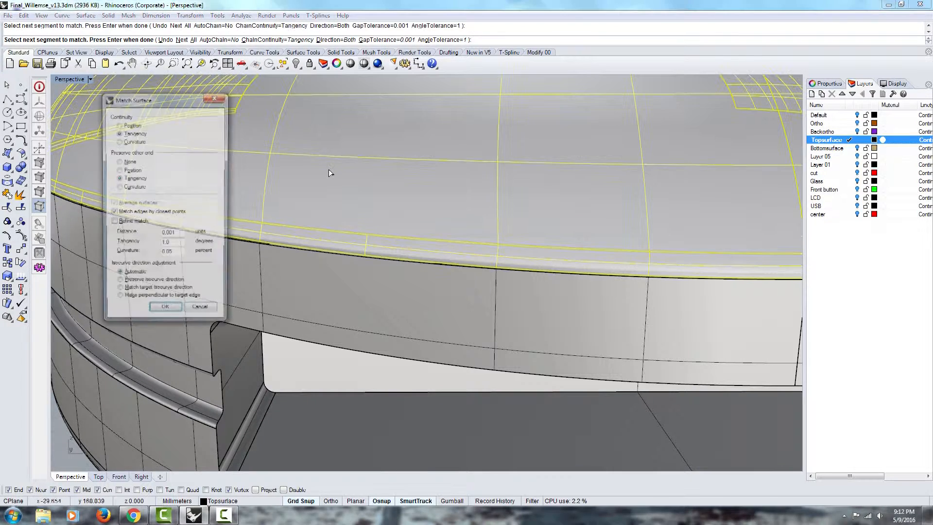
- Set the match to preserve the other end by Position and preview it with Curvature continuity
{"action": "left_click_drag", "start_coordinate": [146, 98], "coordinate": [228, 121]}
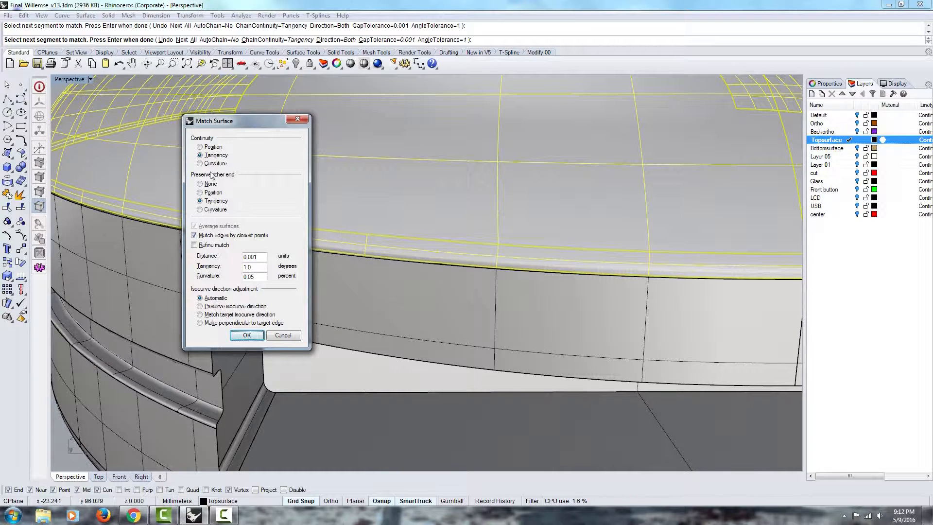
{"action": "left_click", "coordinate": [200, 193]}
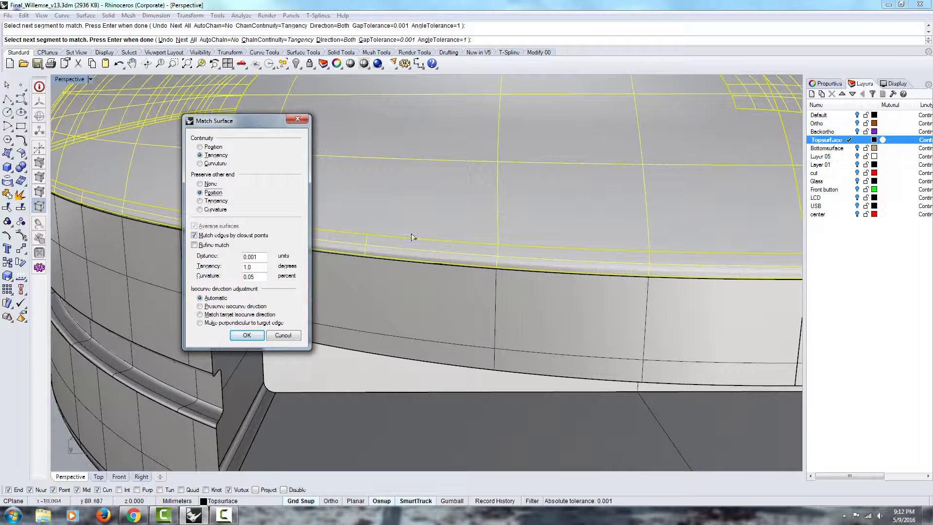
{"action": "left_click_drag", "start_coordinate": [251, 122], "coordinate": [310, 121]}
{"action": "left_click", "coordinate": [259, 164]}
{"action": "right_click_drag", "start_coordinate": [632, 238], "coordinate": [539, 238]}
{"action": "right_click_drag", "start_coordinate": [594, 229], "coordinate": [510, 258]}
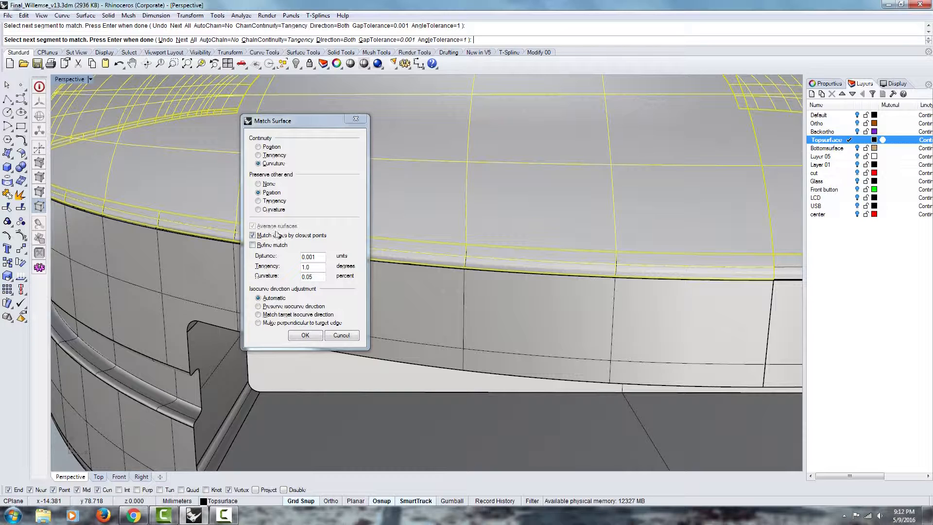
- Compare the Curvature and Tangency continuity previews on the strip and settle on Tangency
{"action": "left_click", "coordinate": [265, 147]}
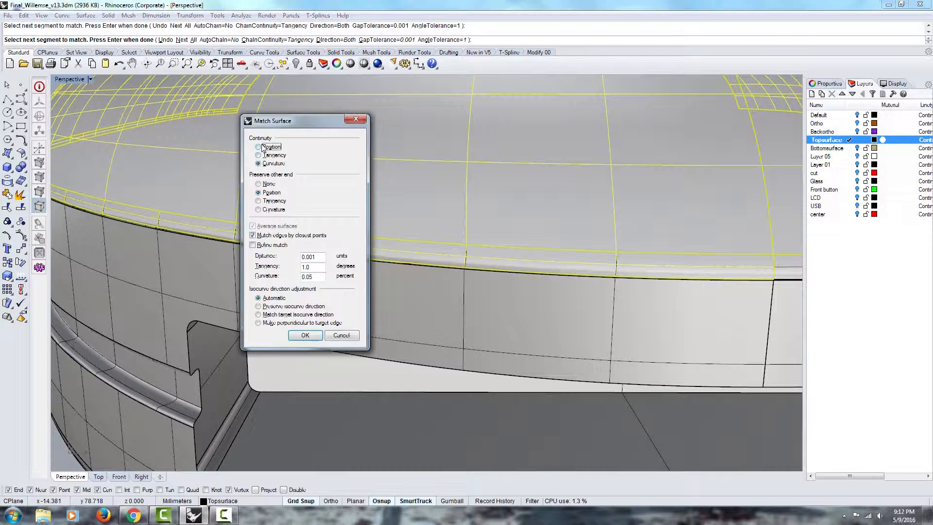
{"action": "left_click", "coordinate": [266, 163]}
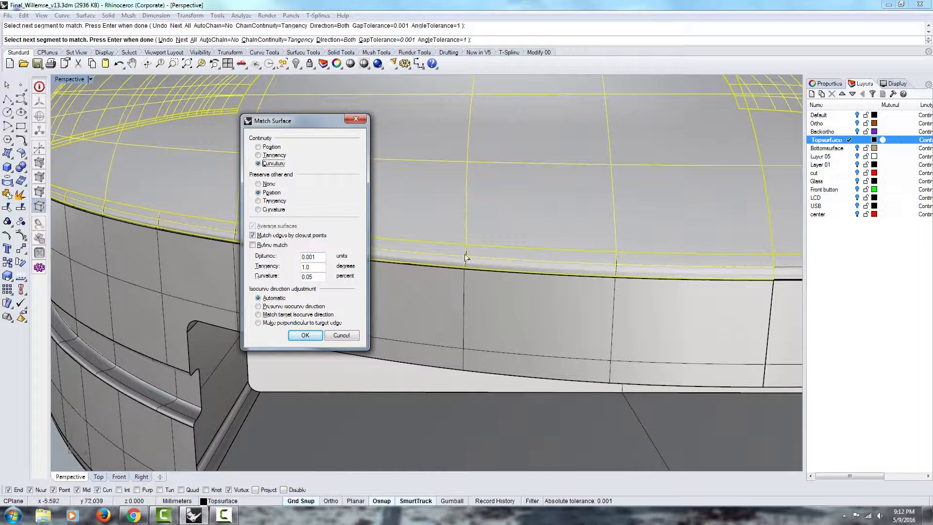
{"action": "left_click", "coordinate": [271, 156]}
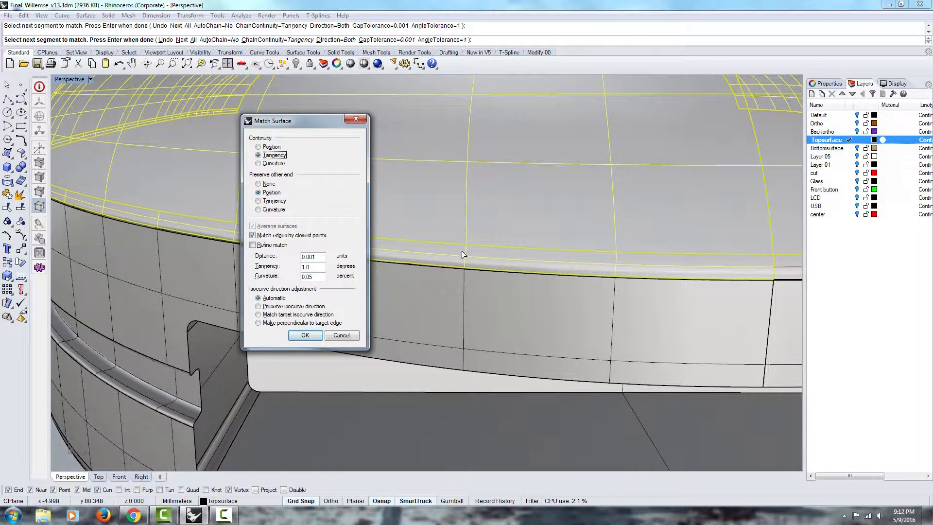
{"action": "left_click", "coordinate": [265, 164]}
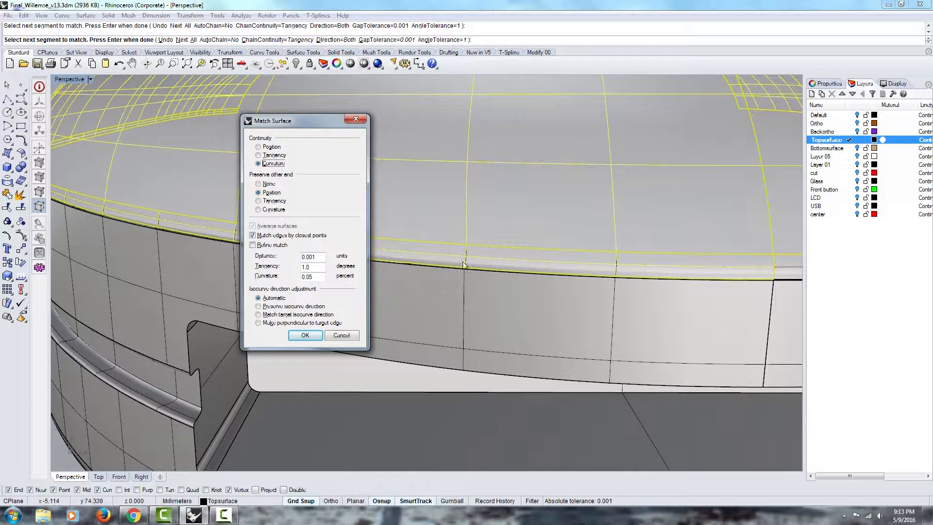
{"action": "left_click", "coordinate": [272, 155]}
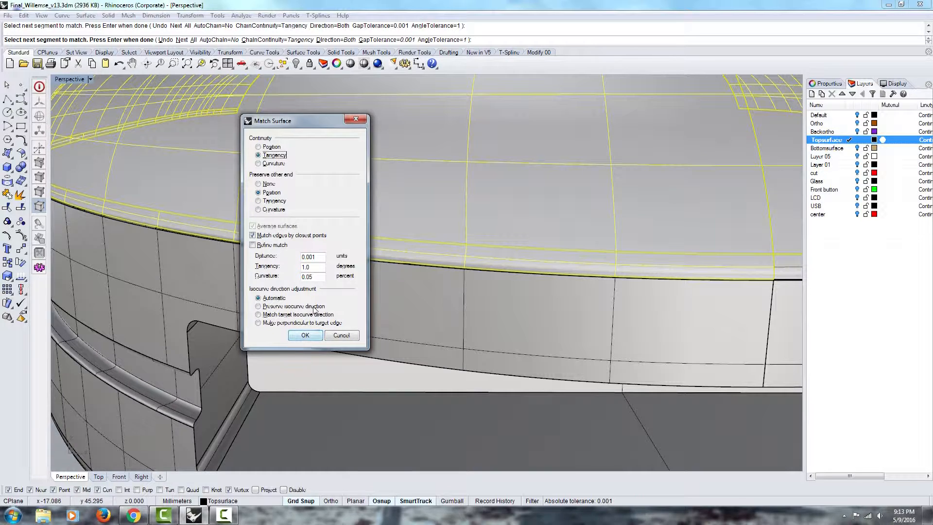
- Try Tangency and None for preserving the other end, return to Position and apply the surface match
{"action": "left_click", "coordinate": [266, 202]}
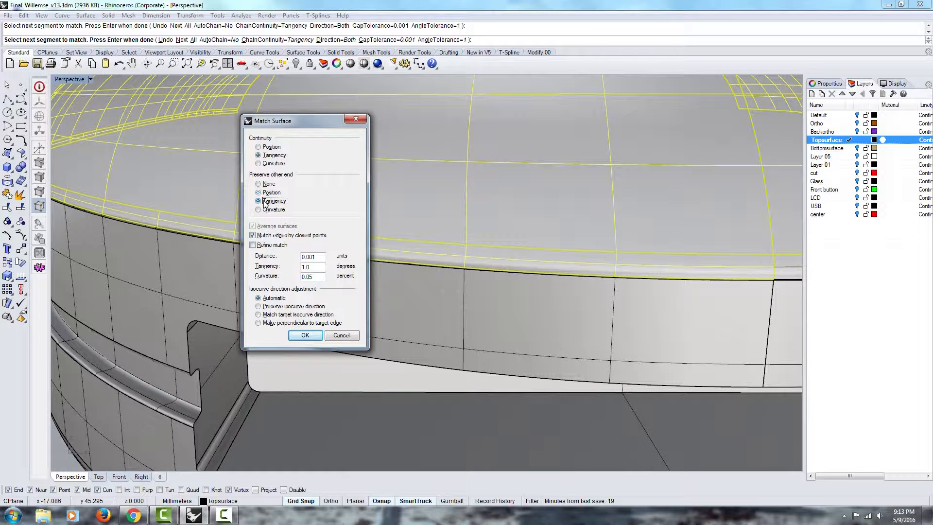
{"action": "left_click", "coordinate": [259, 185]}
{"action": "left_click", "coordinate": [259, 192]}
{"action": "left_click", "coordinate": [305, 335]}
- Inspect the matched edge strip and the top surface beside it from the opening to the corner patch
{"action": "scroll", "coordinate": [641, 248], "scroll_direction": "up", "scroll_amount": 3}
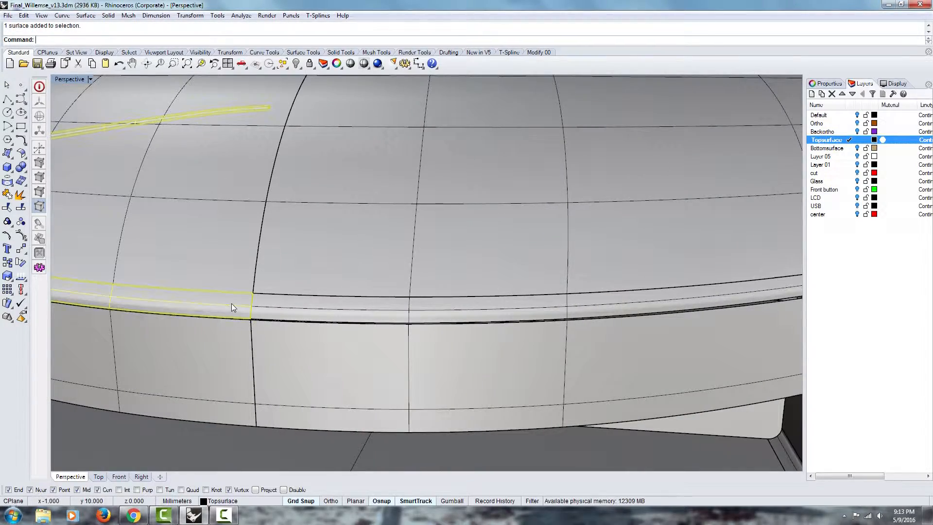
{"action": "left_click", "coordinate": [231, 278]}
{"action": "scroll", "coordinate": [231, 278], "scroll_direction": "down", "scroll_amount": 8}
{"action": "right_click_drag", "start_coordinate": [231, 278], "coordinate": [481, 294]}
{"action": "scroll", "coordinate": [374, 288], "scroll_direction": "up", "scroll_amount": 6}
{"action": "scroll", "coordinate": [346, 295], "scroll_direction": "up", "scroll_amount": 3}
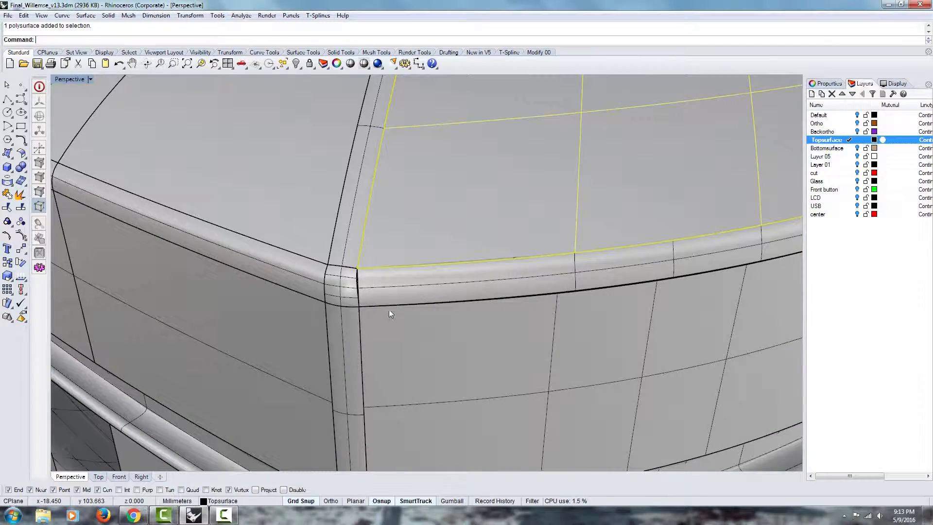
{"action": "scroll", "coordinate": [290, 340], "scroll_direction": "down", "scroll_amount": 5}
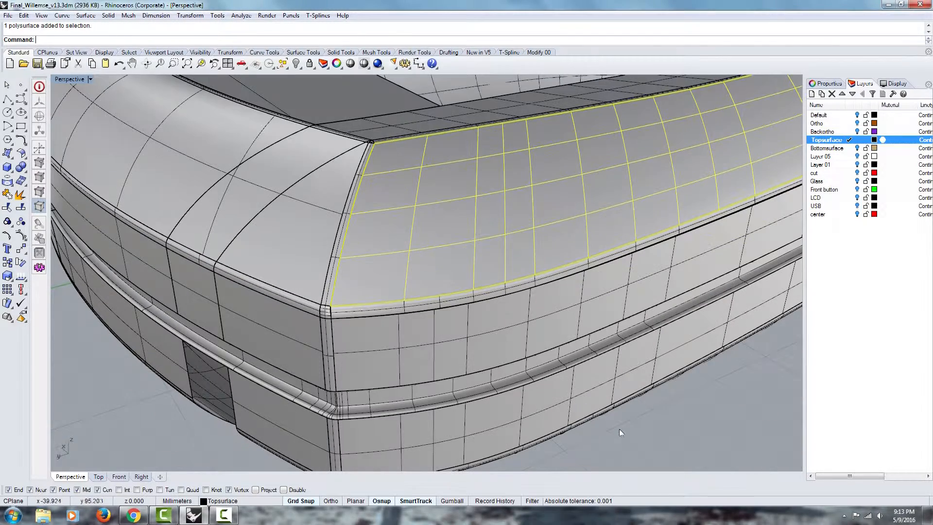
{"action": "key", "text": "Escape"}
{"action": "type", "text": "matchsrf"}
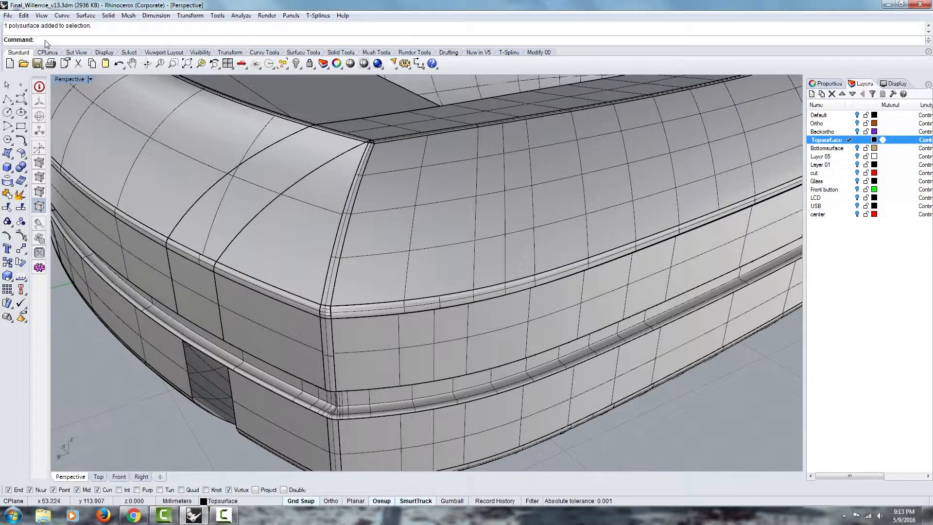
{"action": "key", "text": "Return"}
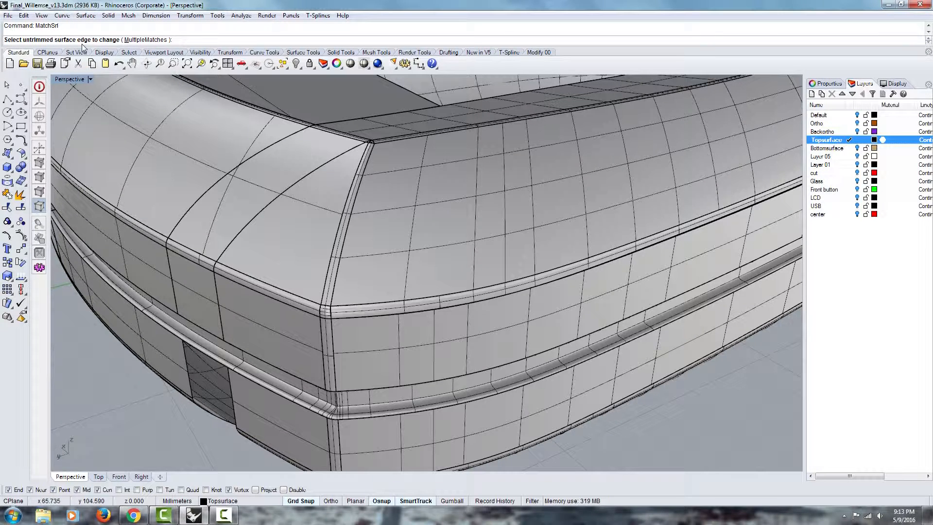
{"action": "scroll", "coordinate": [427, 299], "scroll_direction": "up", "scroll_amount": 3}
{"action": "left_click", "coordinate": [427, 297]}
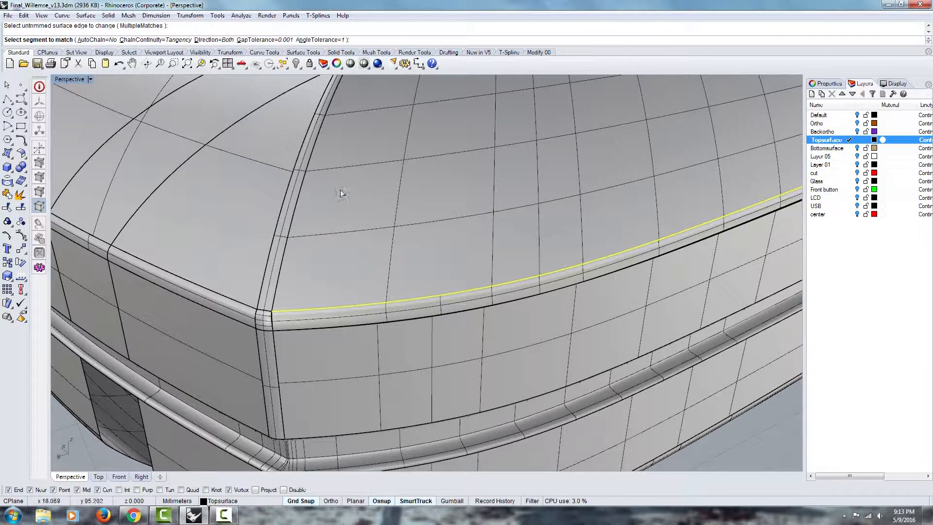
{"action": "scroll", "coordinate": [391, 251], "scroll_direction": "down", "scroll_amount": 10}
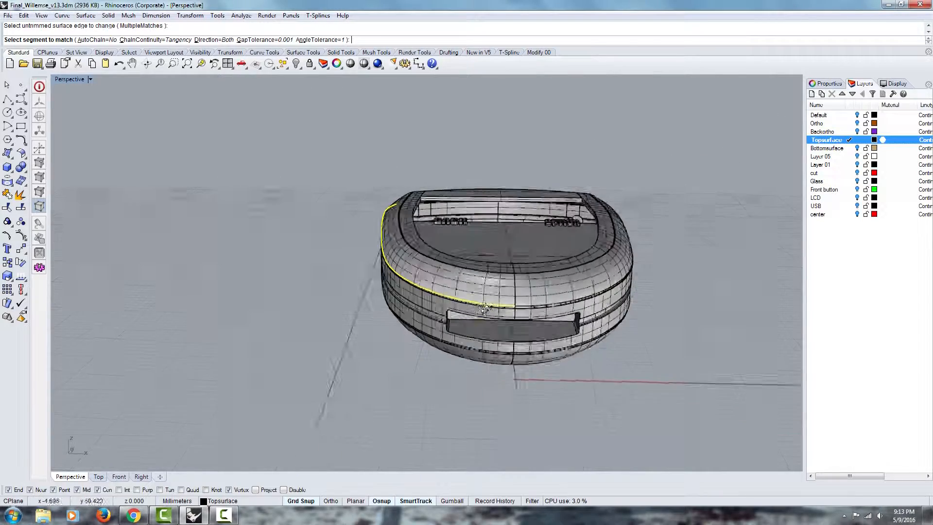
{"action": "scroll", "coordinate": [494, 270], "scroll_direction": "up", "scroll_amount": 10}
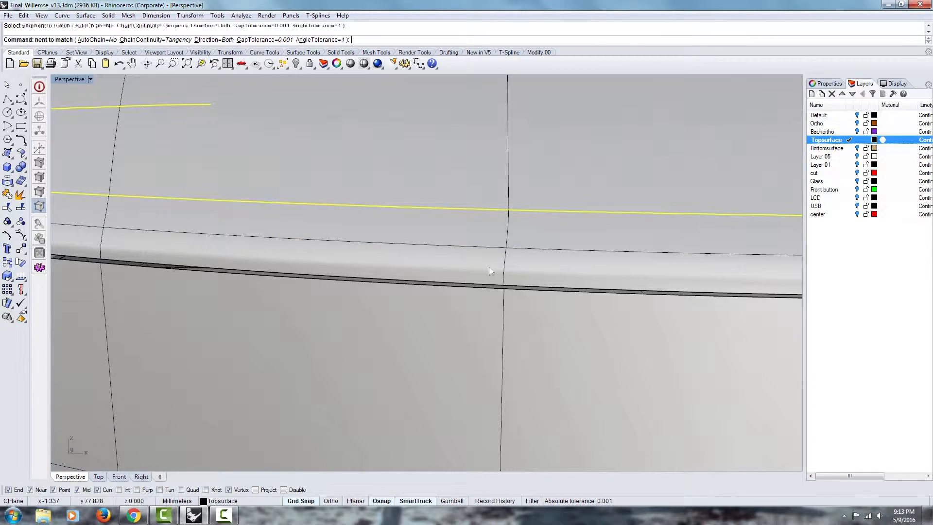
{"action": "key", "text": "Escape"}
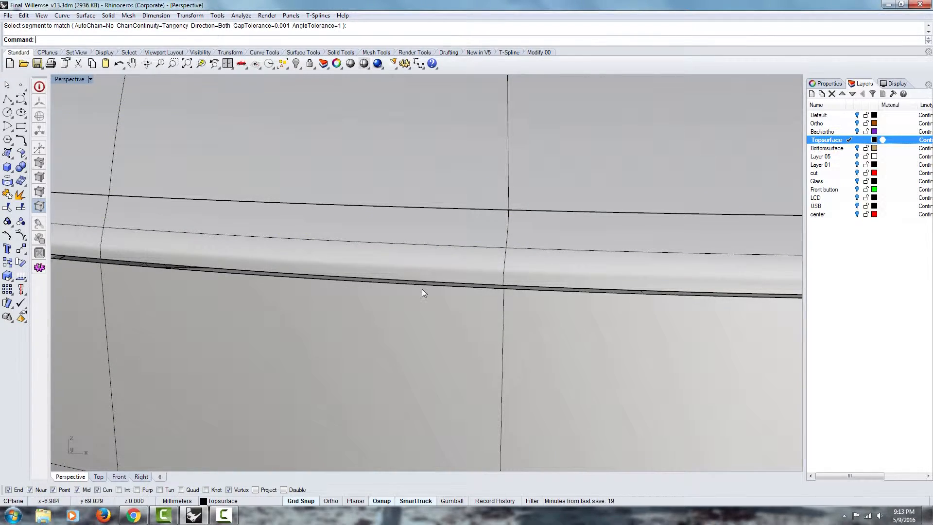
- Match the strip's lower edge to the side band's upper edge with Tangency continuity, preserving Position and using Automatic isocurve direction
{"action": "key", "text": "Return"}
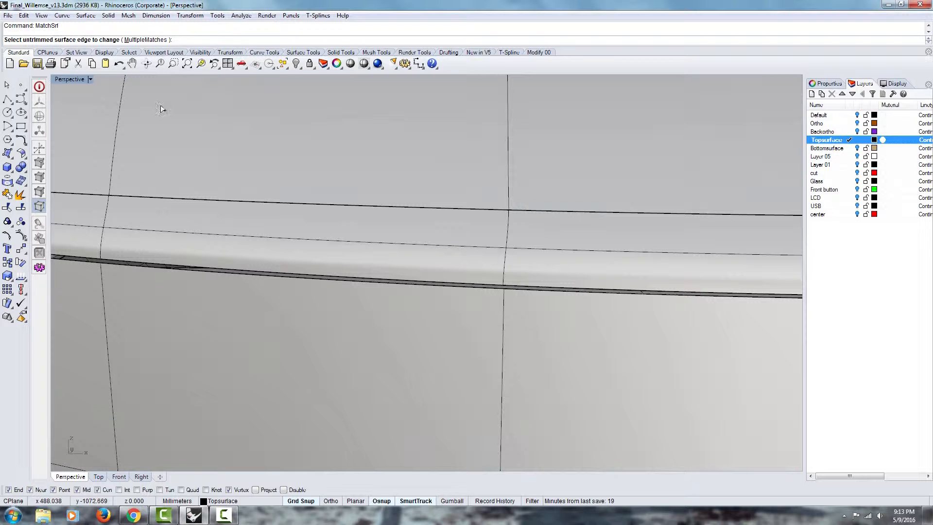
{"action": "left_click", "coordinate": [478, 285]}
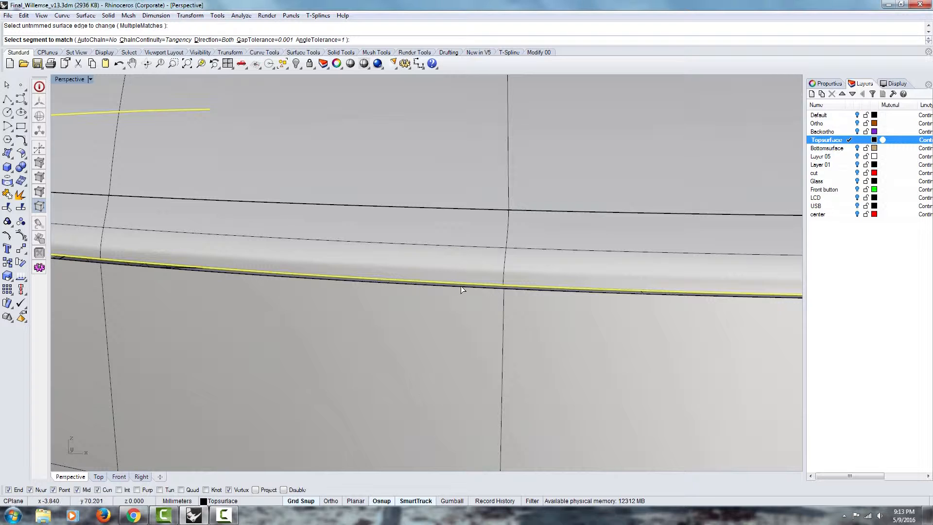
{"action": "left_click", "coordinate": [460, 286]}
{"action": "key", "text": "Return"}
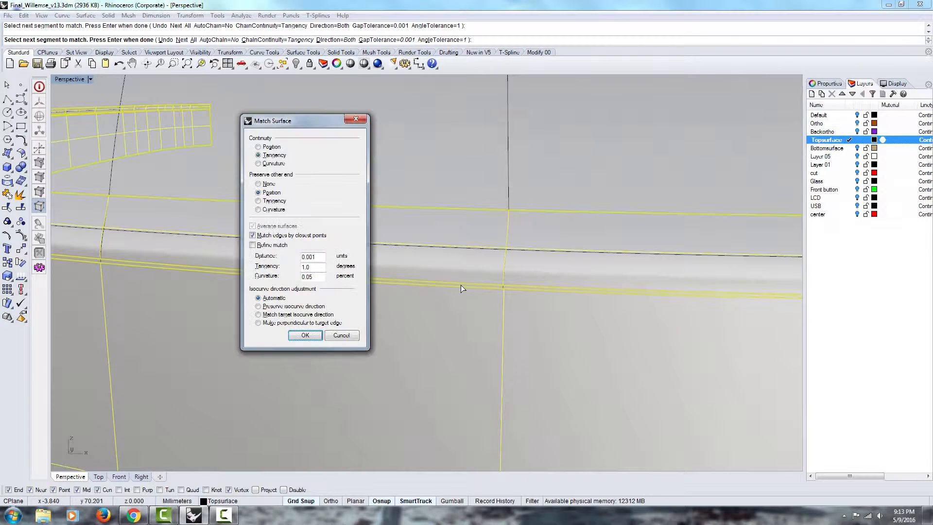
{"action": "left_click_drag", "start_coordinate": [307, 121], "coordinate": [262, 81]}
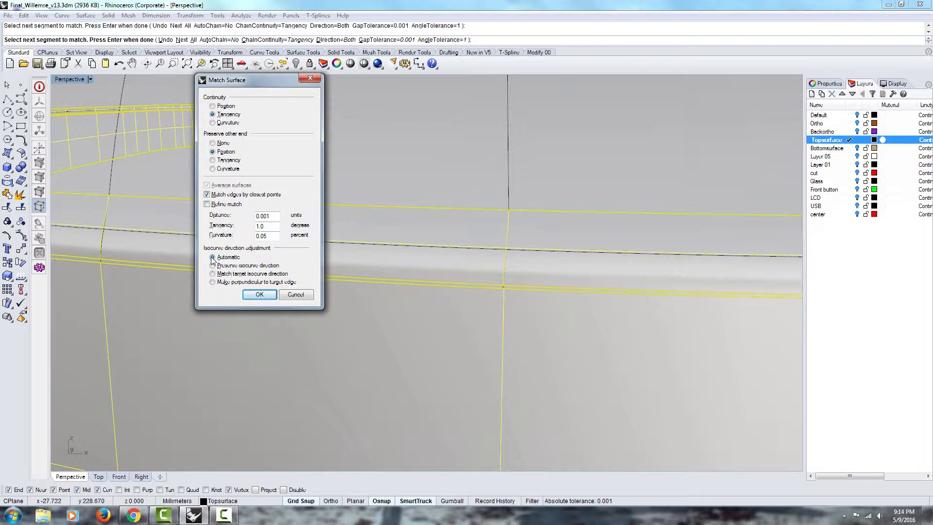
{"action": "left_click", "coordinate": [259, 294]}
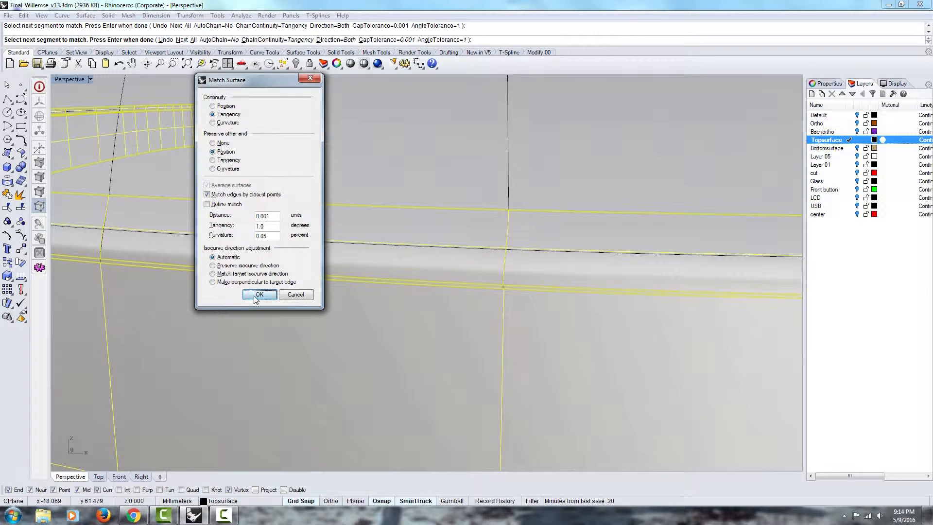
- Delete the old edge strip on the other half of the device, starting at the centre seam above the front opening
{"action": "scroll", "coordinate": [452, 323], "scroll_direction": "up", "scroll_amount": 3}
{"action": "scroll", "coordinate": [452, 324], "scroll_direction": "down", "scroll_amount": 5}
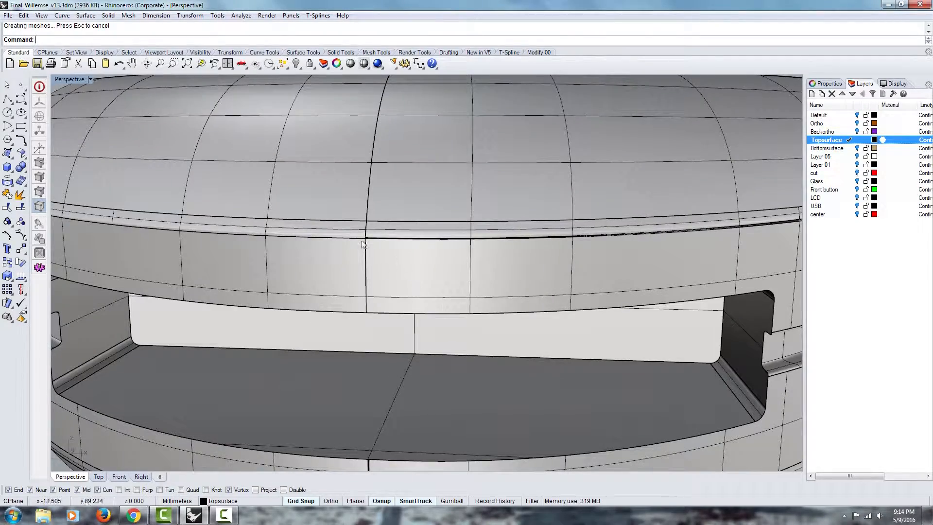
{"action": "left_click", "coordinate": [352, 226]}
{"action": "type", "text": "zs"}
{"action": "key", "text": "Return"}
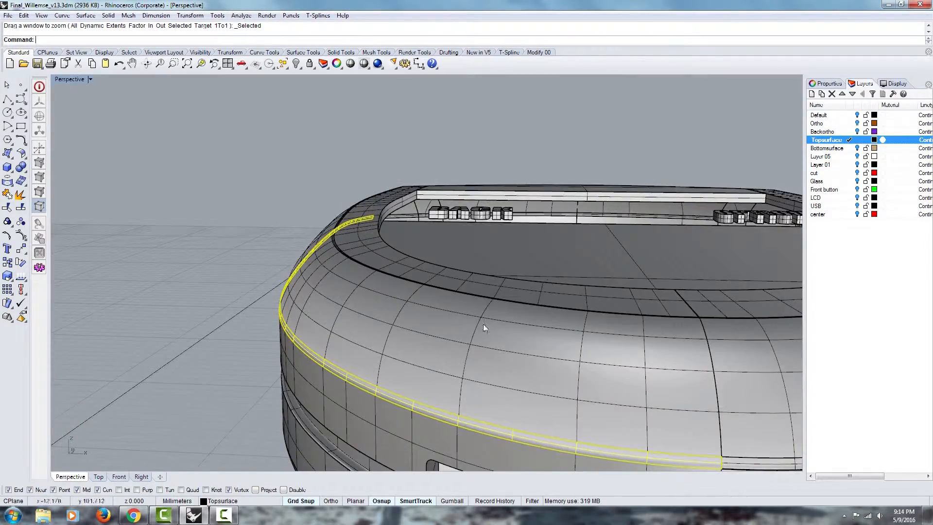
{"action": "right_click_drag", "start_coordinate": [483, 324], "coordinate": [238, 336]}
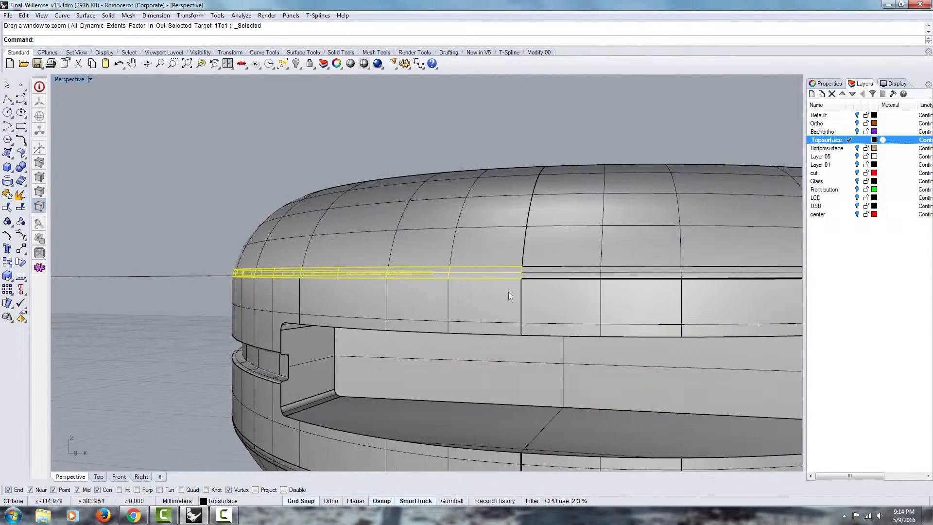
{"action": "left_click", "coordinate": [564, 277]}
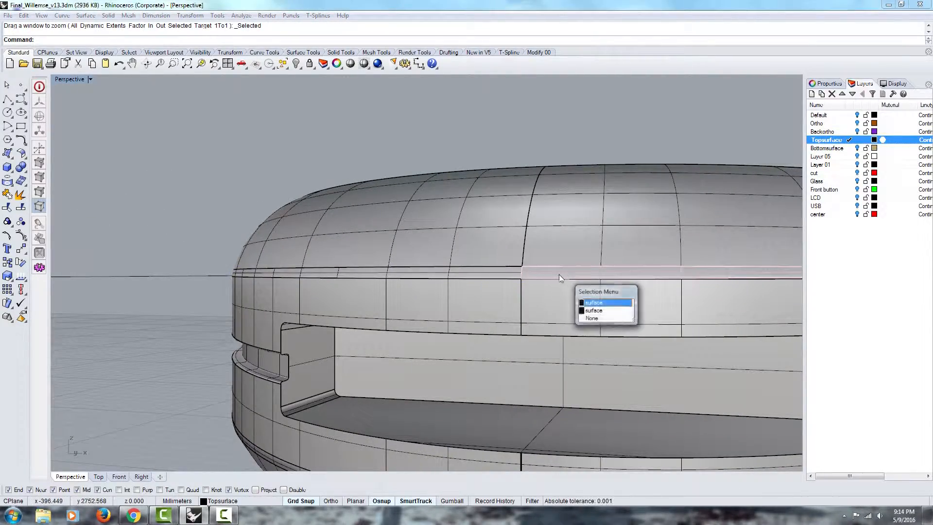
{"action": "left_click", "coordinate": [602, 311]}
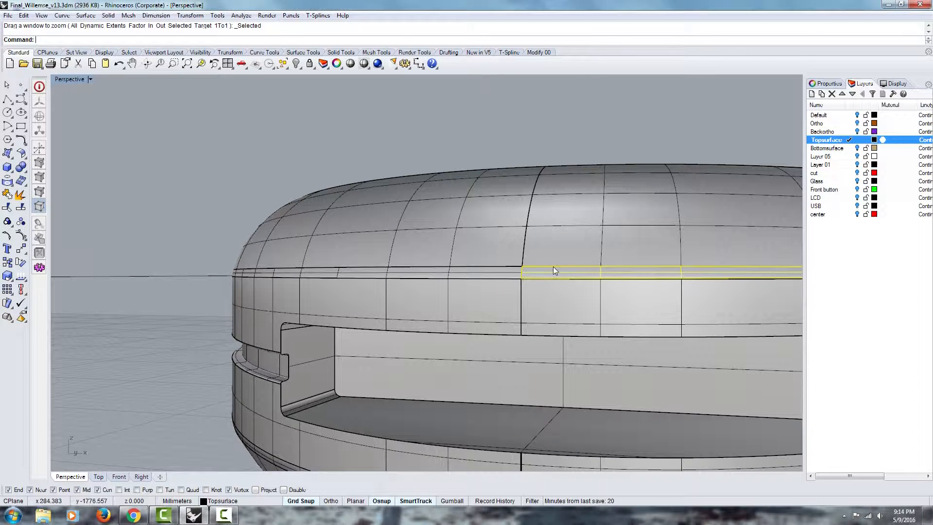
{"action": "key", "text": "Delete"}
- Mirror the matched edge strip across the device's lengthwise centre line from the seam at the front, keeping the original
{"action": "left_click", "coordinate": [507, 272]}
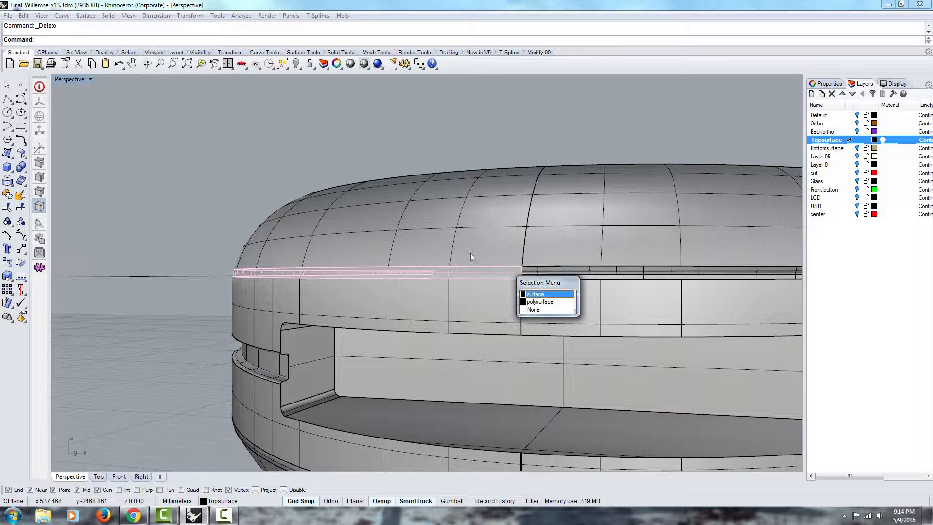
{"action": "left_click", "coordinate": [529, 287]}
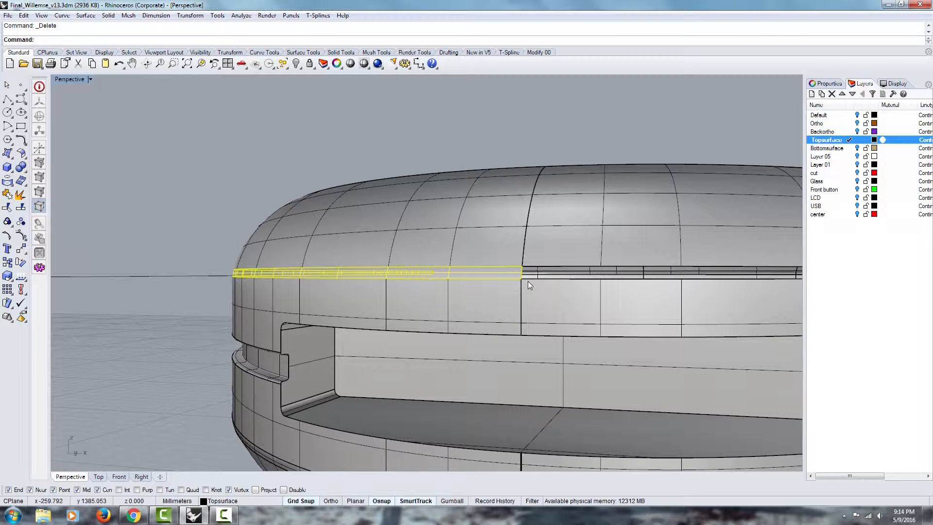
{"action": "type", "text": "m"}
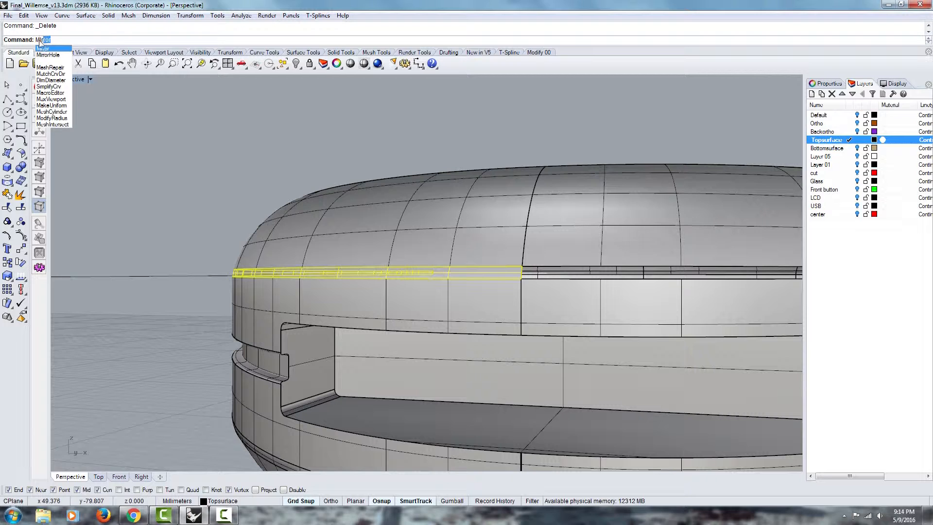
{"action": "left_click", "coordinate": [44, 48]}
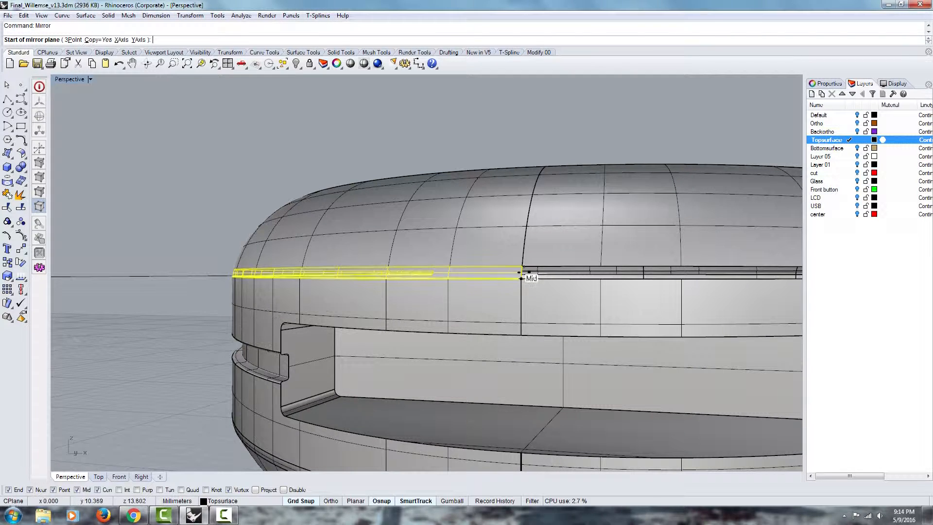
{"action": "right_click_drag", "start_coordinate": [521, 279], "coordinate": [375, 365]}
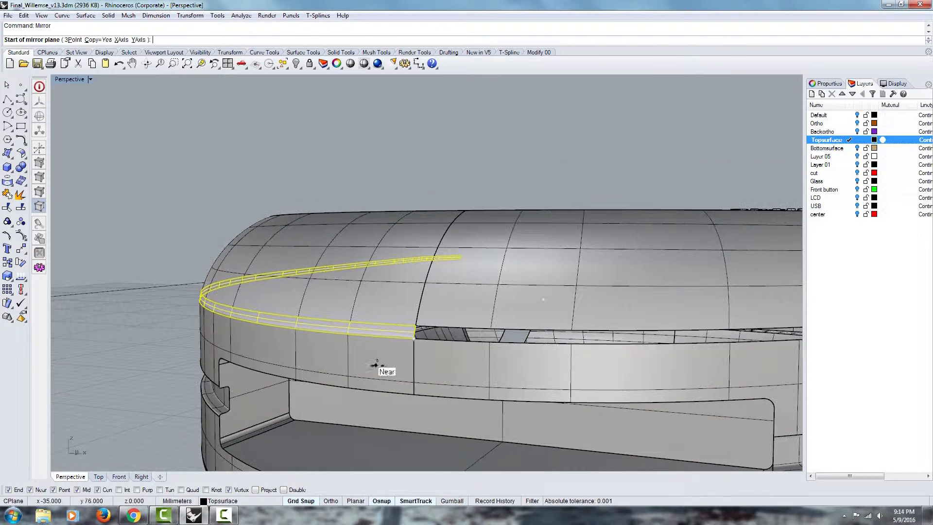
{"action": "left_click", "coordinate": [413, 338]}
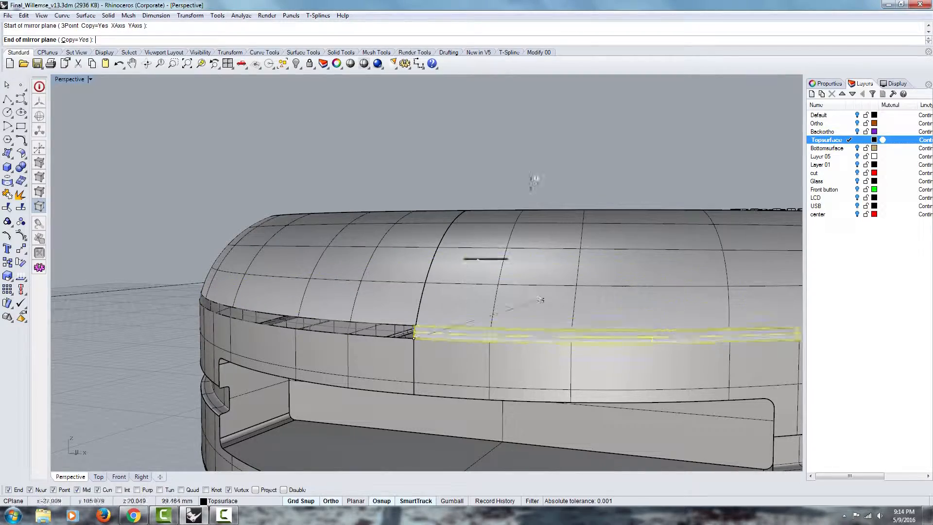
{"action": "right_click_drag", "start_coordinate": [614, 162], "coordinate": [551, 214]}
{"action": "scroll", "coordinate": [551, 214], "scroll_direction": "down", "scroll_amount": 10}
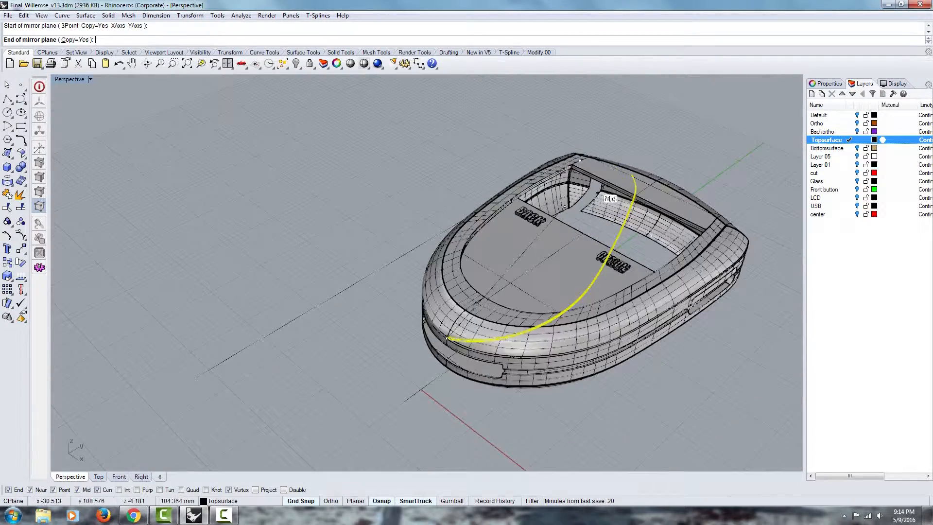
{"action": "left_click", "coordinate": [736, 124], "text": "shift"}
{"action": "right_click_drag", "start_coordinate": [654, 272], "coordinate": [554, 242]}
{"action": "scroll", "coordinate": [564, 311], "scroll_direction": "up", "scroll_amount": 10}
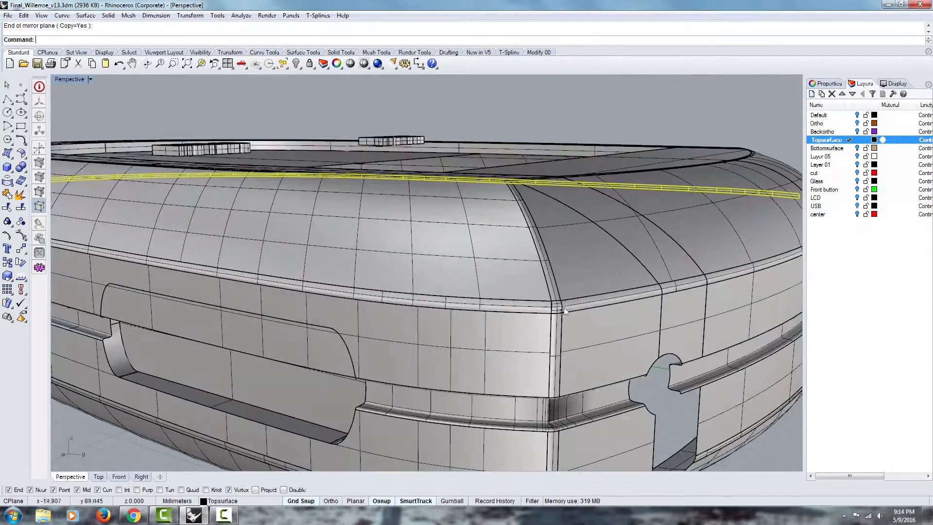
{"action": "key", "text": "Escape"}
- Join the rounded top surfaces, edge strips, upper side bands and the front opening's inner walls
{"action": "left_click", "coordinate": [484, 295]}
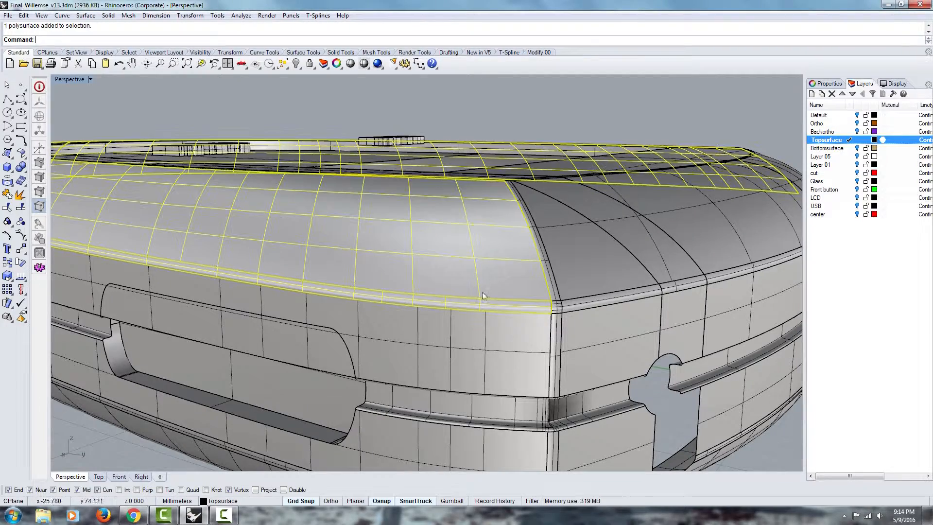
{"action": "left_click", "coordinate": [454, 344], "text": "shift"}
{"action": "right_click_drag", "start_coordinate": [361, 343], "coordinate": [552, 296]}
{"action": "scroll", "coordinate": [360, 343], "scroll_direction": "down", "scroll_amount": 8}
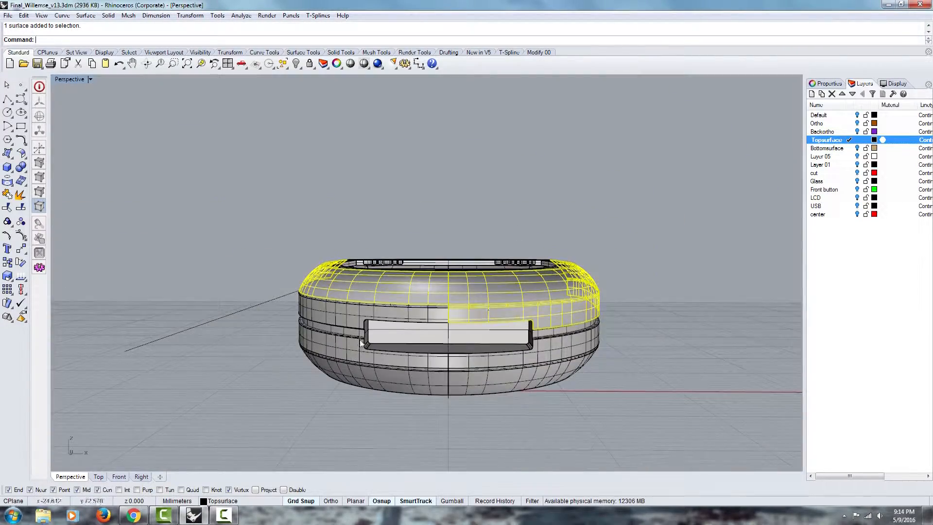
{"action": "right_click_drag", "start_coordinate": [361, 343], "coordinate": [398, 337]}
{"action": "scroll", "coordinate": [416, 288], "scroll_direction": "up", "scroll_amount": 6}
{"action": "left_click", "coordinate": [533, 286], "text": "shift"}
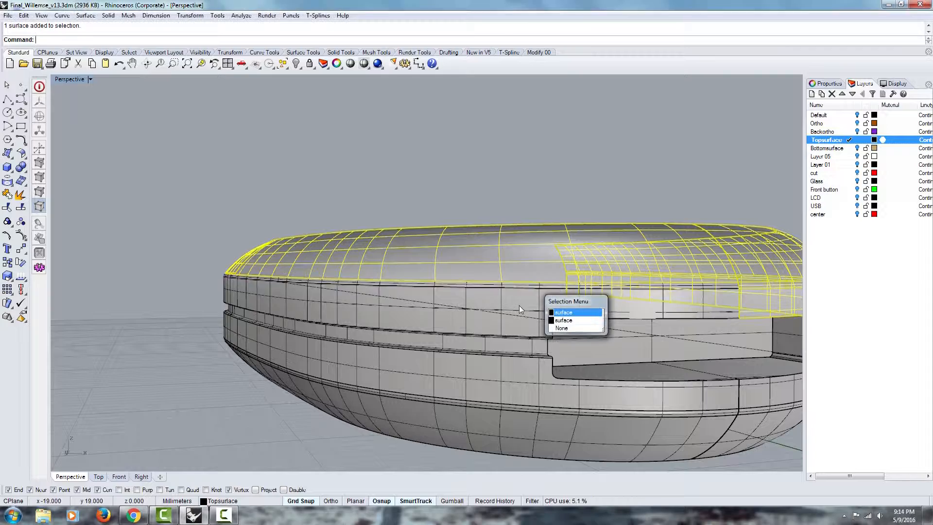
{"action": "left_click", "coordinate": [558, 312]}
{"action": "left_click", "coordinate": [536, 285], "text": "shift"}
{"action": "right_click_drag", "start_coordinate": [595, 301], "coordinate": [520, 305]}
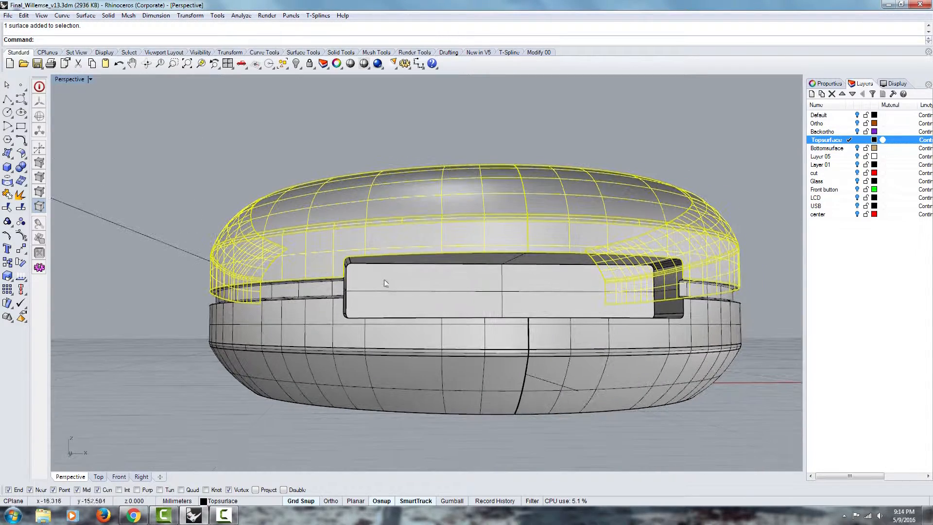
{"action": "right_click_drag", "start_coordinate": [349, 264], "coordinate": [351, 276]}
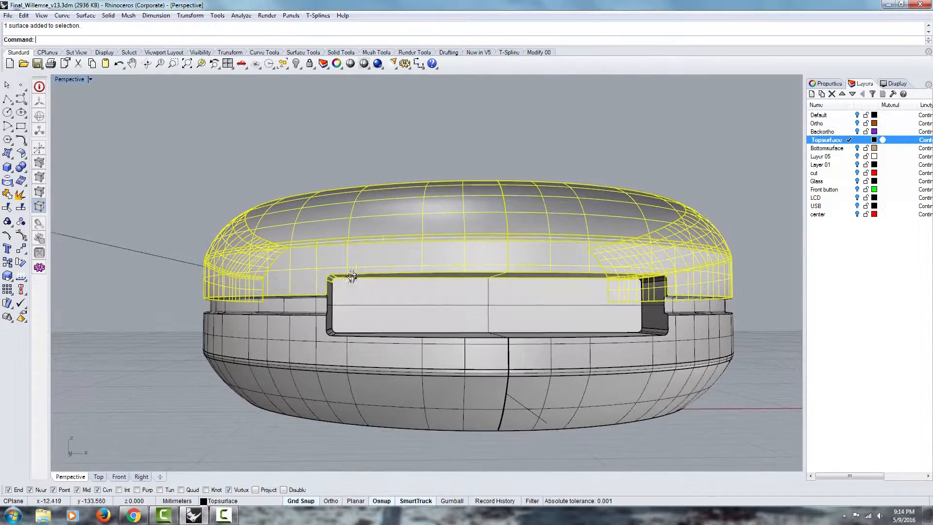
{"action": "scroll", "coordinate": [624, 287], "scroll_direction": "up", "scroll_amount": 5}
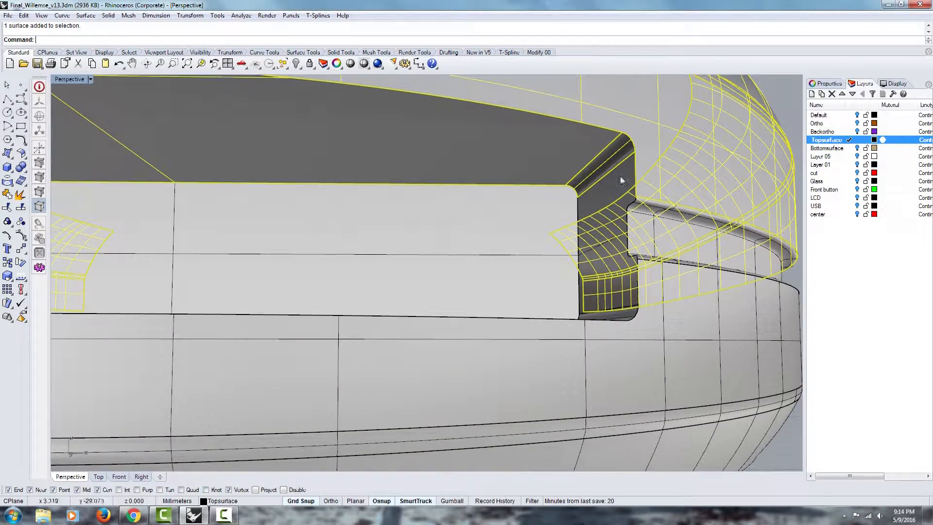
{"action": "scroll", "coordinate": [627, 195], "scroll_direction": "down", "scroll_amount": 8}
{"action": "scroll", "coordinate": [435, 207], "scroll_direction": "up", "scroll_amount": 2}
{"action": "scroll", "coordinate": [243, 239], "scroll_direction": "up", "scroll_amount": 5}
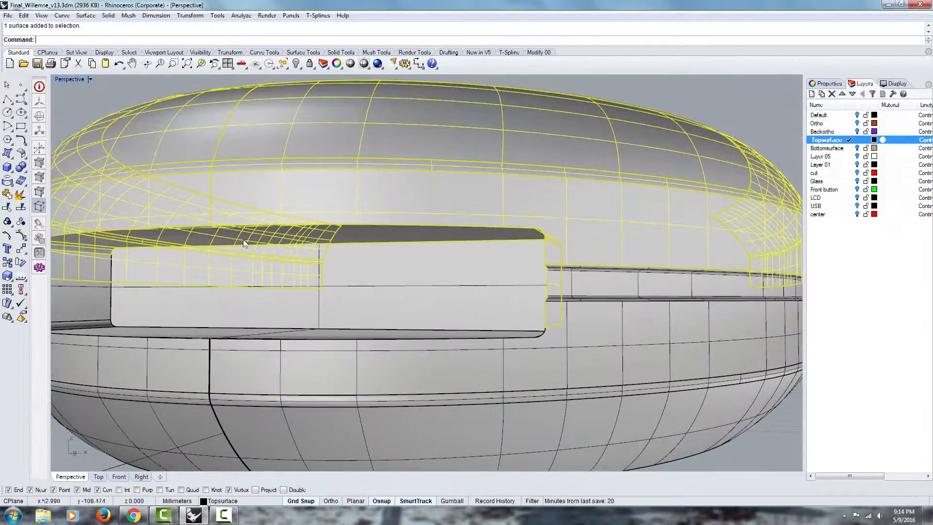
{"action": "scroll", "coordinate": [100, 294], "scroll_direction": "down", "scroll_amount": 8}
{"action": "right_click_drag", "start_coordinate": [359, 340], "coordinate": [383, 392]}
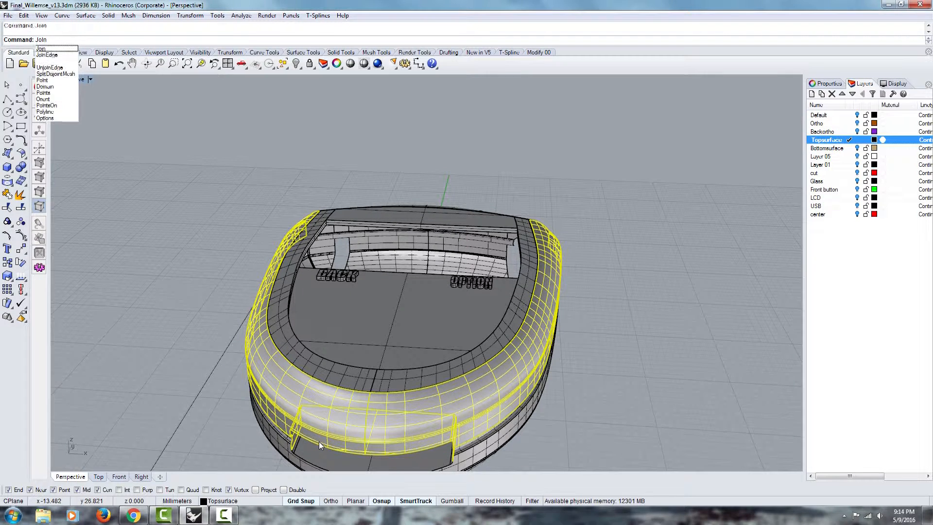
{"action": "key", "text": "Return"}
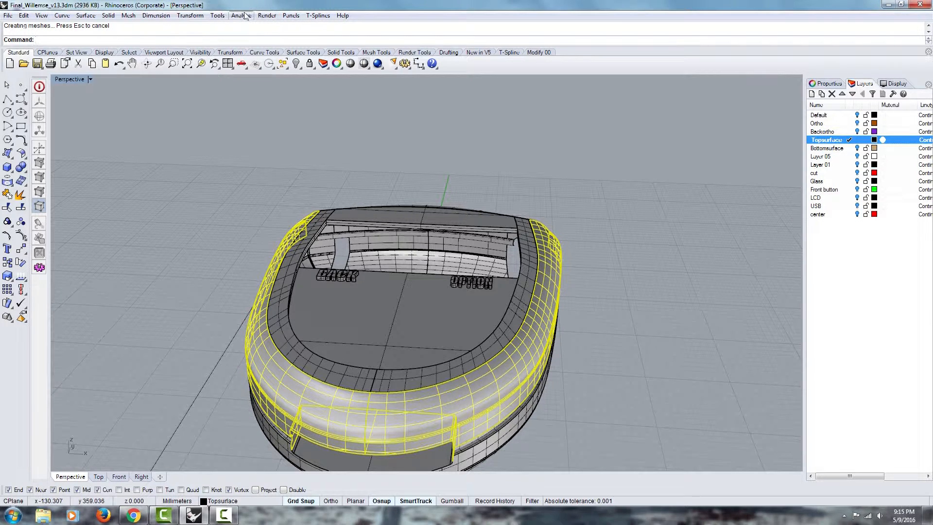
- Show the naked edges of the joined upper shell and examine them along the strips, seams and front opening
{"action": "left_click", "coordinate": [241, 15]}
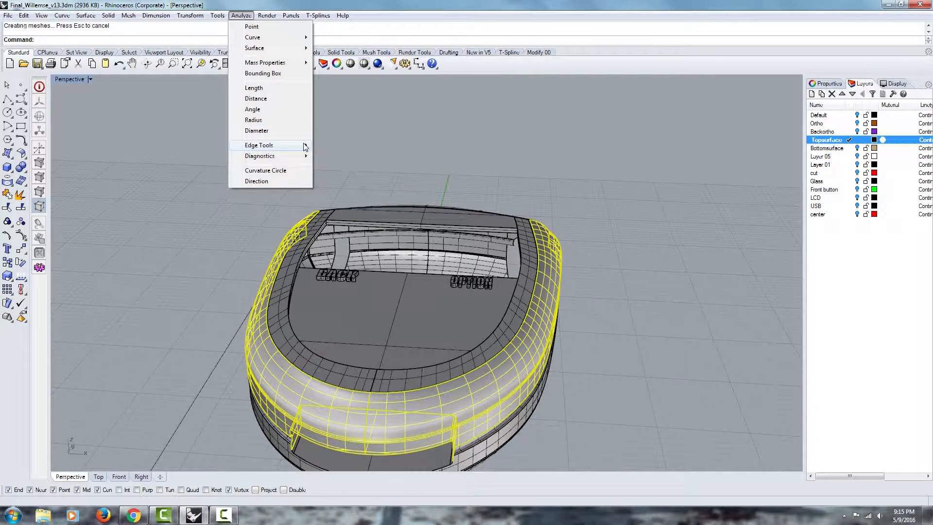
{"action": "mouse_move", "coordinate": [305, 145]}
{"action": "left_click", "coordinate": [349, 145]}
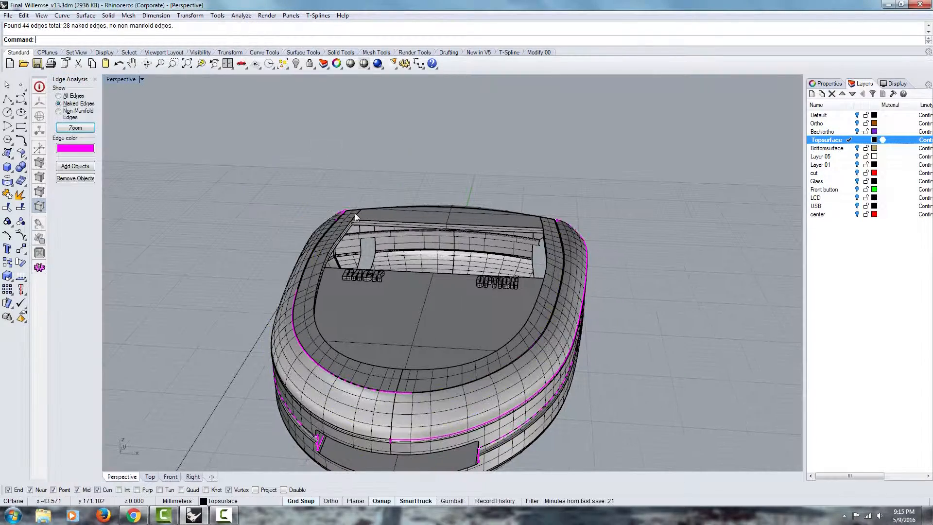
{"action": "right_click_drag", "start_coordinate": [380, 419], "coordinate": [417, 327]}
{"action": "scroll", "coordinate": [417, 328], "scroll_direction": "up", "scroll_amount": 5}
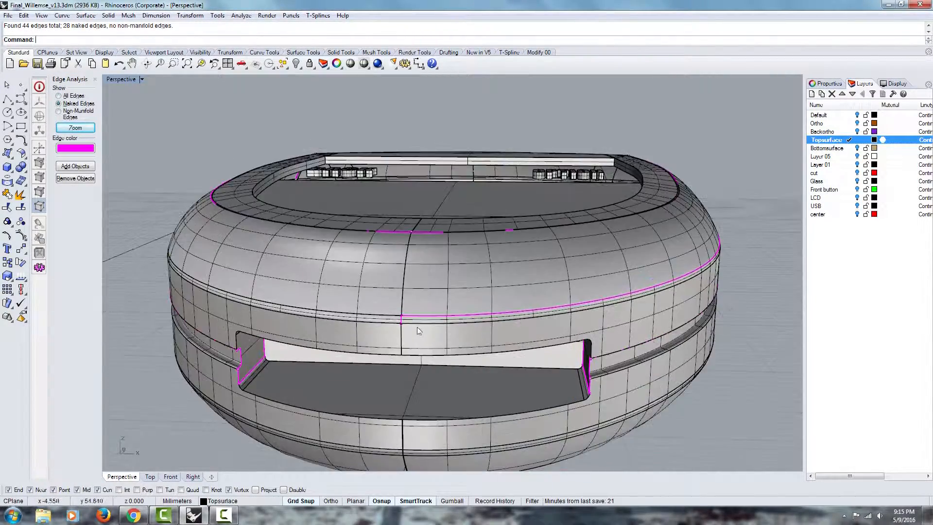
{"action": "right_click_drag", "start_coordinate": [488, 326], "coordinate": [382, 265]}
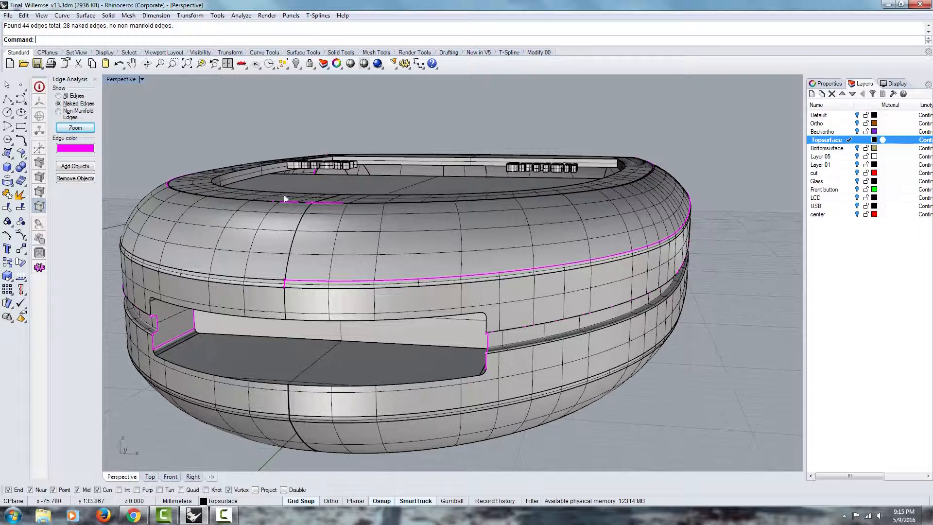
{"action": "right_click_drag", "start_coordinate": [388, 378], "coordinate": [605, 357]}
{"action": "scroll", "coordinate": [514, 314], "scroll_direction": "down", "scroll_amount": 5}
{"action": "right_click_drag", "start_coordinate": [514, 315], "coordinate": [509, 326]}
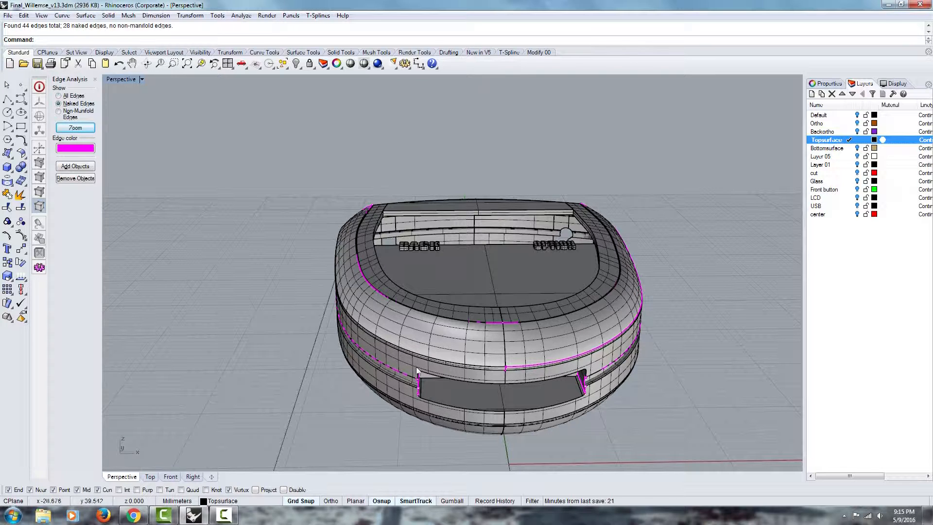
{"action": "right_click_drag", "start_coordinate": [588, 375], "coordinate": [515, 154]}
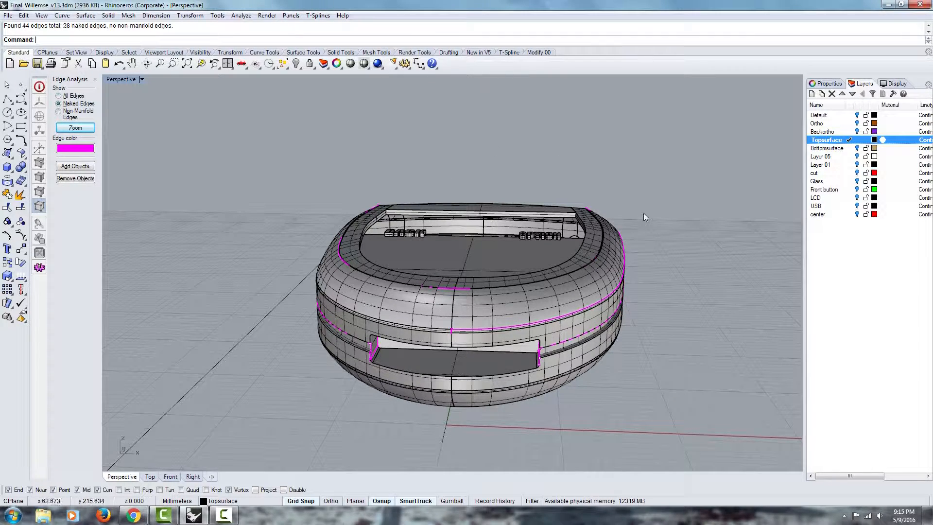
{"action": "right_click_drag", "start_coordinate": [600, 249], "coordinate": [595, 295]}
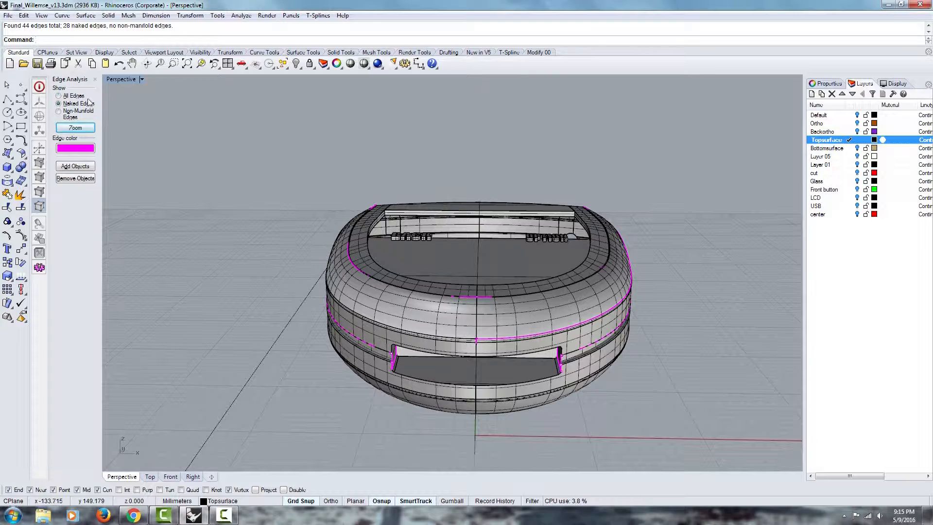
{"action": "left_click", "coordinate": [95, 79]}
- Explode the joined upper shell into separate surfaces and clear the selection
{"action": "right_click_drag", "start_coordinate": [287, 348], "coordinate": [227, 362]}
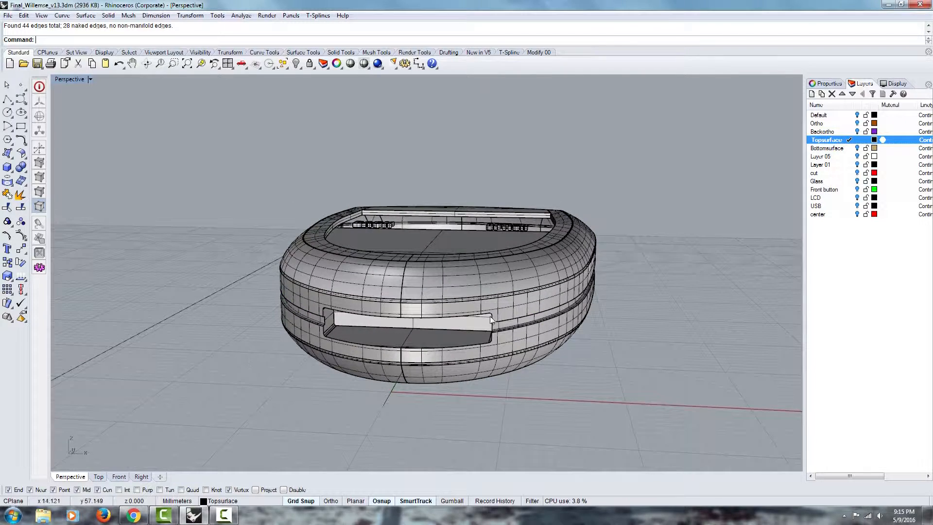
{"action": "left_click", "coordinate": [412, 280]}
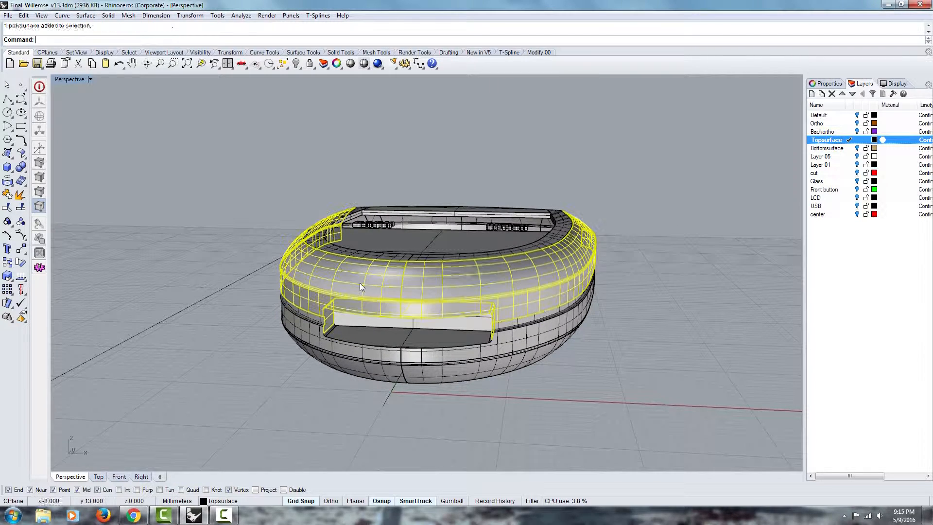
{"action": "left_click", "coordinate": [21, 195]}
{"action": "left_click", "coordinate": [169, 319]}
- Delete the side band, edge strip and rounded top surface on the half of the shell opposite the matched strip
{"action": "scroll", "coordinate": [456, 311], "scroll_direction": "up", "scroll_amount": 6}
{"action": "left_click", "coordinate": [337, 294]}
{"action": "scroll", "coordinate": [358, 301], "scroll_direction": "up", "scroll_amount": 8}
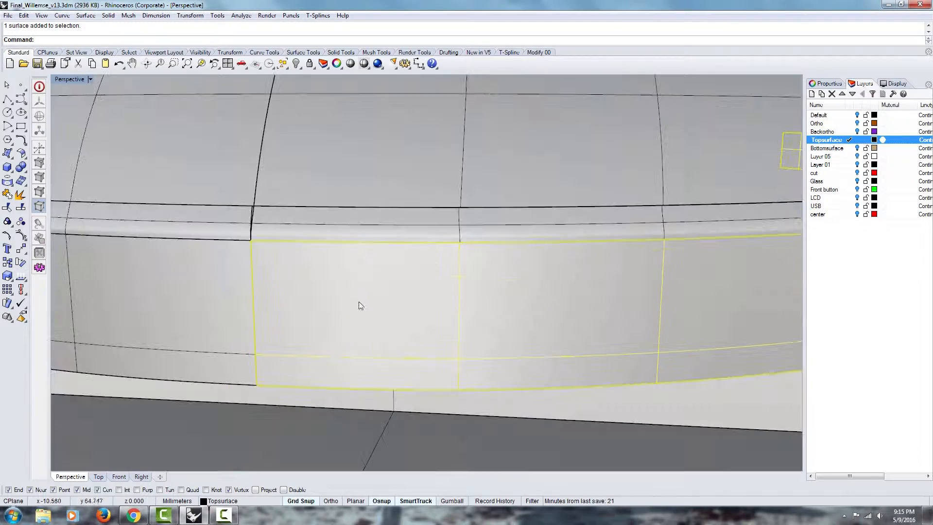
{"action": "key", "text": "Delete"}
{"action": "scroll", "coordinate": [359, 302], "scroll_direction": "down", "scroll_amount": 5}
{"action": "left_click", "coordinate": [378, 271]}
{"action": "key", "text": "Delete"}
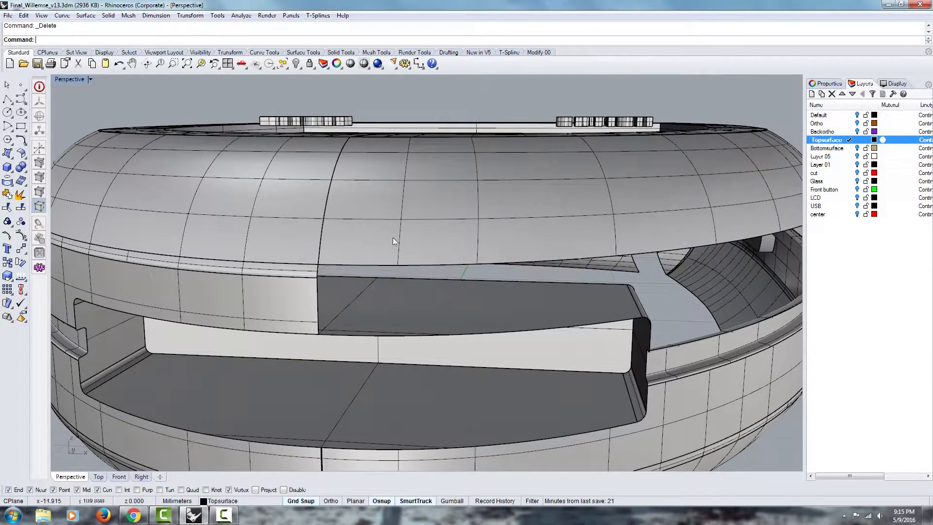
{"action": "left_click", "coordinate": [397, 225]}
{"action": "key", "text": "Delete"}
- Mirror the remaining side band, edge strip and rounded top surface as a copy across the vertical plane through the centre line x = 0
{"action": "right_click_drag", "start_coordinate": [334, 325], "coordinate": [338, 324]}
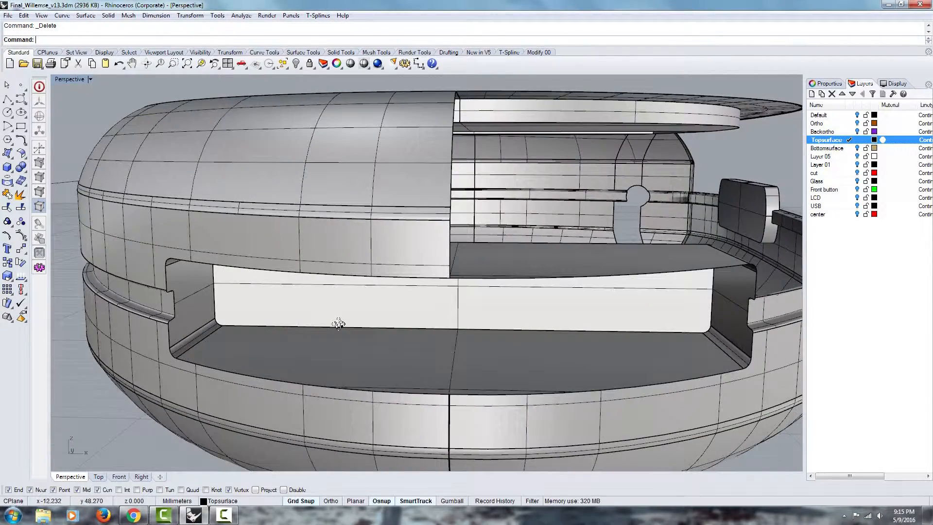
{"action": "left_click", "coordinate": [444, 245]}
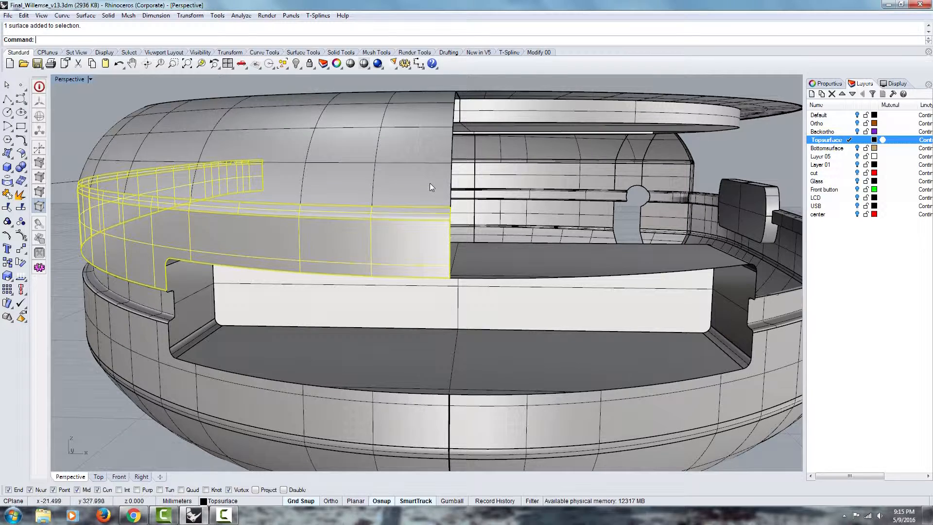
{"action": "mouse_move", "coordinate": [429, 183]}
{"action": "right_mouse_down"}
{"action": "mouse_move", "coordinate": [444, 197]}
{"action": "mouse_move", "coordinate": [437, 183]}
{"action": "mouse_move", "coordinate": [429, 188]}
{"action": "right_mouse_up"}
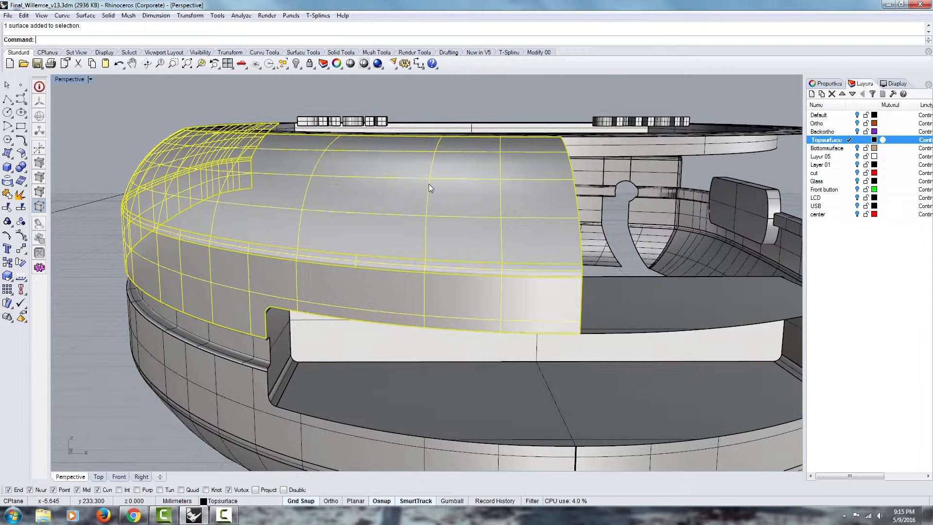
{"action": "type", "text": "Mirror"}
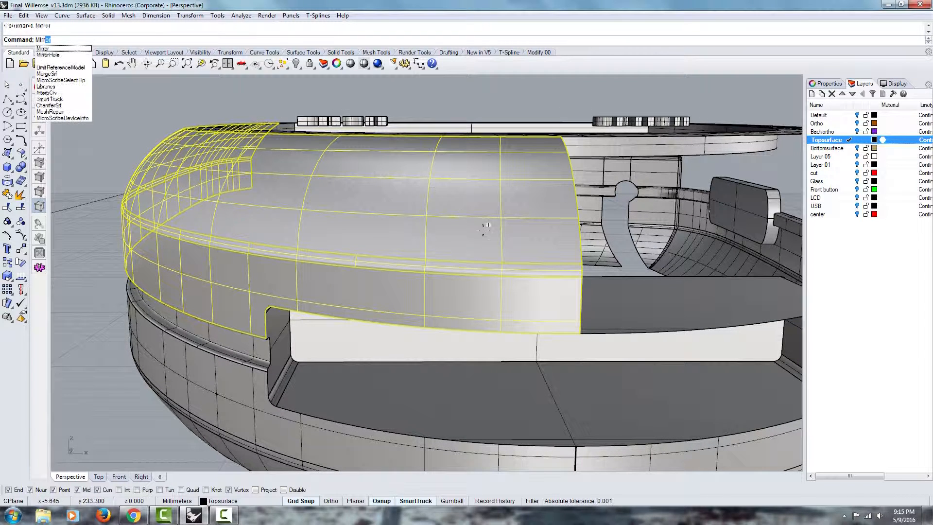
{"action": "key", "text": "Return"}
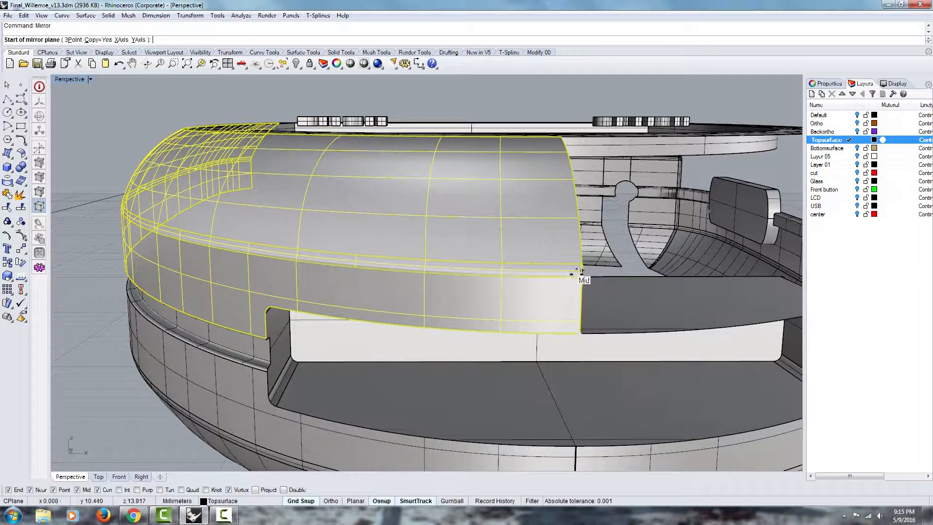
{"action": "scroll", "coordinate": [457, 195], "scroll_direction": "down", "scroll_amount": 8}
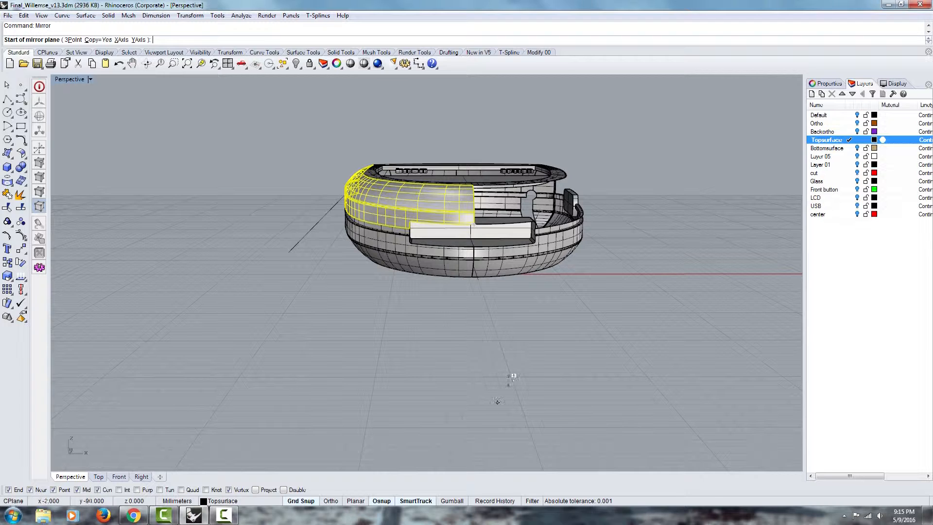
{"action": "left_click", "coordinate": [496, 333]}
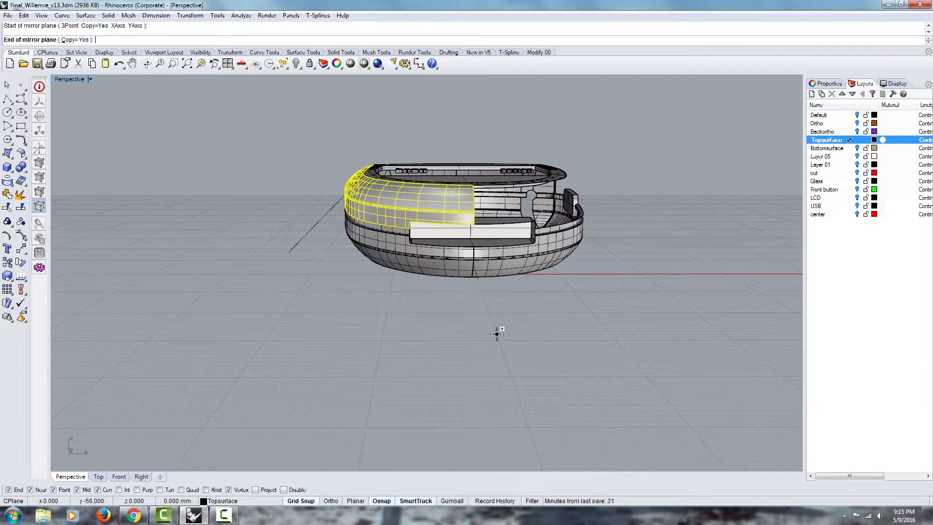
{"action": "left_click", "coordinate": [529, 413]}
{"action": "key", "text": "Escape"}
- Examine the mirrored top surface and edge strip along the front centre seam, then clear the selection
{"action": "scroll", "coordinate": [525, 329], "scroll_direction": "up", "scroll_amount": 3}
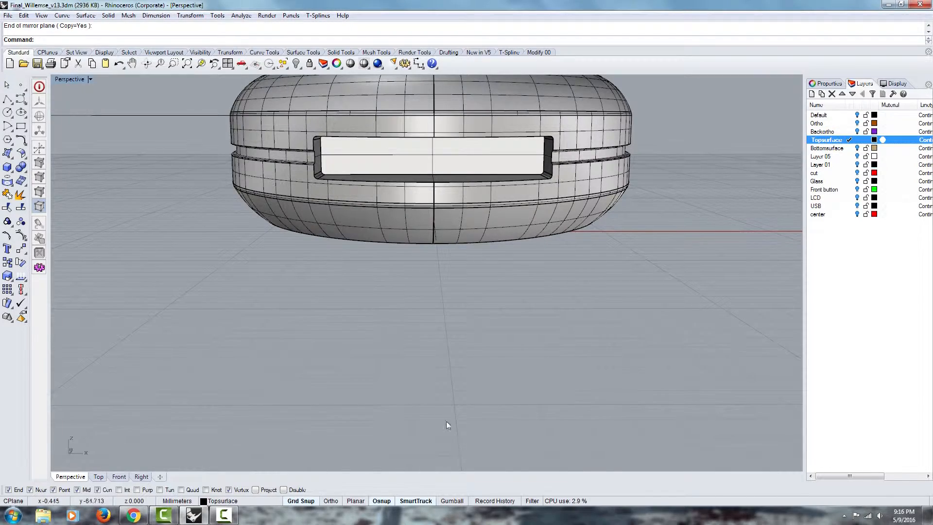
{"action": "right_click_drag", "start_coordinate": [446, 421], "coordinate": [412, 420]}
{"action": "scroll", "coordinate": [411, 418], "scroll_direction": "up", "scroll_amount": 6}
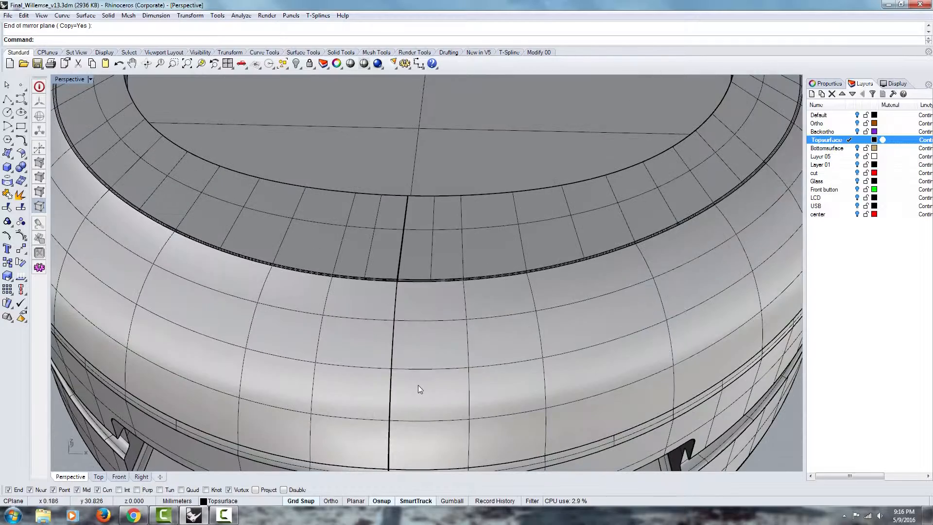
{"action": "left_click", "coordinate": [407, 387]}
{"action": "right_click_drag", "start_coordinate": [405, 386], "coordinate": [404, 311]}
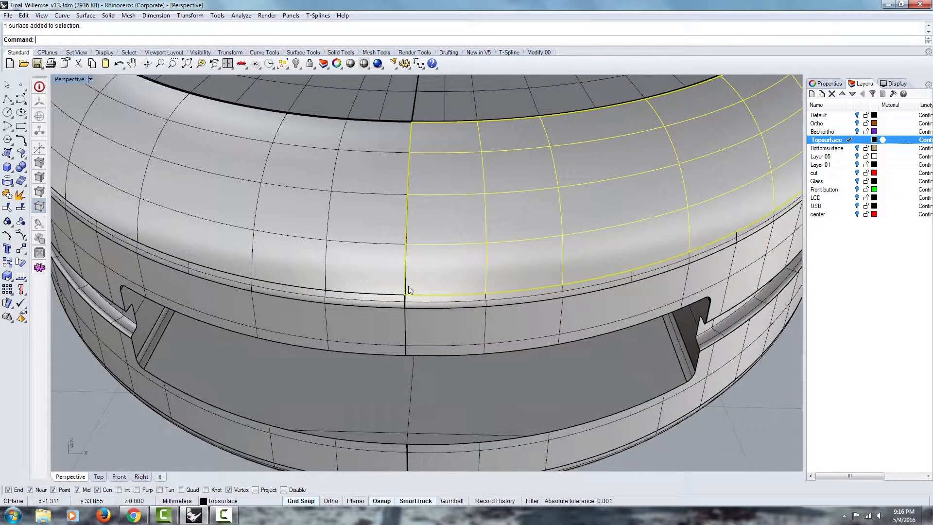
{"action": "scroll", "coordinate": [408, 290], "scroll_direction": "up", "scroll_amount": 3}
{"action": "left_click", "coordinate": [431, 337]}
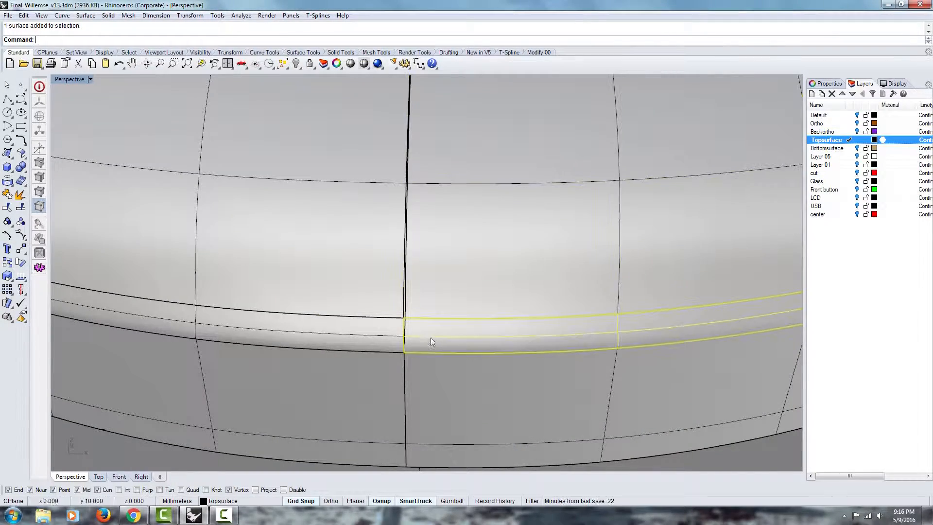
{"action": "left_click", "coordinate": [375, 271]}
{"action": "left_click", "coordinate": [483, 252]}
{"action": "scroll", "coordinate": [443, 166], "scroll_direction": "down", "scroll_amount": 9}
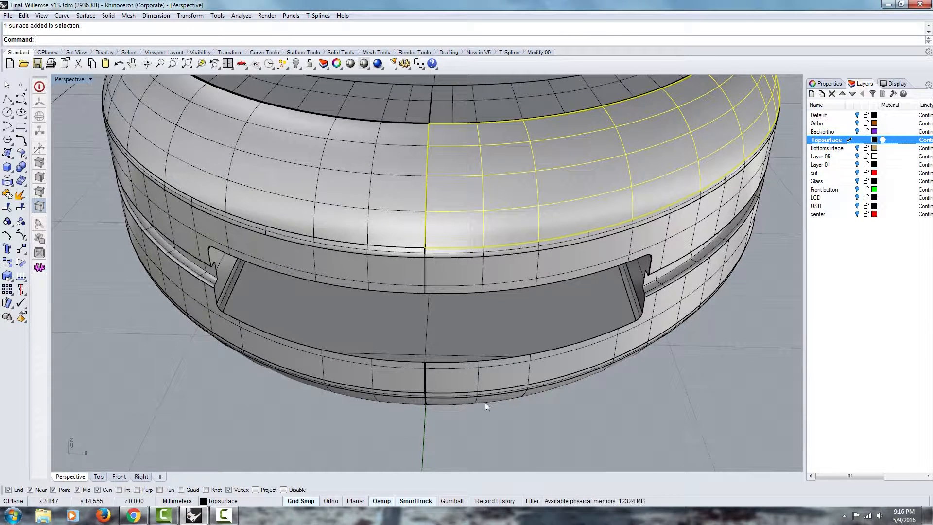
{"action": "left_click", "coordinate": [491, 433]}
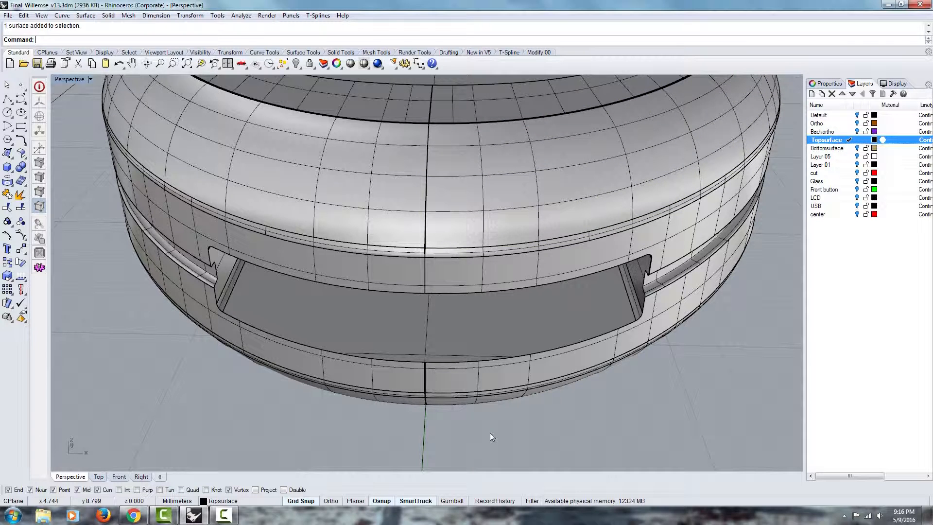
- Match the two rounded top surfaces at the front centre seam with tangency continuity, other end preserved at tangency, averaged surfaces and closest-point edge matching
{"action": "type", "text": "atchSrf"}
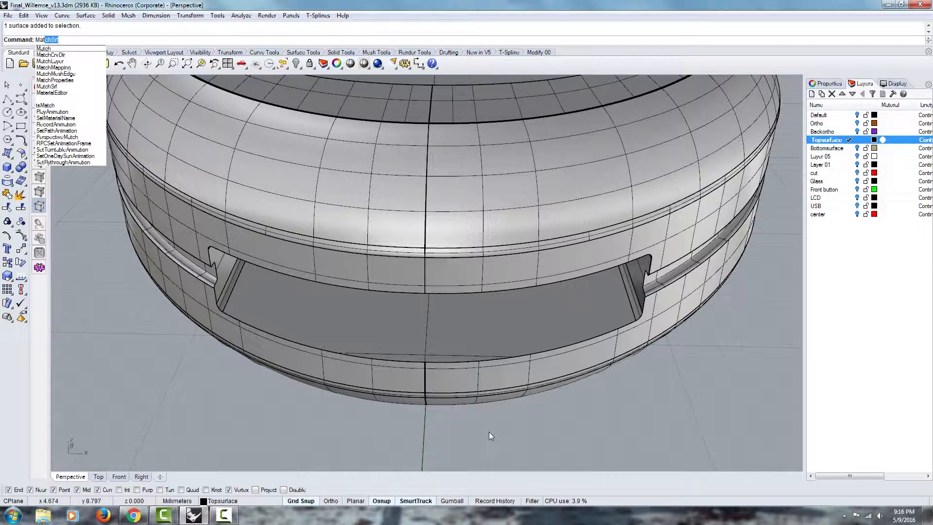
{"action": "key", "text": "Return"}
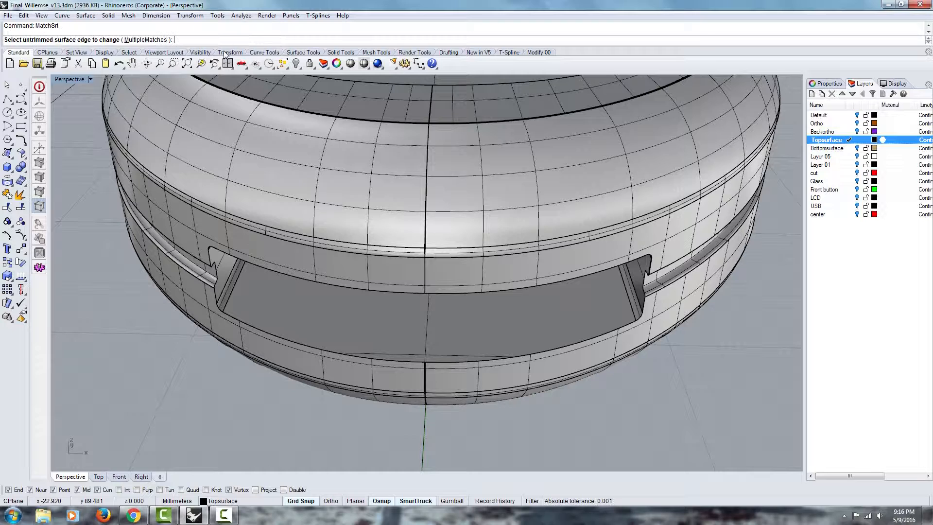
{"action": "left_click", "coordinate": [429, 188]}
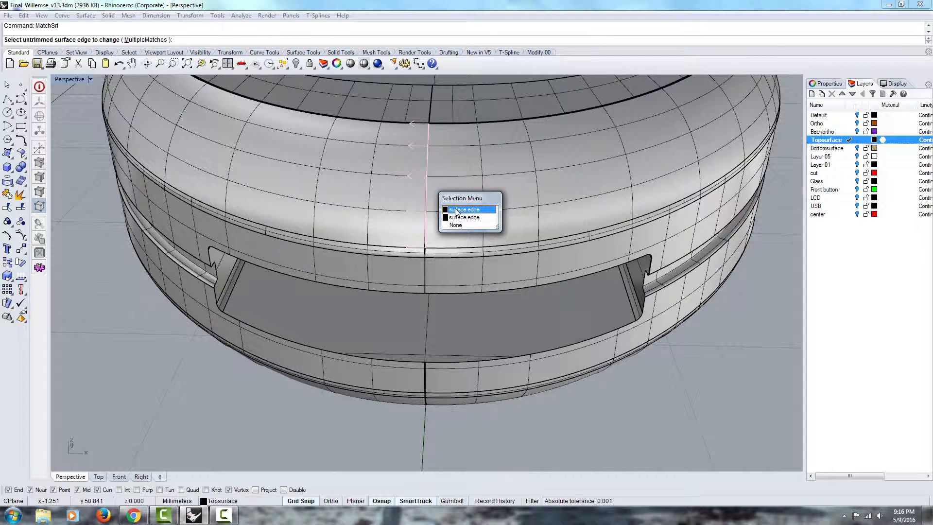
{"action": "left_click", "coordinate": [455, 210]}
{"action": "left_click", "coordinate": [425, 201]}
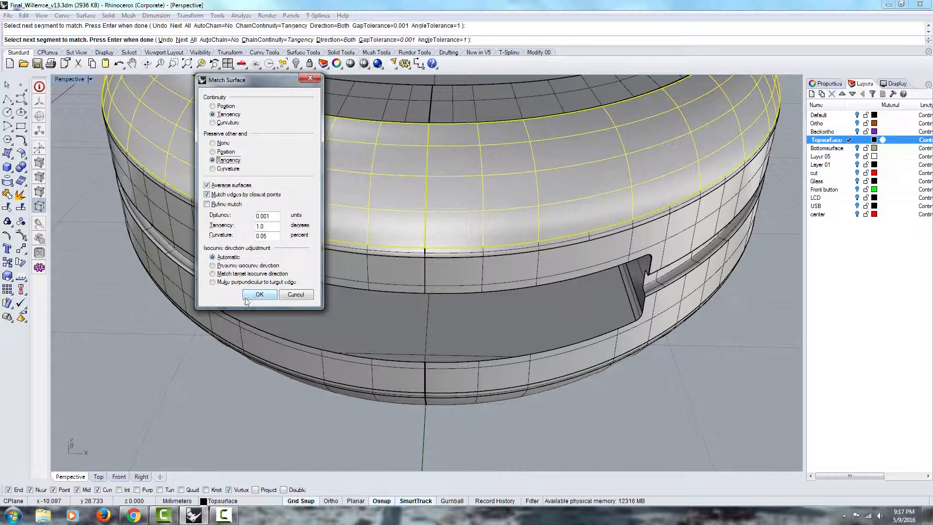
{"action": "left_click", "coordinate": [261, 295]}
- Match the two edge strips at the front centre seam with tangency continuity, averaging both surfaces and preserving tangency at the other end
{"action": "scroll", "coordinate": [404, 265], "scroll_direction": "up", "scroll_amount": 8}
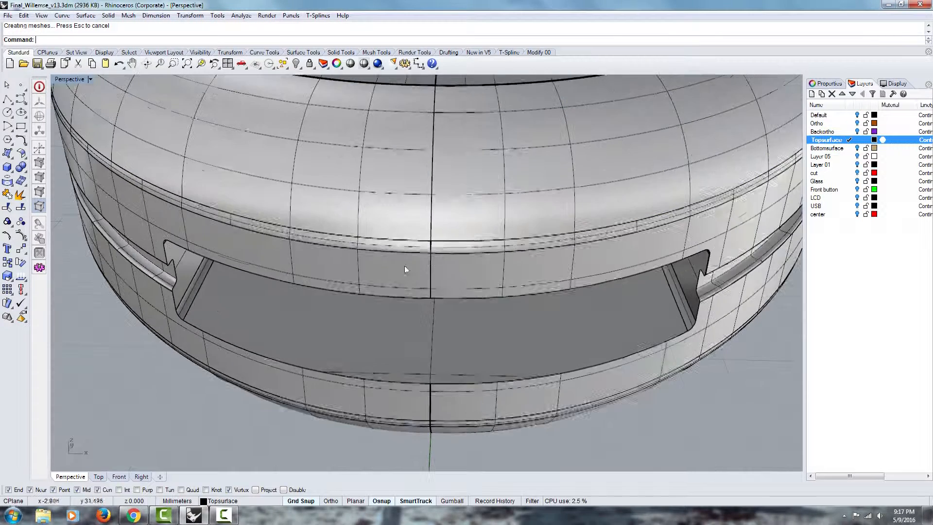
{"action": "key", "text": "Return"}
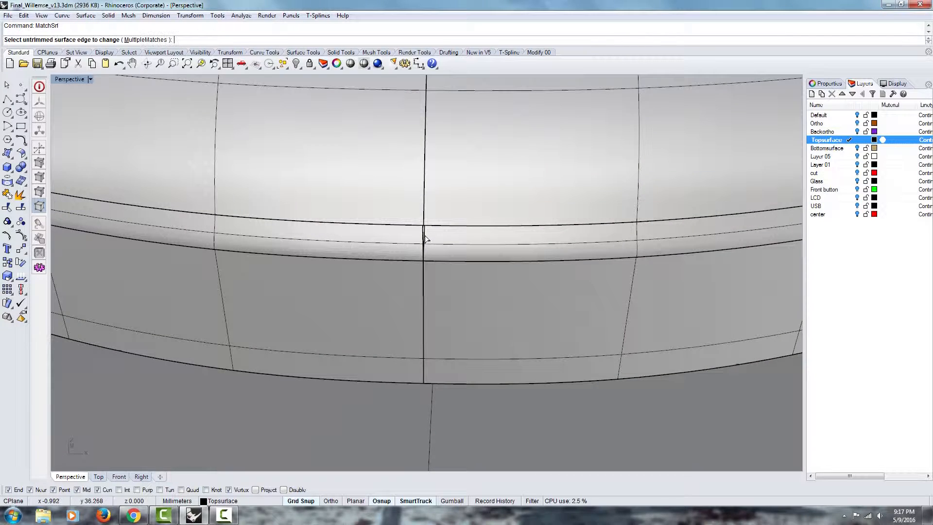
{"action": "left_click", "coordinate": [425, 238]}
{"action": "left_click", "coordinate": [421, 238]}
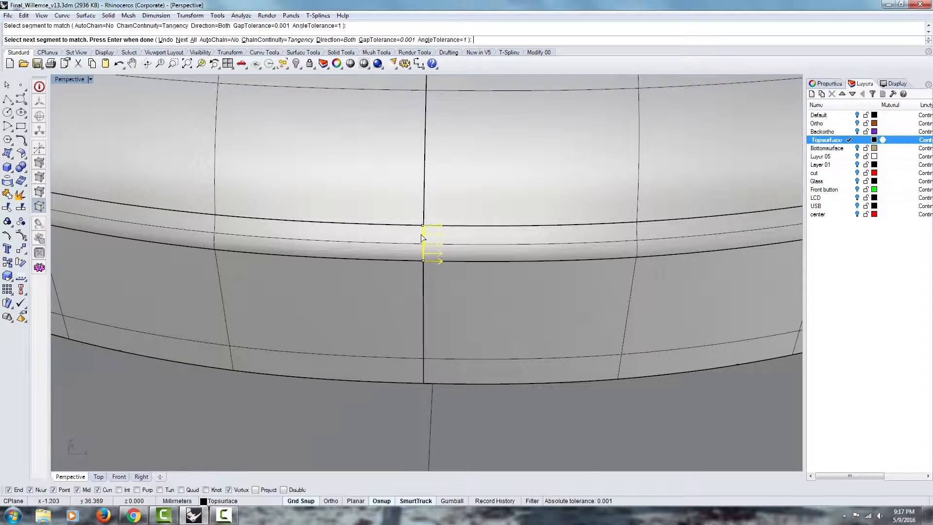
{"action": "key", "text": "Return"}
{"action": "key", "text": "Return"}
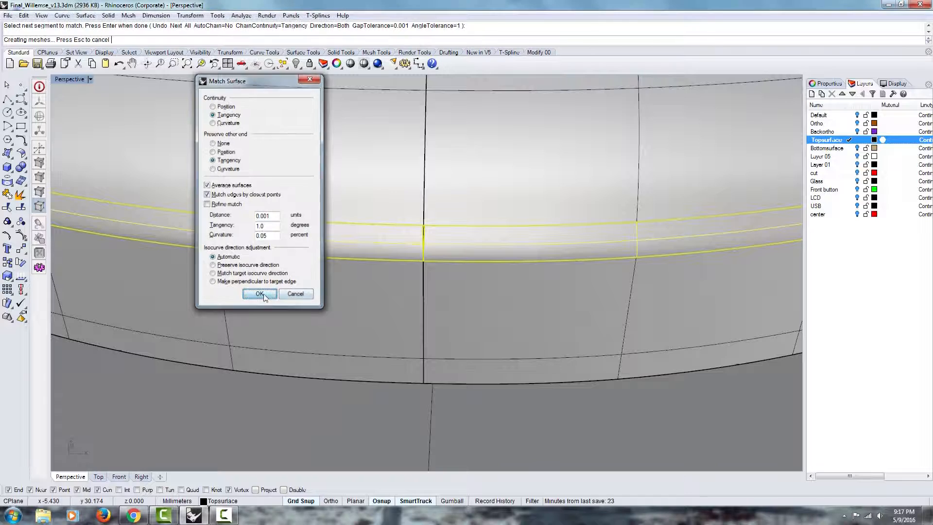
- Join both halves' upper side bands, edge strips and rounded top surfaces
{"action": "scroll", "coordinate": [428, 235], "scroll_direction": "up", "scroll_amount": 2}
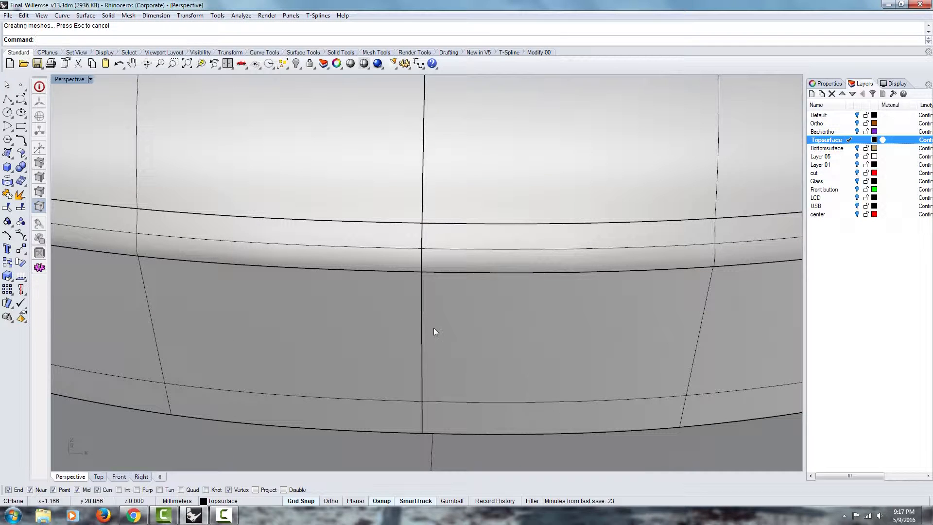
{"action": "left_click", "coordinate": [438, 315], "text": "shift"}
{"action": "left_click", "coordinate": [370, 318], "text": "shift"}
{"action": "left_click", "coordinate": [390, 241], "text": "shift"}
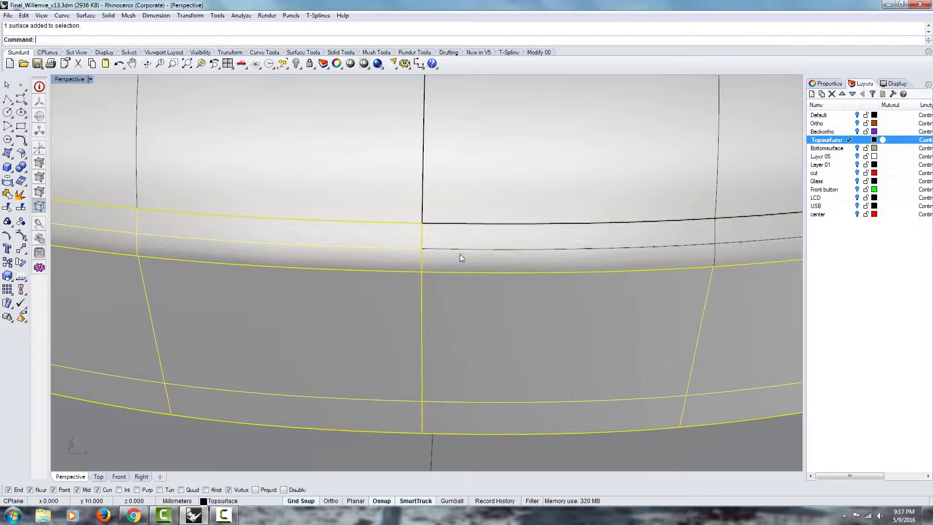
{"action": "left_click", "coordinate": [460, 254], "text": "shift"}
{"action": "left_click", "coordinate": [491, 191], "text": "shift"}
{"action": "left_click", "coordinate": [392, 190], "text": "shift"}
{"action": "scroll", "coordinate": [427, 219], "scroll_direction": "down", "scroll_amount": 8}
{"action": "mouse_move", "coordinate": [449, 255]}
{"action": "right_mouse_down"}
{"action": "mouse_move", "coordinate": [483, 280]}
{"action": "mouse_move", "coordinate": [449, 261]}
{"action": "right_mouse_up"}
{"action": "type", "text": "join"}
{"action": "key", "text": "Return"}
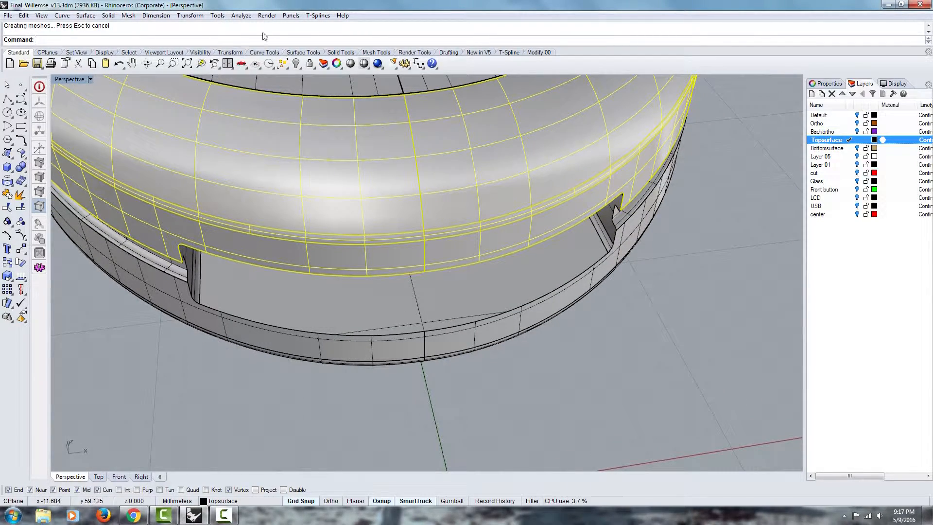
- Show the naked edges of the joined upper shell, examine the centre seams, rim and front opening, and close the edge analysis
{"action": "left_click", "coordinate": [241, 15]}
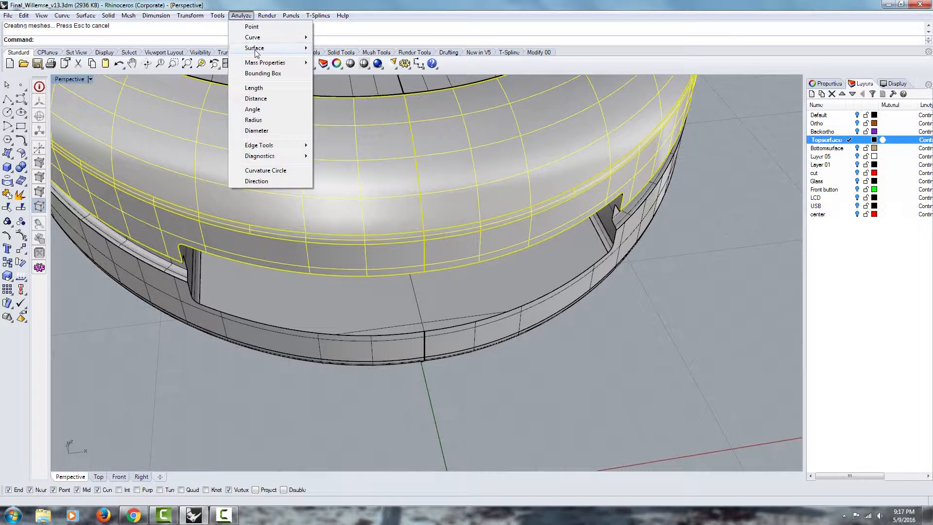
{"action": "mouse_move", "coordinate": [262, 149]}
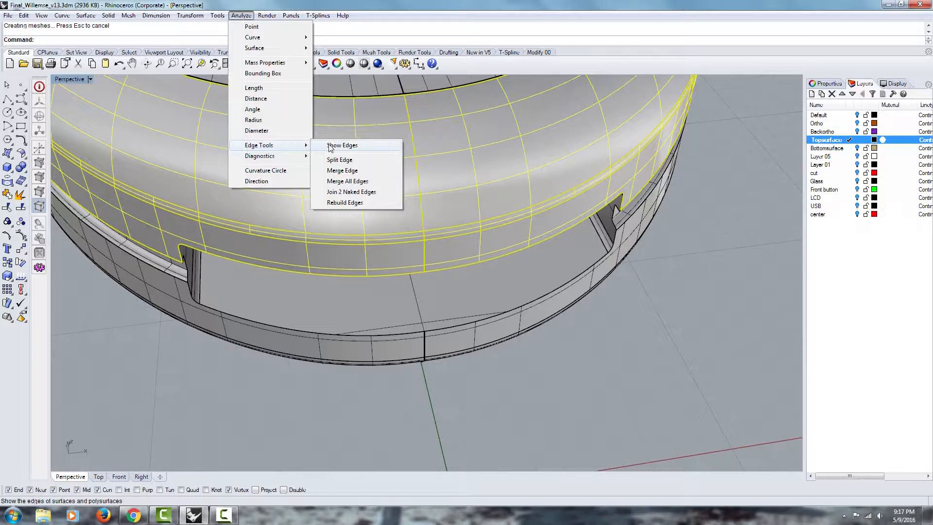
{"action": "left_click", "coordinate": [348, 146]}
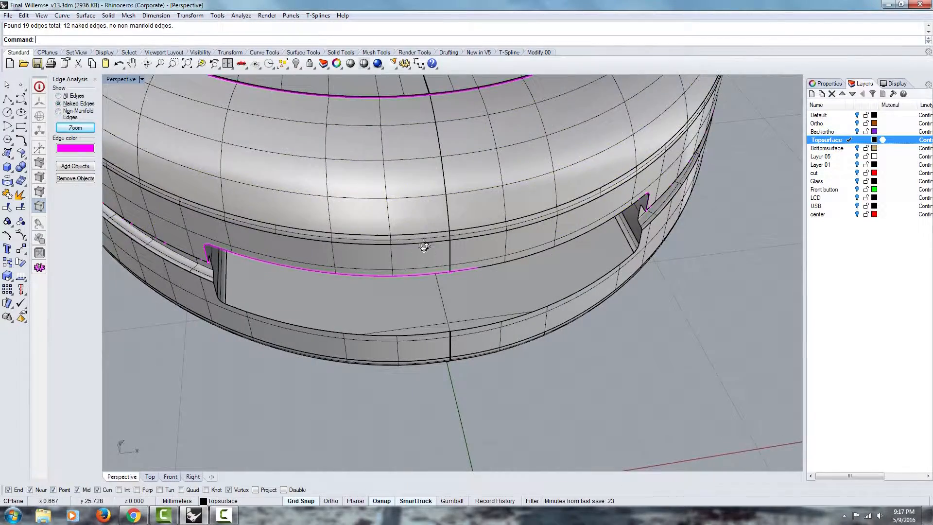
{"action": "right_click_drag", "start_coordinate": [418, 241], "coordinate": [496, 207]}
{"action": "scroll", "coordinate": [420, 207], "scroll_direction": "up", "scroll_amount": 3}
{"action": "scroll", "coordinate": [489, 198], "scroll_direction": "down", "scroll_amount": 5}
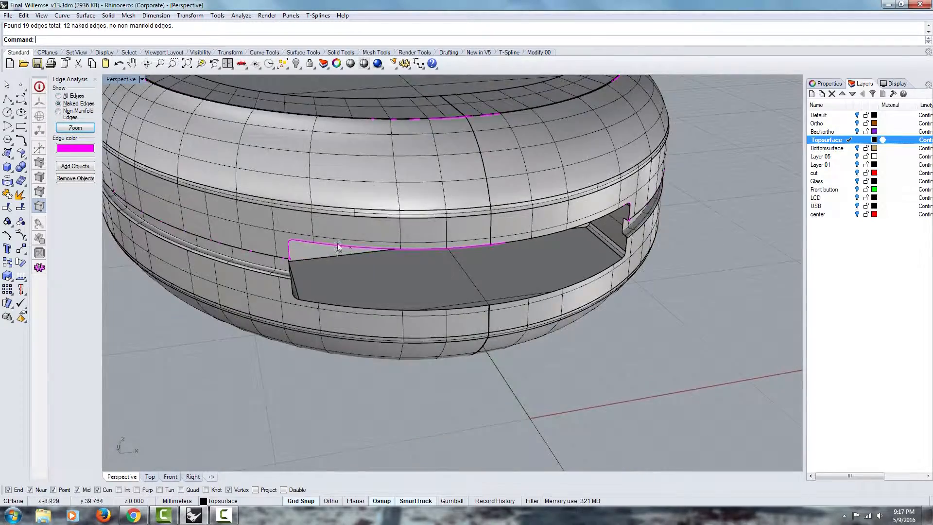
{"action": "right_click_drag", "start_coordinate": [343, 246], "coordinate": [488, 197]}
{"action": "scroll", "coordinate": [488, 197], "scroll_direction": "down", "scroll_amount": 4}
{"action": "right_click_drag", "start_coordinate": [462, 116], "coordinate": [457, 176]}
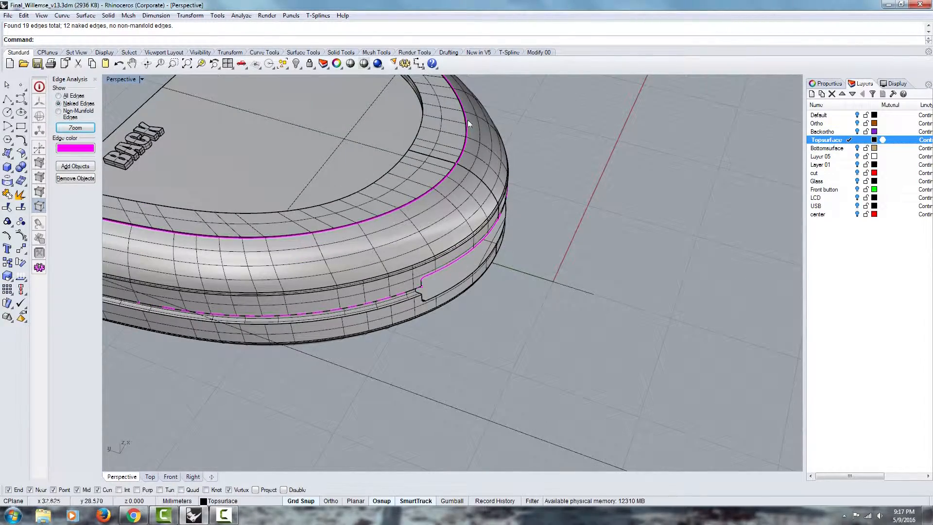
{"action": "right_click_drag", "start_coordinate": [478, 273], "coordinate": [431, 256]}
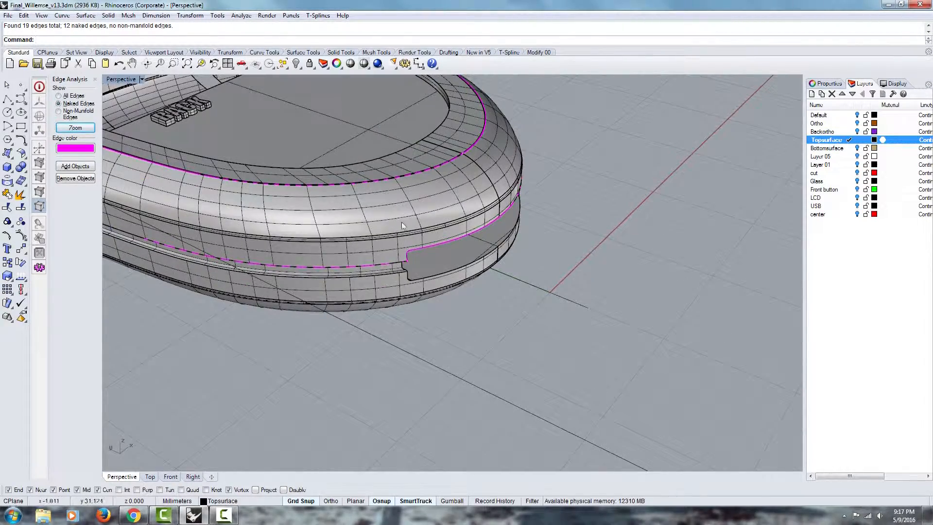
{"action": "right_click_drag", "start_coordinate": [352, 191], "coordinate": [439, 167]}
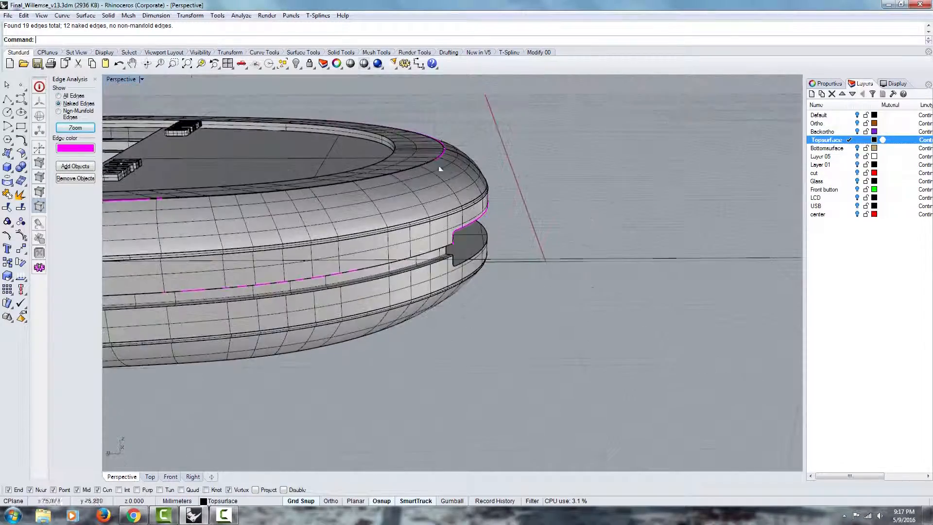
{"action": "scroll", "coordinate": [535, 167], "scroll_direction": "down", "scroll_amount": 6}
{"action": "scroll", "coordinate": [251, 220], "scroll_direction": "up", "scroll_amount": 2}
{"action": "right_click_drag", "start_coordinate": [184, 221], "coordinate": [439, 251]}
{"action": "scroll", "coordinate": [452, 246], "scroll_direction": "up", "scroll_amount": 6}
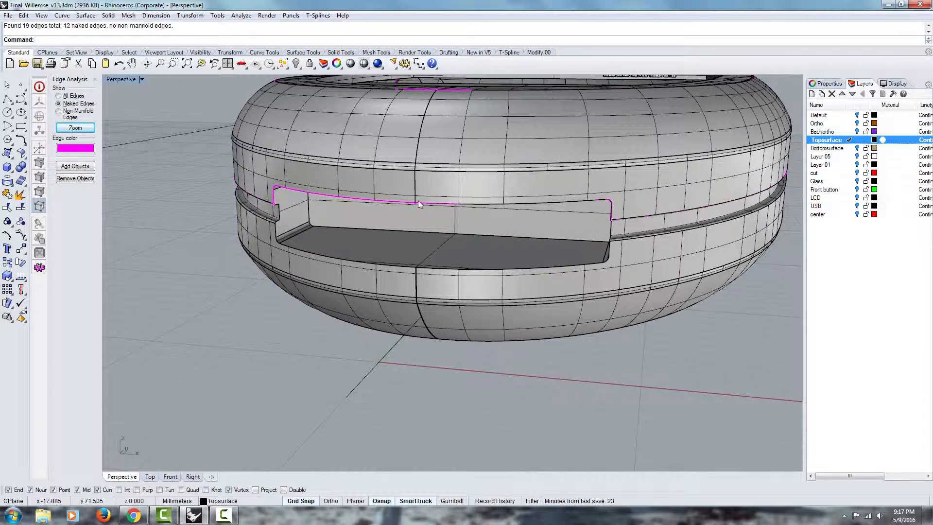
{"action": "right_click_drag", "start_coordinate": [440, 103], "coordinate": [114, 163]}
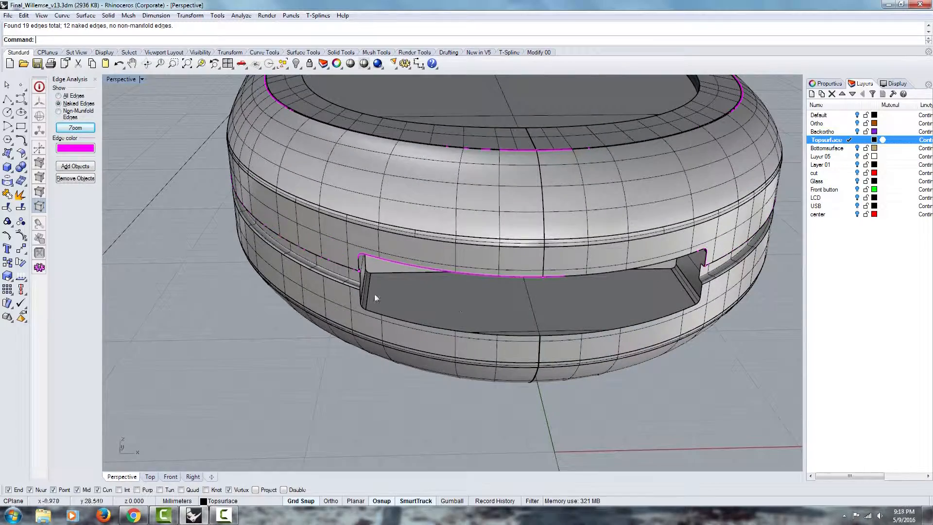
{"action": "left_click", "coordinate": [95, 79]}
- Delete the lower side band, edge strip and rounded bottom surface of the front opening's right half, up to the centre seam
{"action": "right_click_drag", "start_coordinate": [425, 246], "coordinate": [498, 335]}
{"action": "right_click_drag", "start_coordinate": [568, 379], "coordinate": [460, 230]}
{"action": "left_click", "coordinate": [502, 236]}
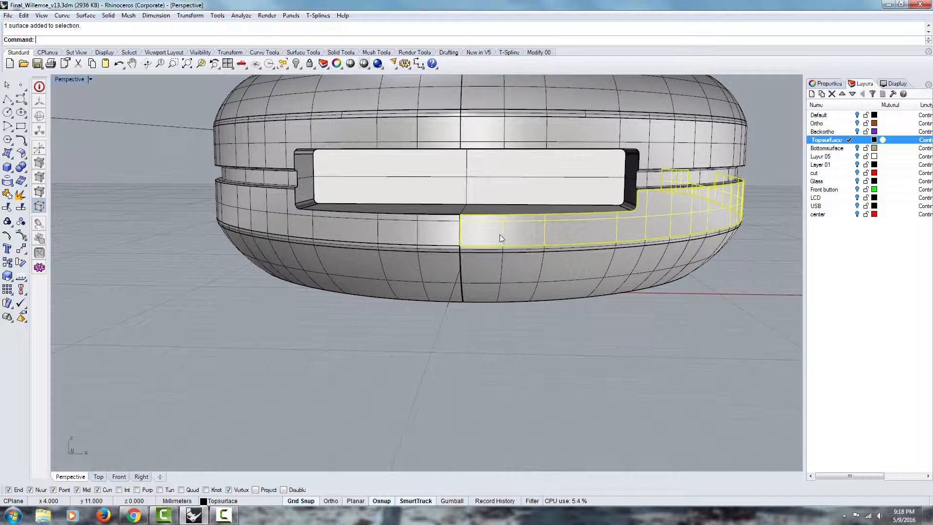
{"action": "scroll", "coordinate": [506, 248], "scroll_direction": "up", "scroll_amount": 3}
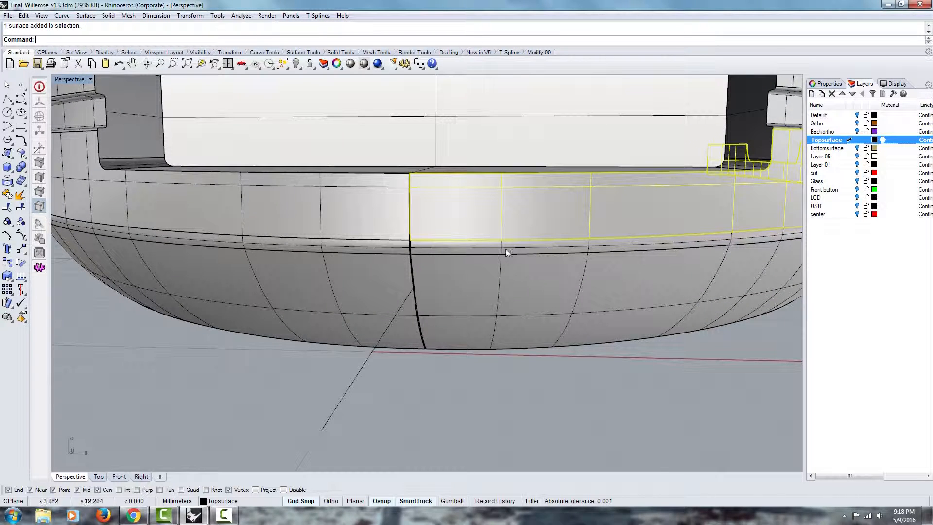
{"action": "key", "text": "Delete"}
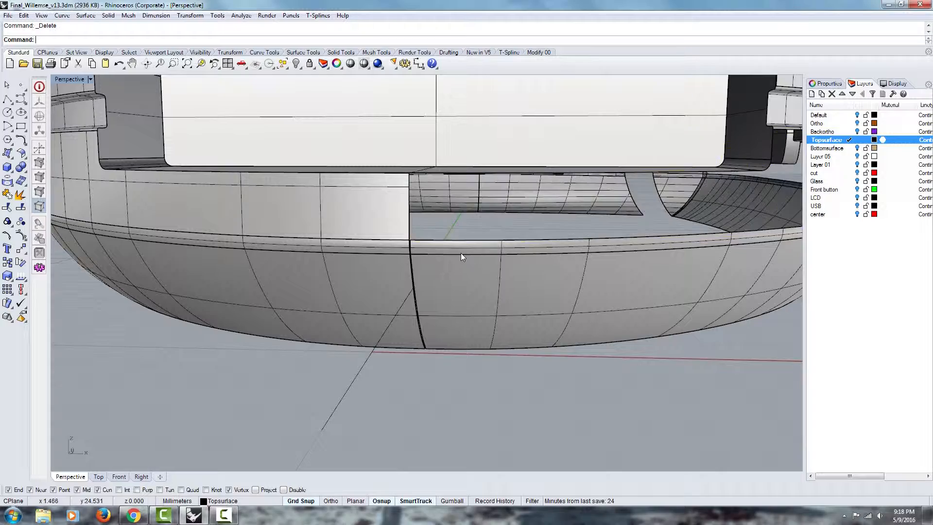
{"action": "left_click", "coordinate": [460, 253]}
{"action": "left_click", "coordinate": [480, 276]}
{"action": "key", "text": "Delete"}
{"action": "left_click", "coordinate": [463, 285]}
{"action": "key", "text": "Delete"}
- Delete the same half's lower back-face surfaces up to the centre seam, and undo the last surface deletion
{"action": "scroll", "coordinate": [463, 286], "scroll_direction": "down", "scroll_amount": 4}
{"action": "right_click_drag", "start_coordinate": [489, 308], "coordinate": [336, 302]}
{"action": "scroll", "coordinate": [394, 236], "scroll_direction": "down", "scroll_amount": 4}
{"action": "right_click_drag", "start_coordinate": [394, 236], "coordinate": [423, 306]}
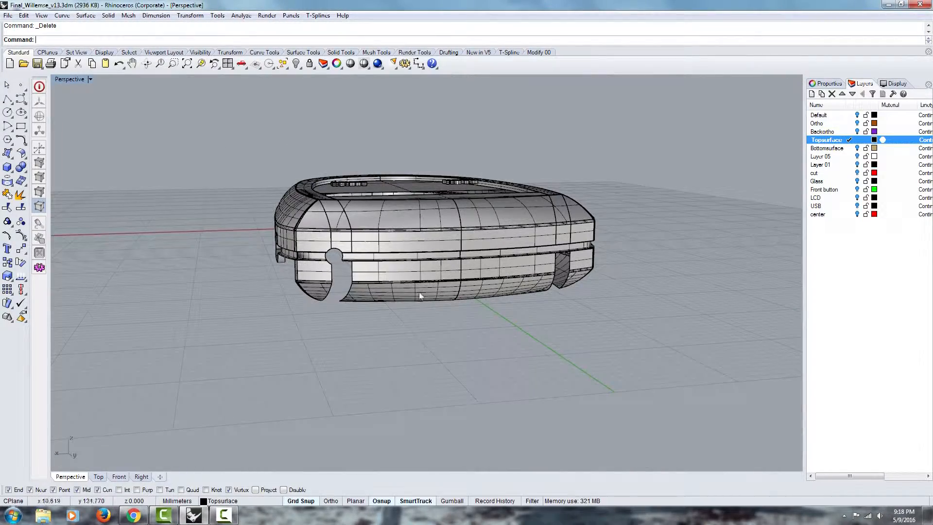
{"action": "scroll", "coordinate": [437, 288], "scroll_direction": "up", "scroll_amount": 5}
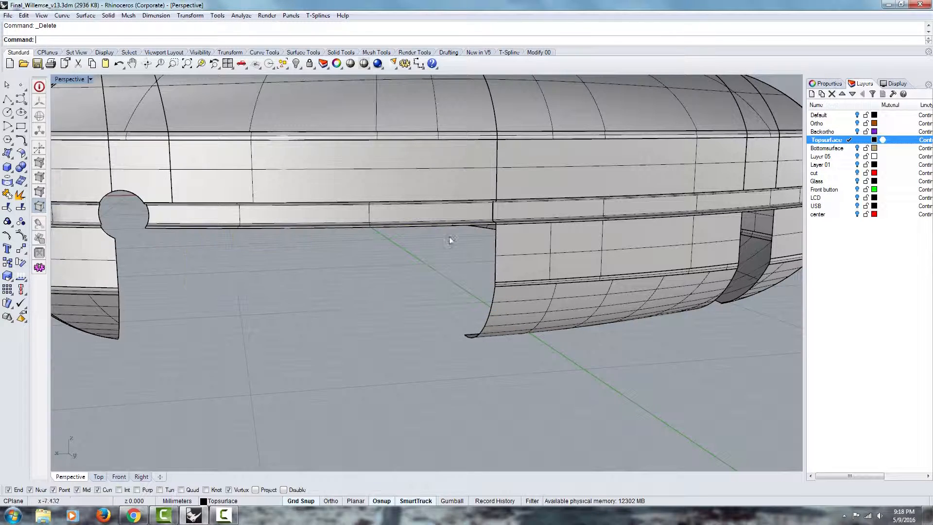
{"action": "scroll", "coordinate": [444, 245], "scroll_direction": "down", "scroll_amount": 6}
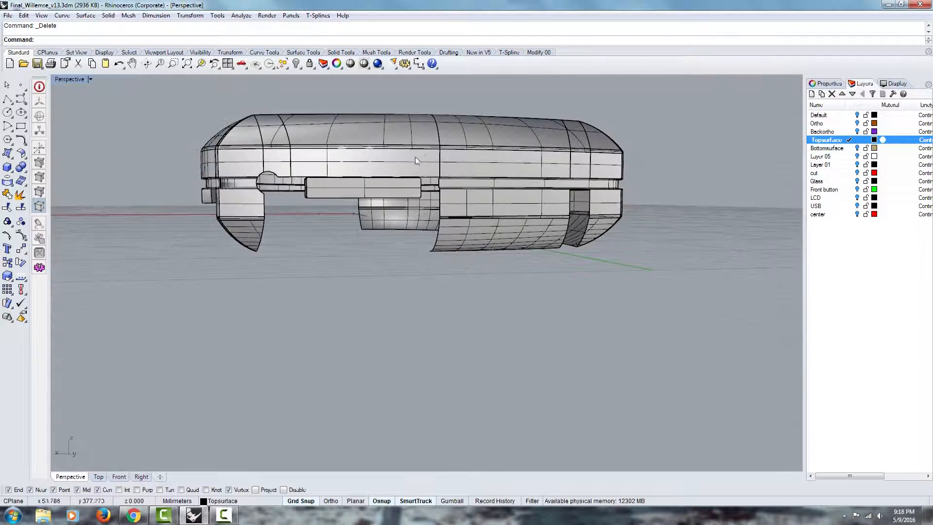
{"action": "key", "text": "ctrl+z"}
- Mirror a copy of the remaining half's lower side band, edge strip and rounded bottom surface across the device's lengthwise centre line
{"action": "right_click_drag", "start_coordinate": [340, 198], "coordinate": [573, 337]}
{"action": "scroll", "coordinate": [525, 296], "scroll_direction": "up", "scroll_amount": 6}
{"action": "right_click_drag", "start_coordinate": [523, 320], "coordinate": [505, 321]}
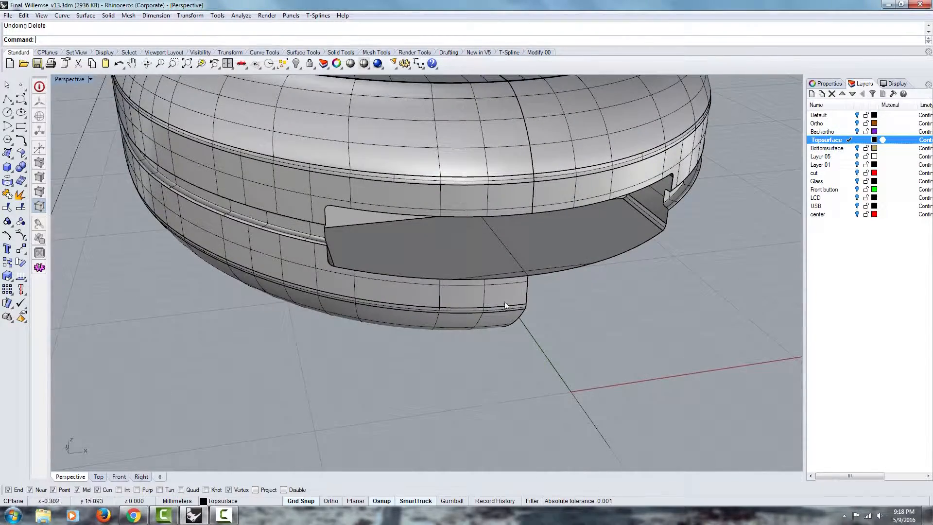
{"action": "left_click", "coordinate": [504, 301]}
{"action": "right_click_drag", "start_coordinate": [435, 328], "coordinate": [501, 268]}
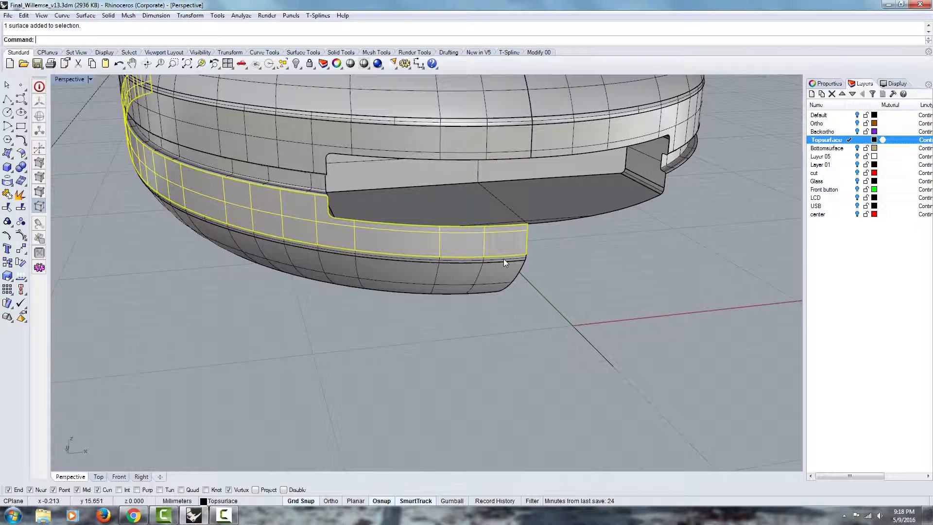
{"action": "left_click", "coordinate": [504, 262]}
{"action": "left_click", "coordinate": [539, 284]}
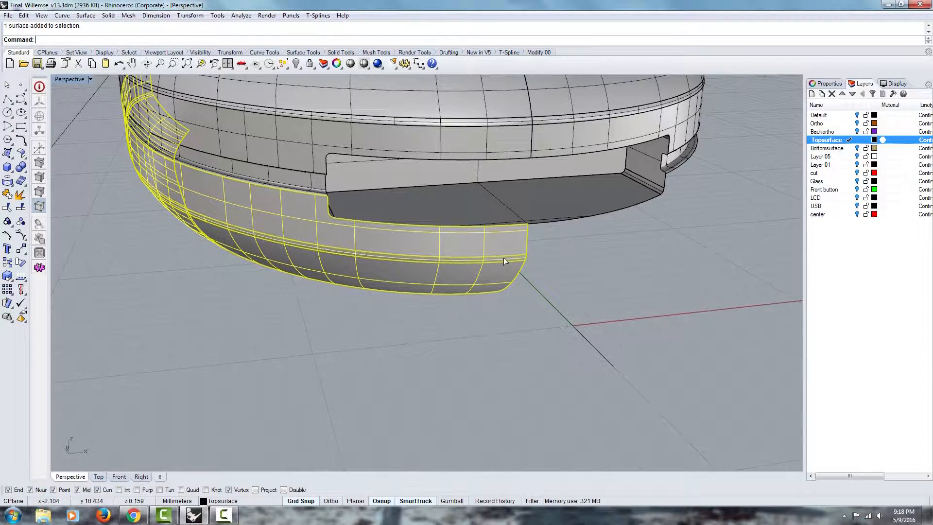
{"action": "right_click_drag", "start_coordinate": [503, 262], "coordinate": [504, 293]}
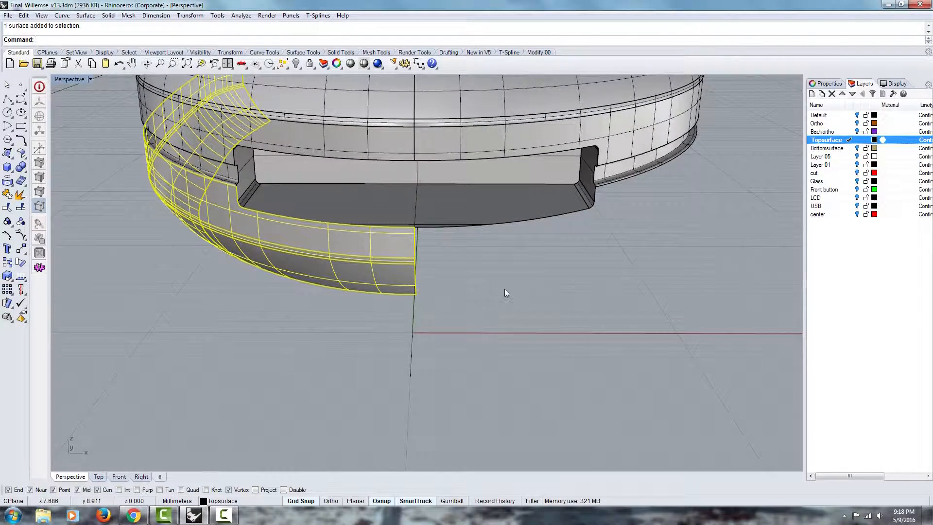
{"action": "key", "text": "Return"}
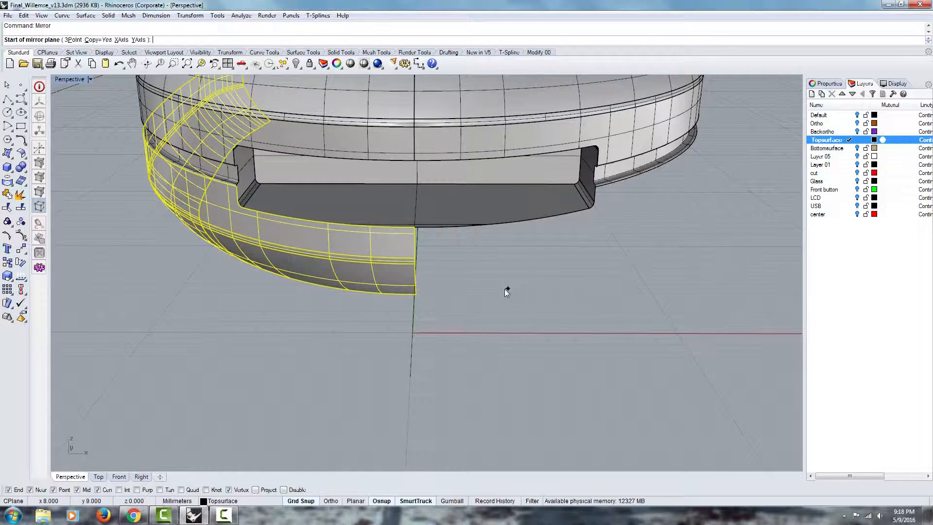
{"action": "scroll", "coordinate": [505, 289], "scroll_direction": "down", "scroll_amount": 5}
{"action": "left_click", "coordinate": [474, 331]}
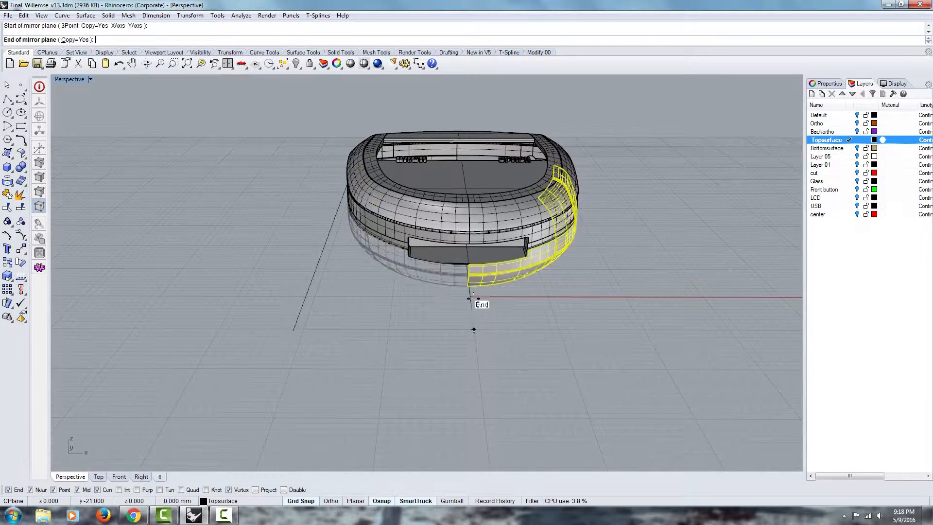
{"action": "right_click_drag", "start_coordinate": [582, 276], "coordinate": [399, 322]}
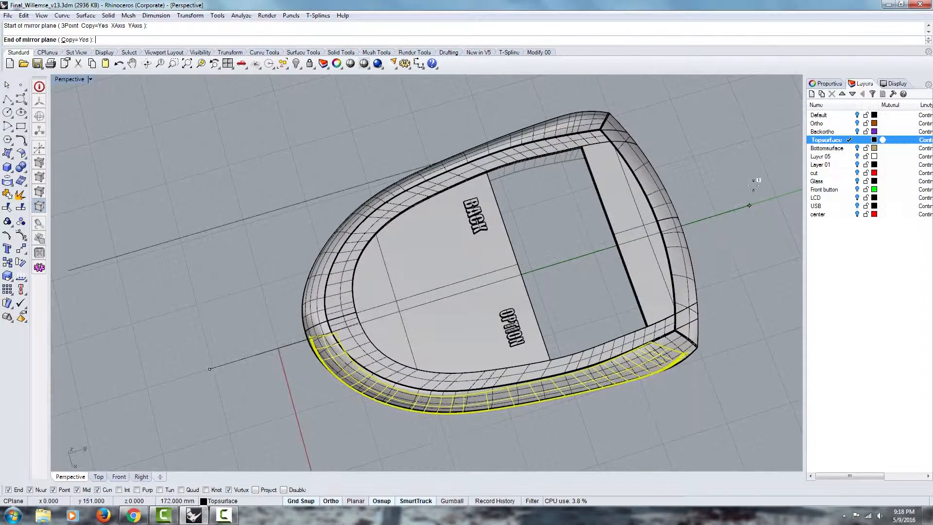
{"action": "left_click", "coordinate": [762, 190]}
{"action": "right_click_drag", "start_coordinate": [762, 191], "coordinate": [505, 252]}
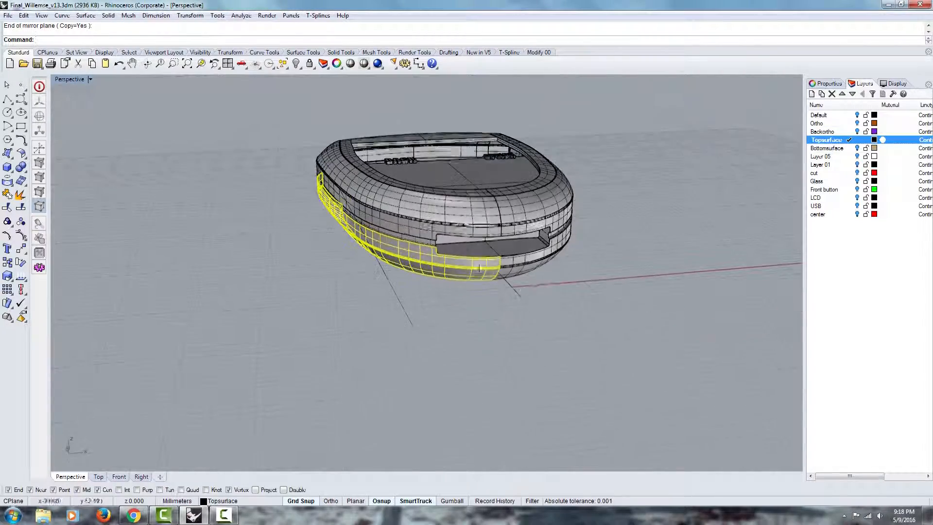
{"action": "key", "text": "Escape"}
- Match the two lower edge strips at the front centre seam with tangency continuity, other end preserved at tangency, averaged surfaces and closest-point edge matching
{"action": "scroll", "coordinate": [508, 252], "scroll_direction": "up", "scroll_amount": 6}
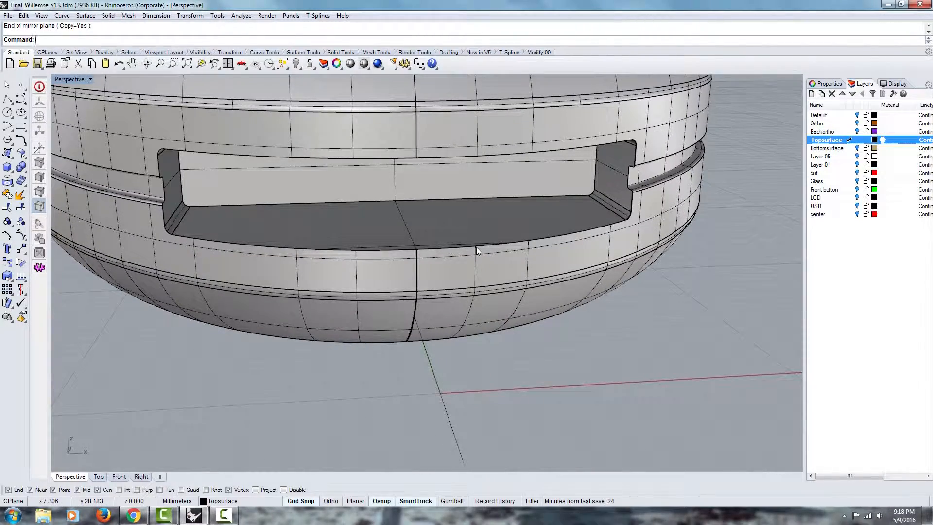
{"action": "type", "text": "MatchSrf"}
{"action": "key", "text": "Return"}
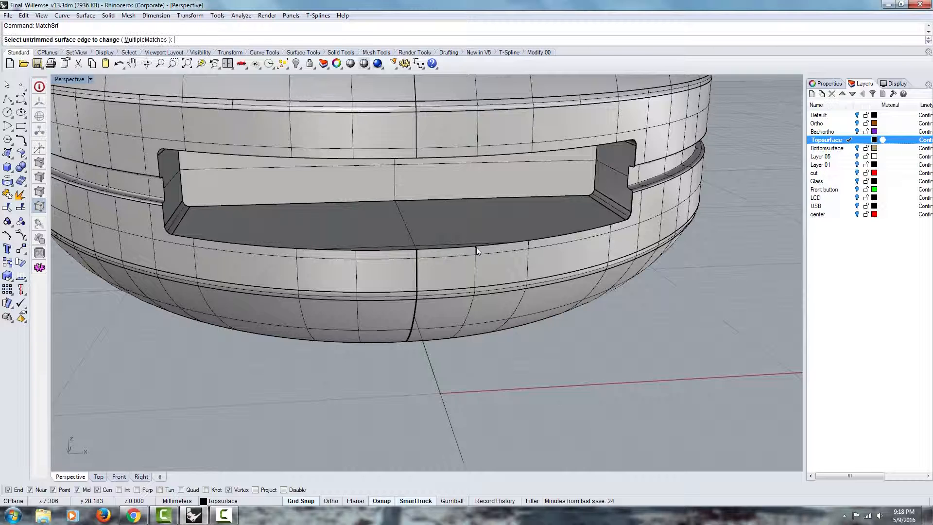
{"action": "left_click", "coordinate": [417, 269]}
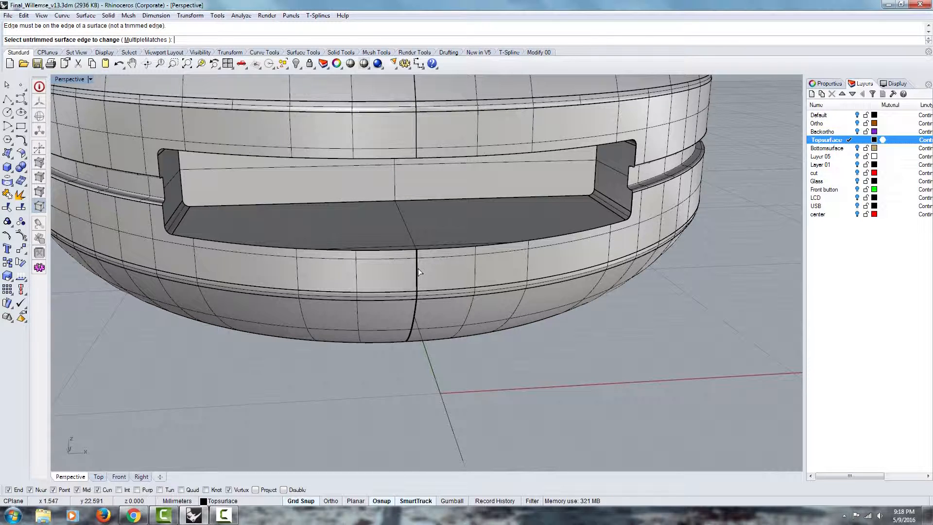
{"action": "scroll", "coordinate": [418, 269], "scroll_direction": "up", "scroll_amount": 5}
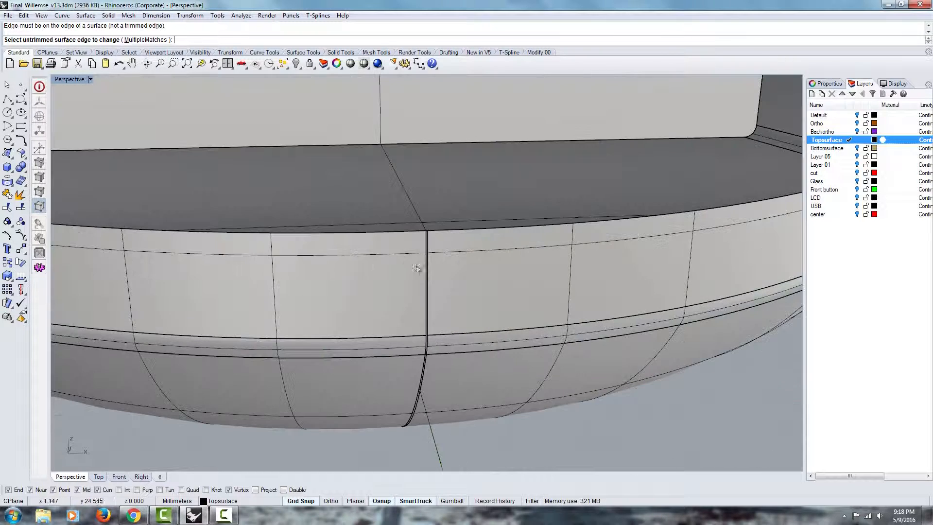
{"action": "left_click", "coordinate": [426, 343]}
{"action": "left_click", "coordinate": [461, 366]}
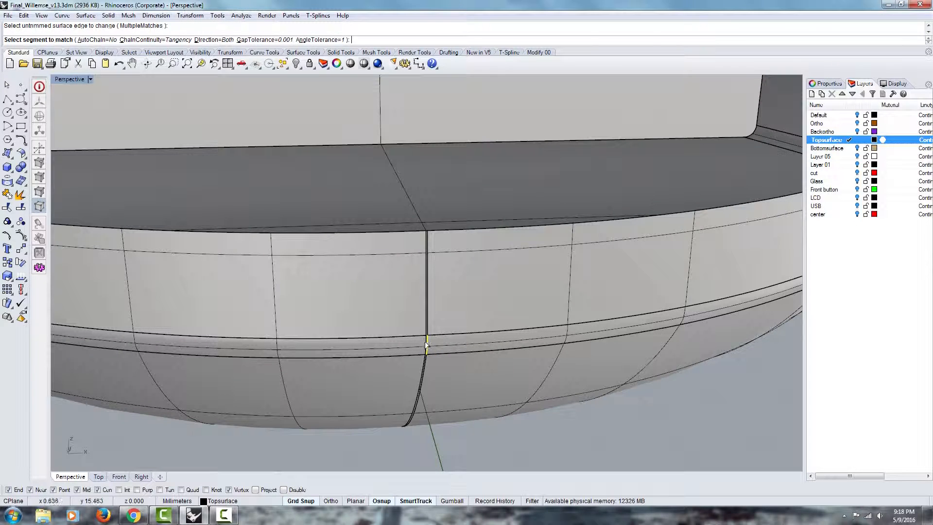
{"action": "left_click", "coordinate": [425, 341]}
{"action": "key", "text": "Return"}
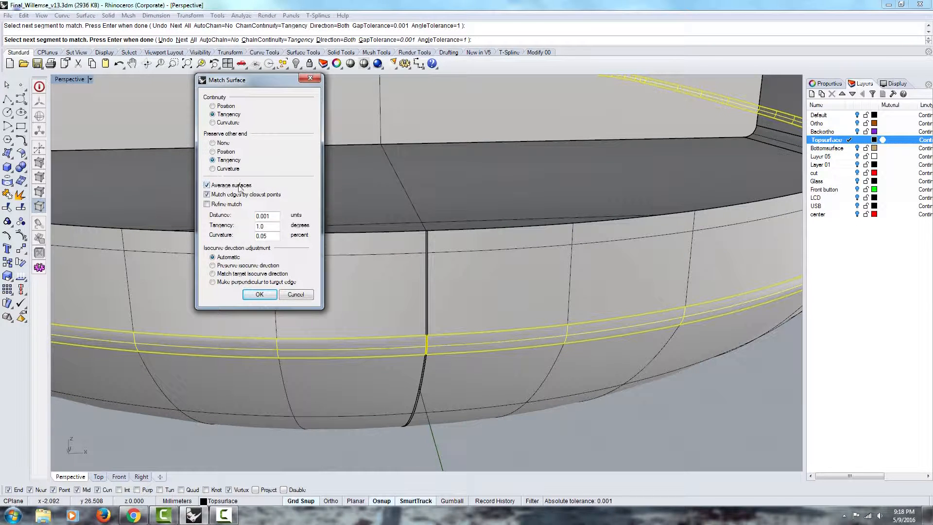
{"action": "left_click", "coordinate": [259, 294]}
{"action": "scroll", "coordinate": [377, 306], "scroll_direction": "up", "scroll_amount": 5}
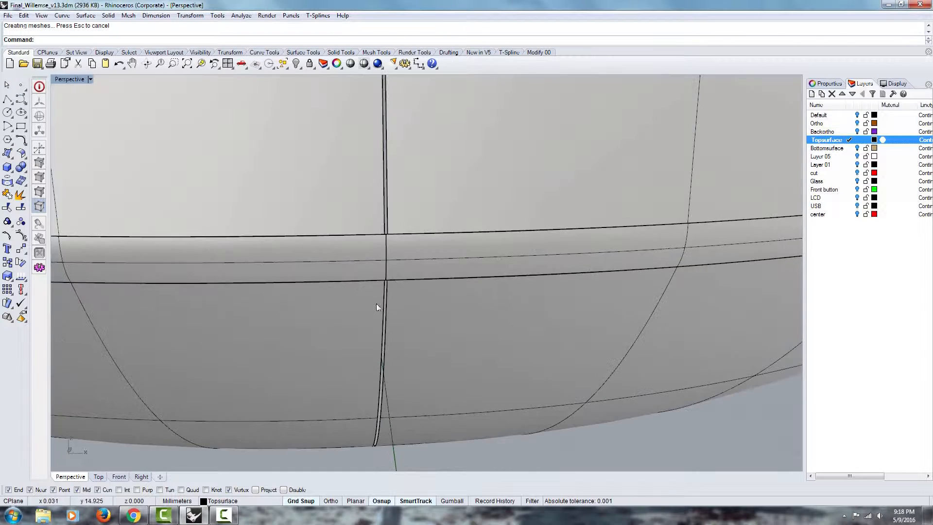